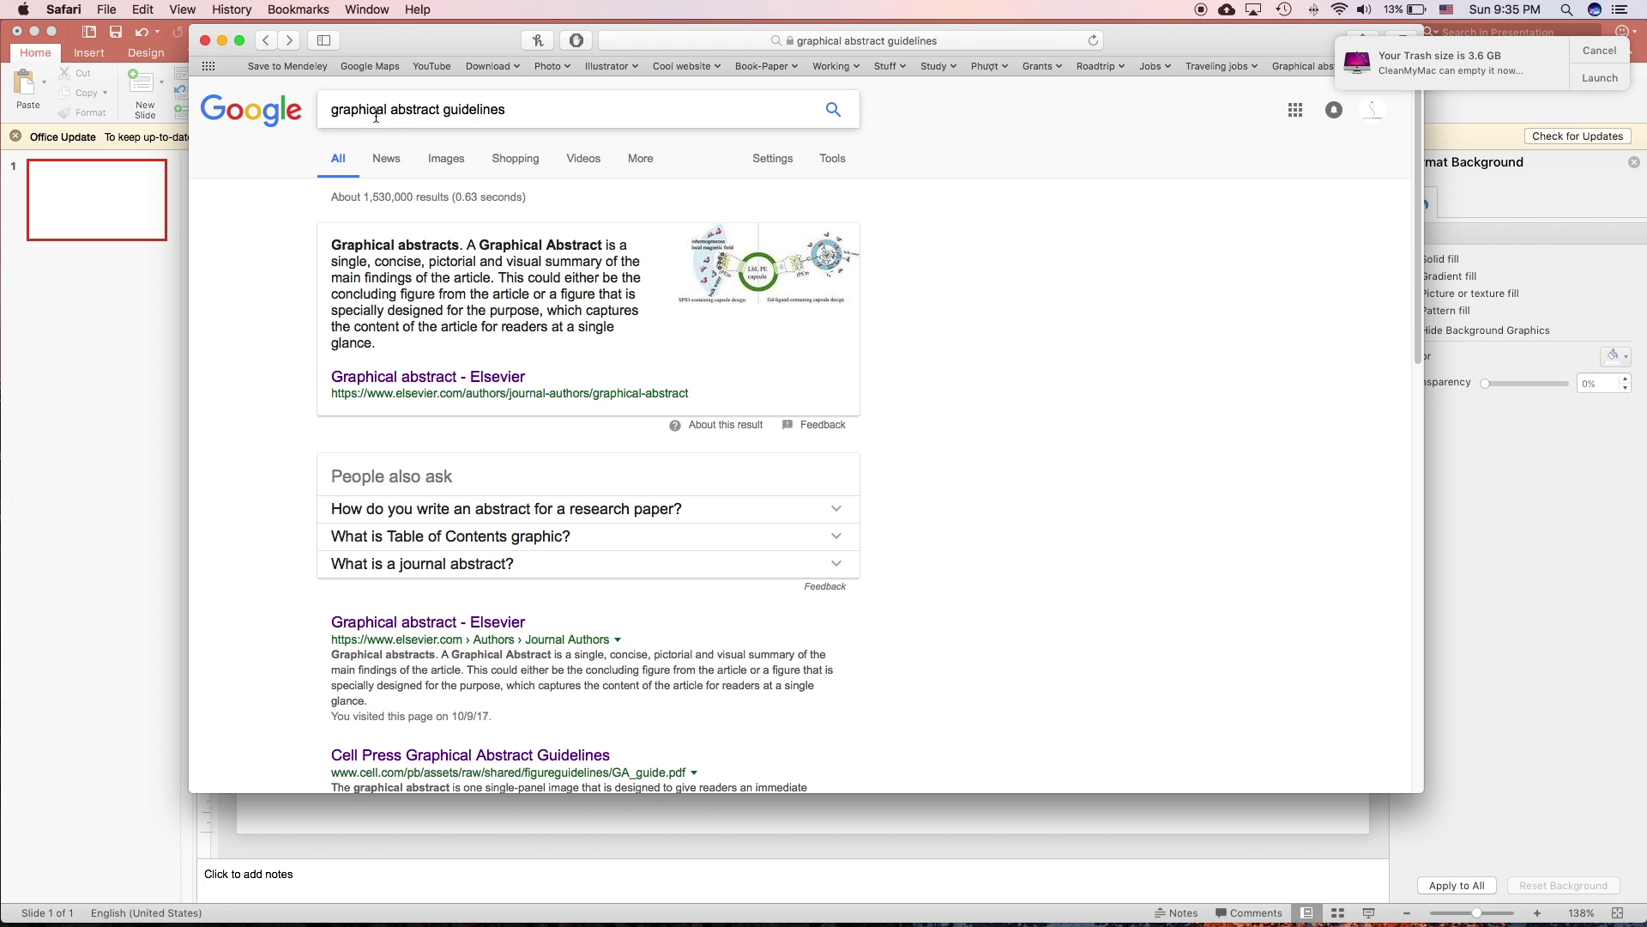
# - Try 'nature' and 'sciencedirect' variations of the query, then open the 'Graphical abstract - Elsevier' result
pyautogui.click(351, 112)
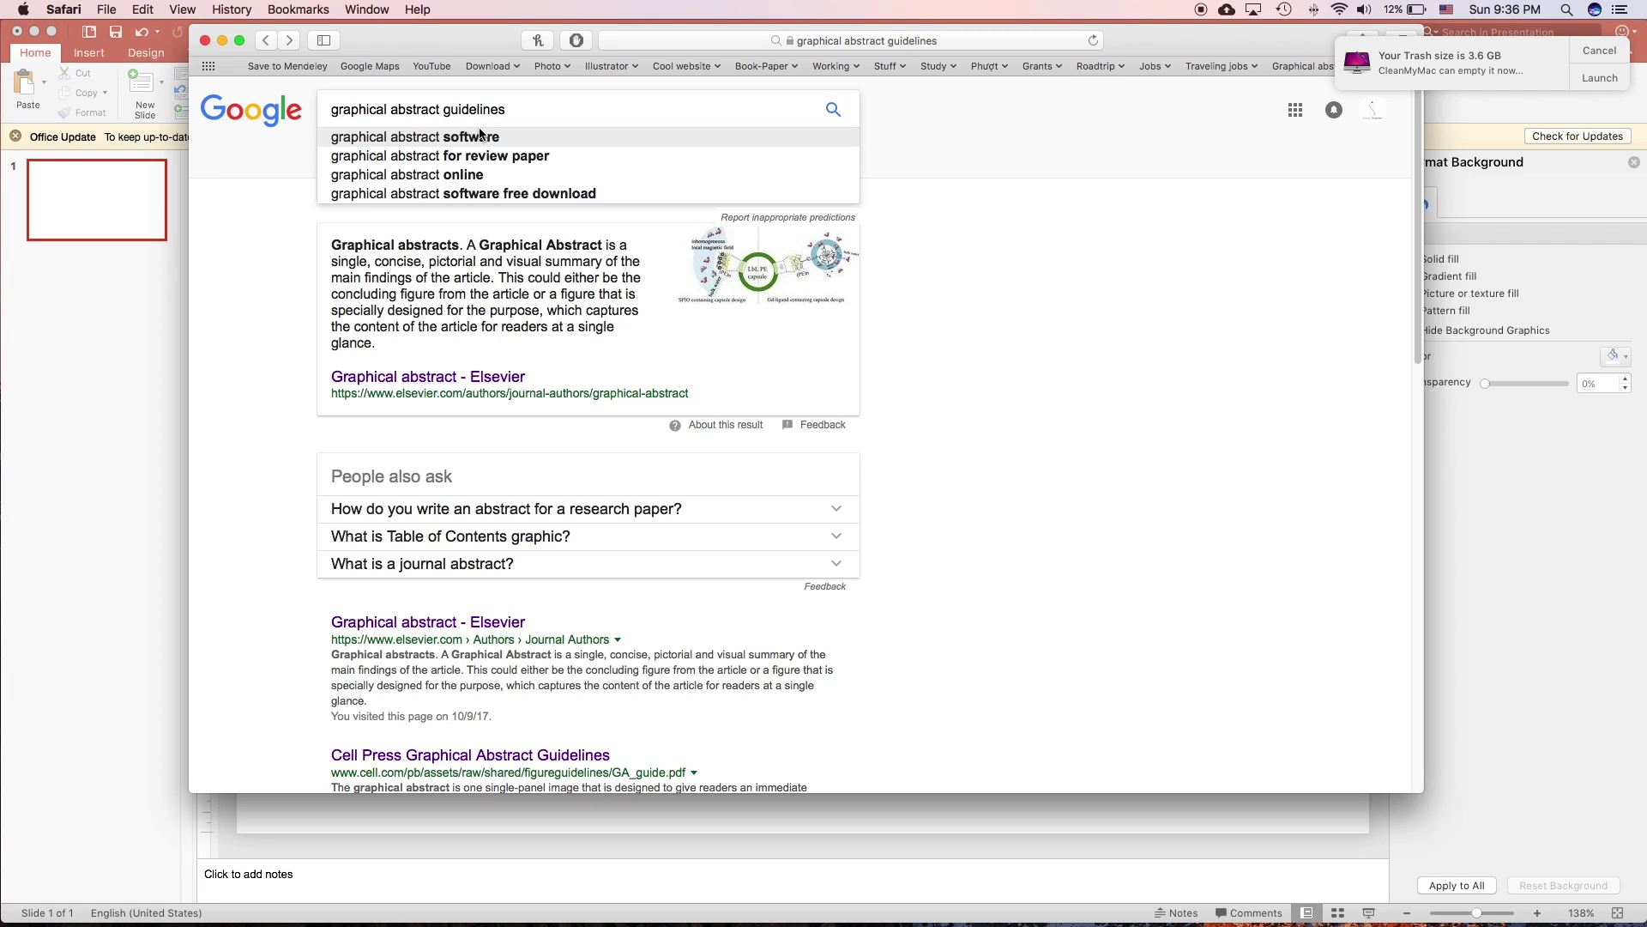
pyautogui.click(532, 110)
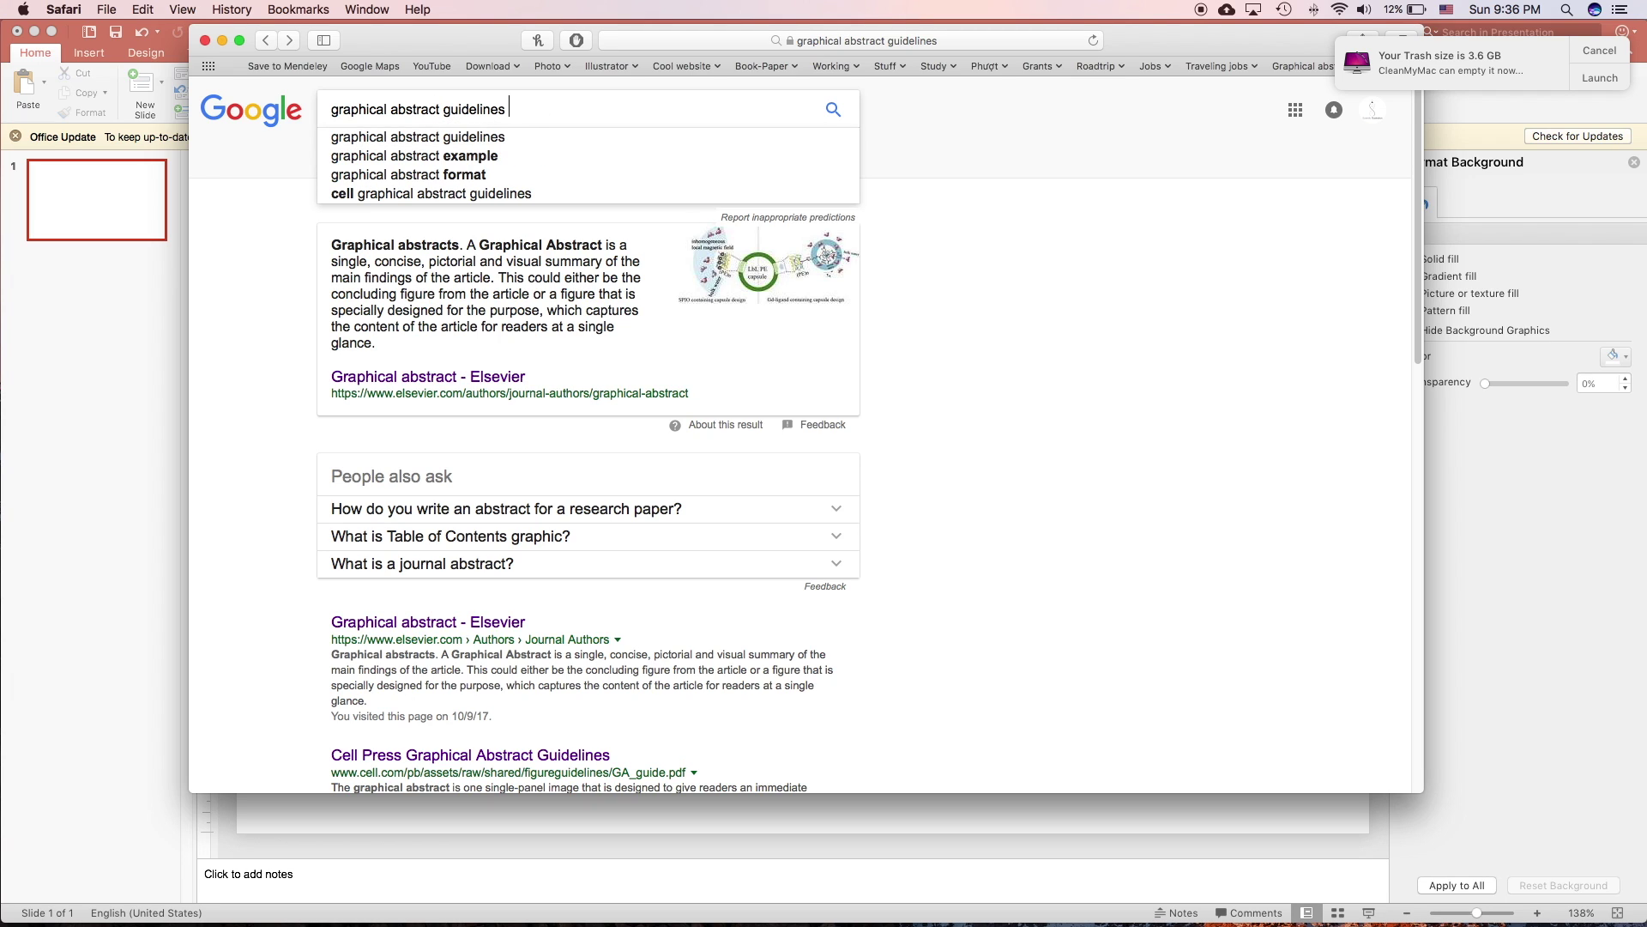
pyautogui.write('nature')
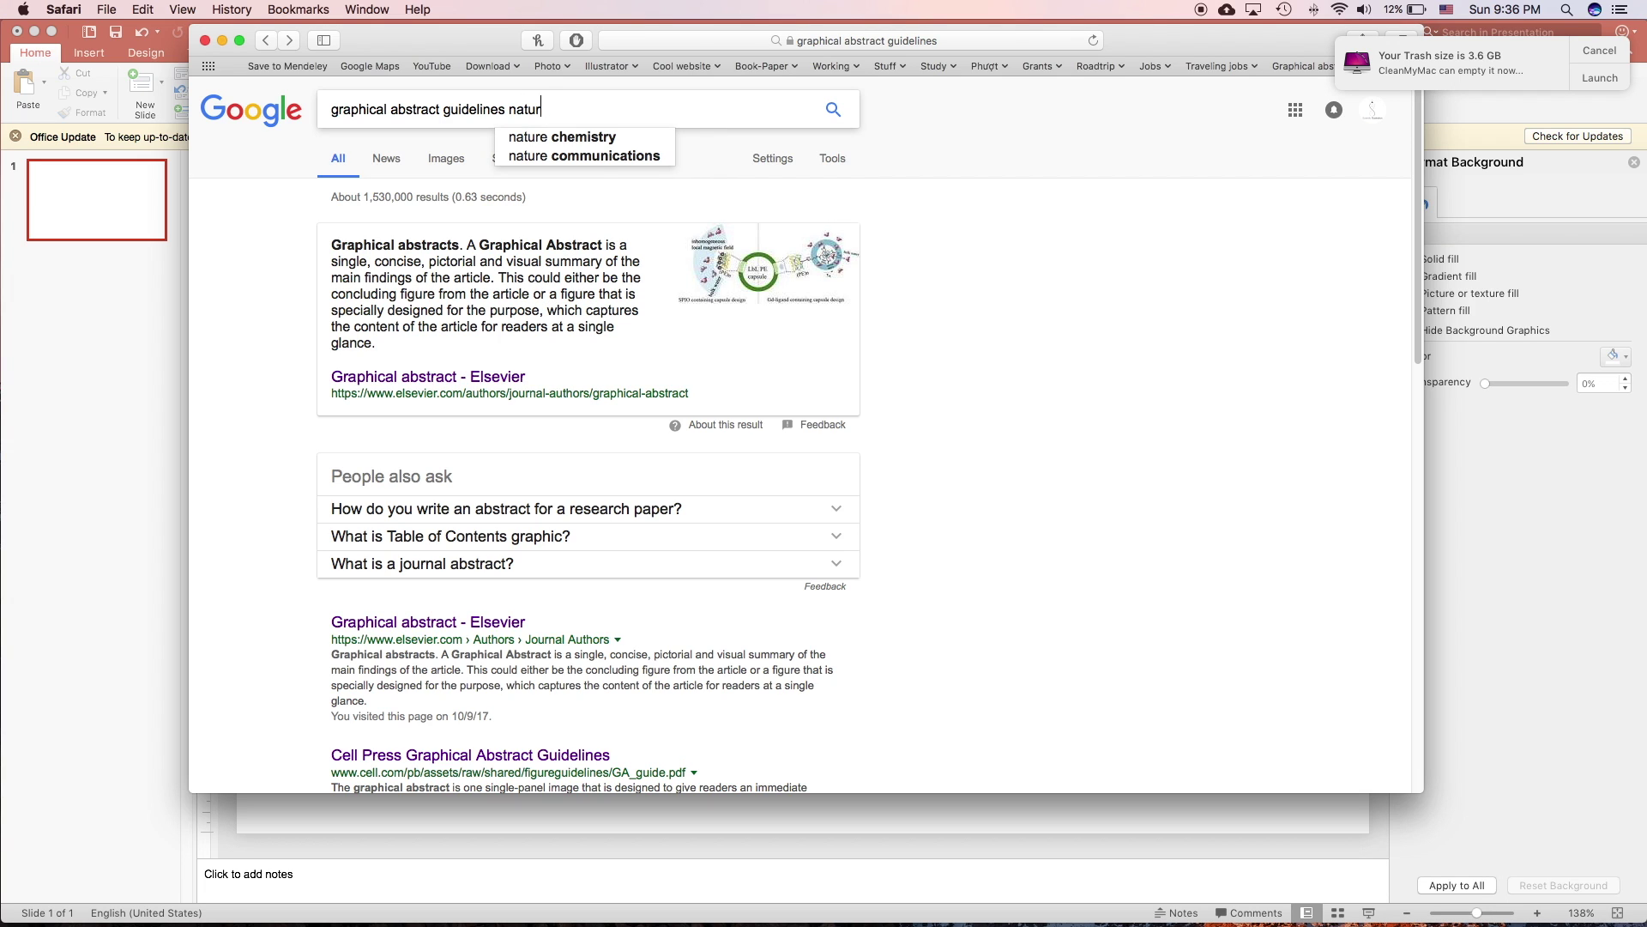
pyautogui.press('BackSpace')
pyautogui.press('BackSpace')
pyautogui.press('BackSpace')
pyautogui.press('BackSpace')
pyautogui.press('BackSpace')
pyautogui.write('sci')
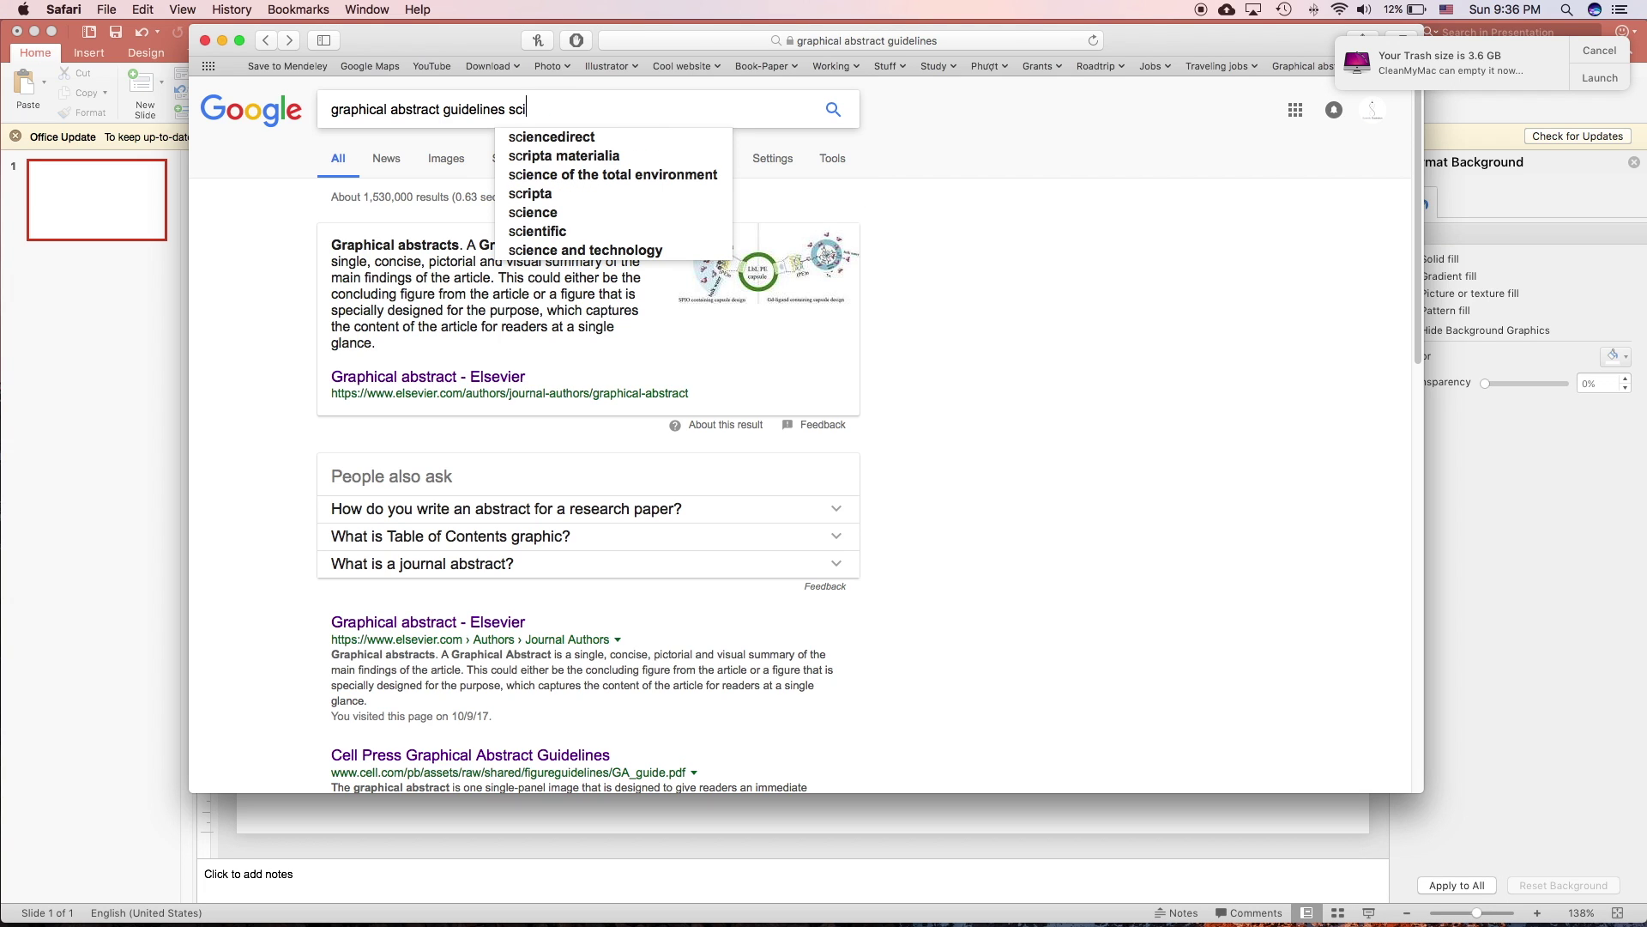
pyautogui.write('e')
pyautogui.press('Down')
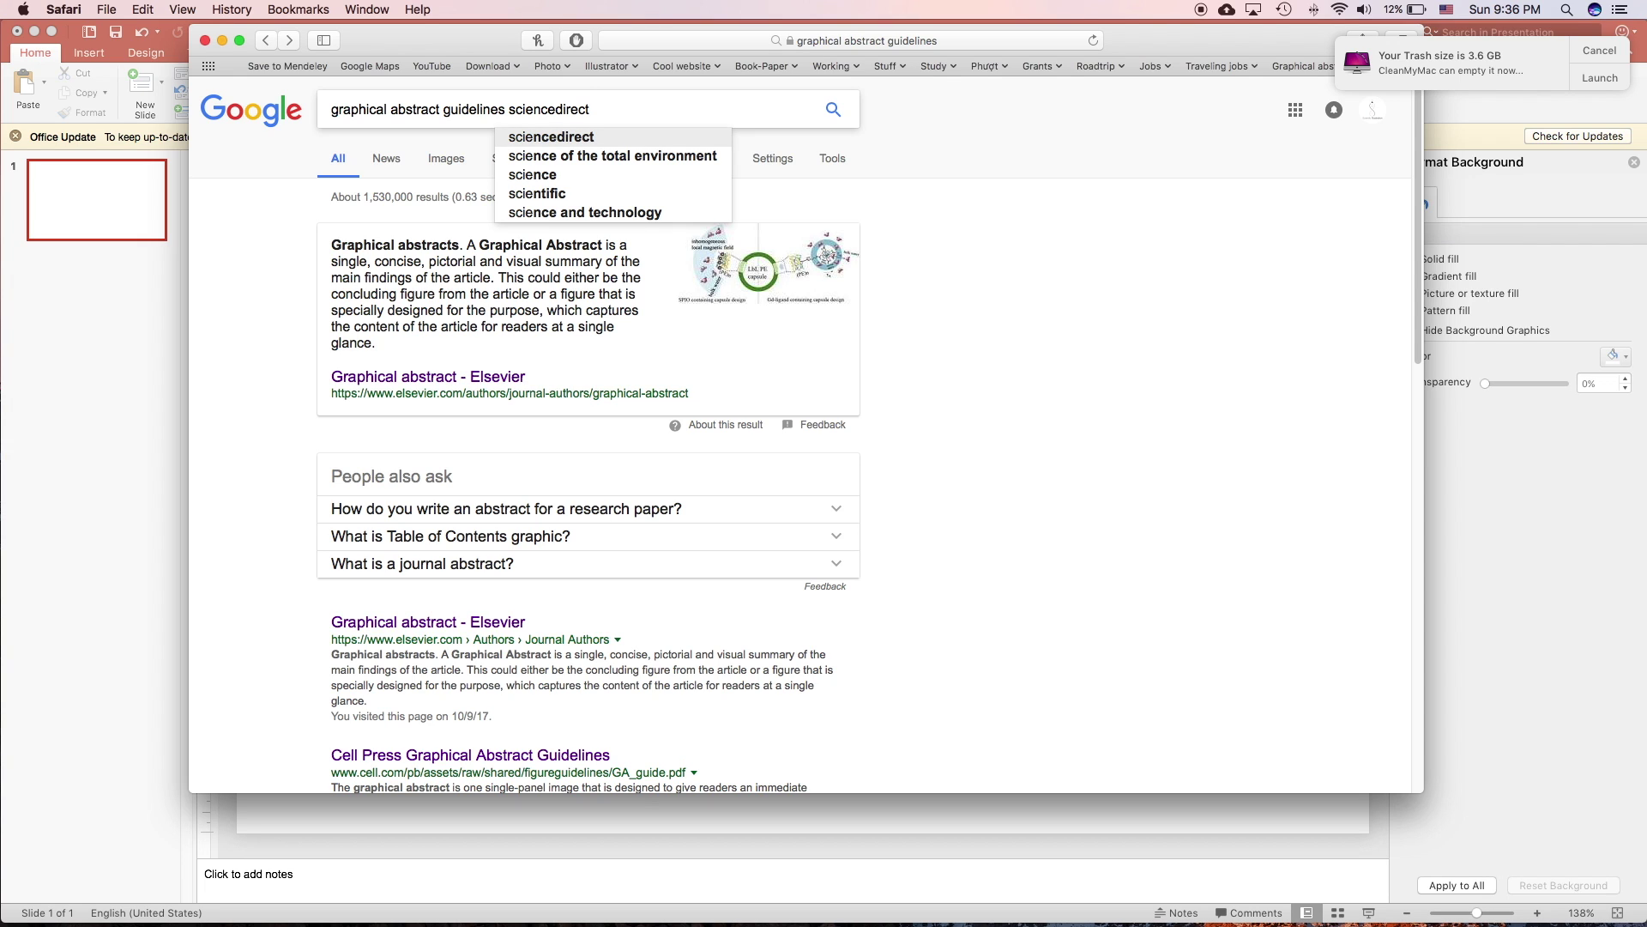
pyautogui.press('Escape')
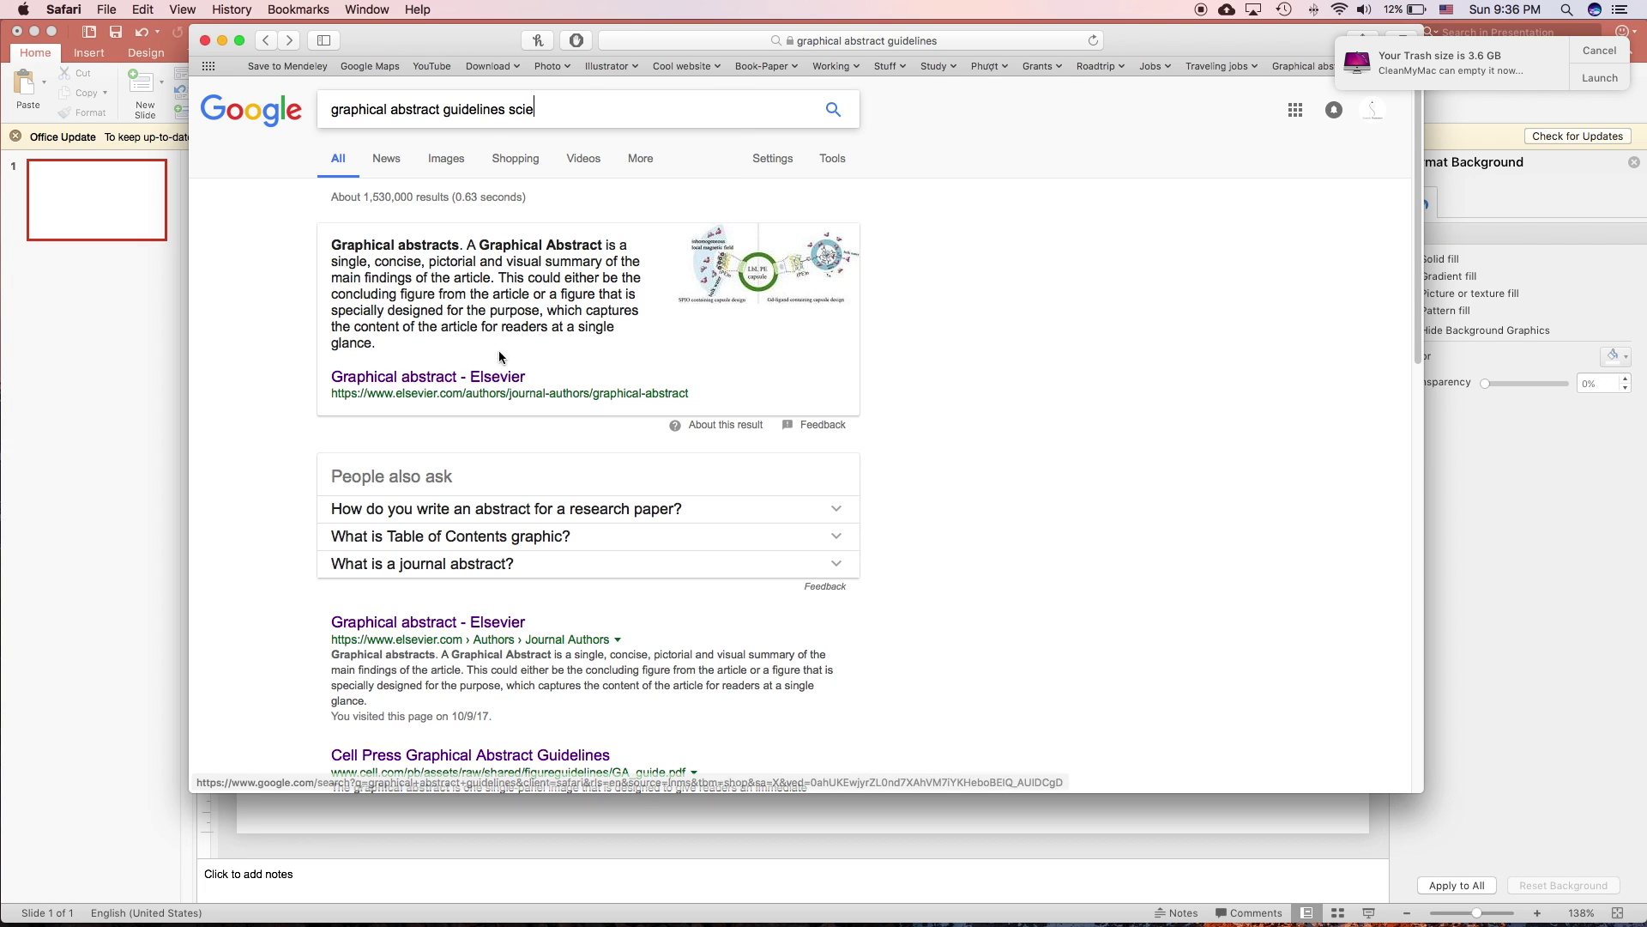
pyautogui.click(500, 632)
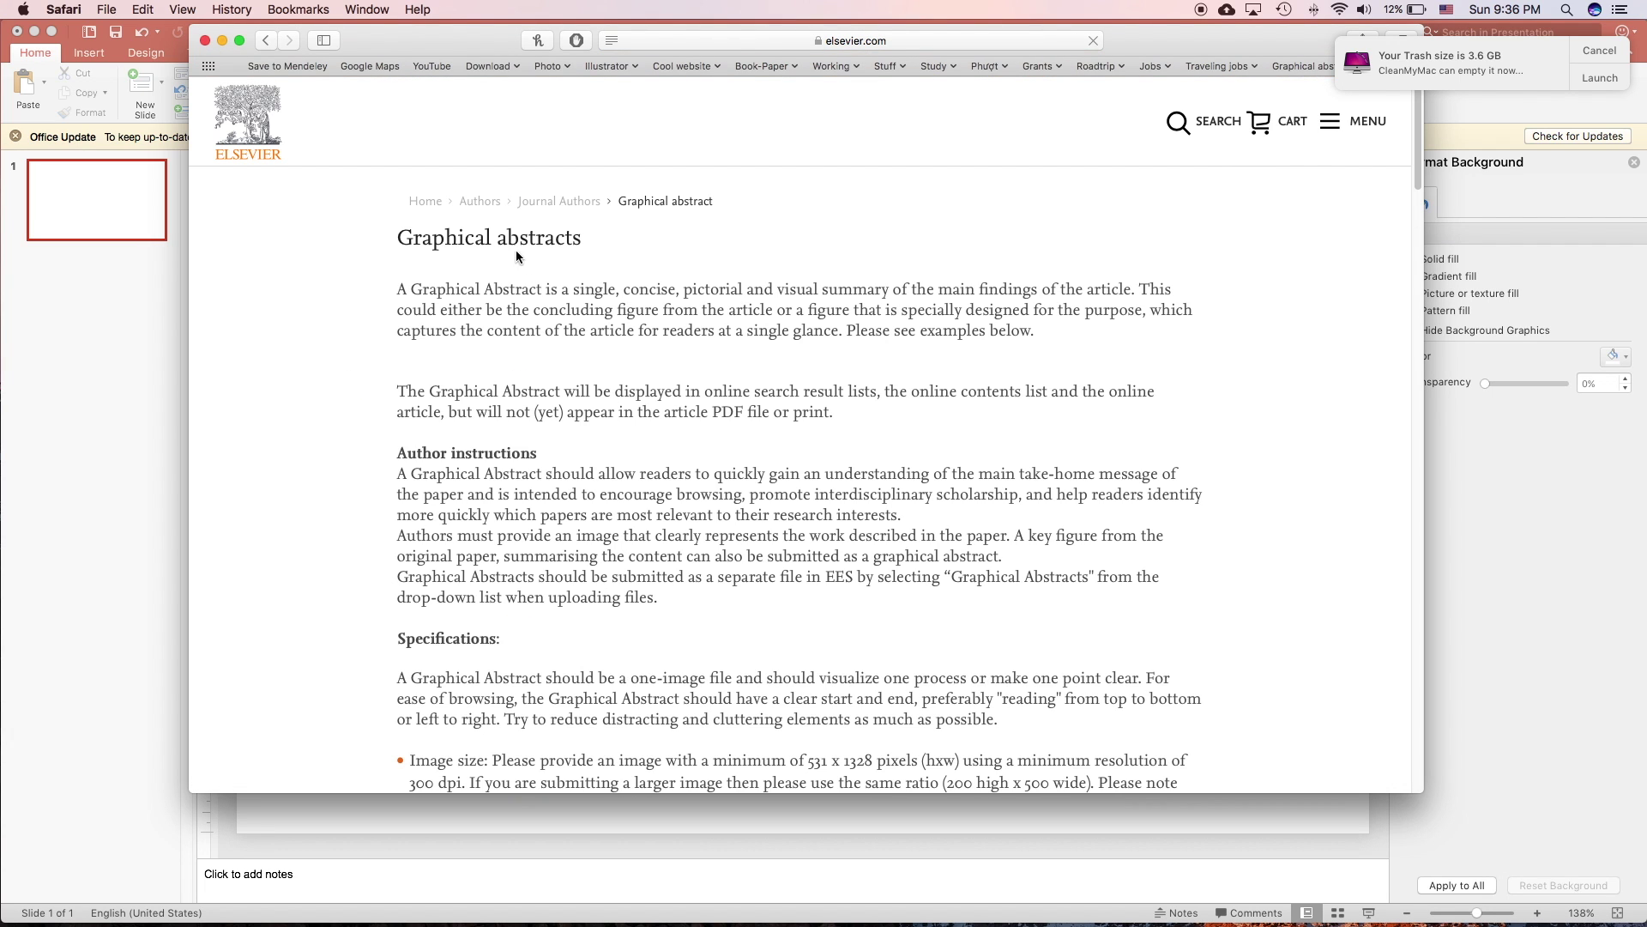
# - Highlight Elsevier's 200 high by 500 wide image-ratio specification, then return to PowerPoint
pyautogui.moveTo(418, 238); pyautogui.dragTo(536, 240)
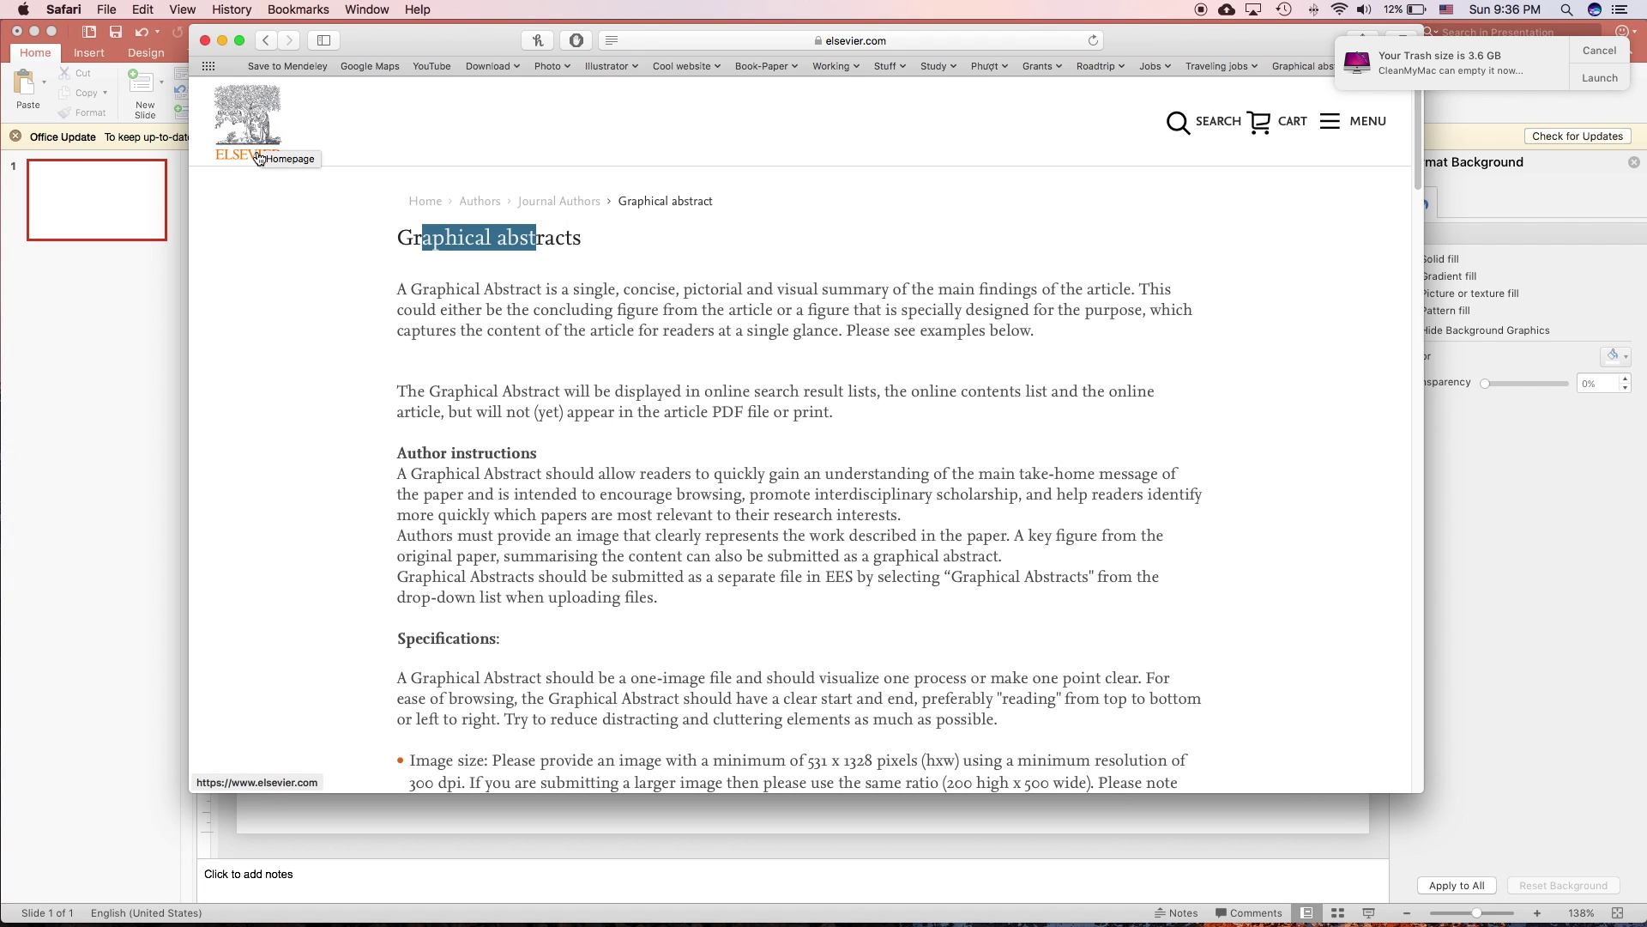
pyautogui.scroll(-1, 549, 524)
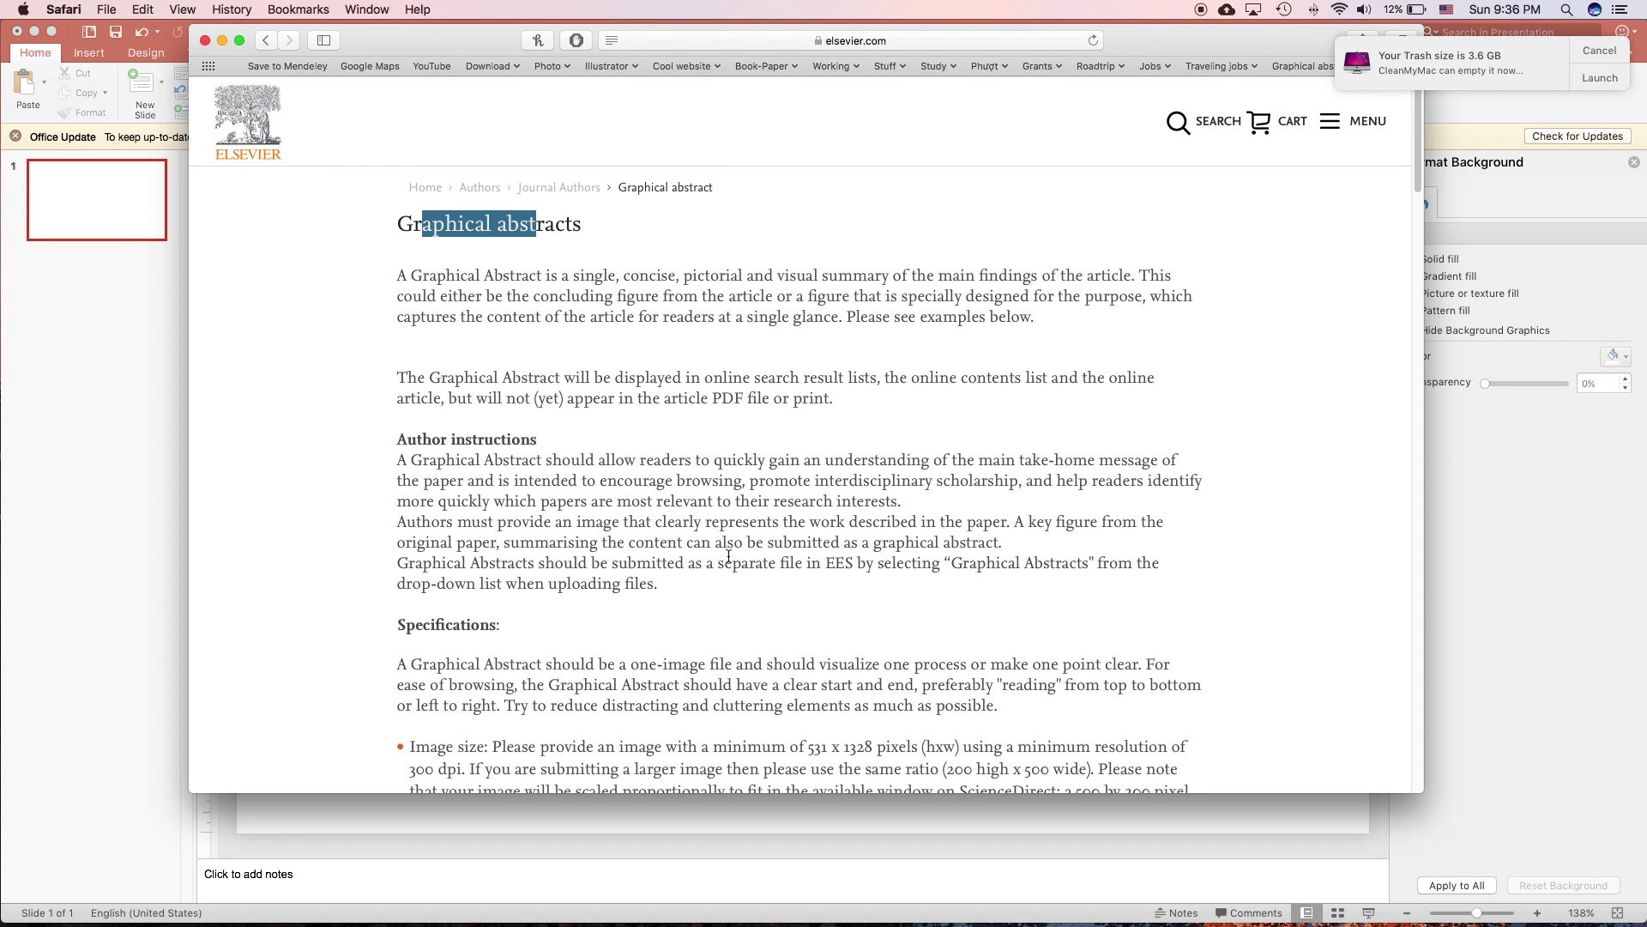
pyautogui.moveTo(415, 735); pyautogui.dragTo(477, 735)
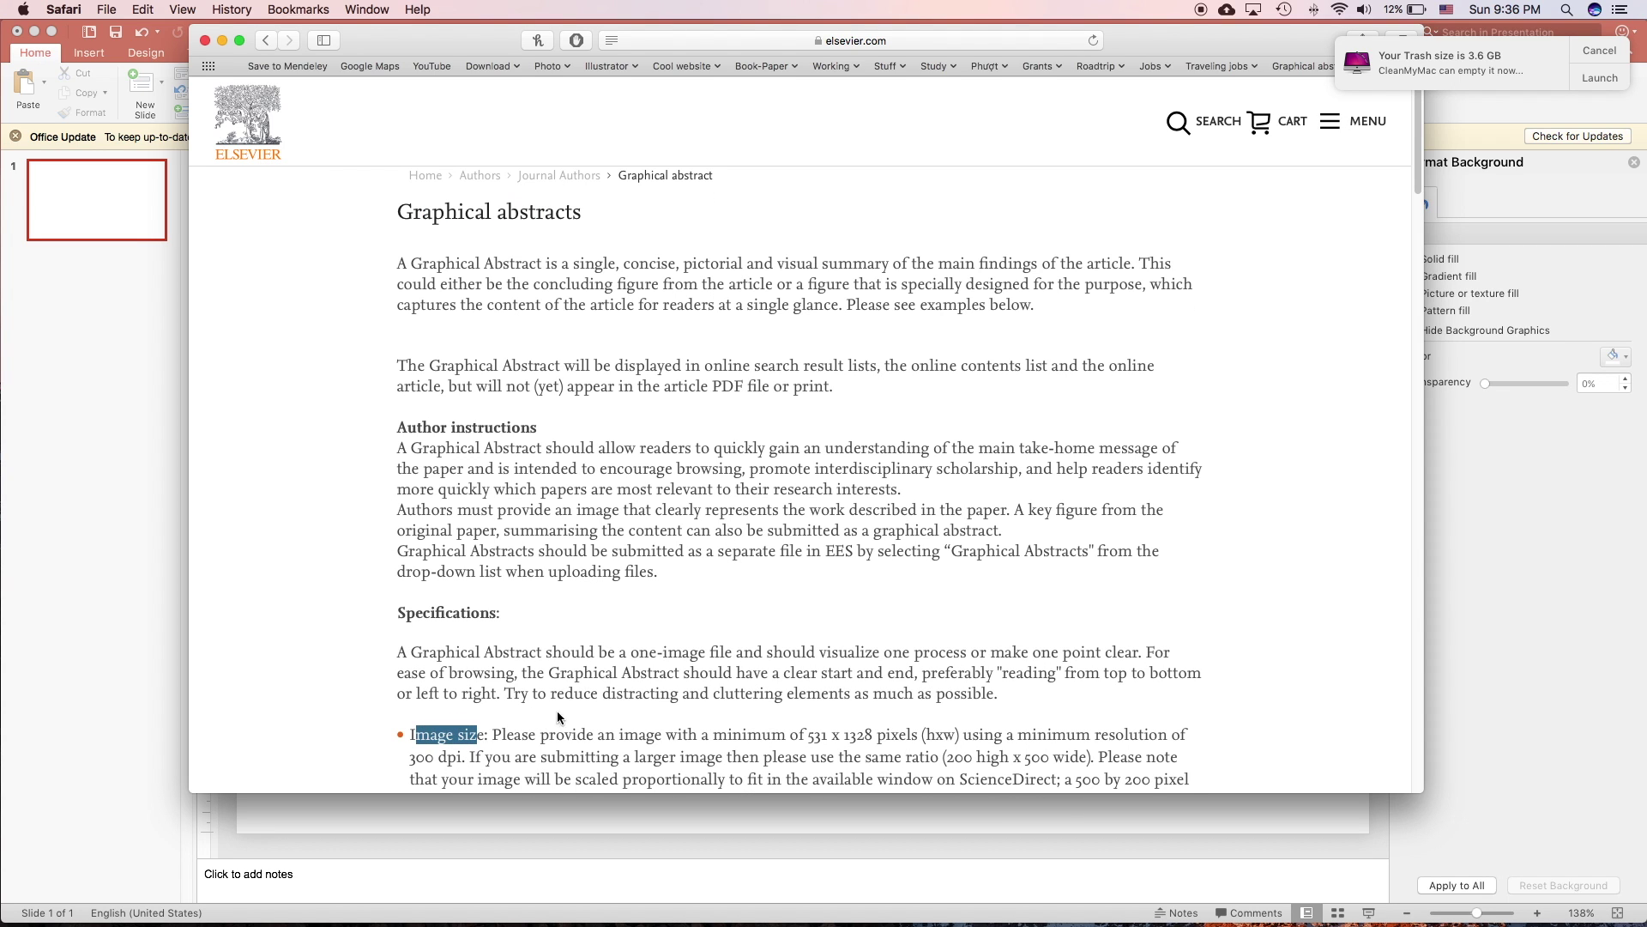
pyautogui.scroll(-5, 605, 708)
pyautogui.click(878, 469)
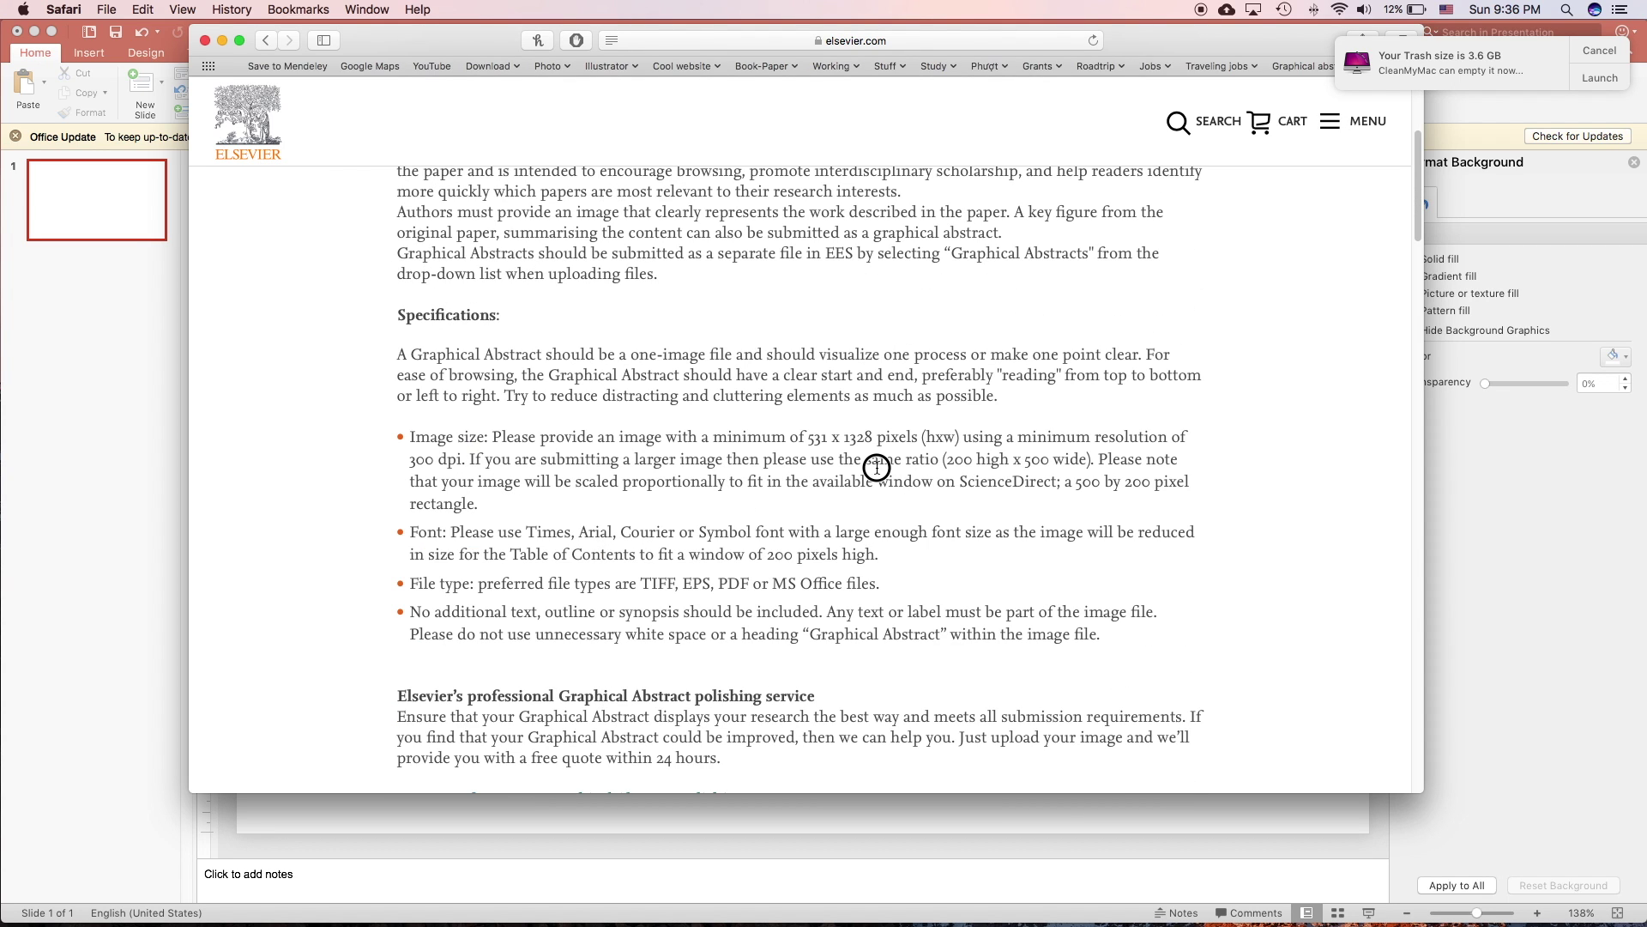
pyautogui.moveTo(636, 461); pyautogui.dragTo(1088, 459)
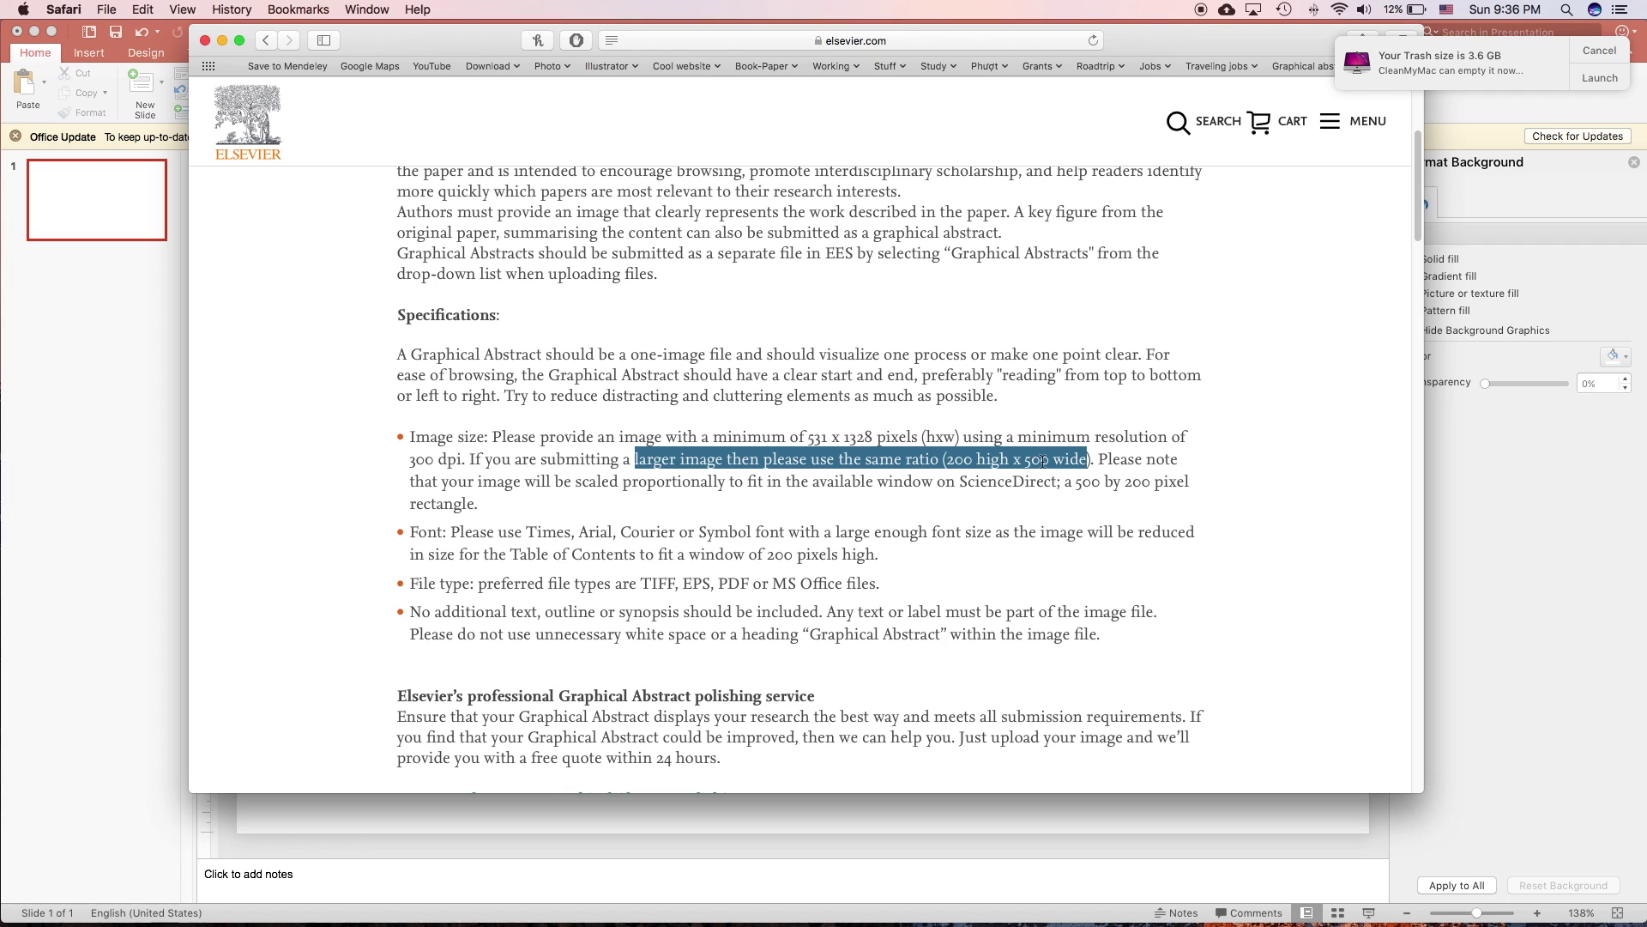
pyautogui.click(1171, 819)
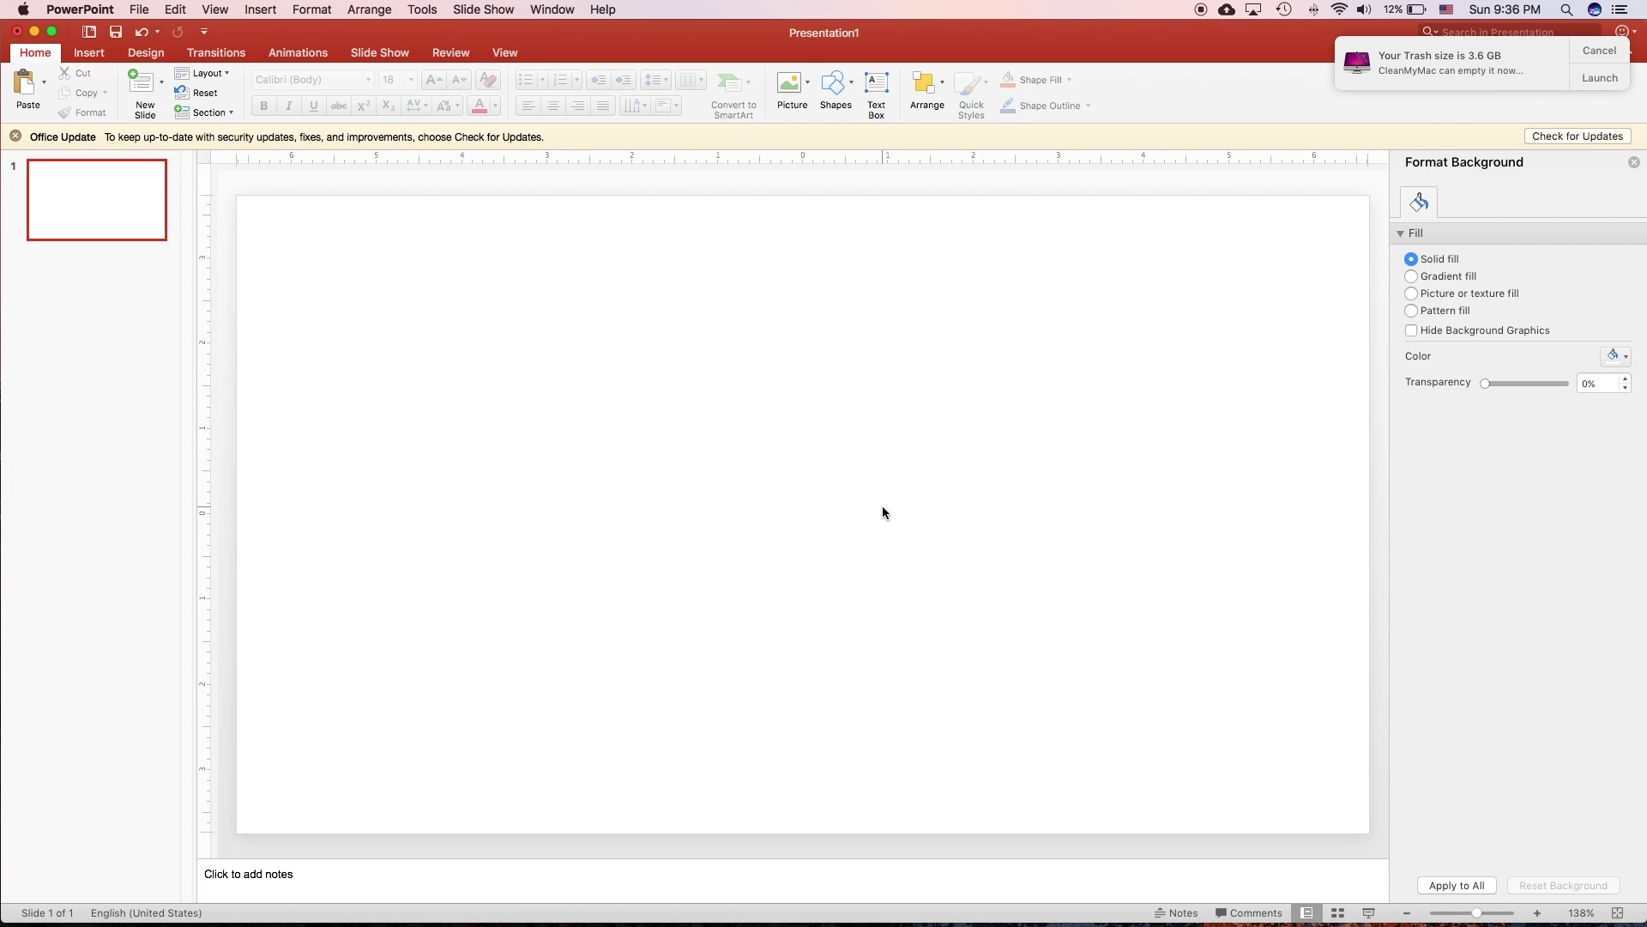
# - Insert a rectangle on the slide sized 2 inches high by 5 inches wide
pyautogui.click(832, 85)
pyautogui.click(916, 140)
pyautogui.click(668, 367)
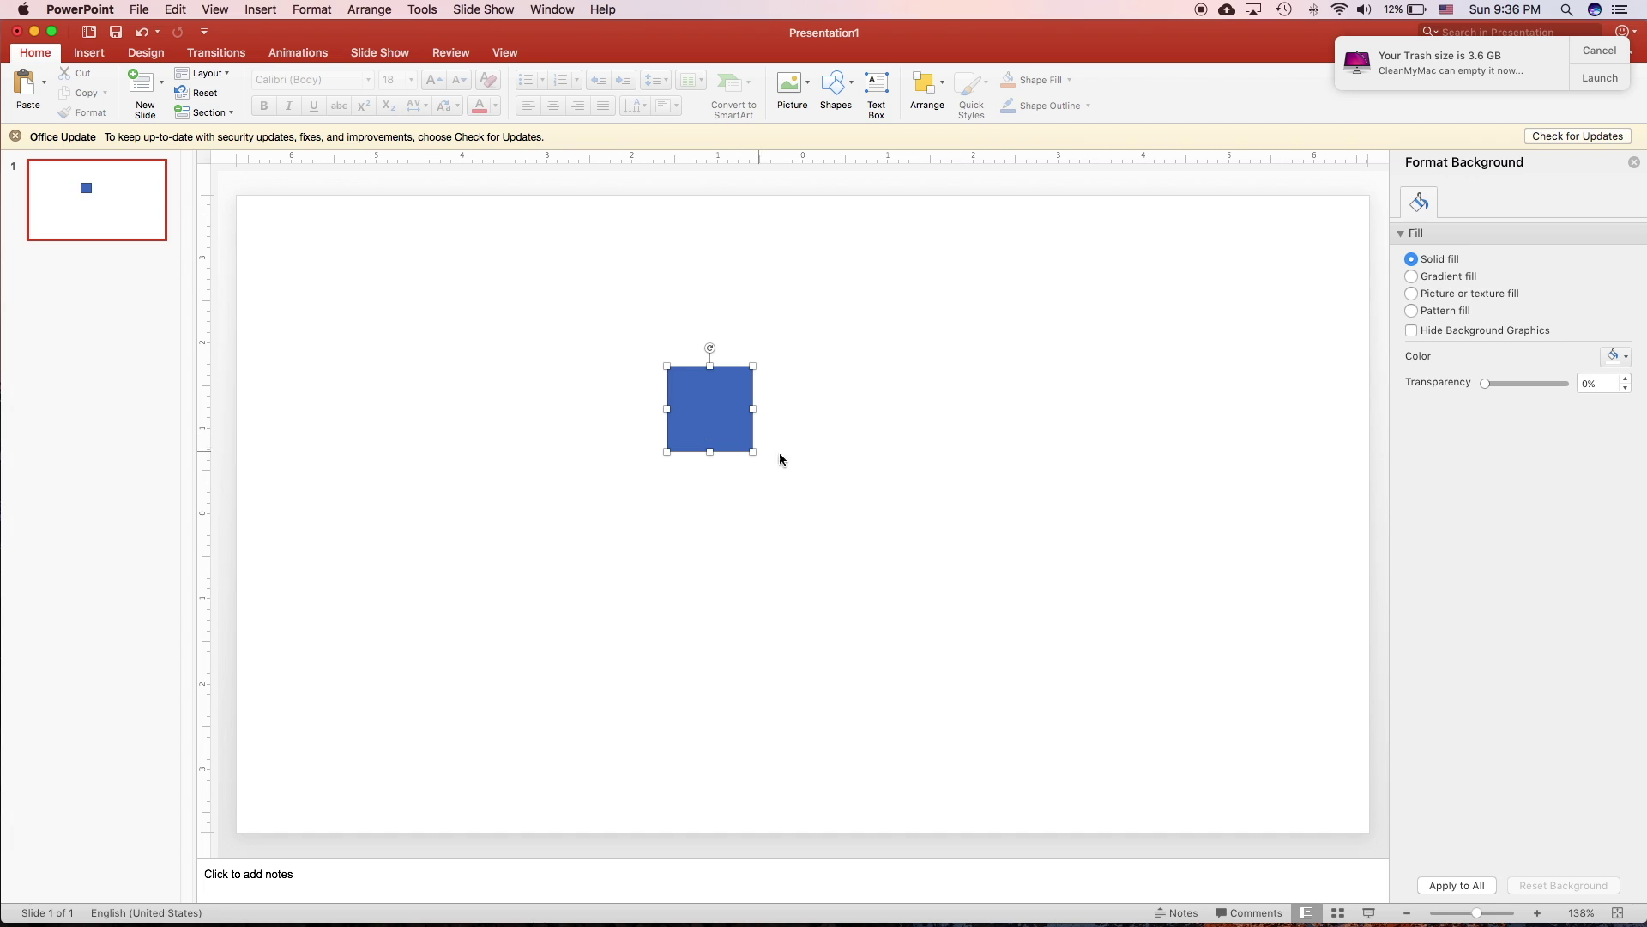
pyautogui.click(1498, 244)
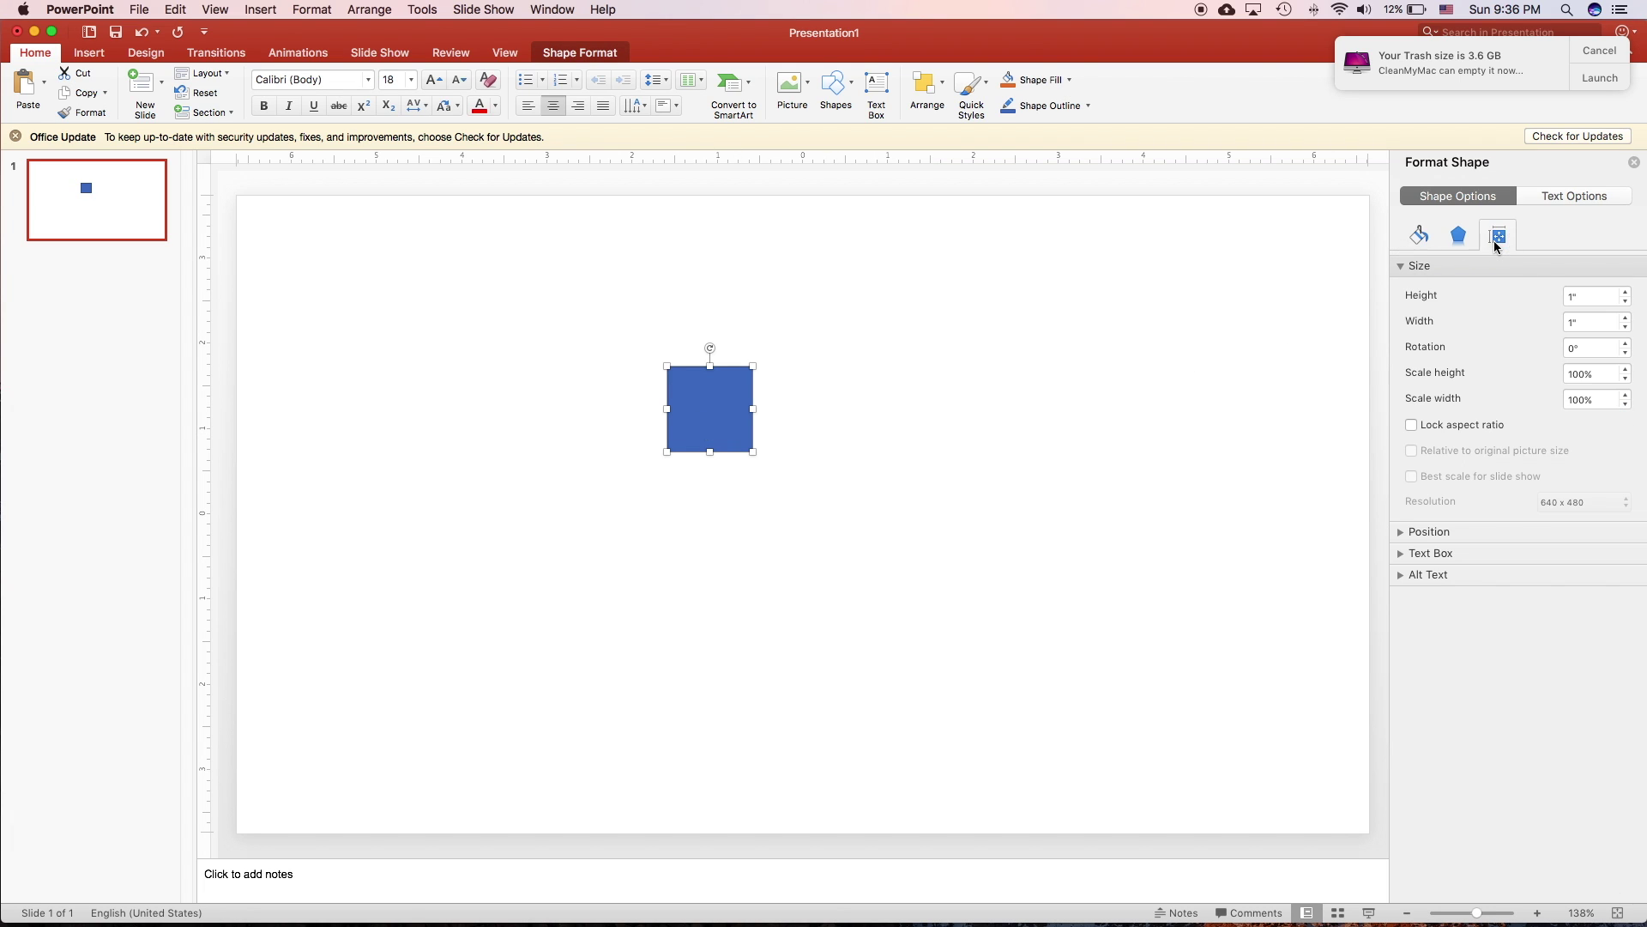
pyautogui.click(1565, 302)
pyautogui.write('2')
pyautogui.click(1590, 325)
pyautogui.write('5')
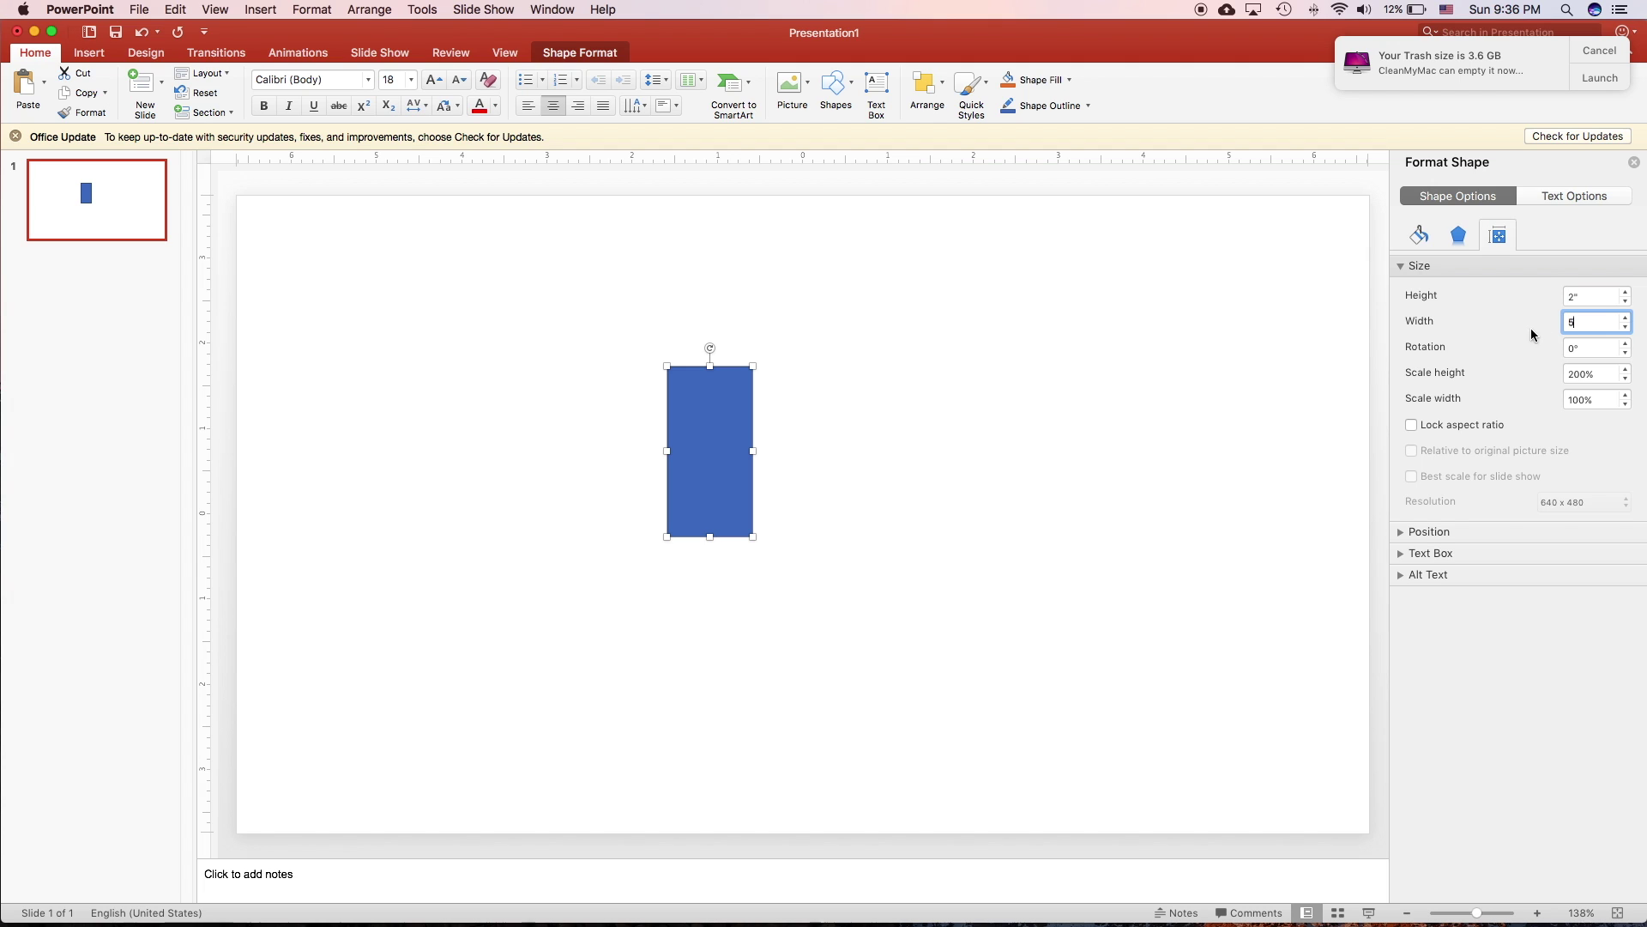
pyautogui.press('Return')
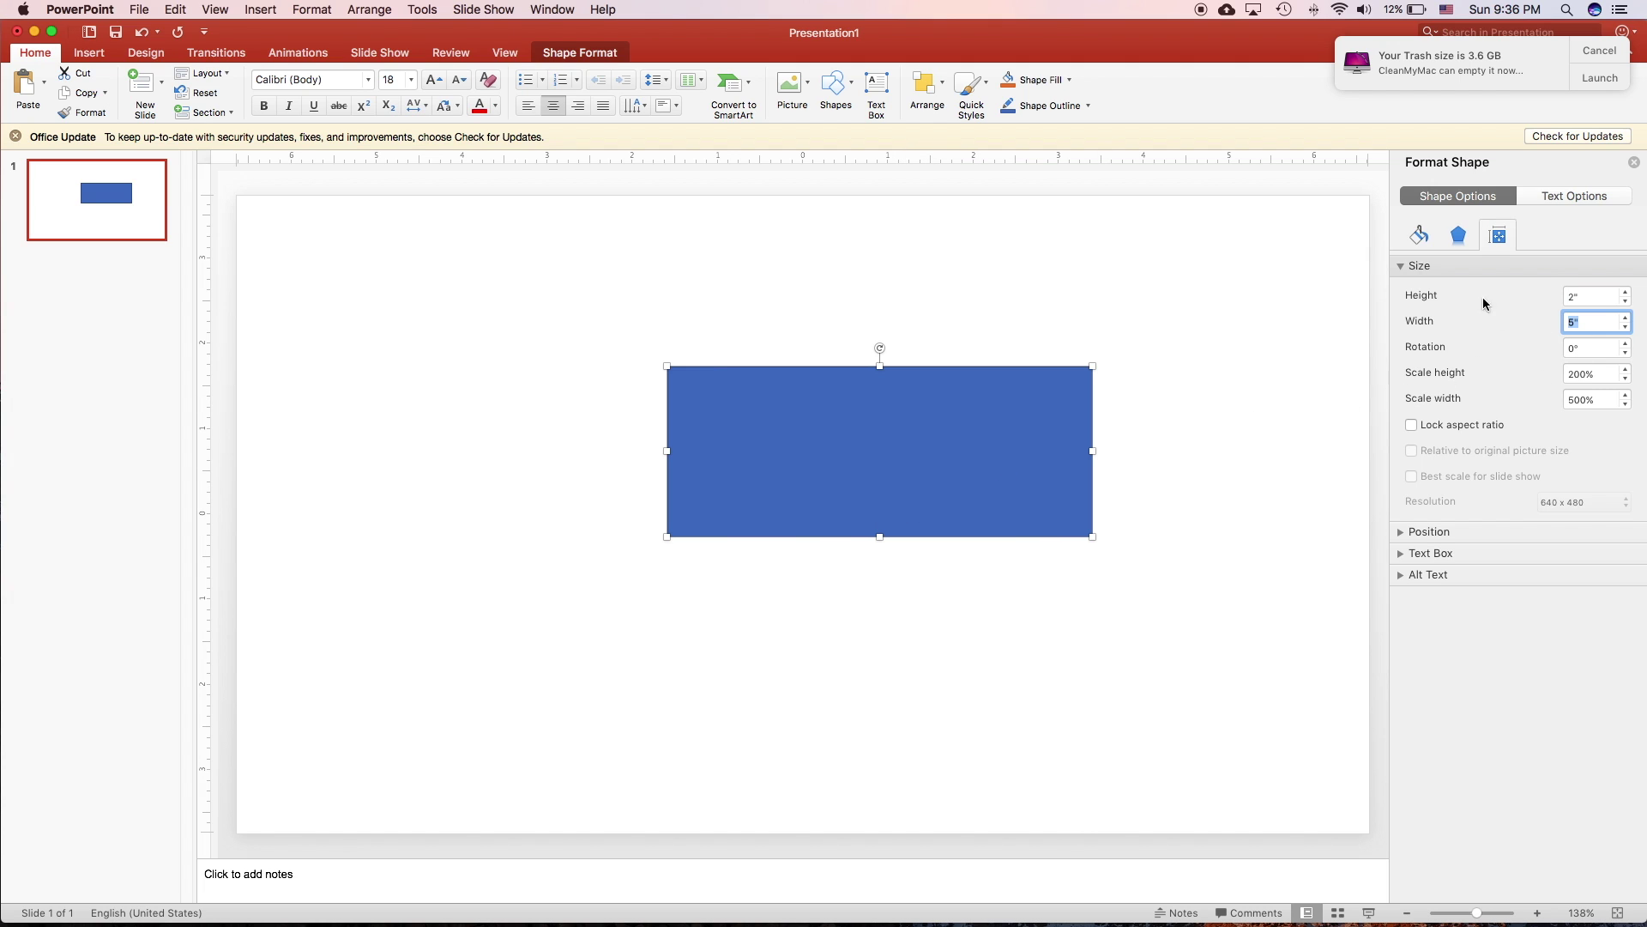
# - Give the rectangle no fill and a black outline
pyautogui.click(1424, 242)
pyautogui.click(1431, 293)
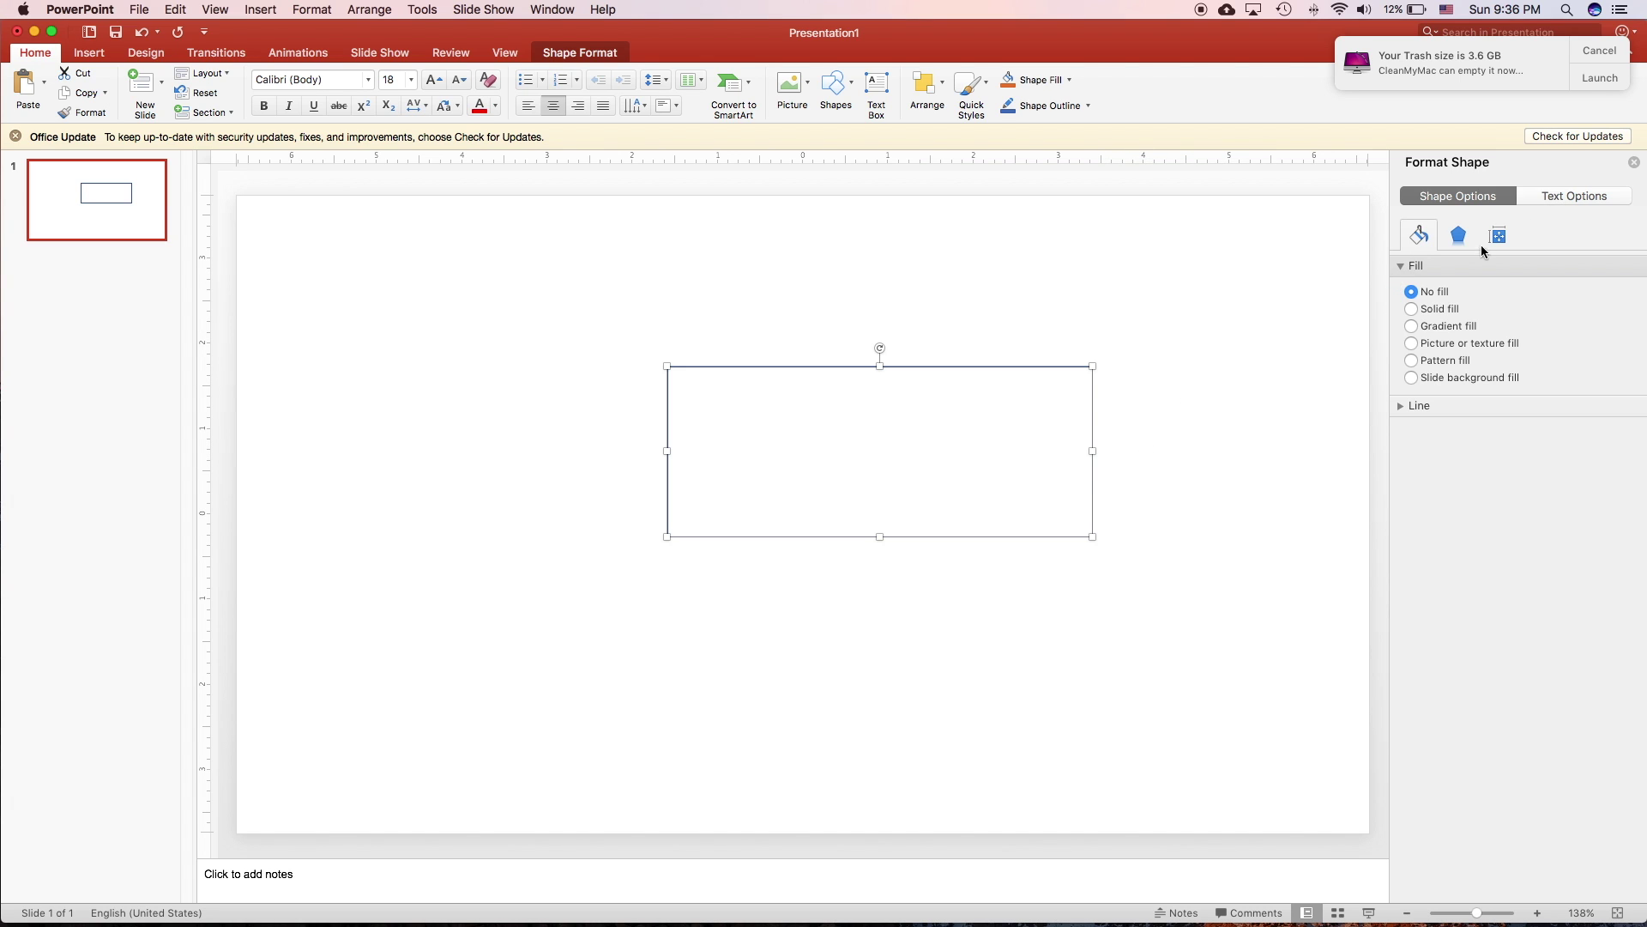
pyautogui.click(1415, 407)
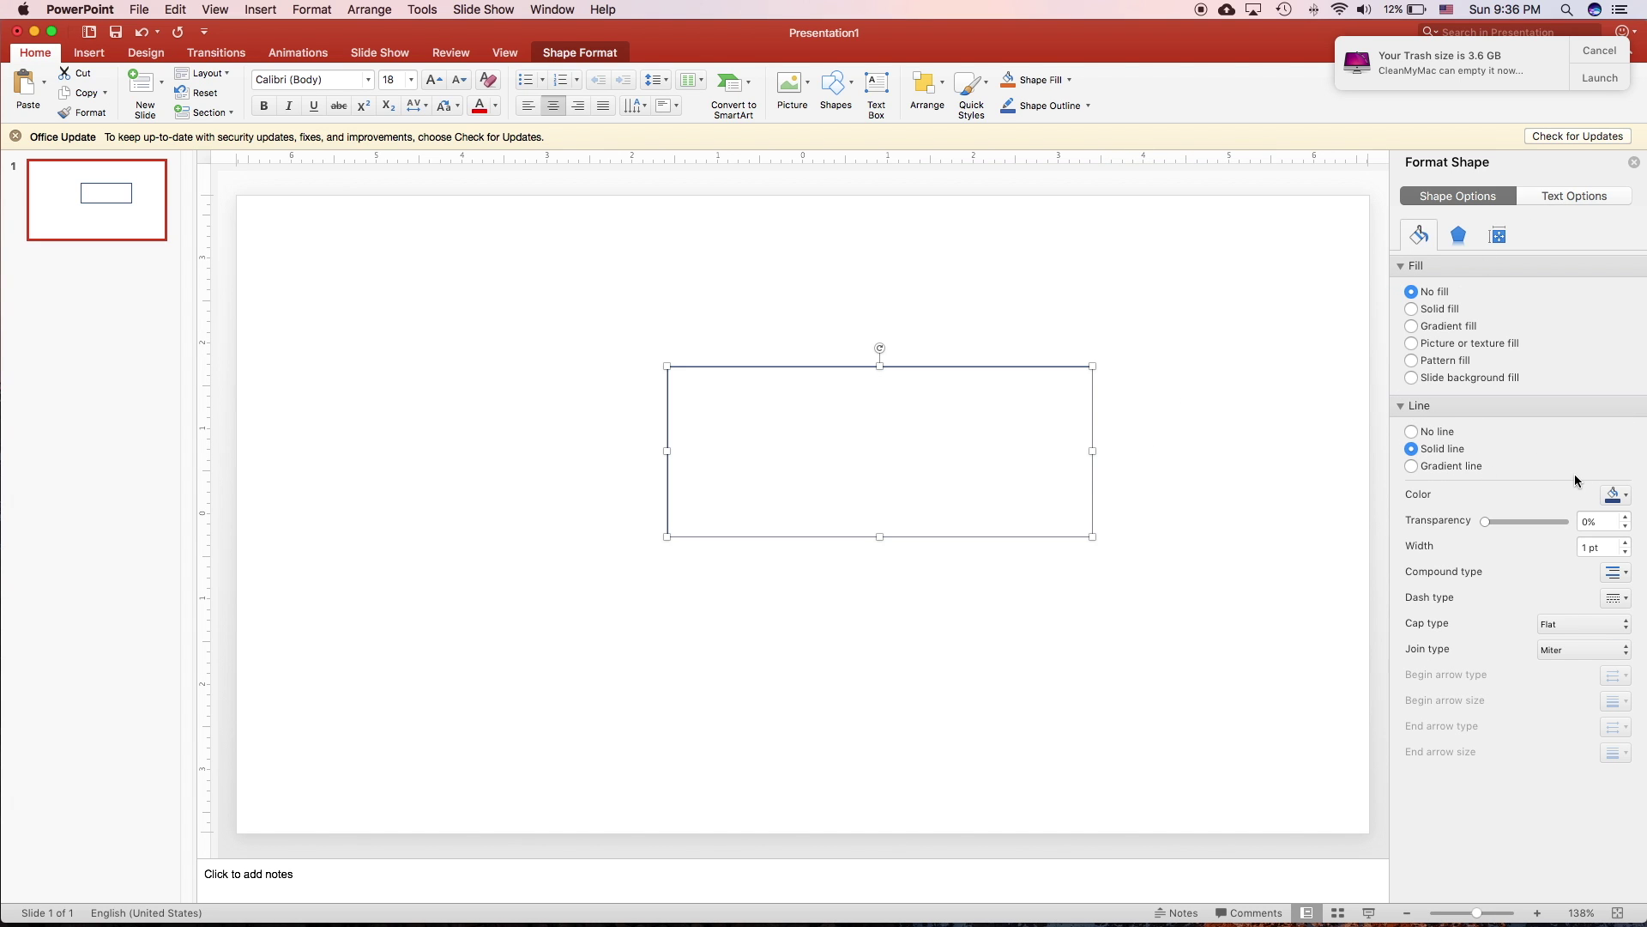
pyautogui.click(1614, 495)
pyautogui.click(1503, 541)
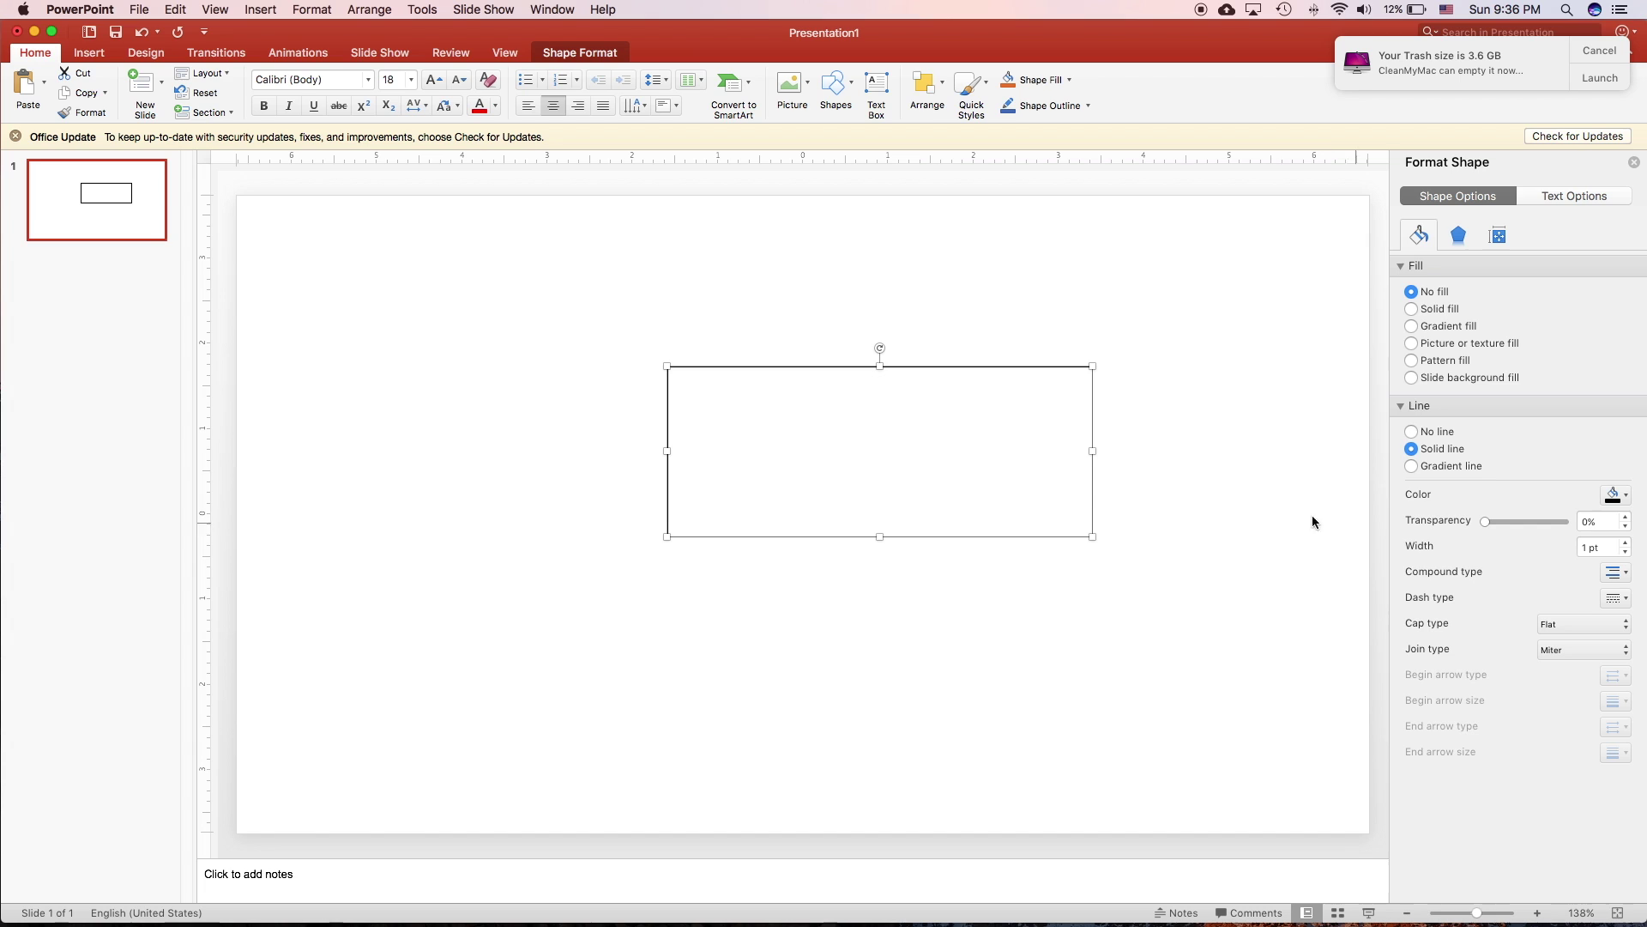
# - Move the rectangle to the left edge and enlarge it across the full slide width
pyautogui.click(1175, 465)
pyautogui.moveTo(978, 538); pyautogui.dragTo(544, 464)
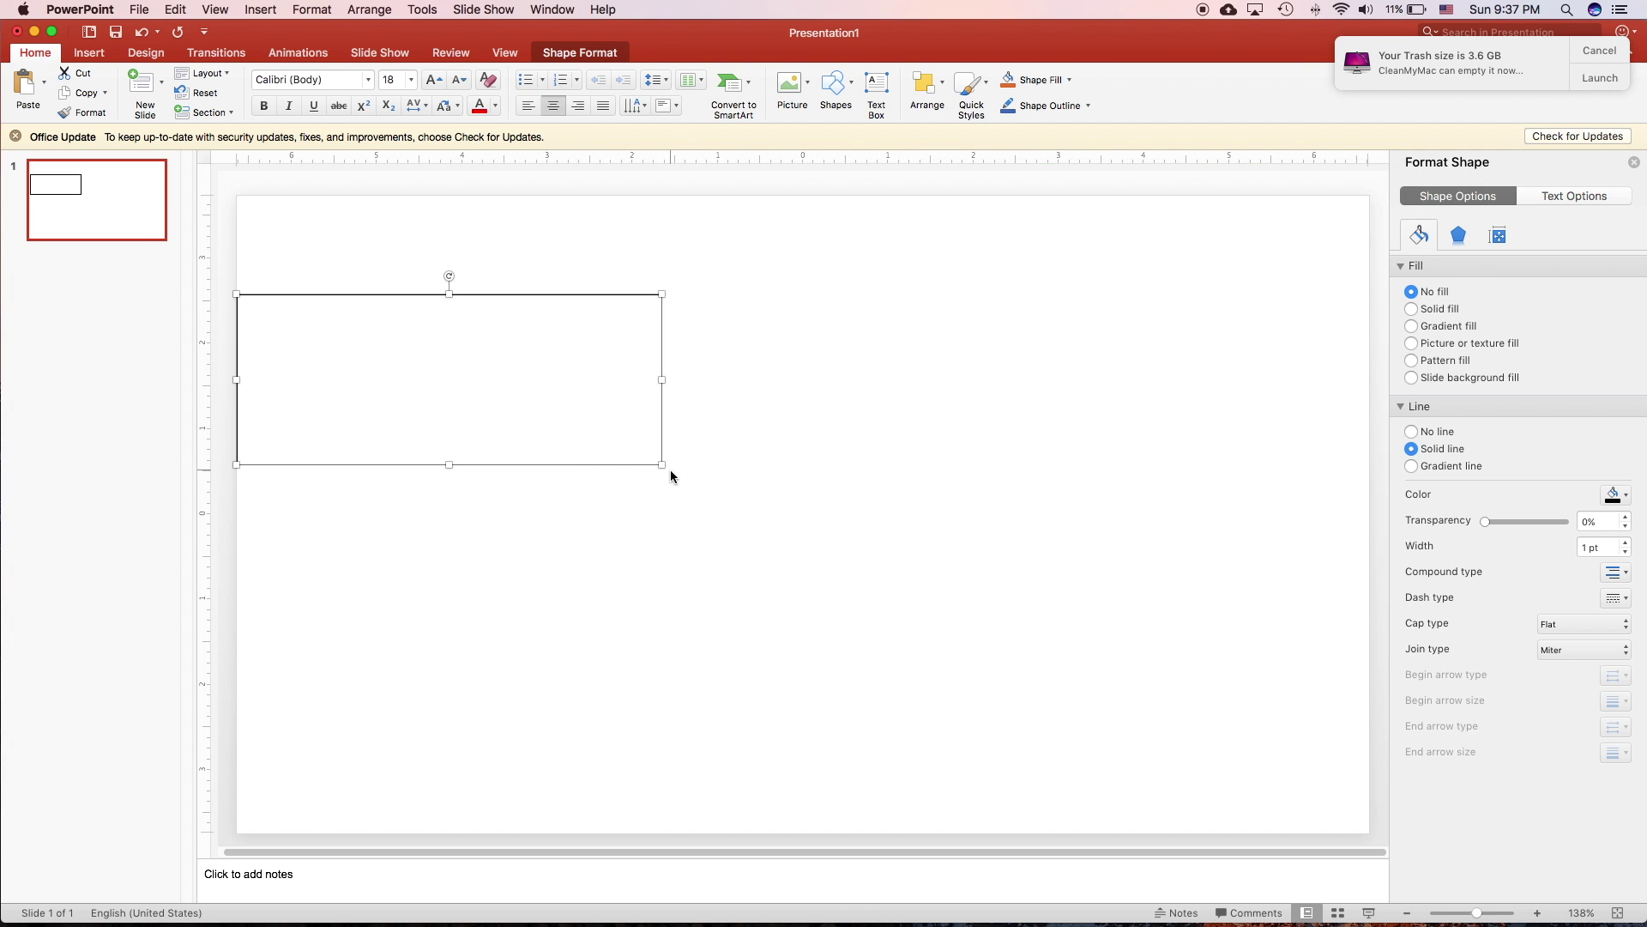
pyautogui.moveTo(663, 466); pyautogui.dragTo(1292, 745)
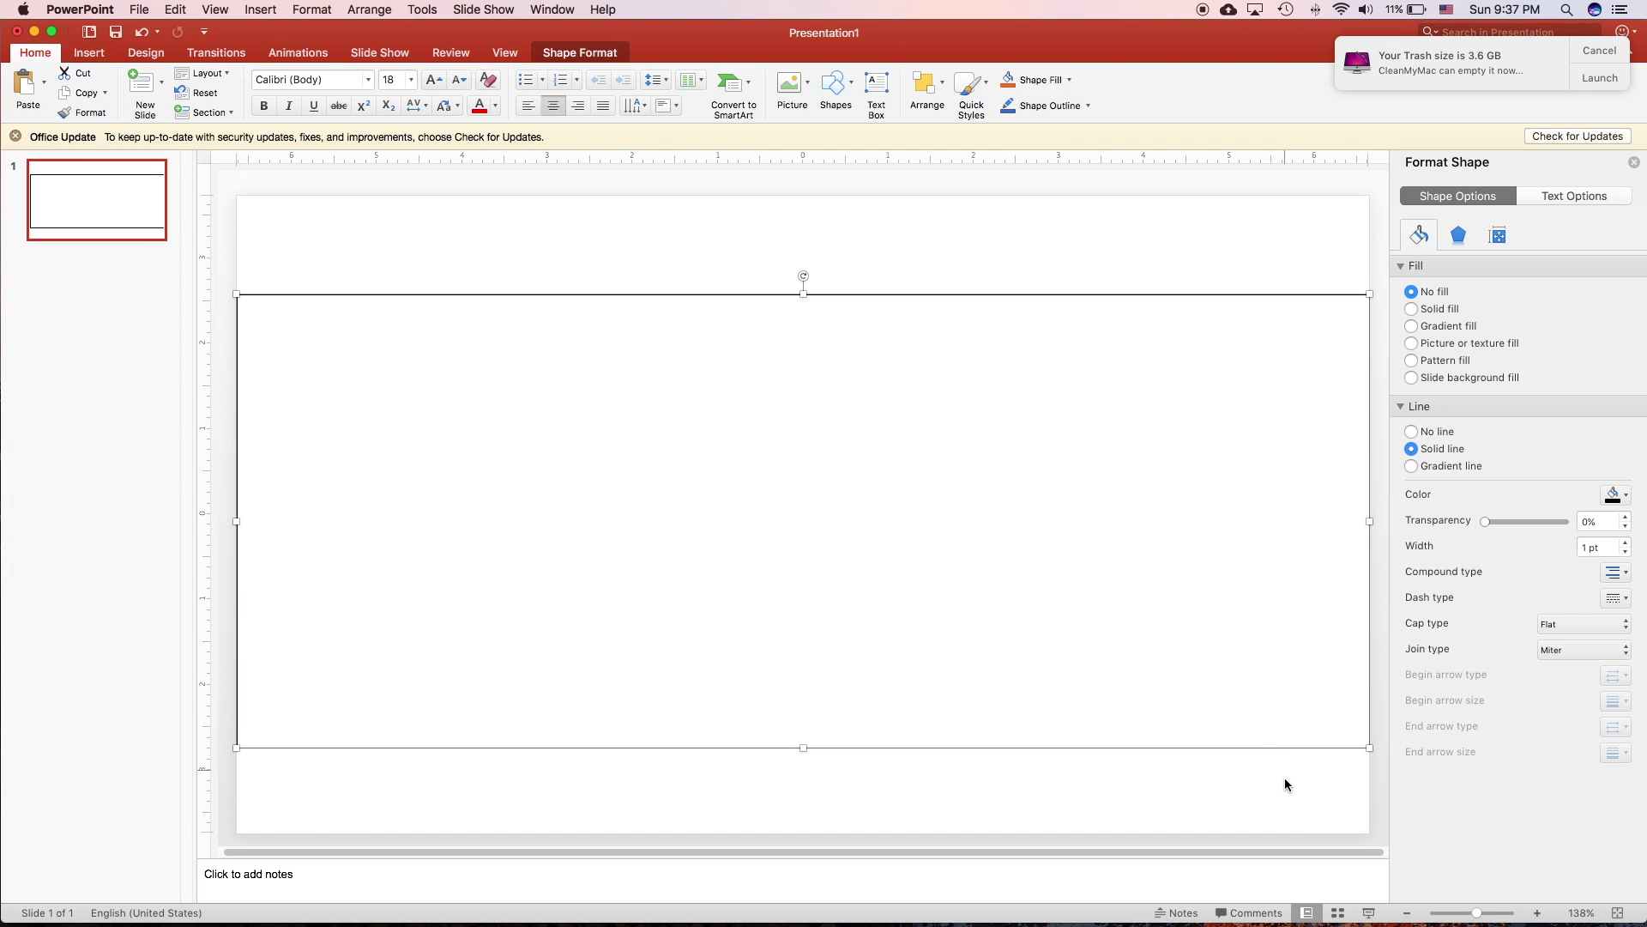
pyautogui.click(1287, 785)
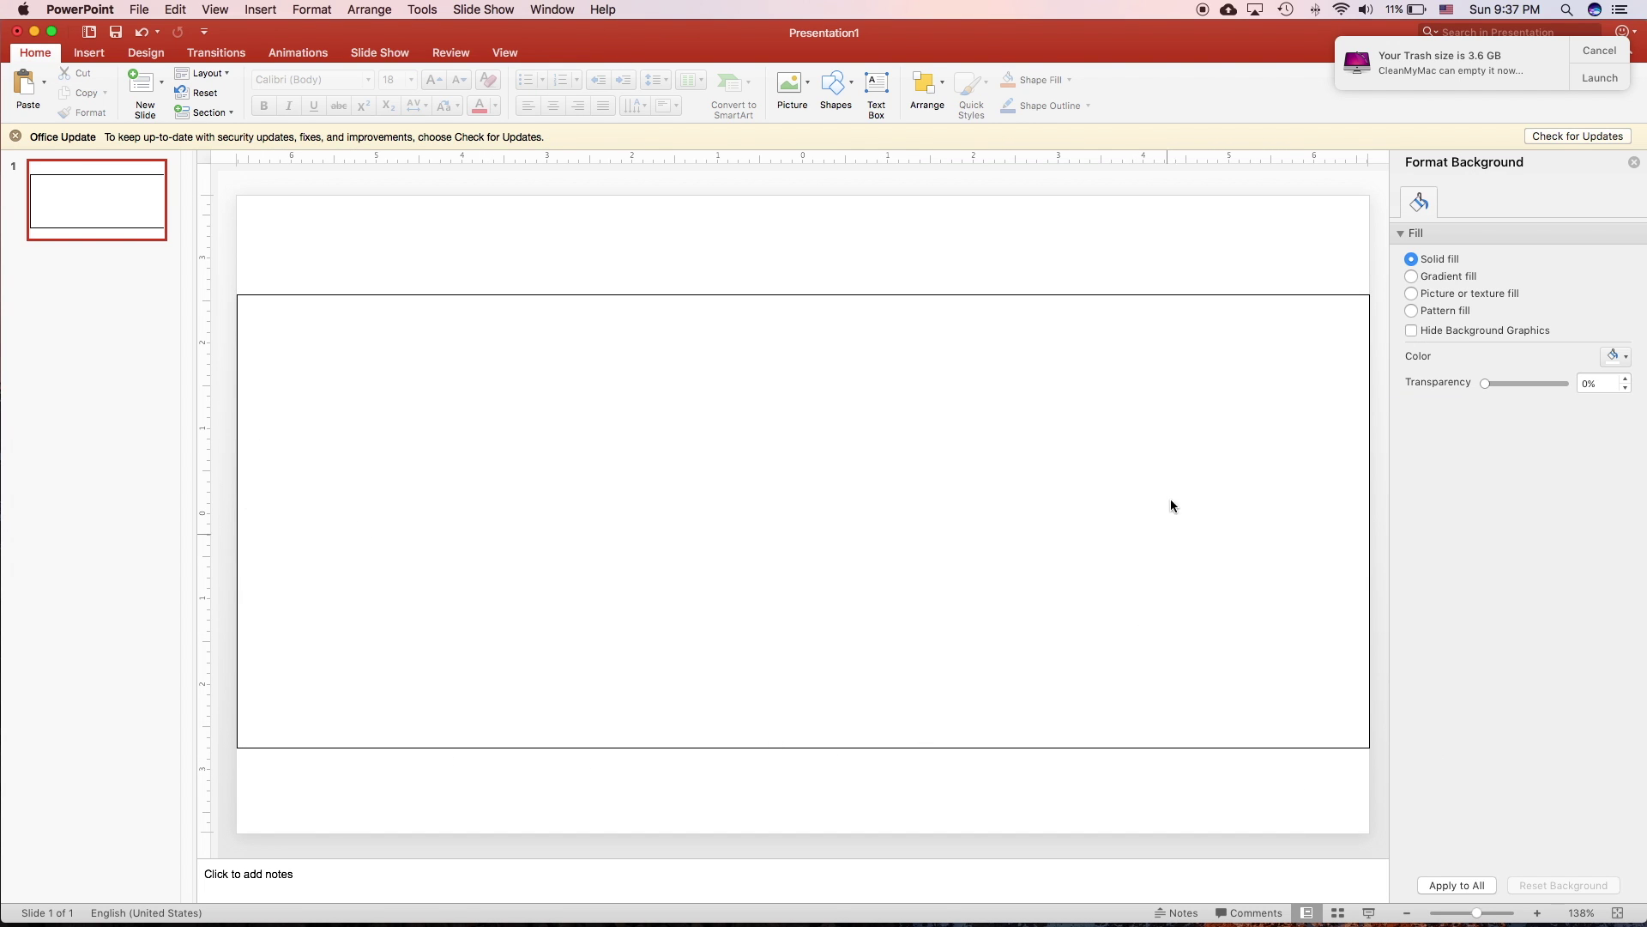
# - Highlight the recommended fonts and preferred file types on the Elsevier guidelines page
pyautogui.hotkey('ctrl', 'Up')
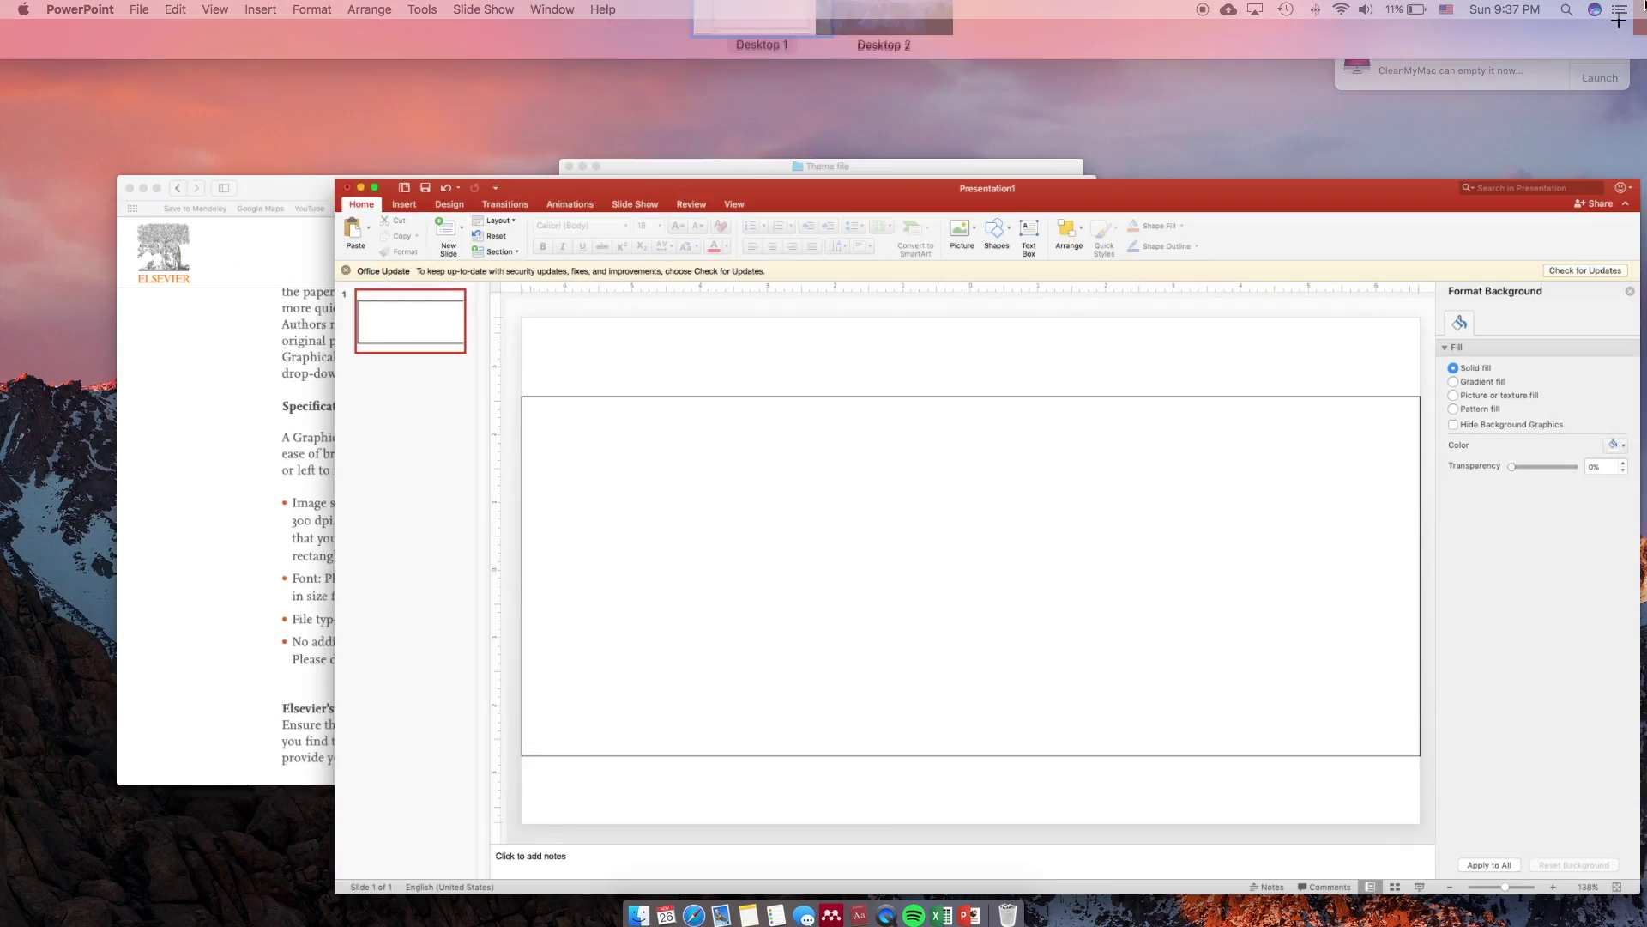
pyautogui.click(493, 602)
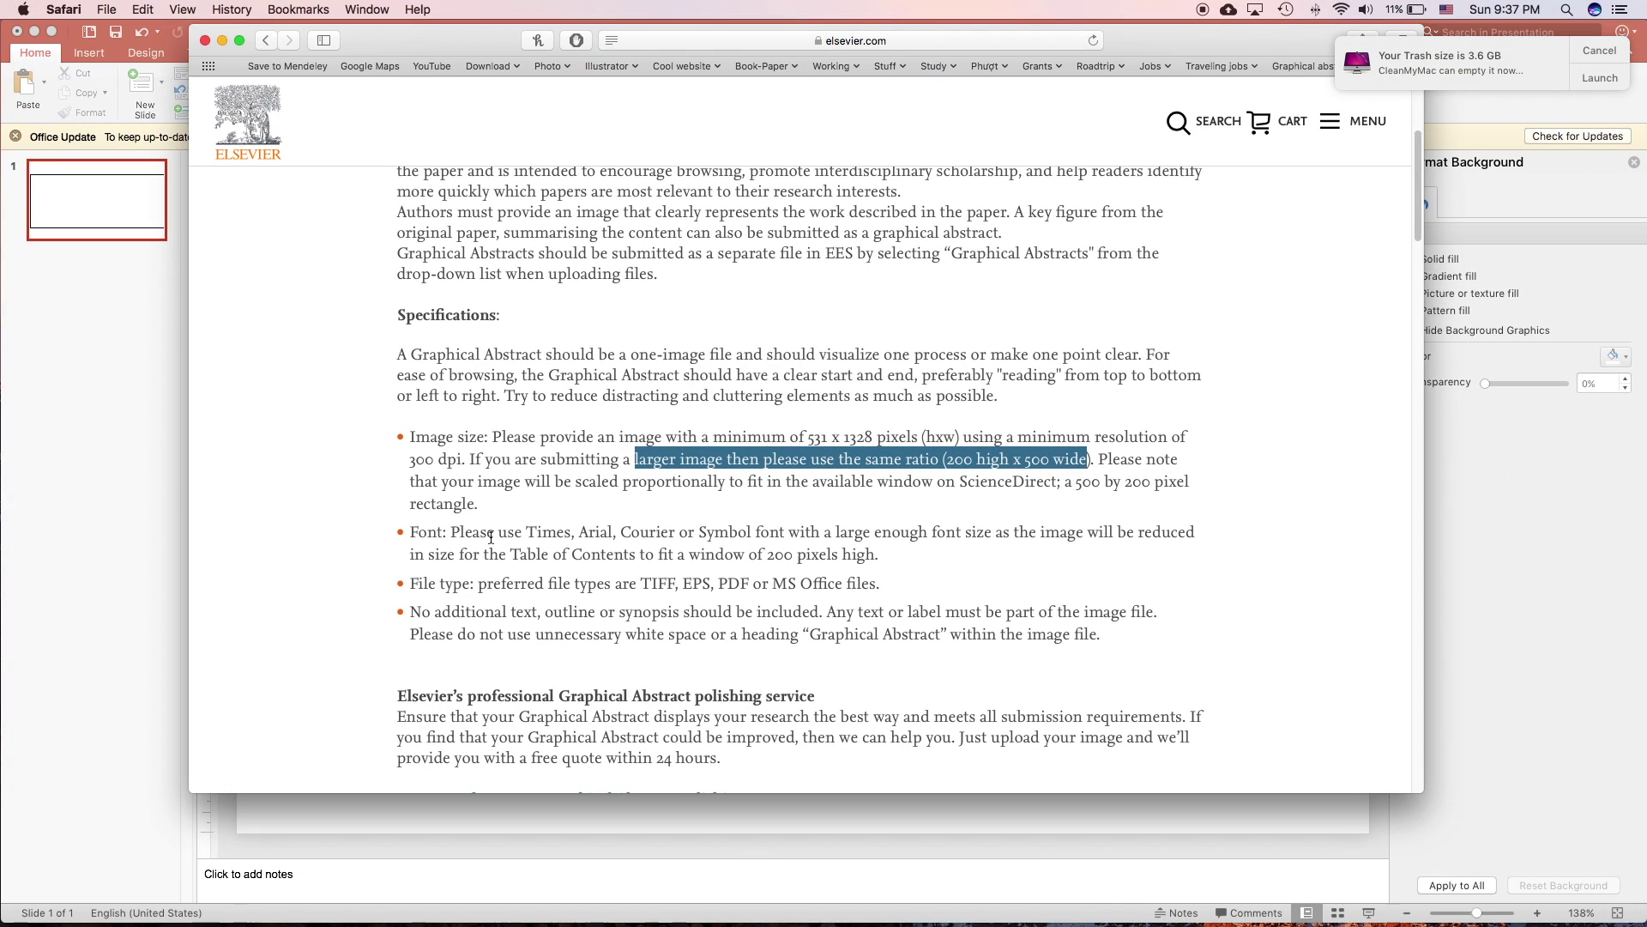
pyautogui.click(430, 527)
pyautogui.moveTo(523, 534); pyautogui.dragTo(752, 535)
pyautogui.moveTo(644, 583); pyautogui.dragTo(732, 584)
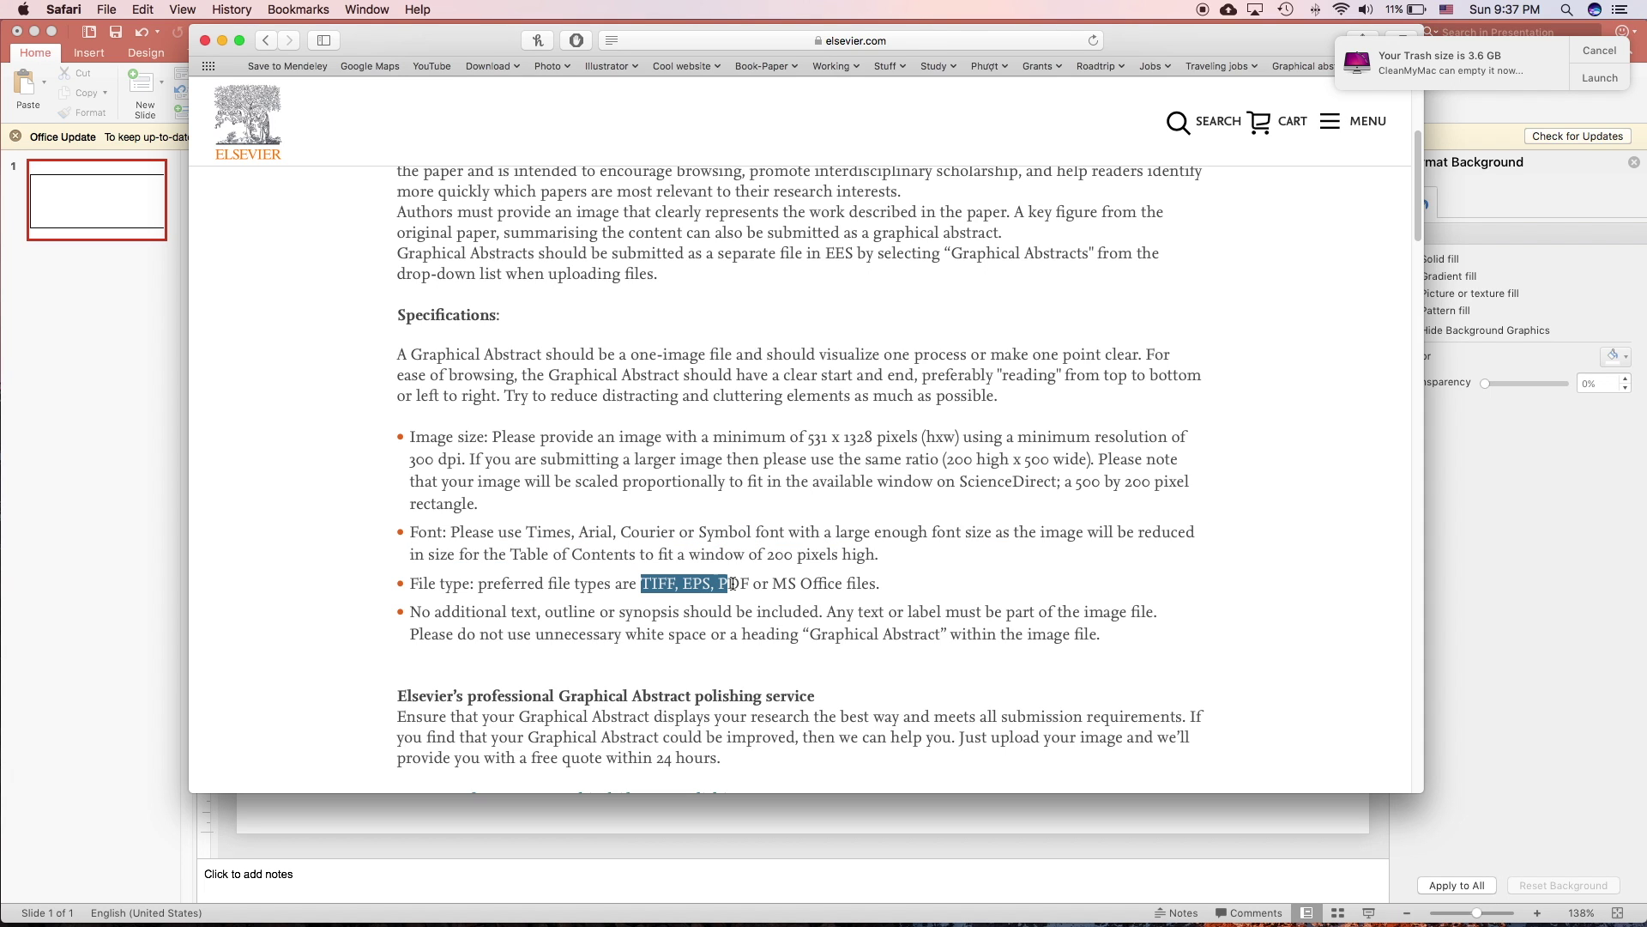
pyautogui.scroll(-1, 754, 614)
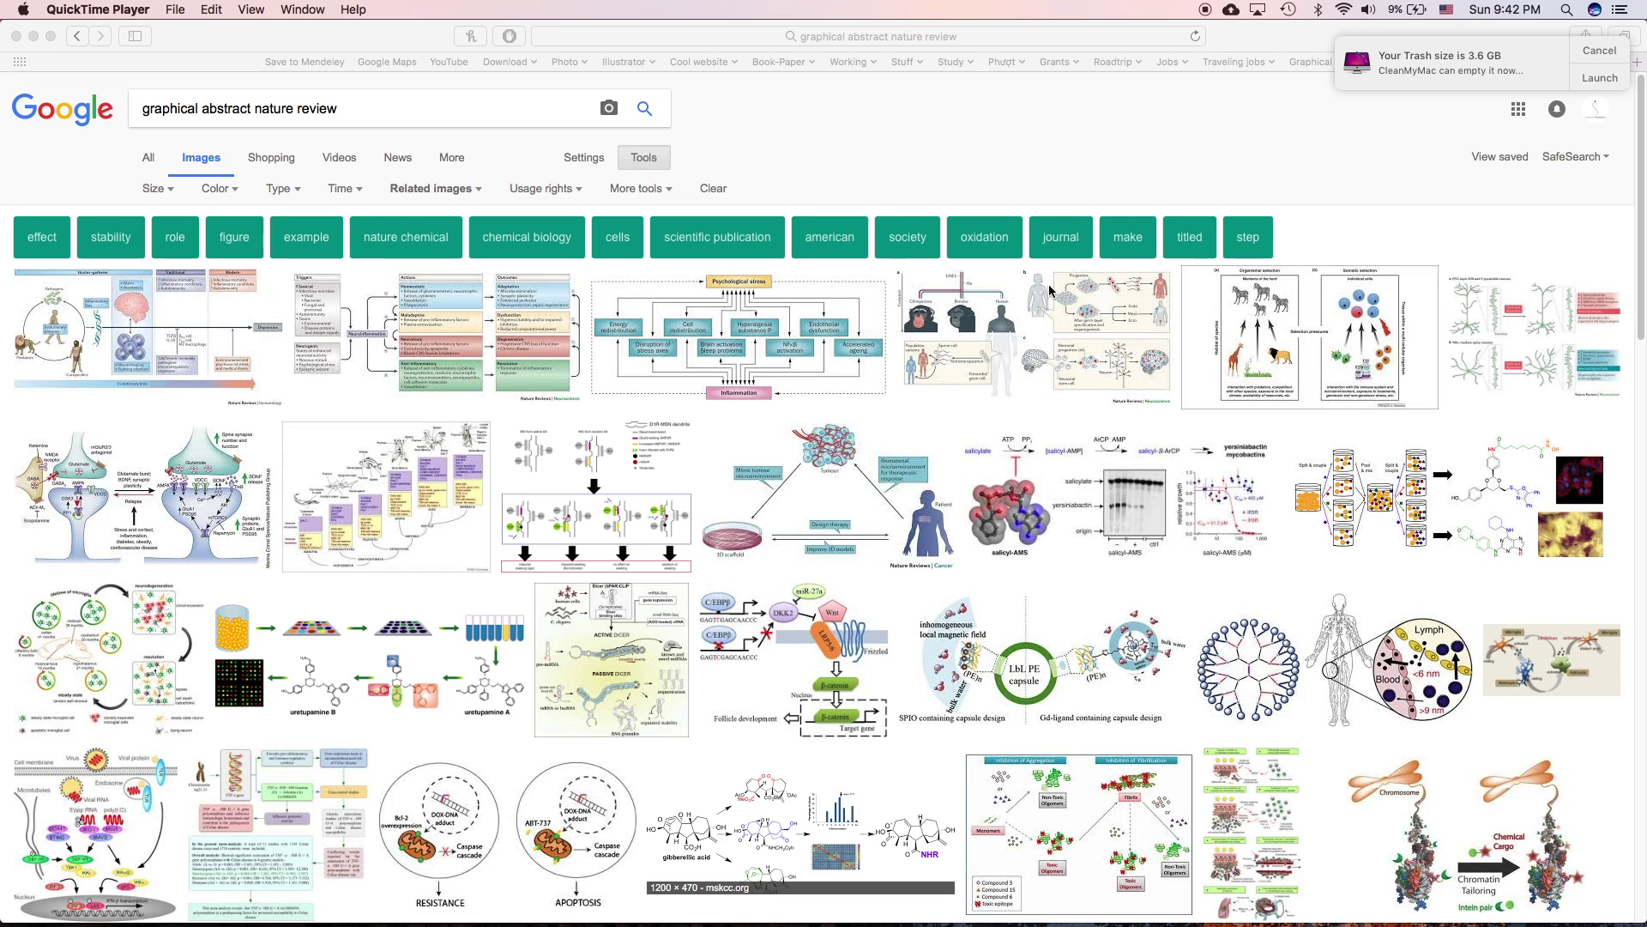
# - Preview the first 'graphical abstract nature review' image and drag the hunter-gatherer diagram onto the slide
pyautogui.click(165, 114)
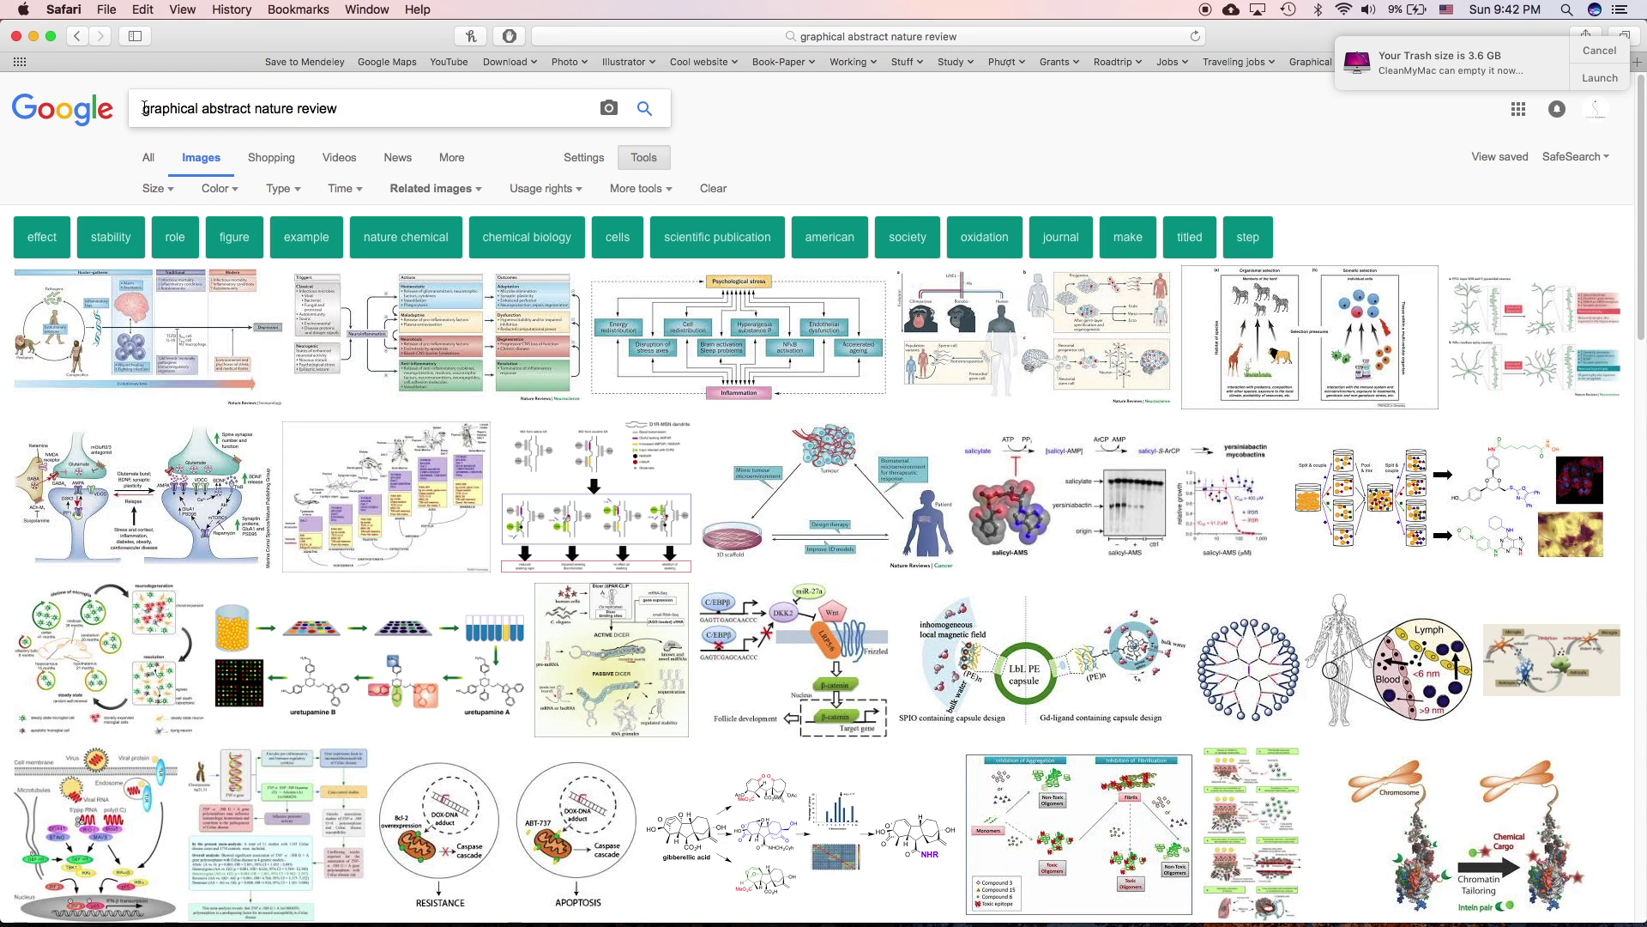
pyautogui.moveTo(145, 109); pyautogui.dragTo(378, 108)
pyautogui.click(381, 108)
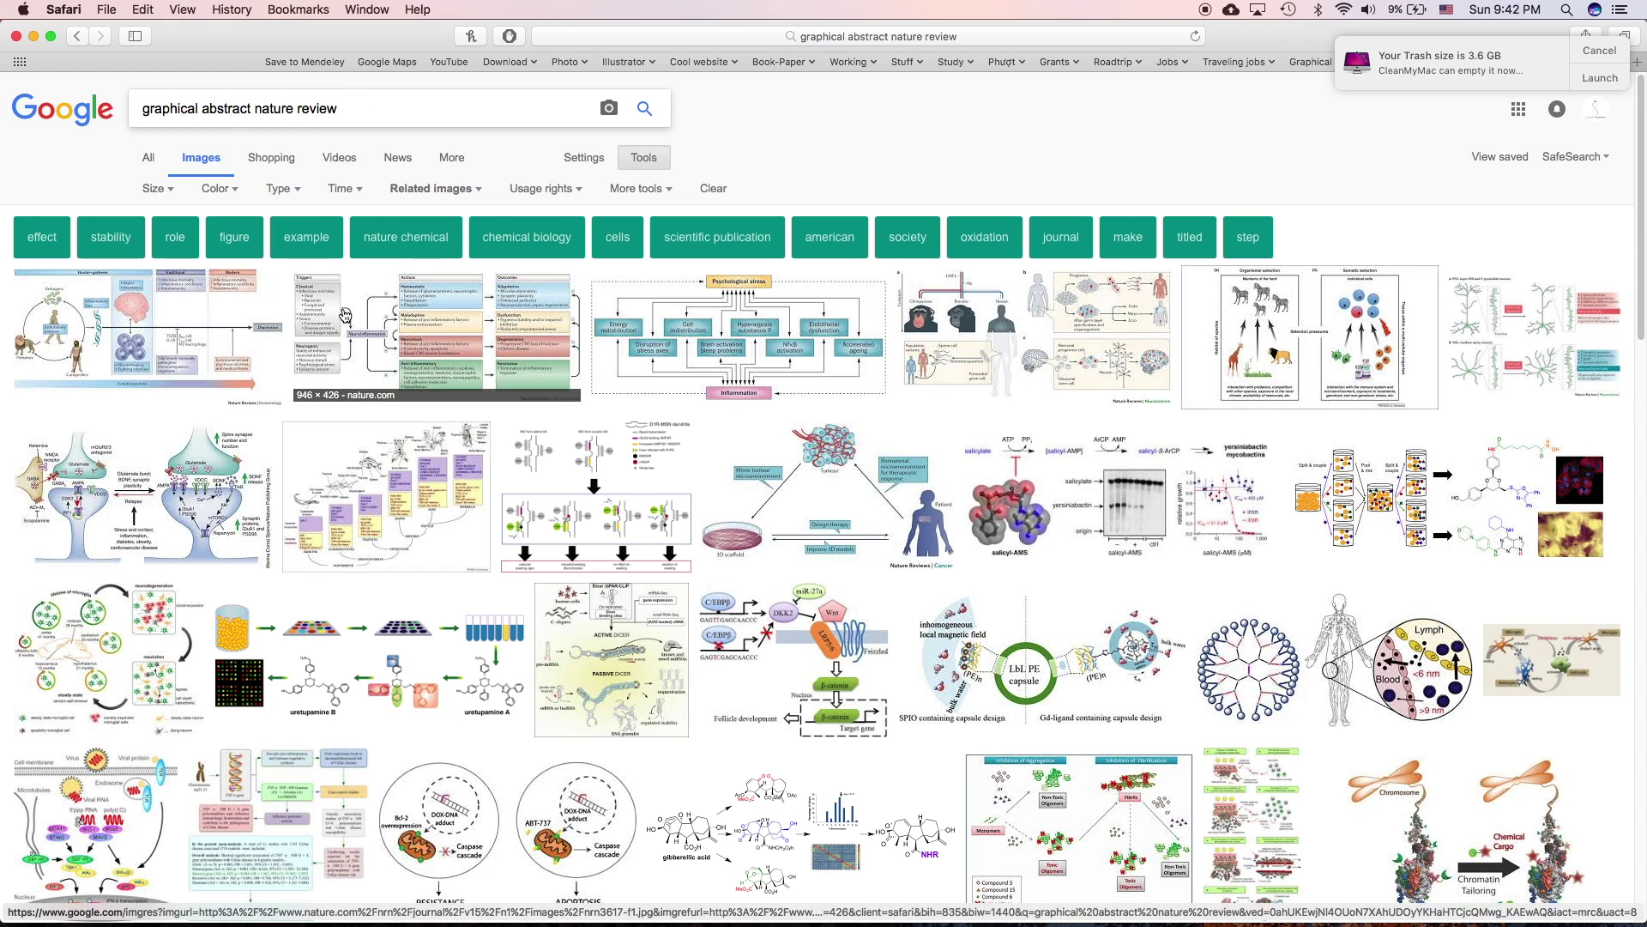
pyautogui.click(198, 341)
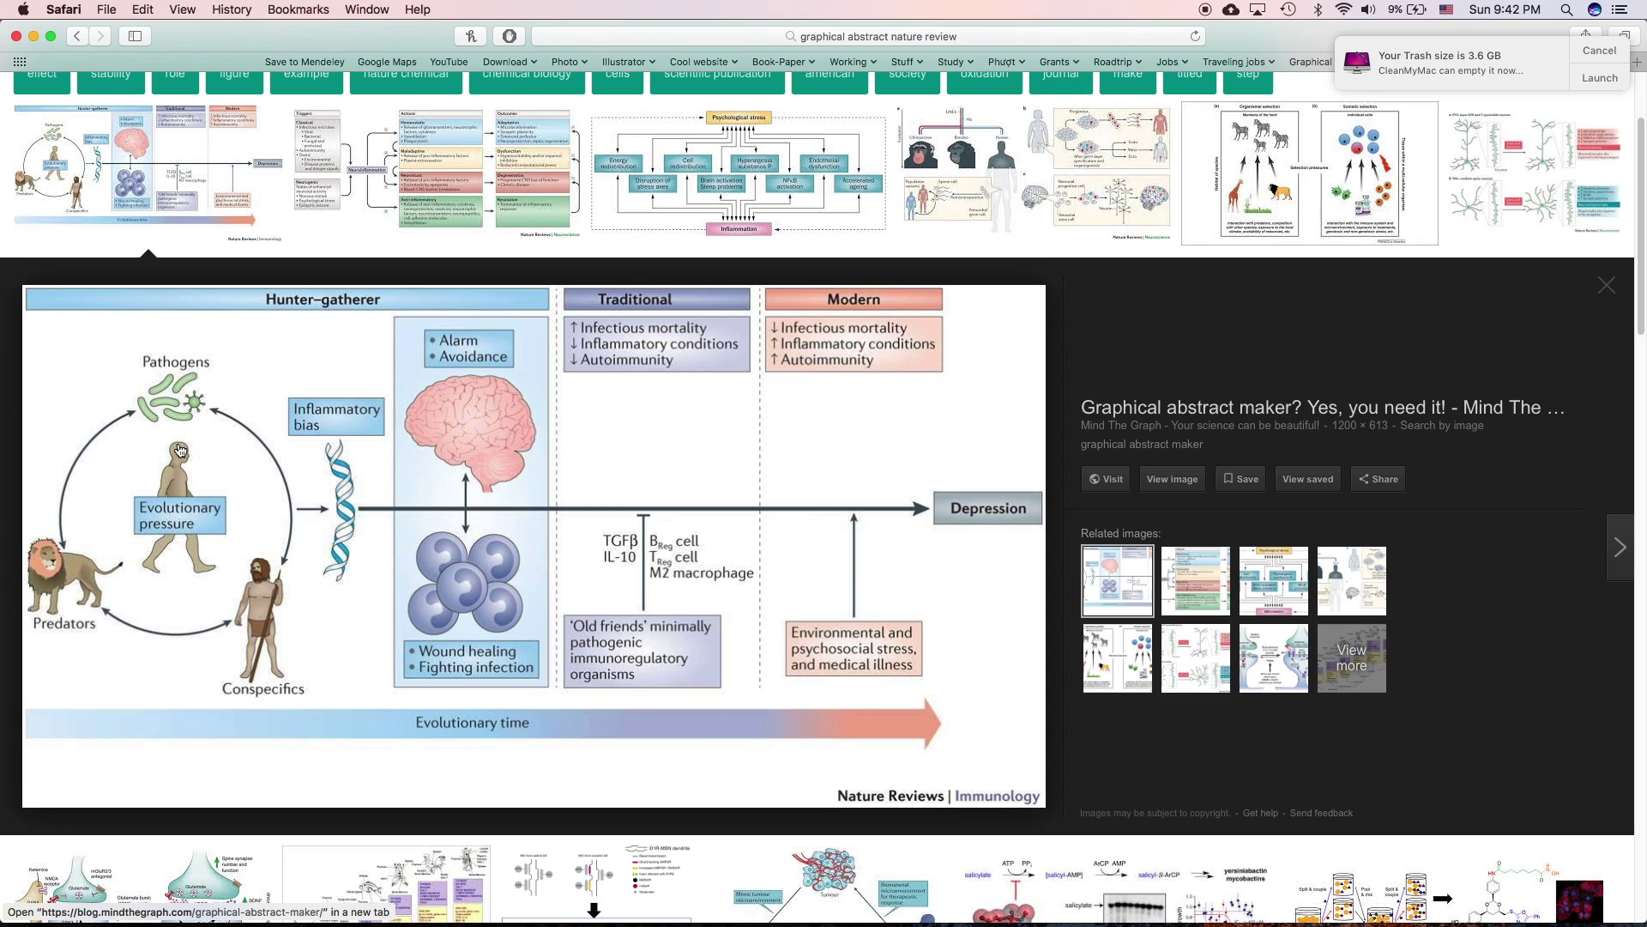
pyautogui.moveTo(224, 480); pyautogui.dragTo(650, 524)
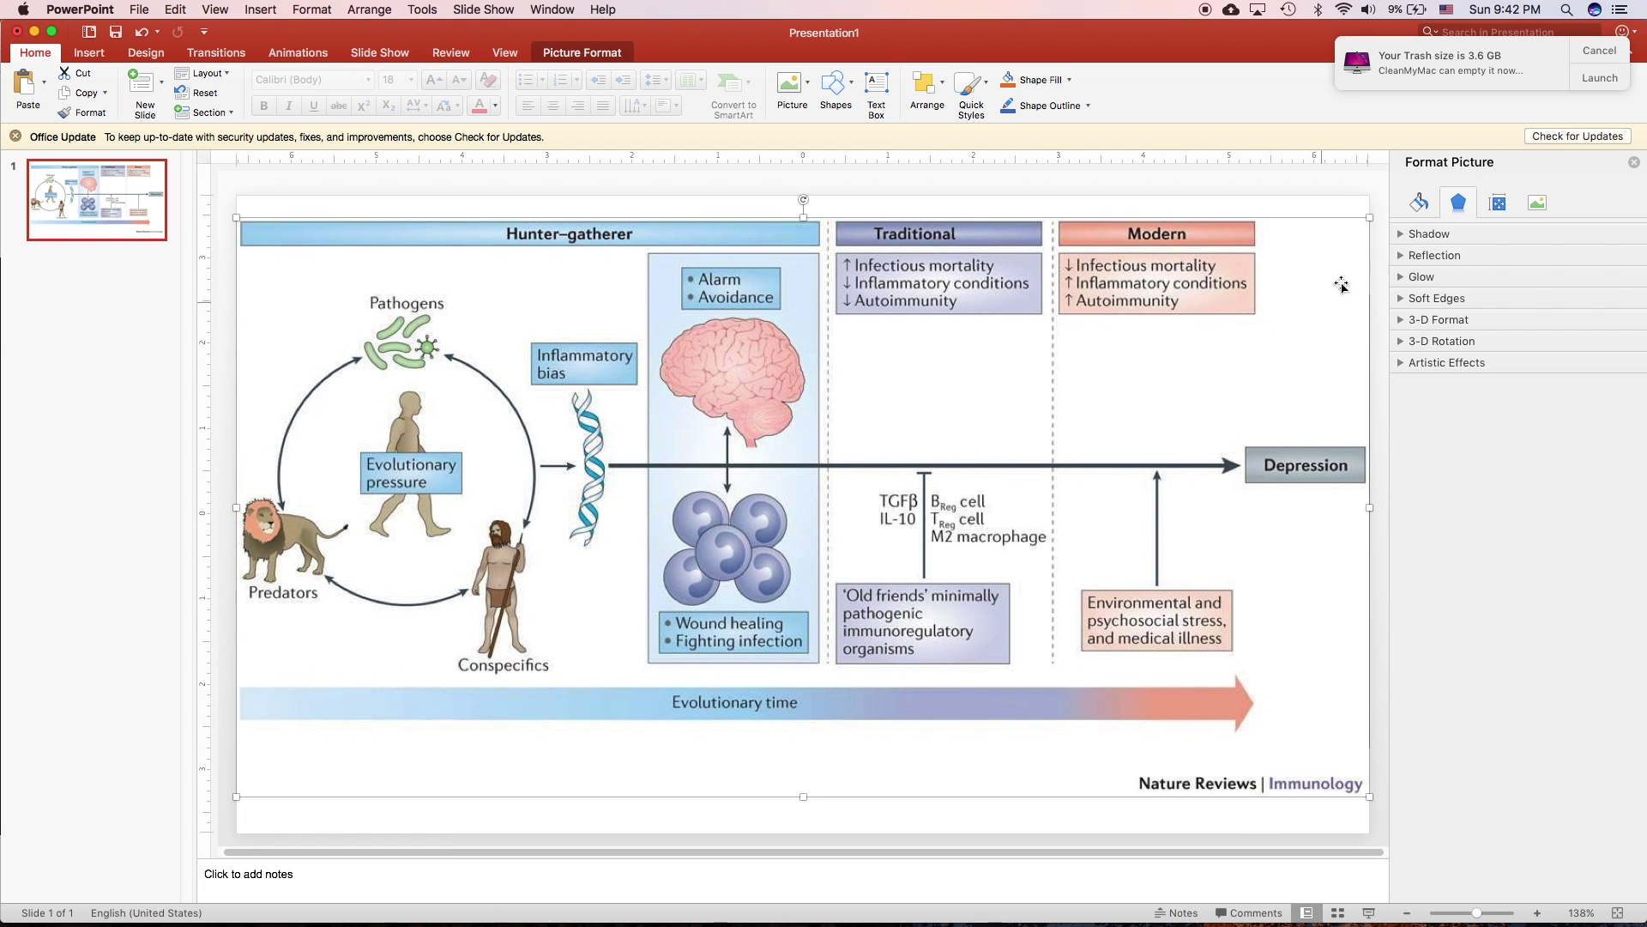
# - Shrink the diagram picture and move it up on the slide
pyautogui.moveTo(1369, 218); pyautogui.dragTo(1061, 374)
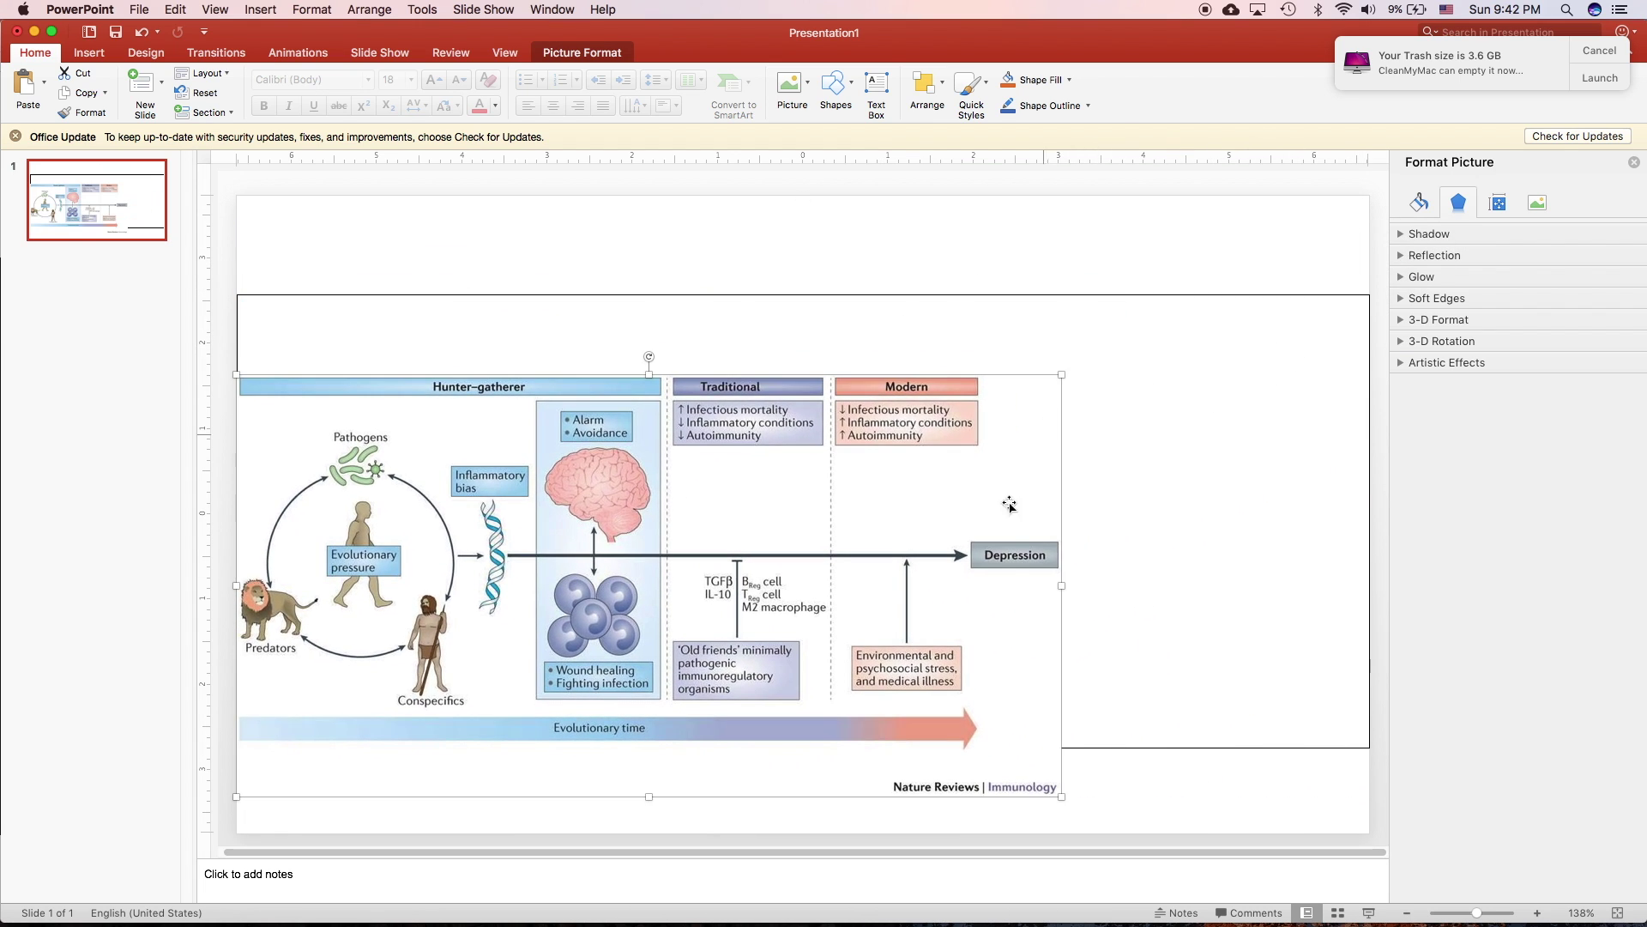
pyautogui.moveTo(1010, 505); pyautogui.dragTo(1010, 423)
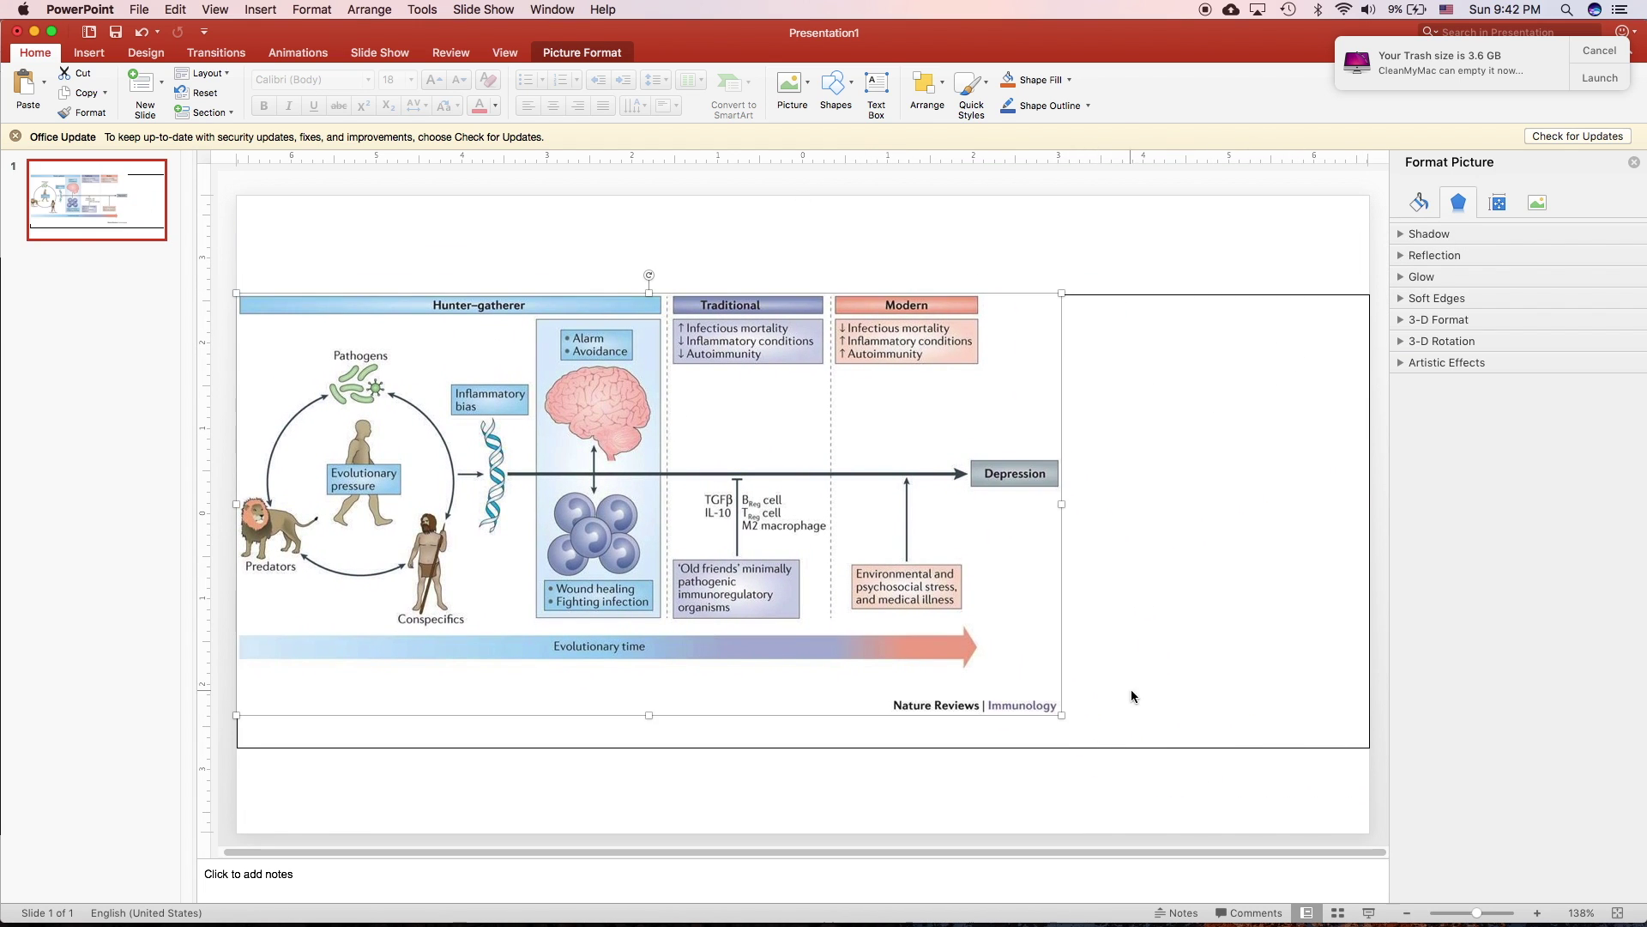
pyautogui.moveTo(1061, 714); pyautogui.dragTo(1116, 743)
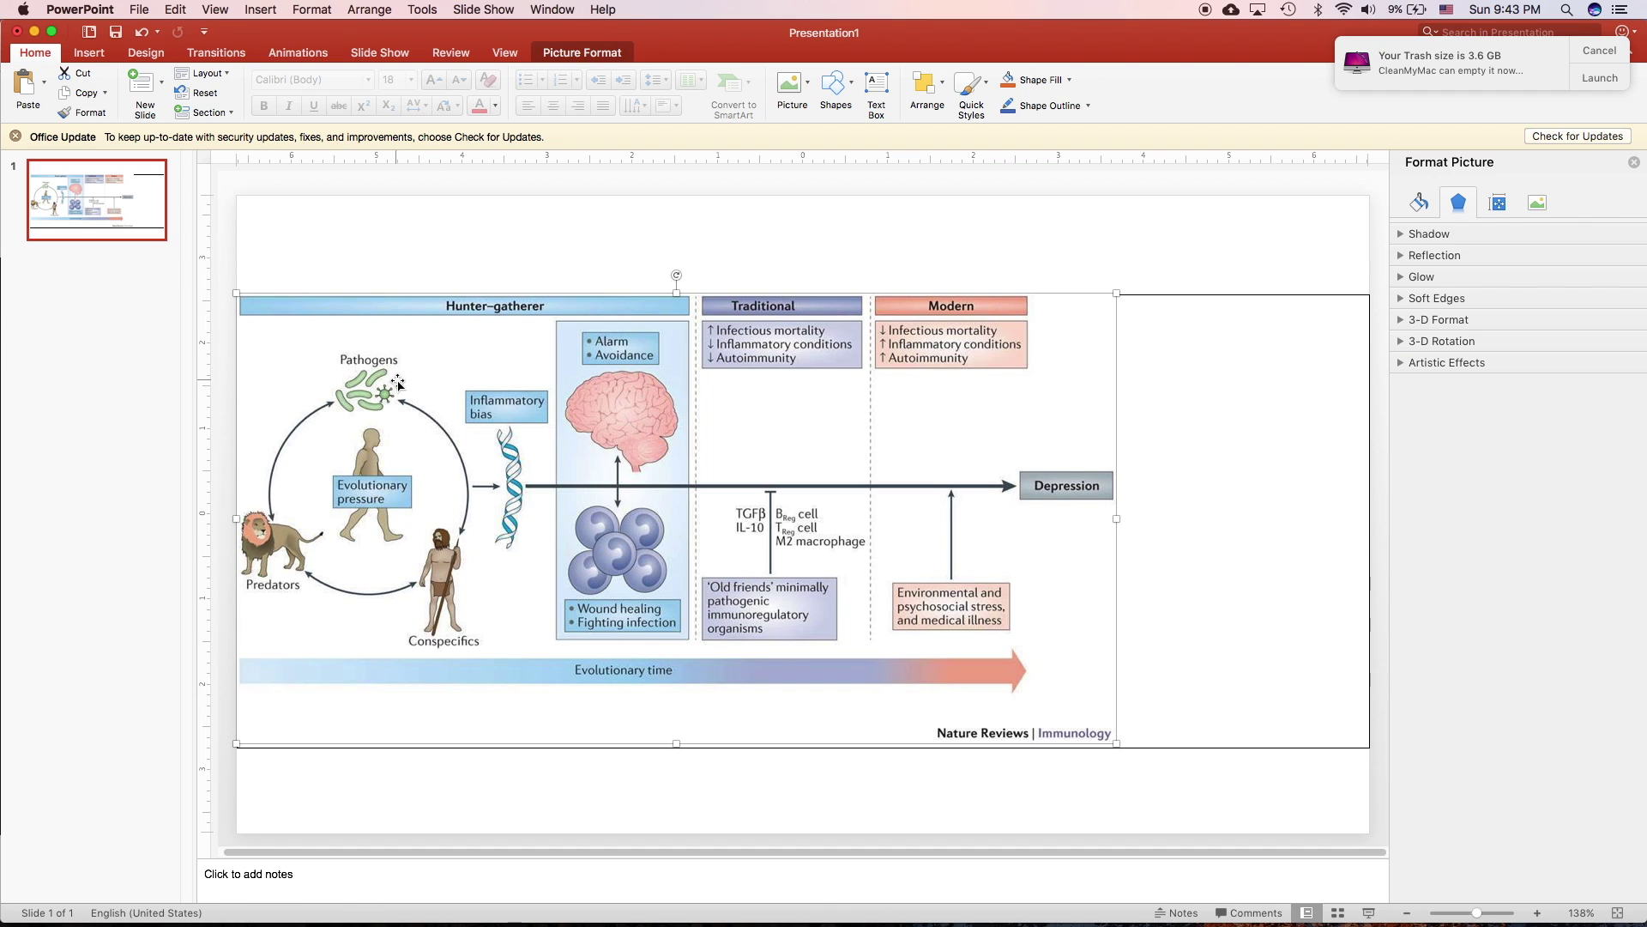
# - Crop the diagram to keep only its Hunter-gatherer panel
pyautogui.click(613, 53)
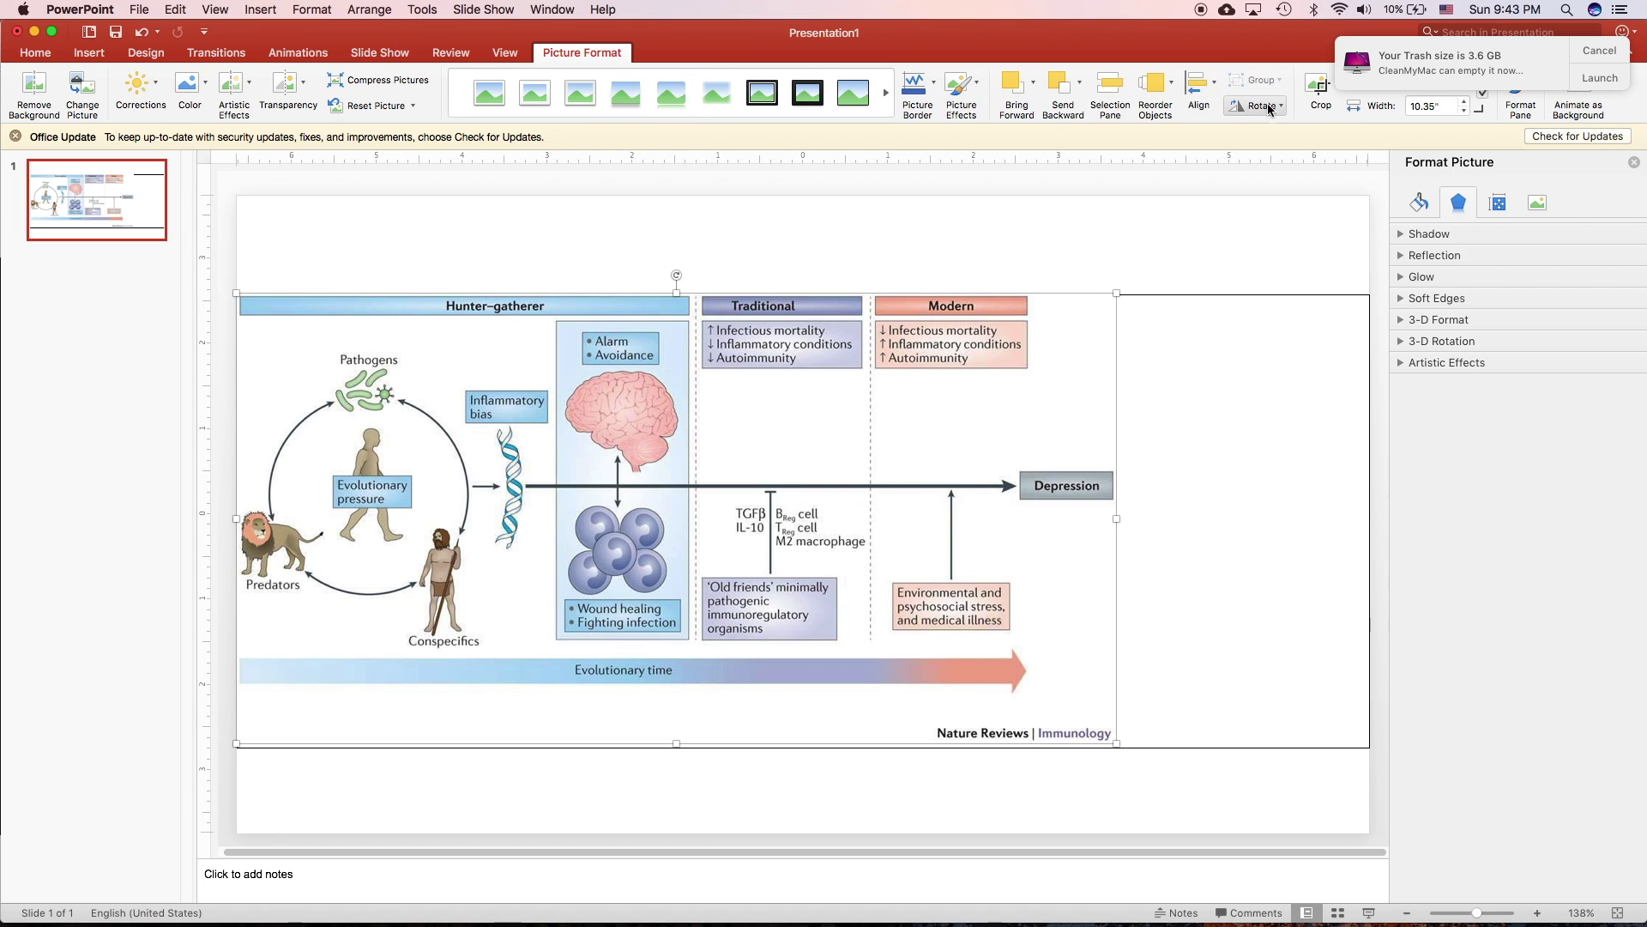
pyautogui.click(1320, 86)
pyautogui.moveTo(1115, 519); pyautogui.dragTo(553, 503)
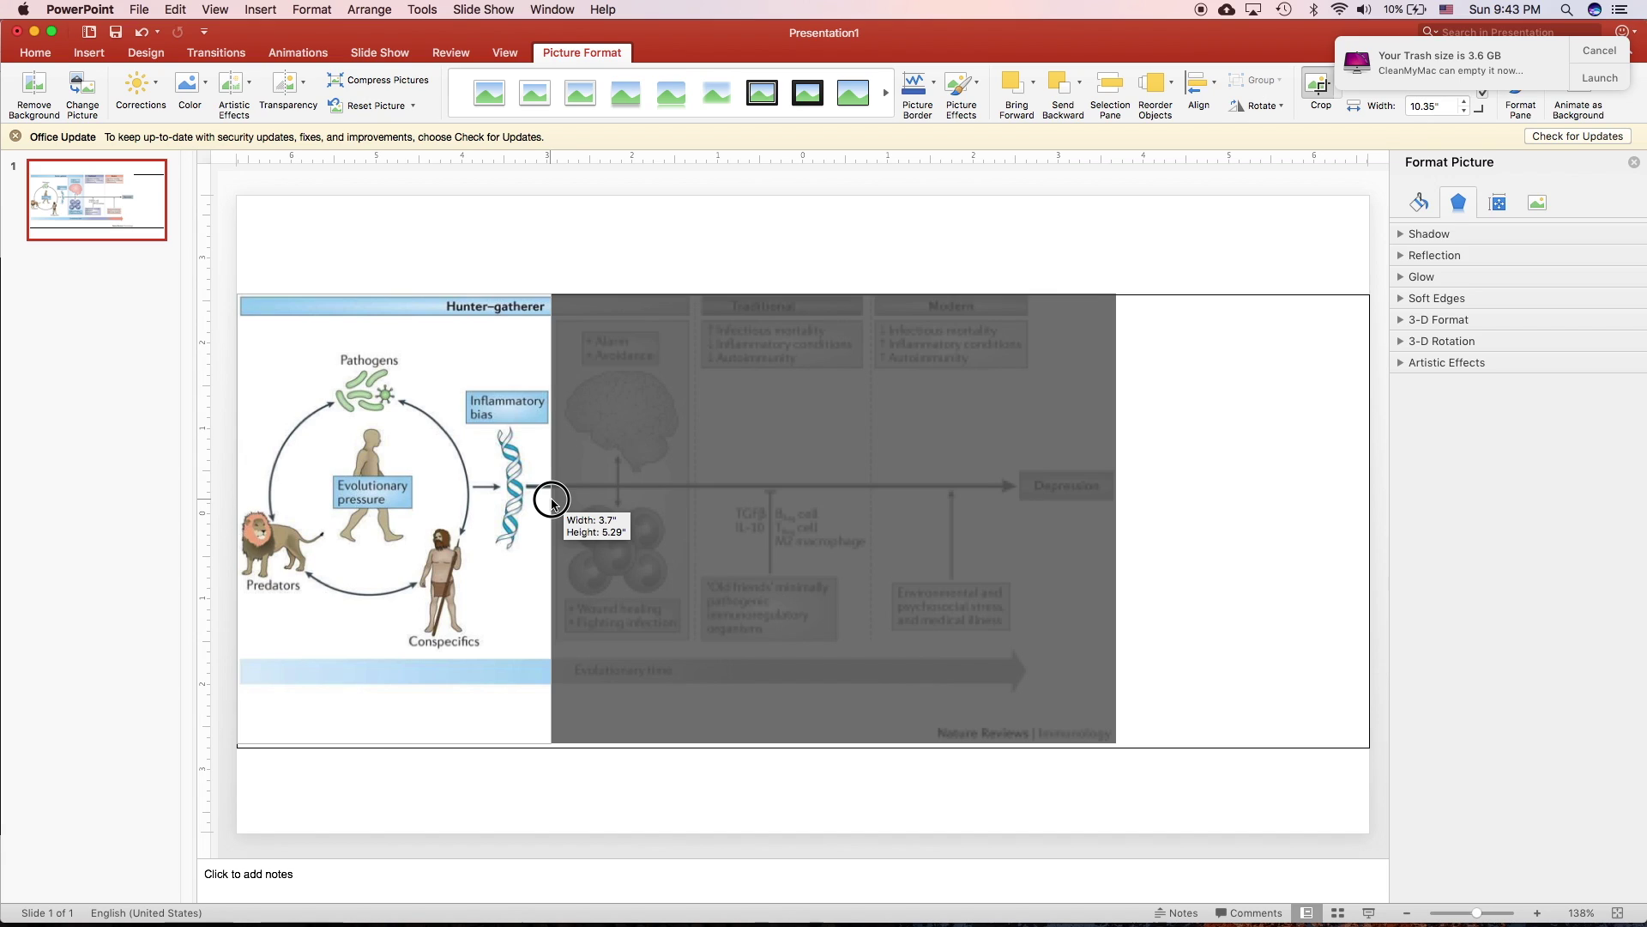
pyautogui.click(651, 235)
pyautogui.click(483, 502)
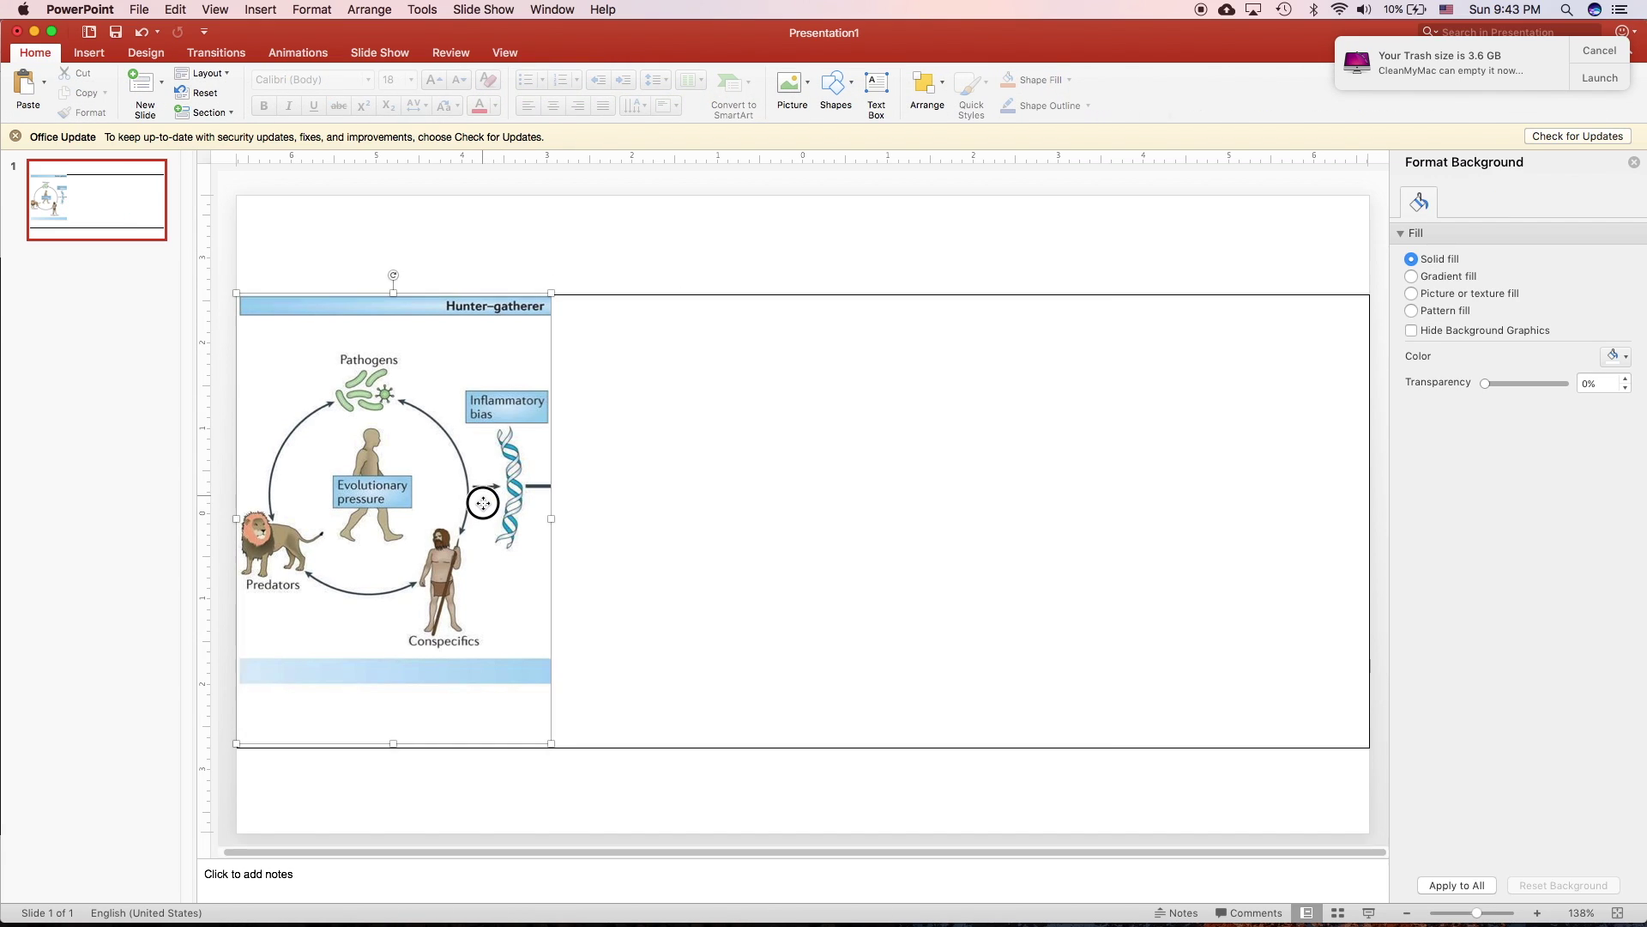
pyautogui.hotkey('ctrl', 'Up')
# - Search Google Images for 'bacteria icon'
pyautogui.click(1027, 350)
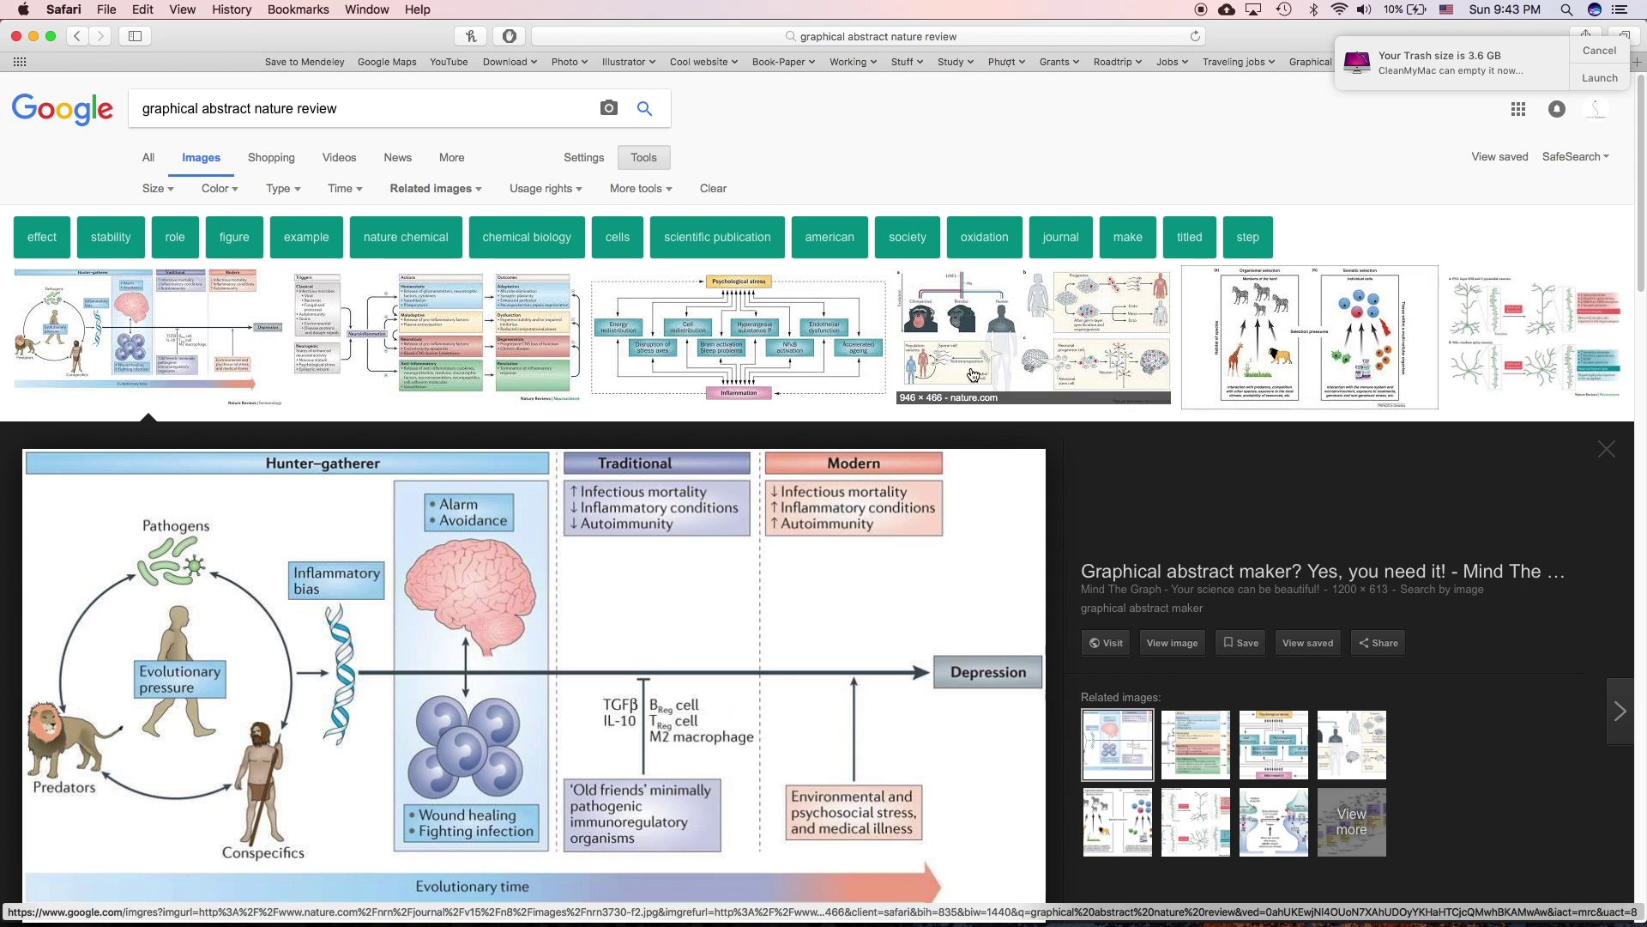
pyautogui.moveTo(352, 109); pyautogui.dragTo(128, 99)
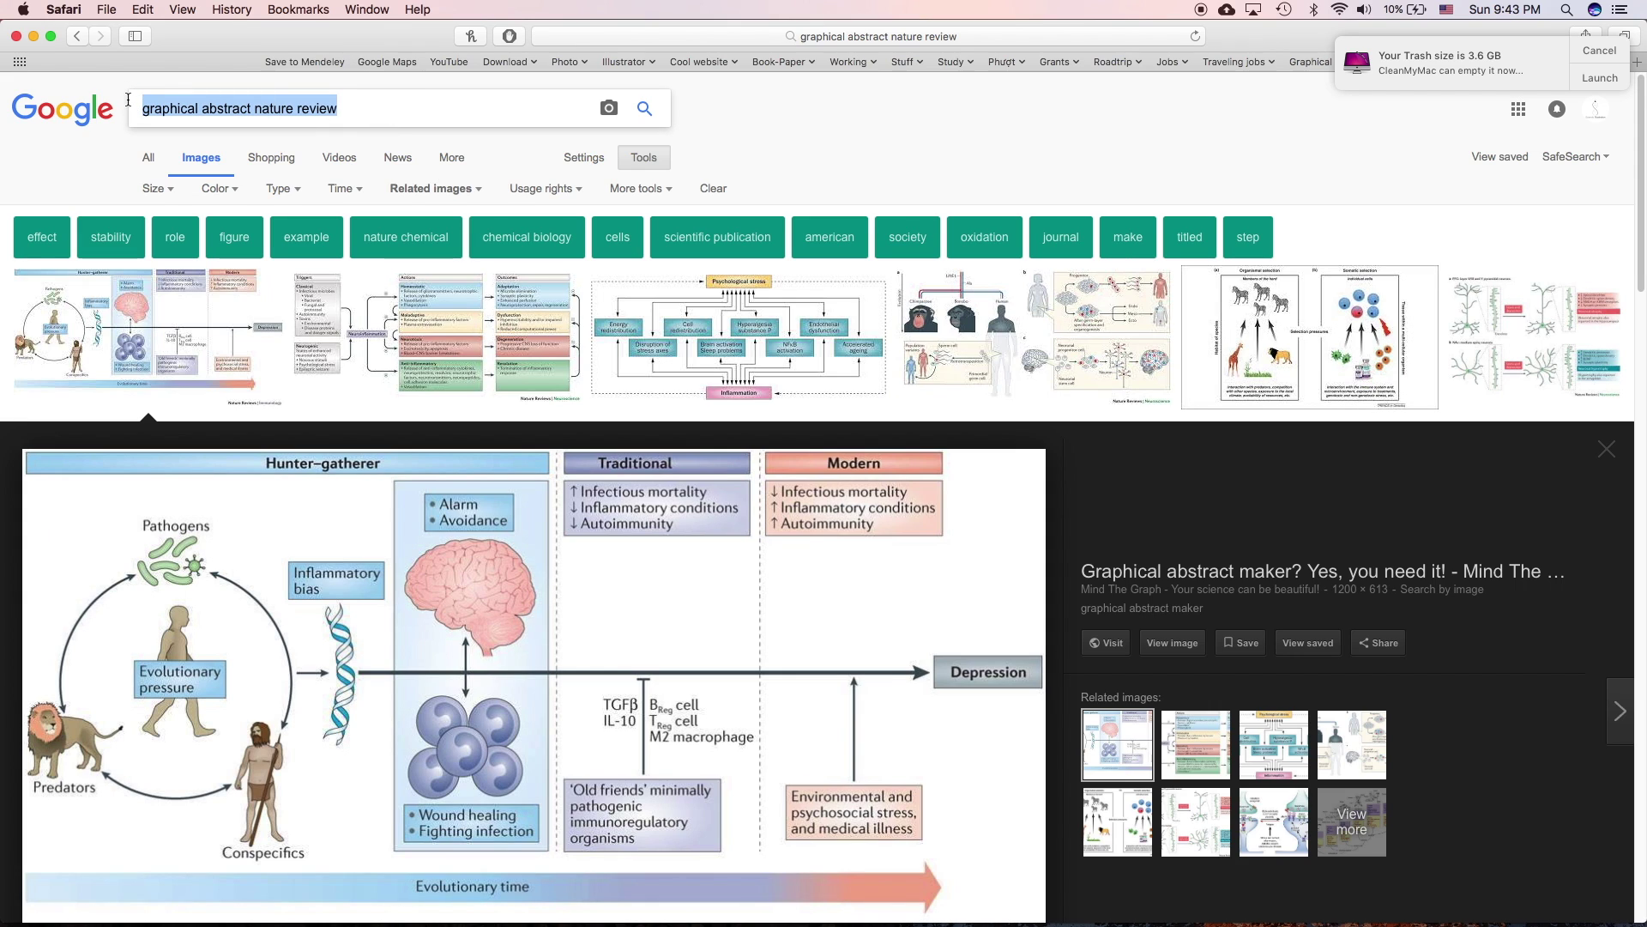
pyautogui.write('bacter')
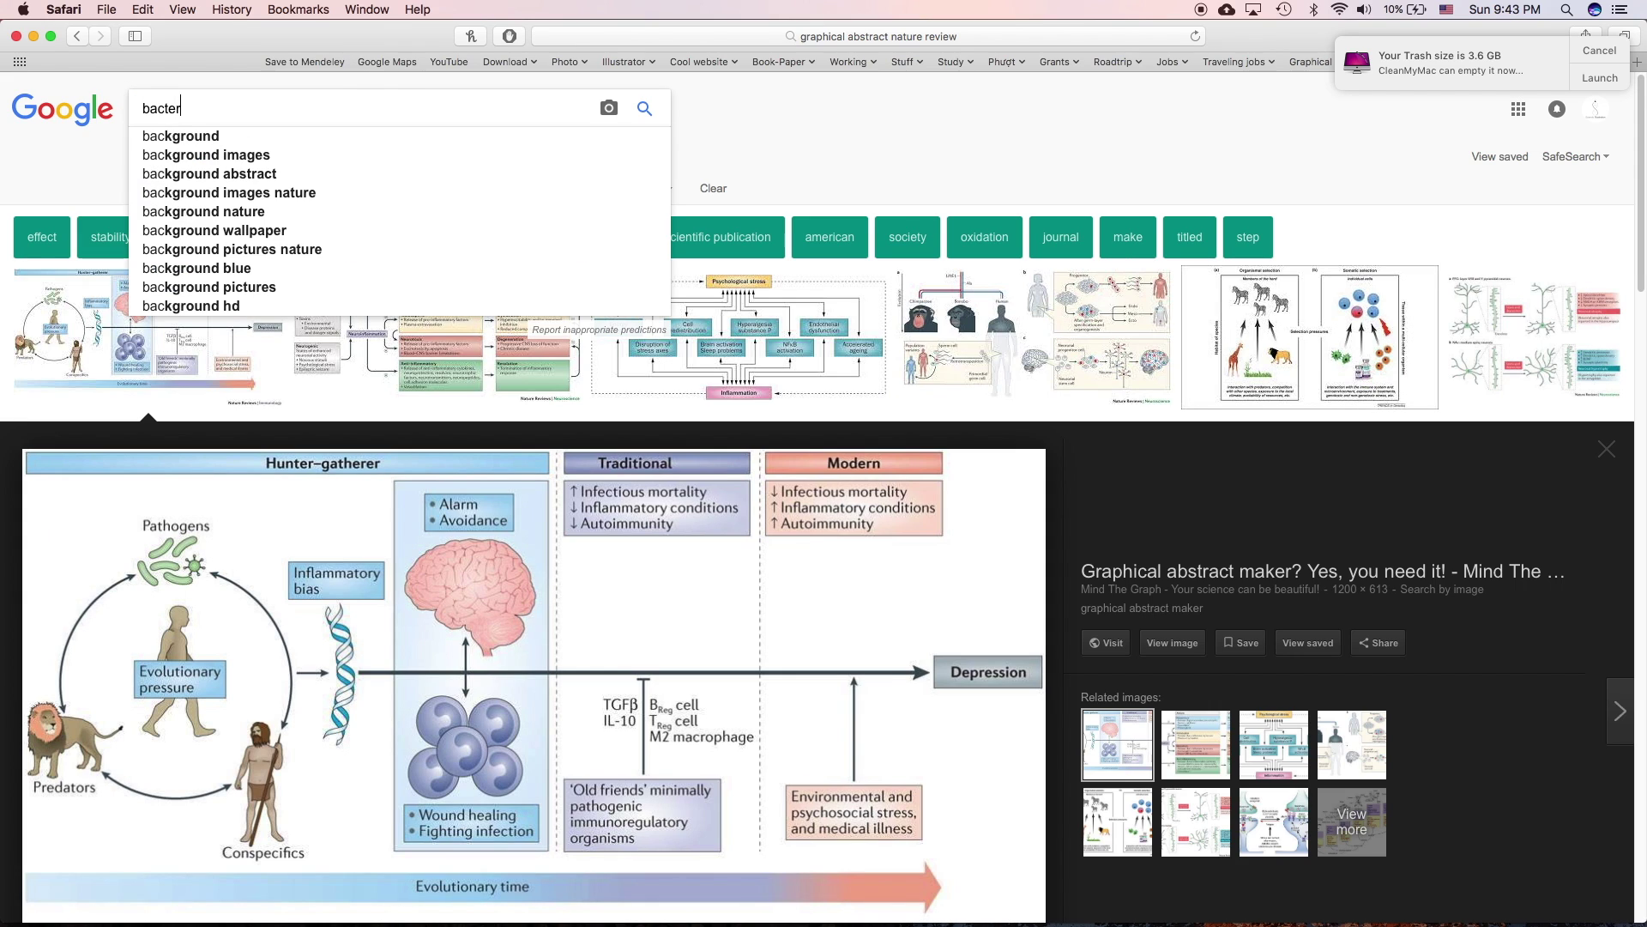
pyautogui.write('ia a')
pyautogui.press('BackSpace')
pyautogui.write('icon')
pyautogui.press('Return')
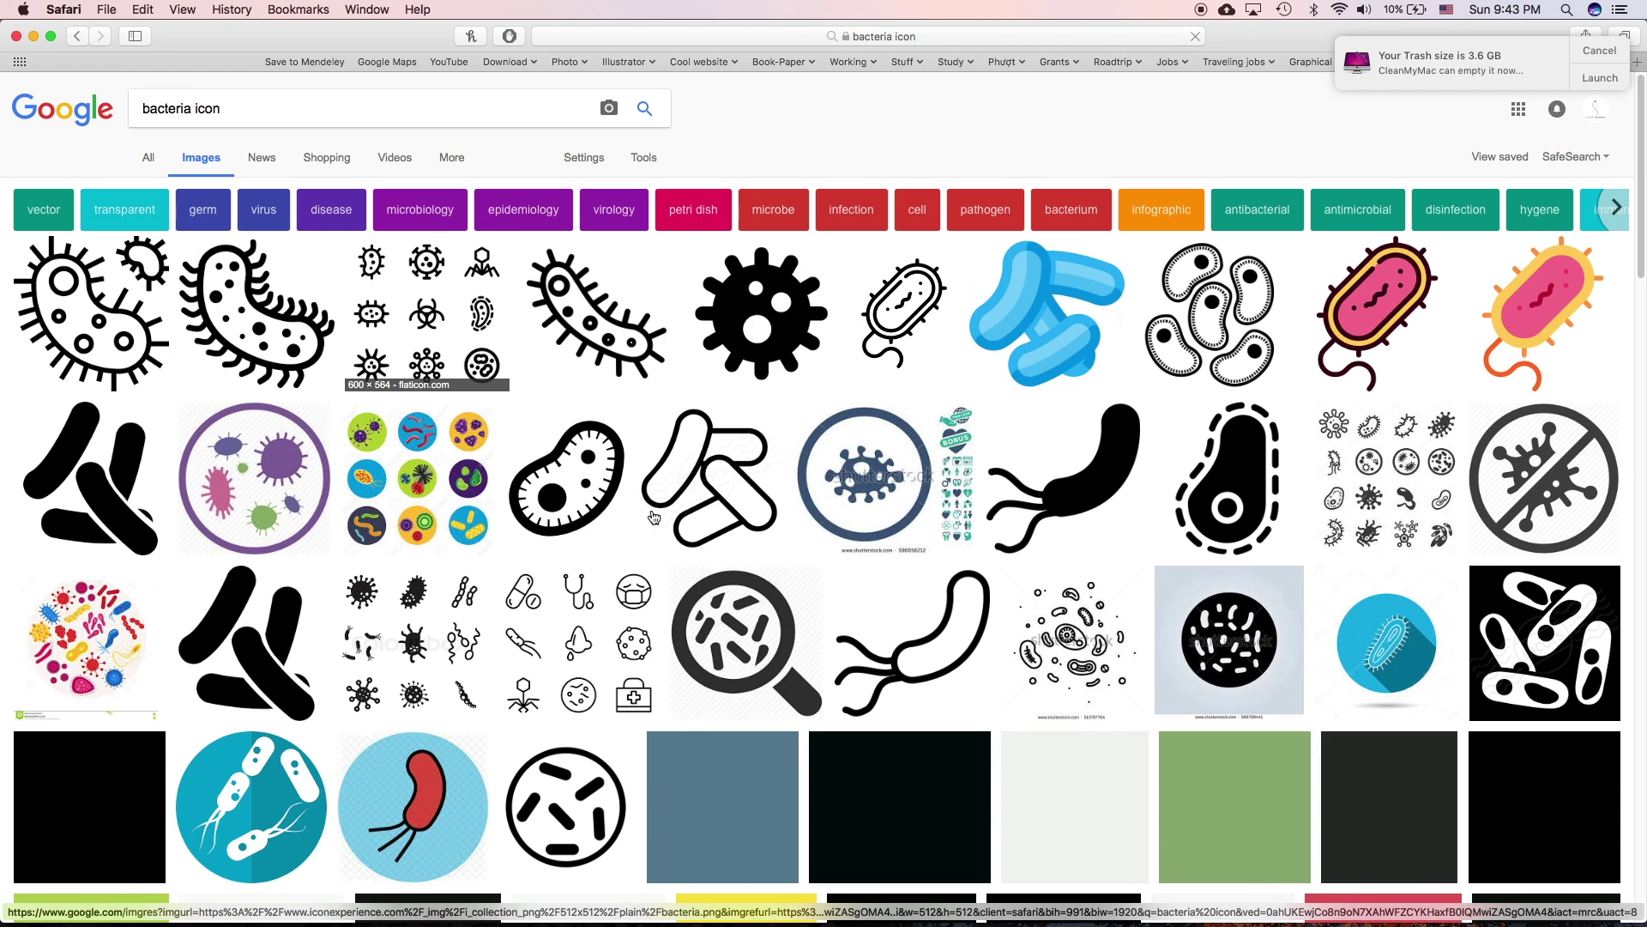
# - Preview the blue bacteria icon and drag it into the presentation
pyautogui.scroll(-1, 836, 461)
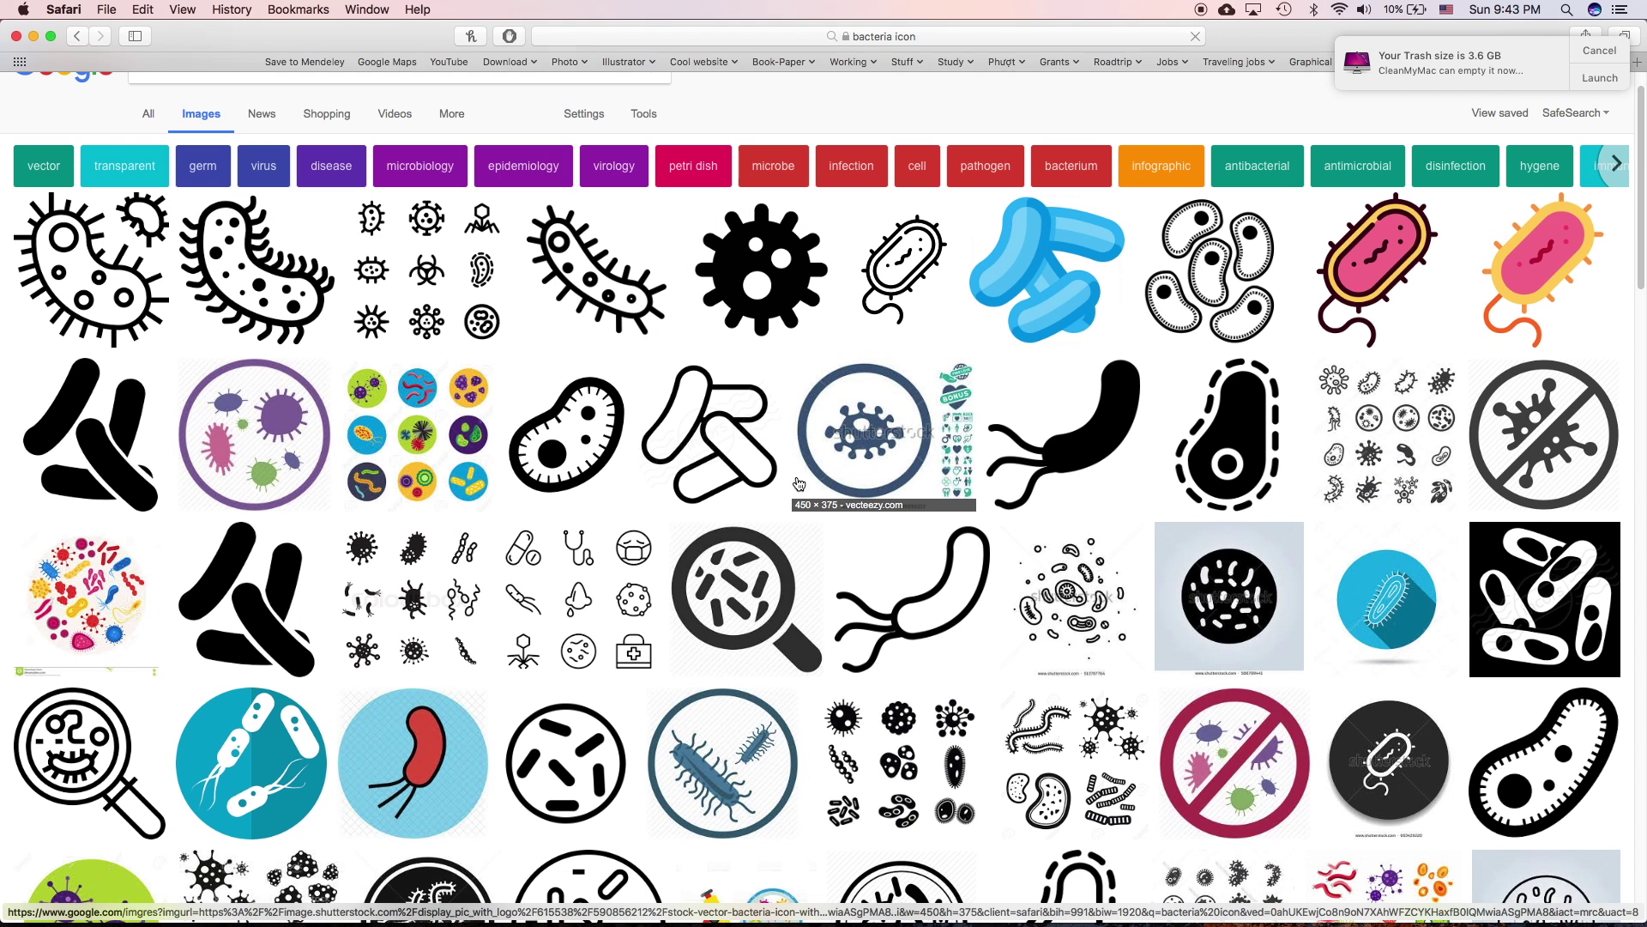
pyautogui.scroll(-1, 916, 539)
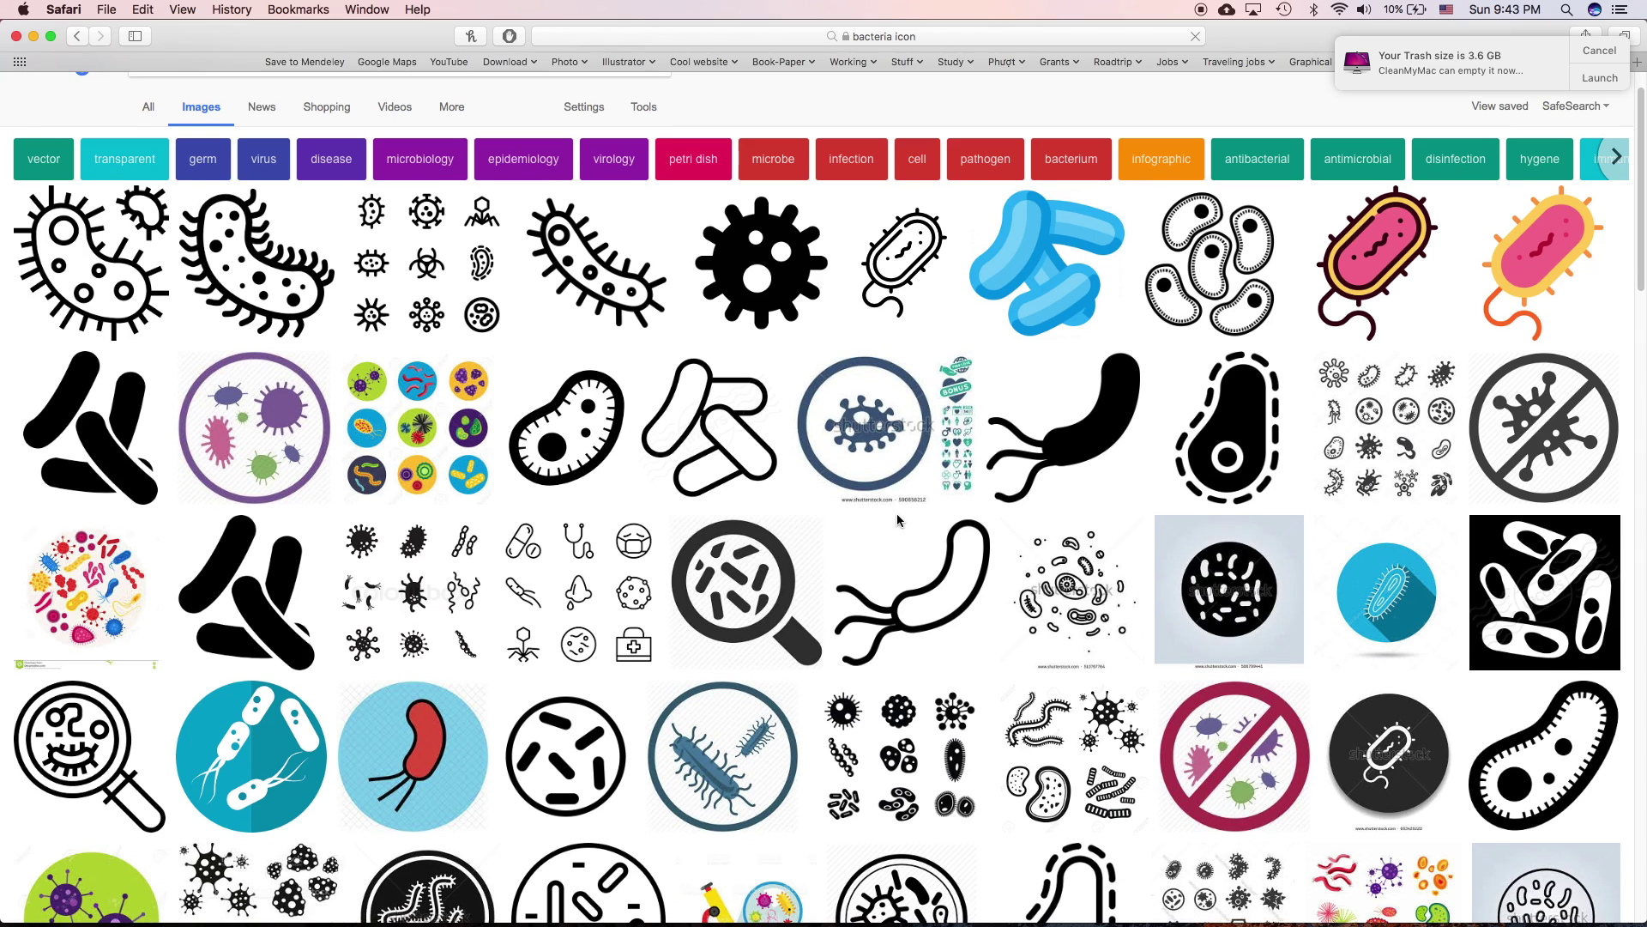
pyautogui.click(1034, 299)
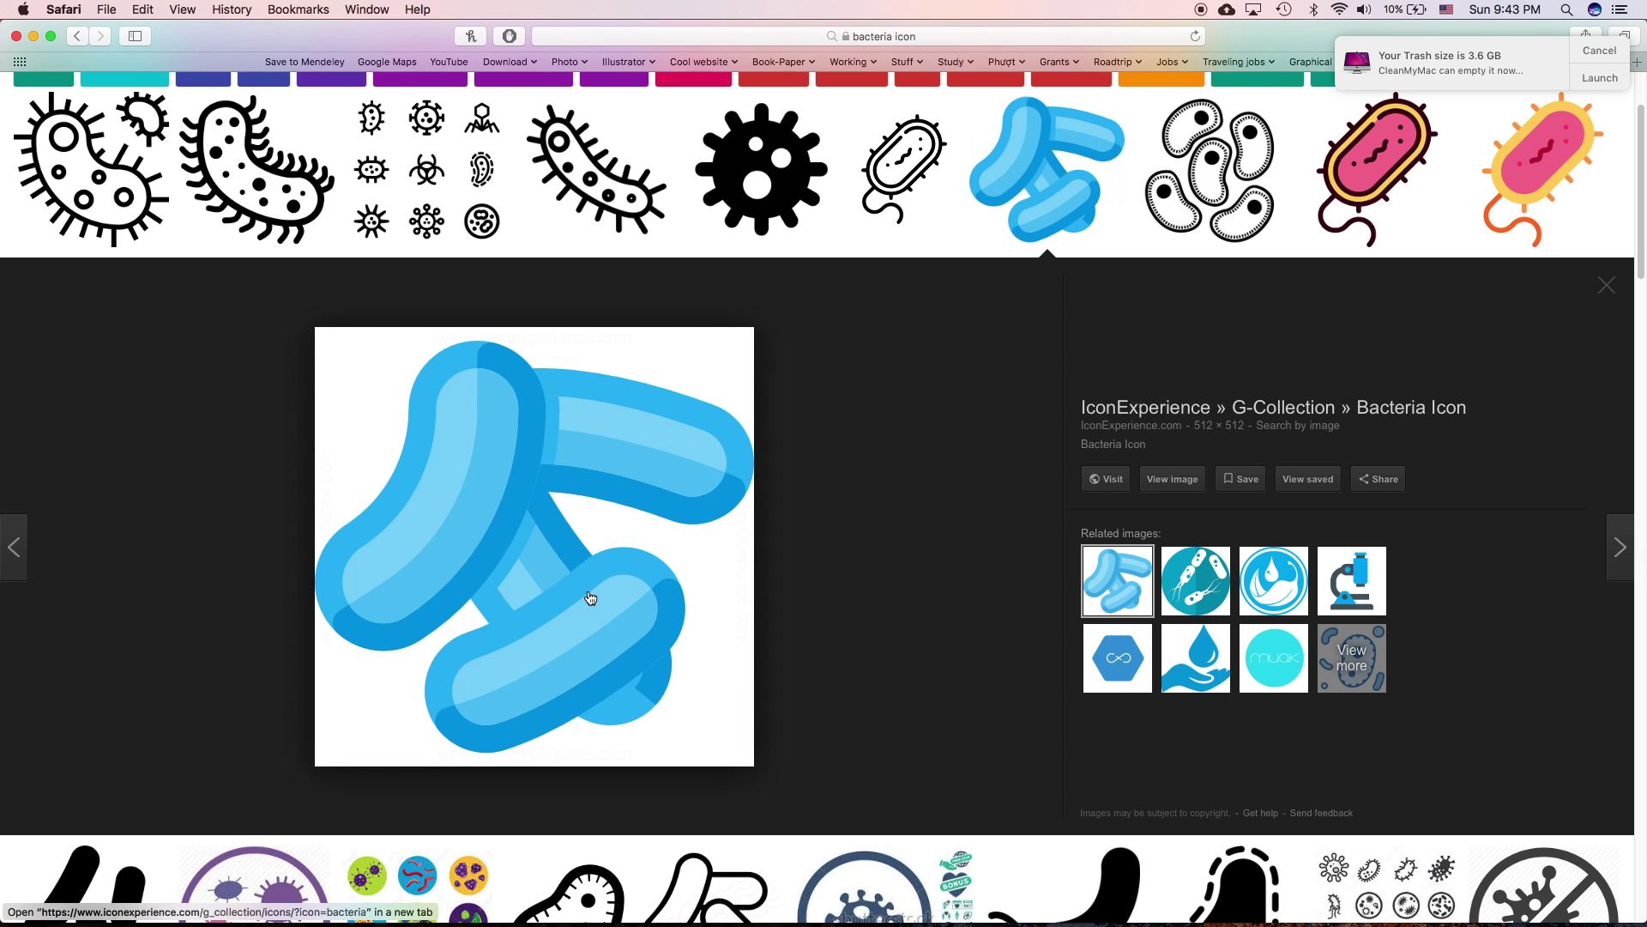
pyautogui.moveTo(597, 522); pyautogui.dragTo(804, 414)
pyautogui.hotkey('ctrl', 'Up')
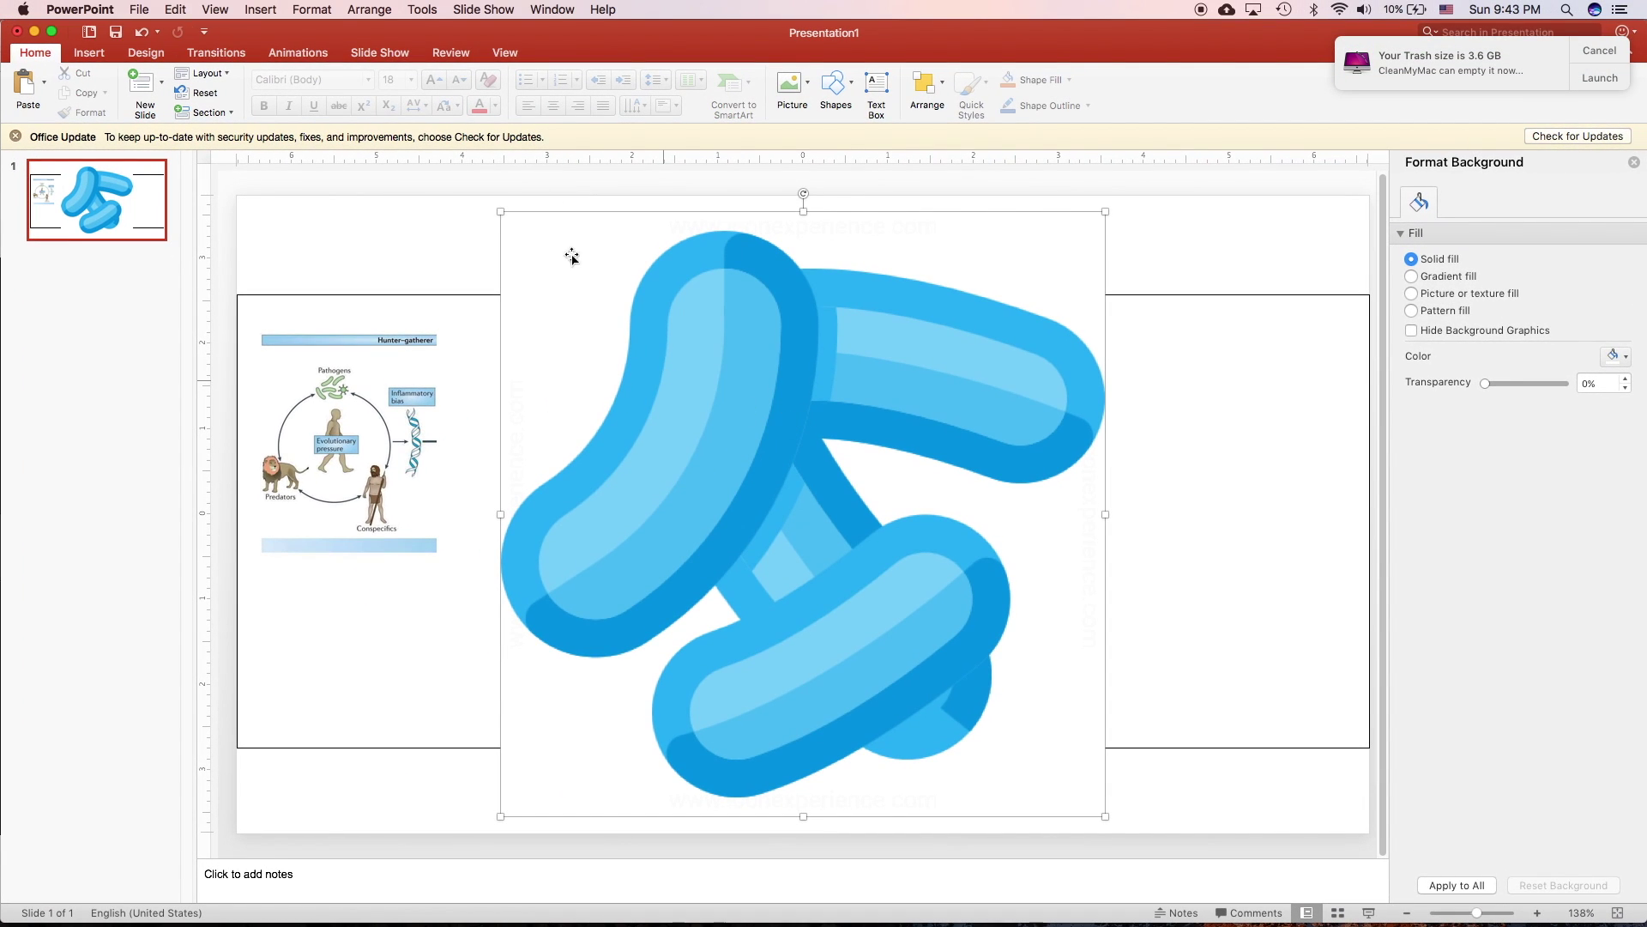
# - Remove the bacteria picture's white background, keeping the area out to all four picture edges
pyautogui.click(567, 56)
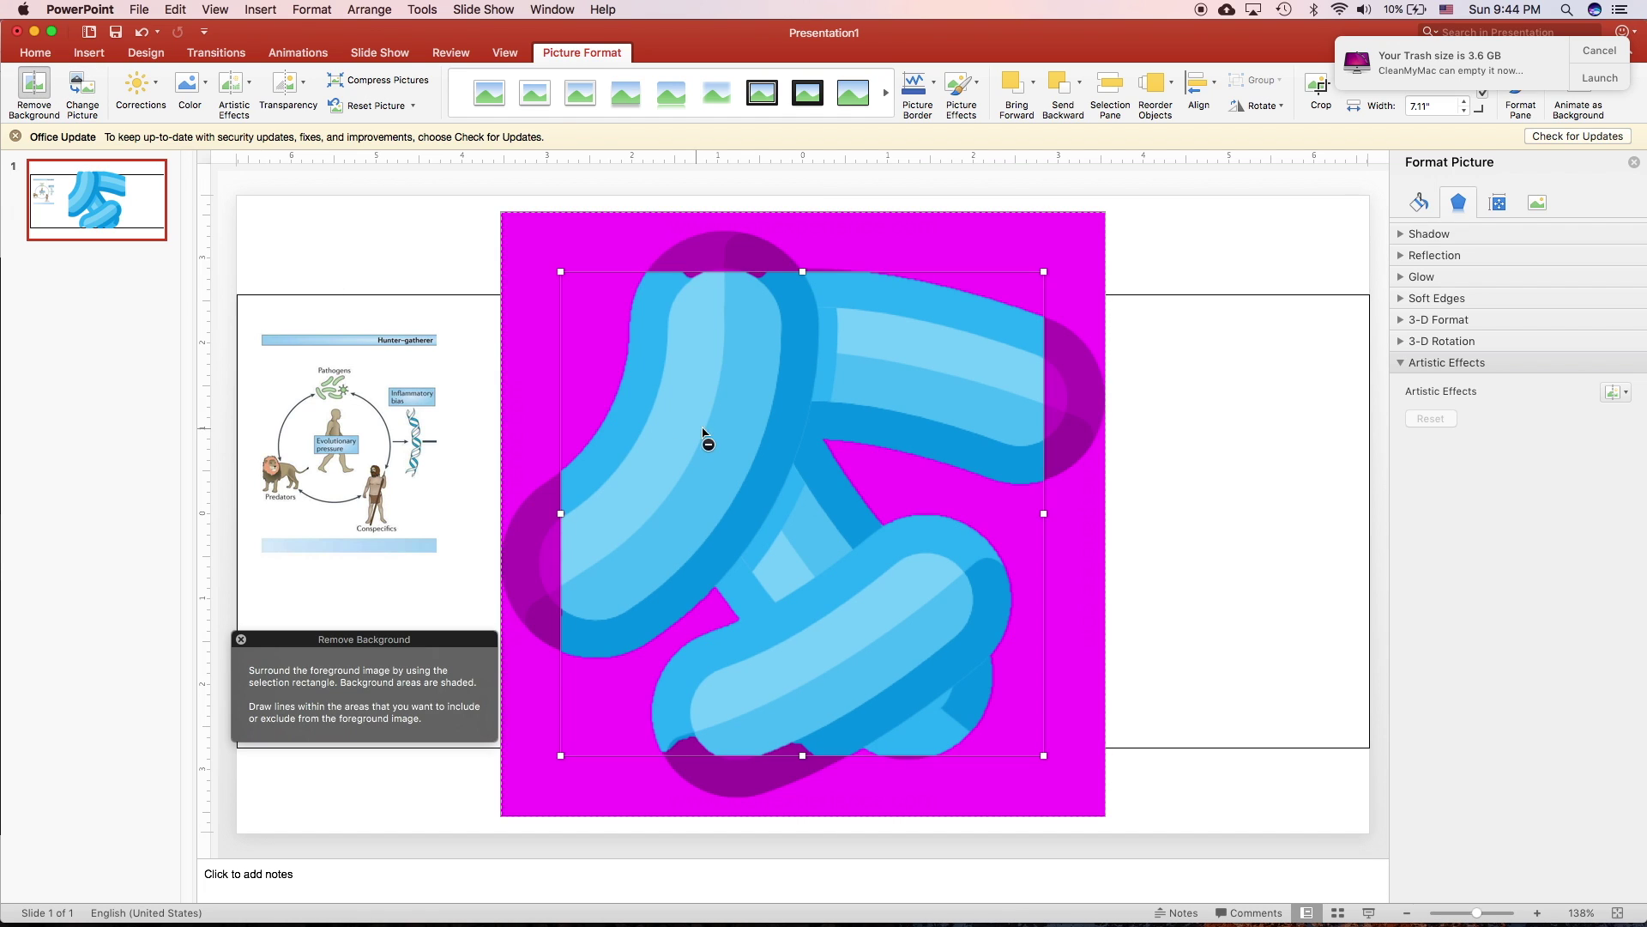
pyautogui.moveTo(801, 268); pyautogui.dragTo(802, 219)
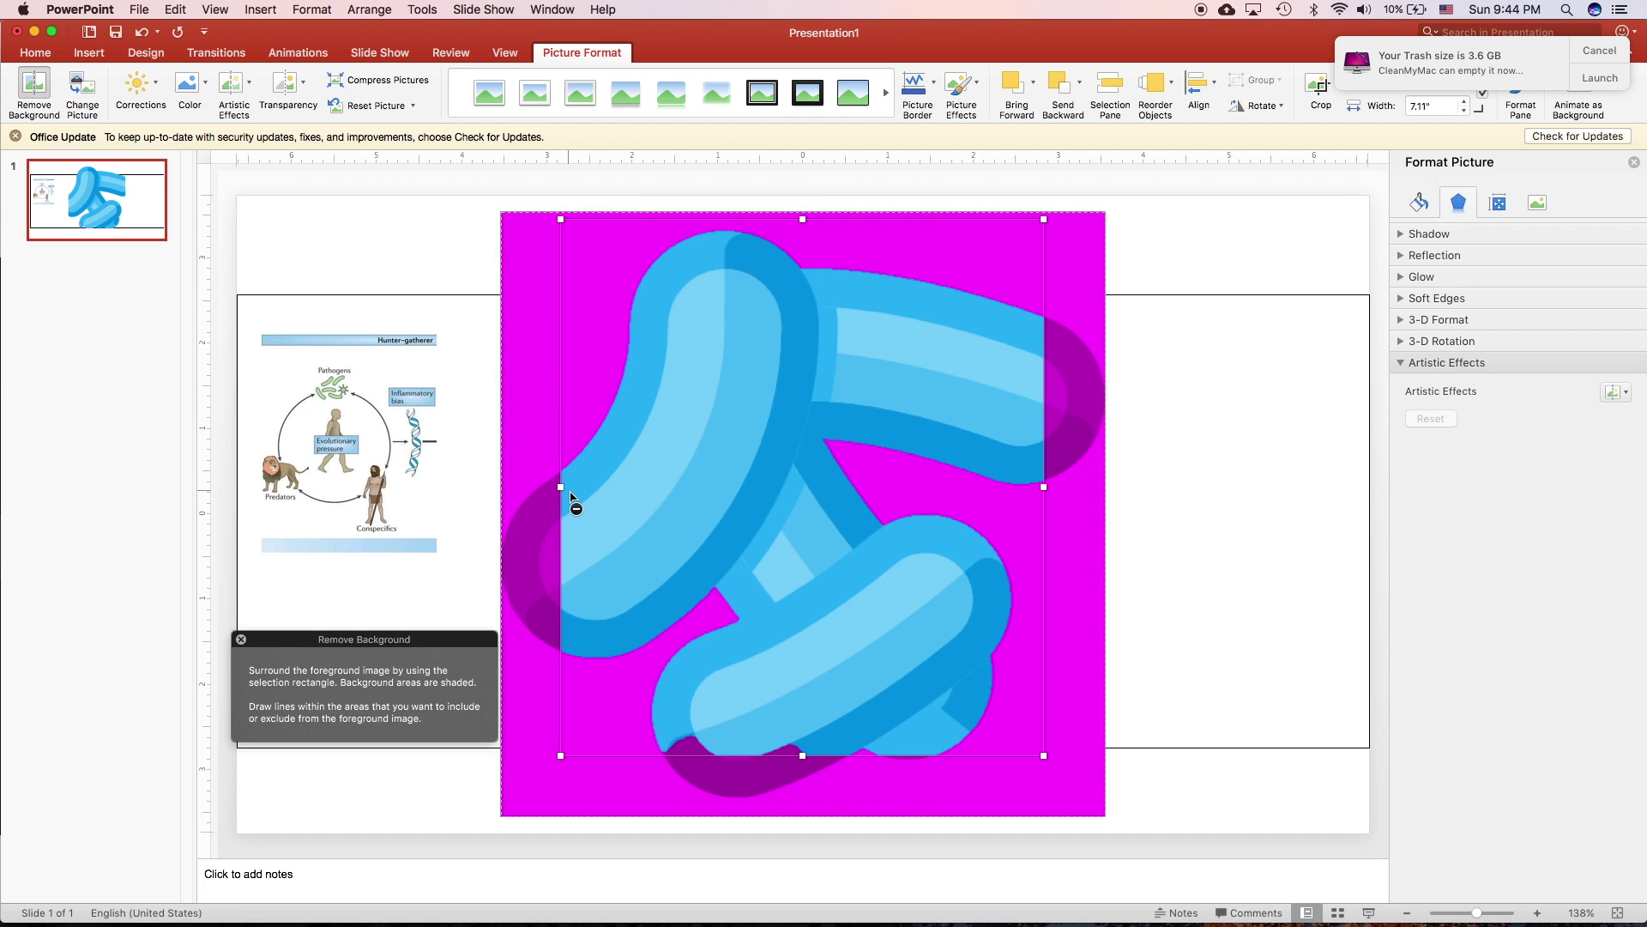
pyautogui.moveTo(561, 488); pyautogui.dragTo(501, 486)
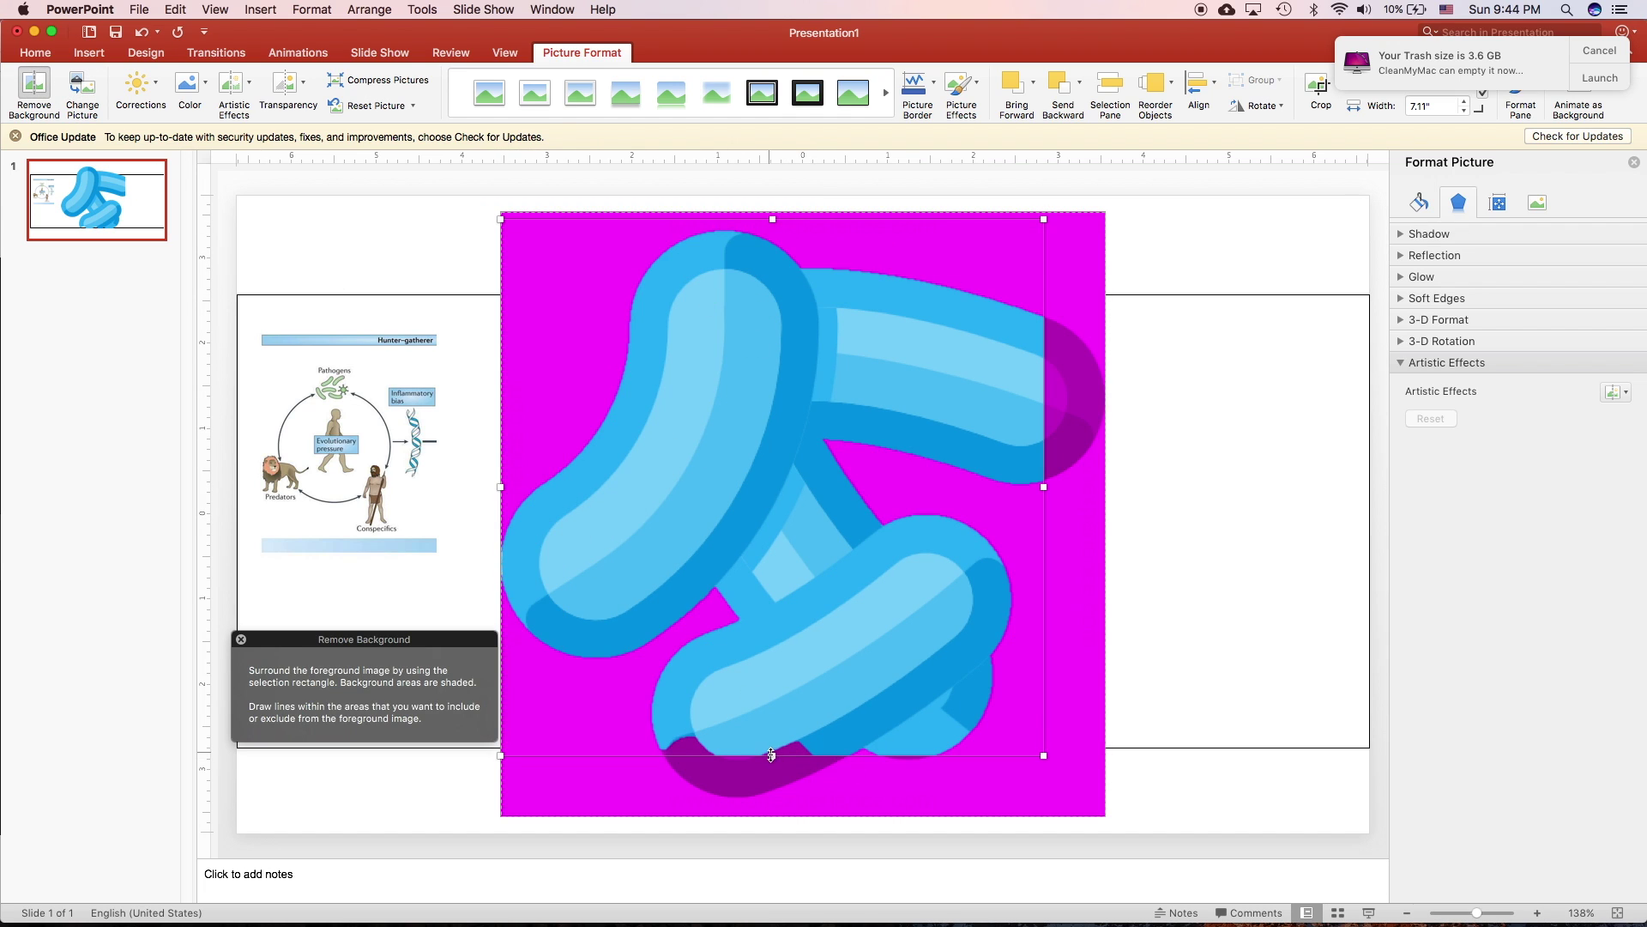
pyautogui.moveTo(773, 755); pyautogui.dragTo(773, 804)
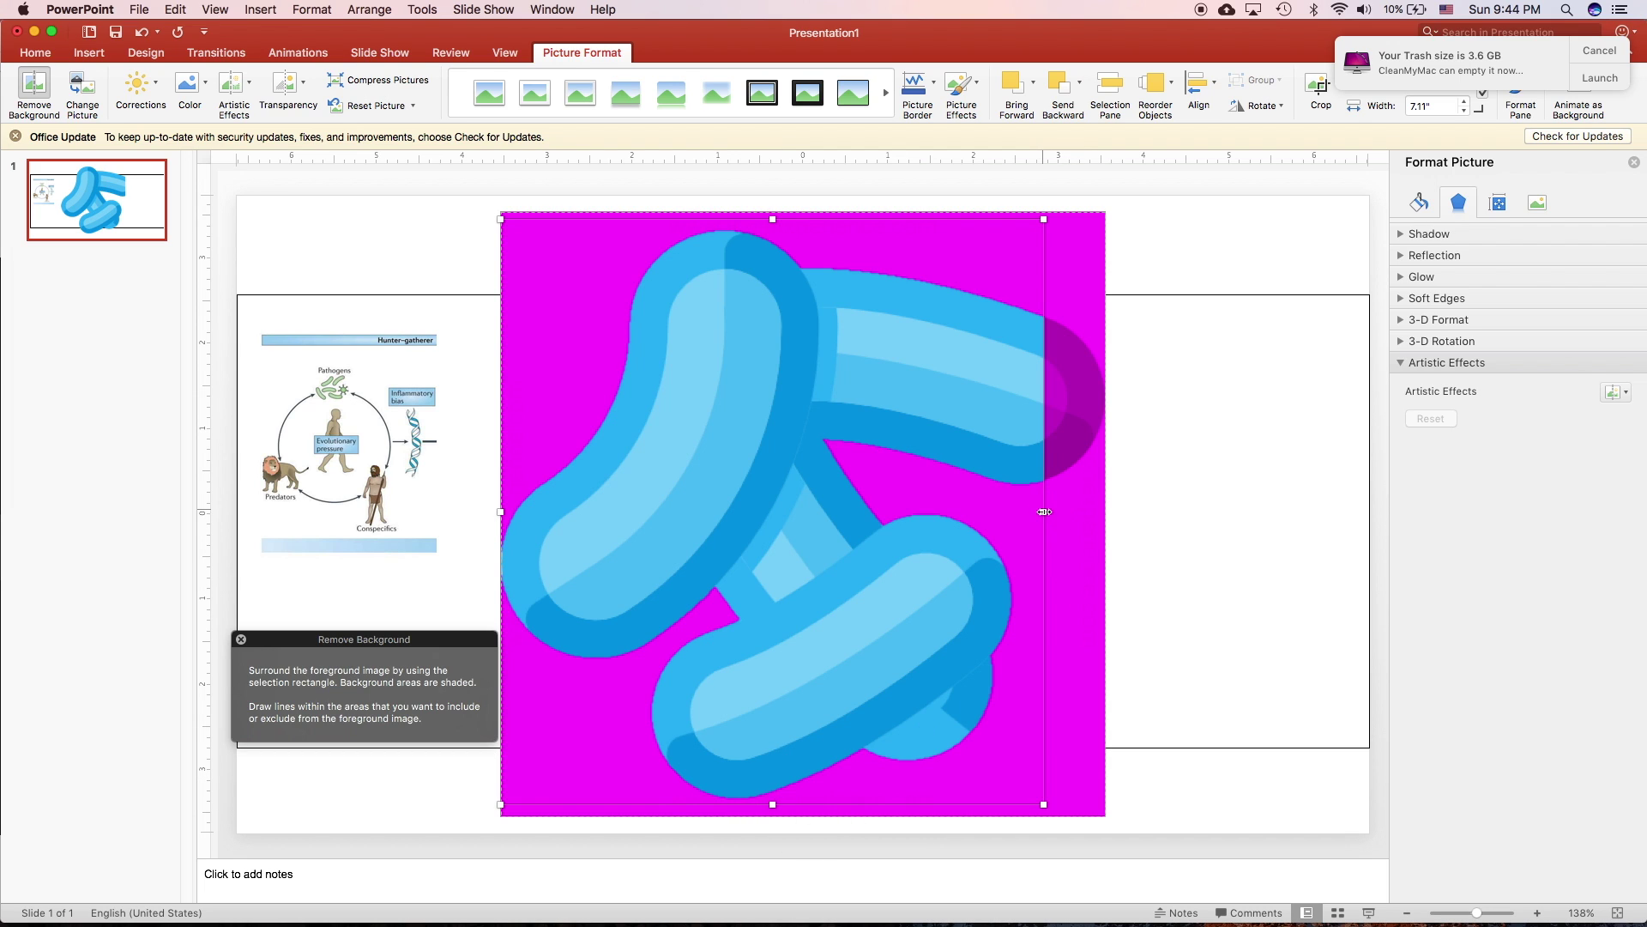
pyautogui.moveTo(1045, 511); pyautogui.dragTo(1104, 511)
pyautogui.click(1202, 583)
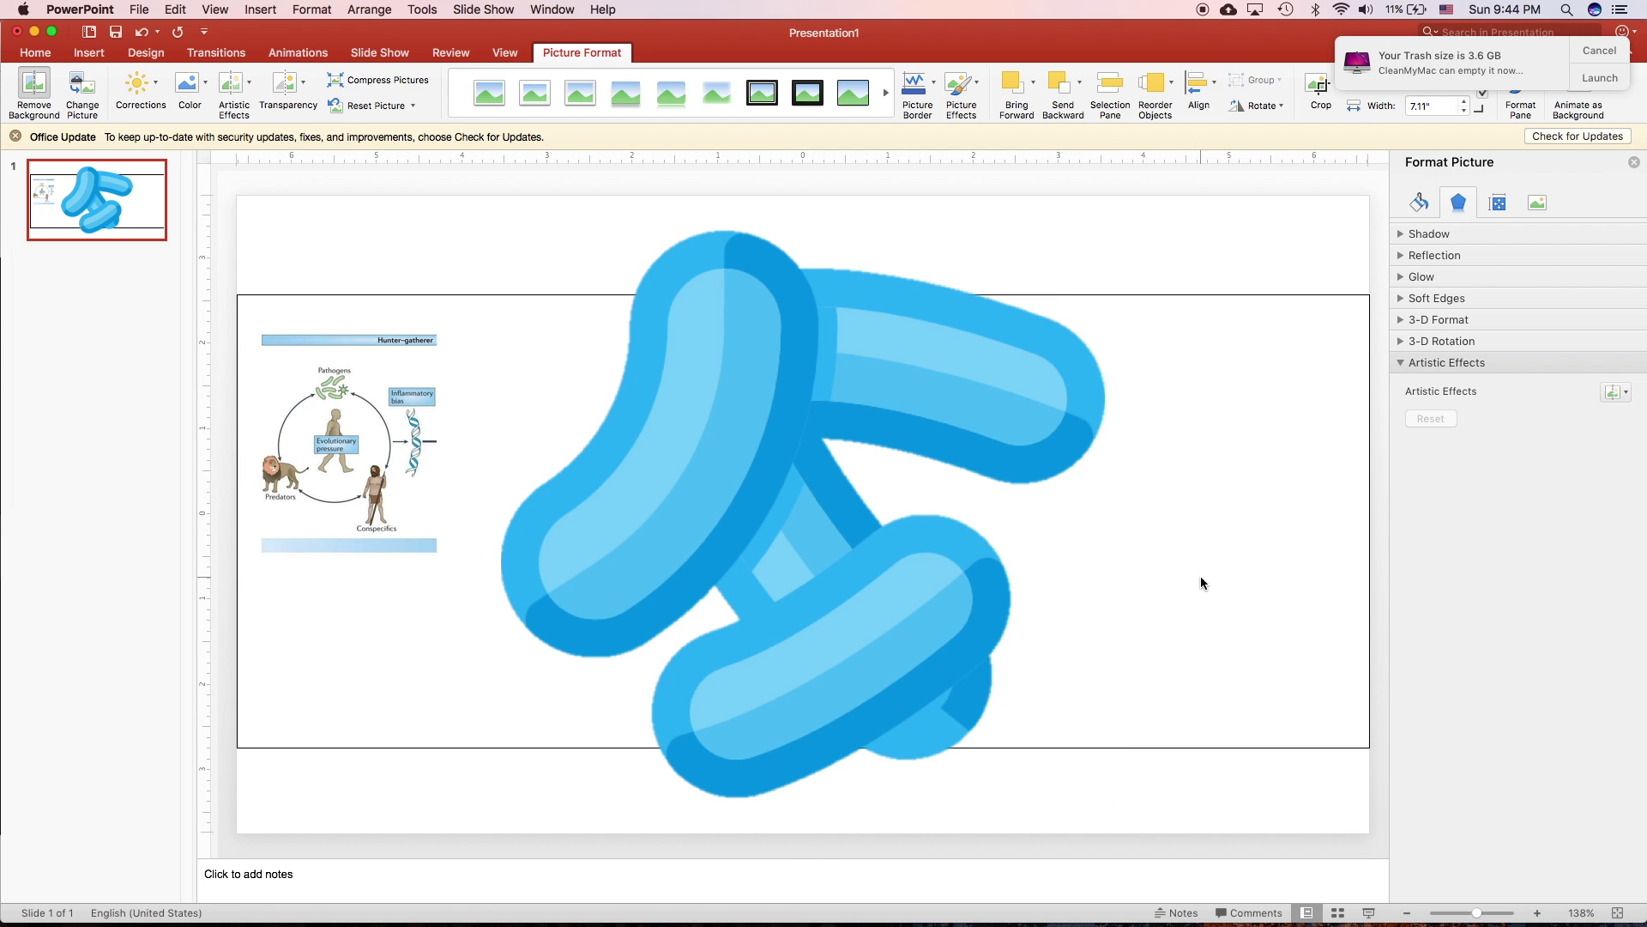
pyautogui.click(894, 507)
# - Shrink the bacteria icon and recolour it a light blue-grey
pyautogui.moveTo(1115, 203); pyautogui.dragTo(838, 355)
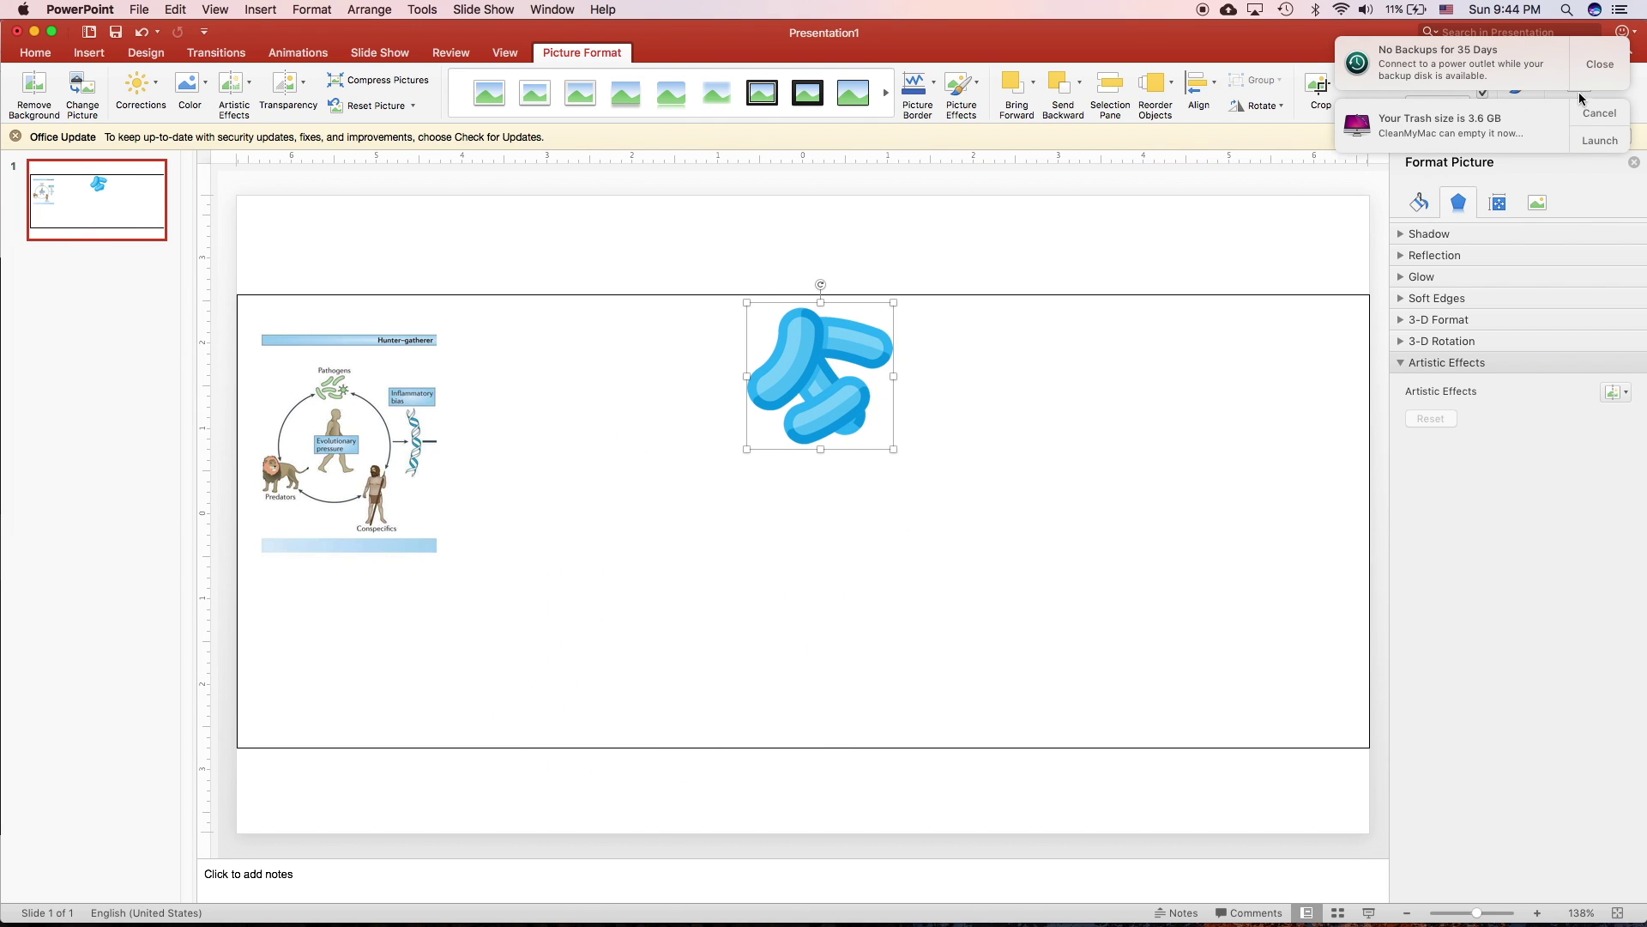
pyautogui.click(1600, 64)
pyautogui.click(1600, 52)
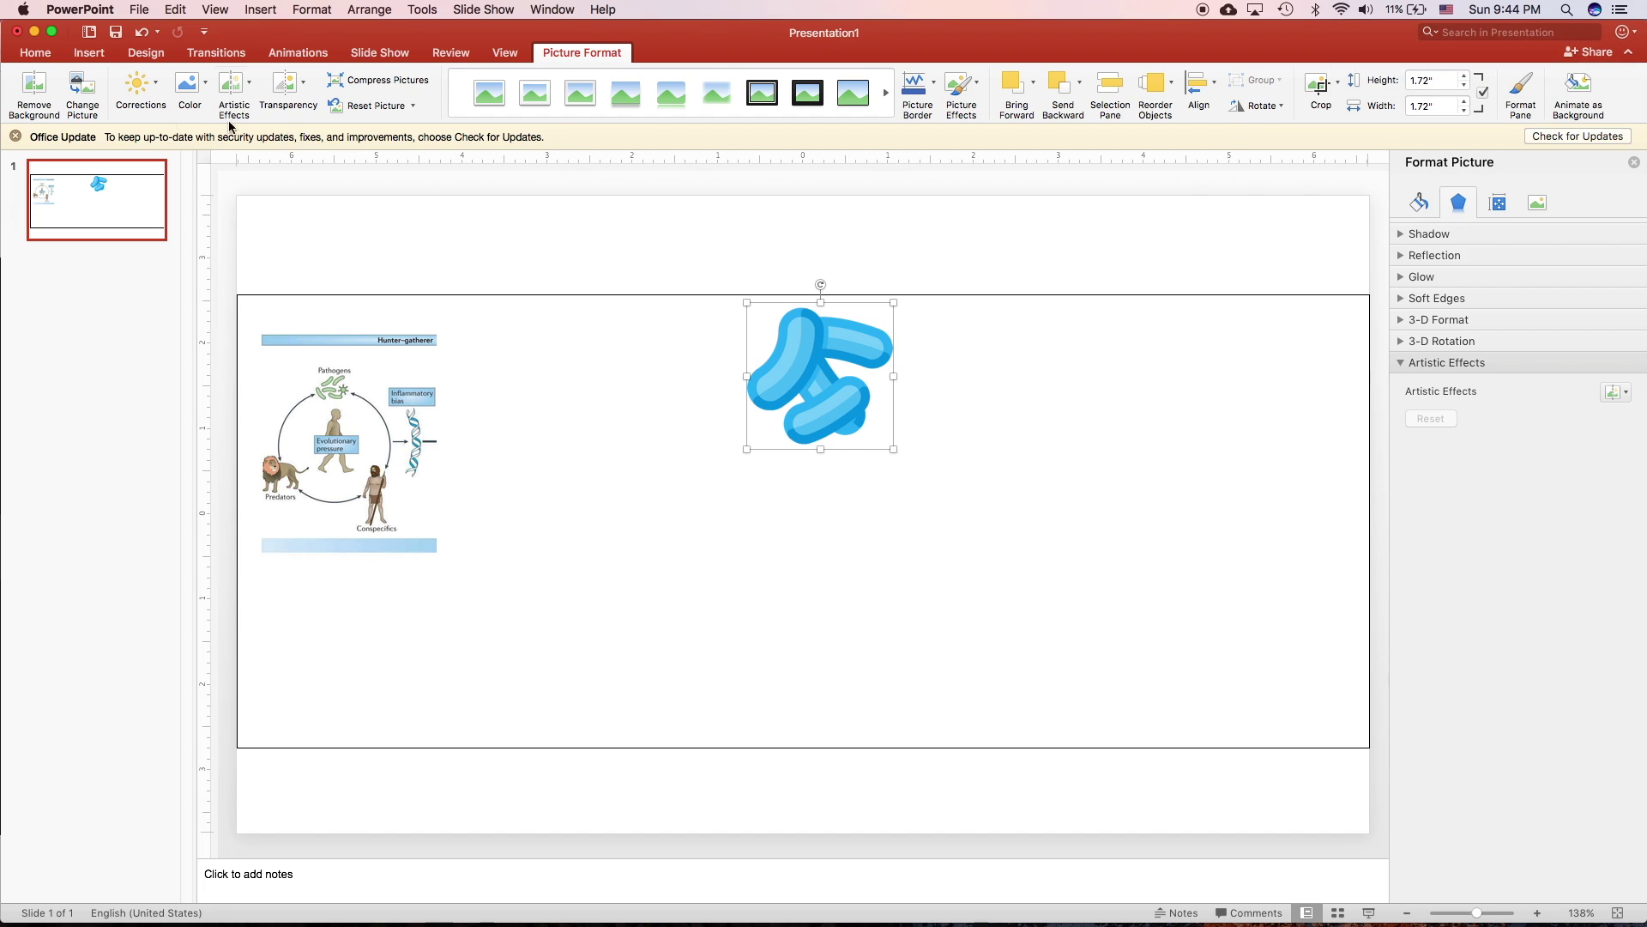
pyautogui.click(189, 83)
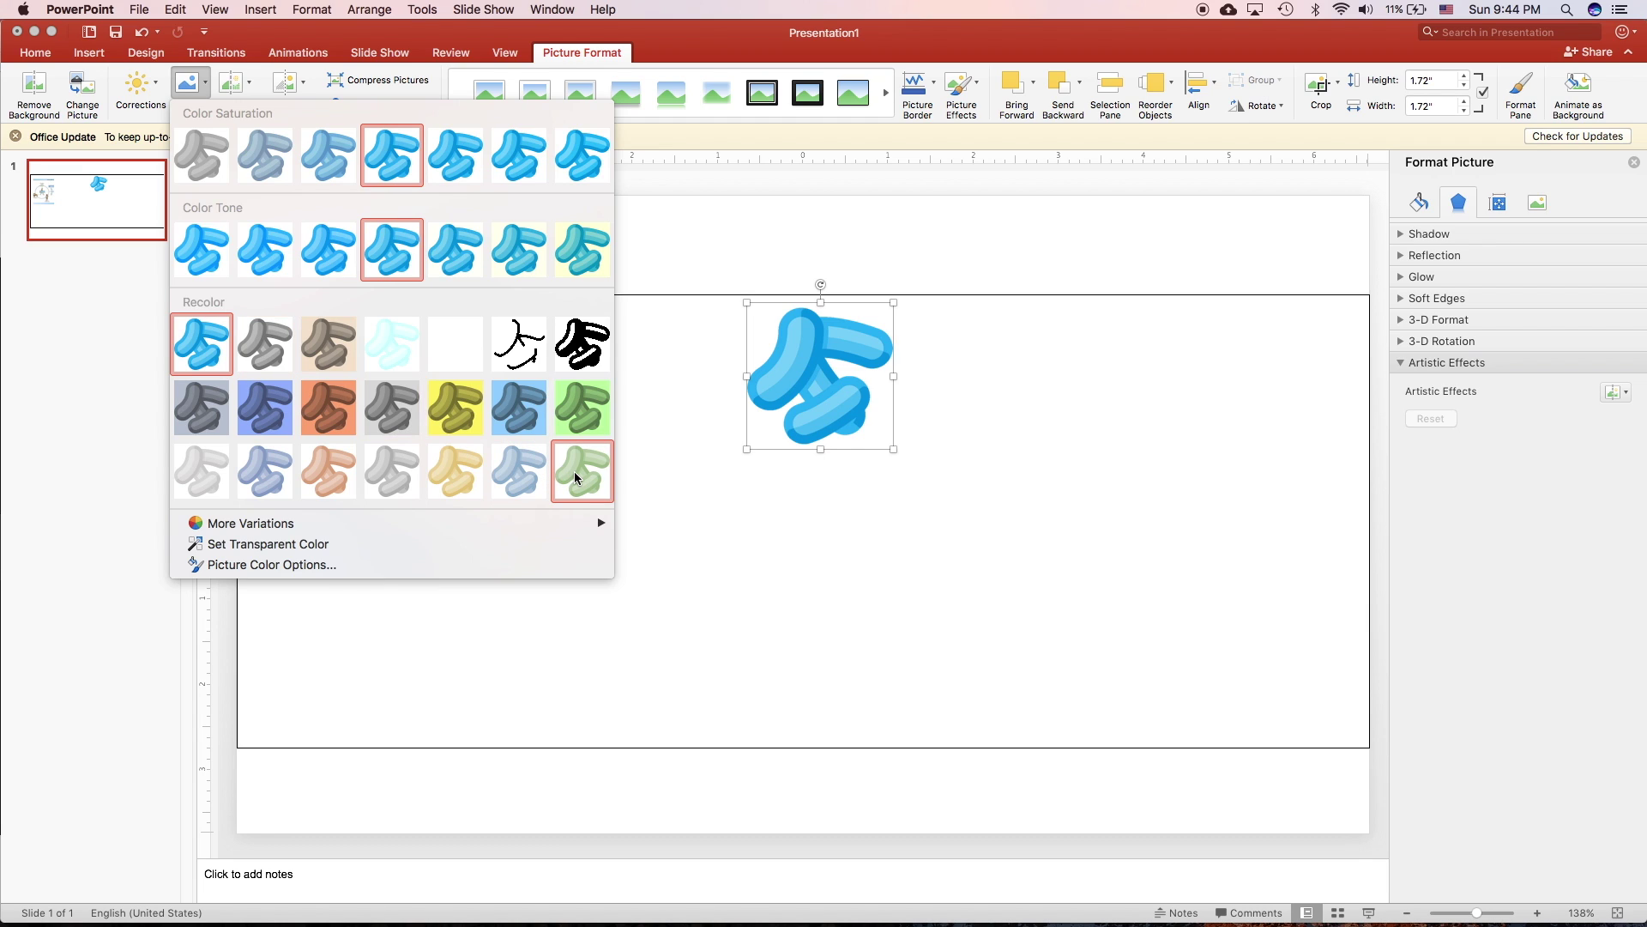
pyautogui.click(271, 489)
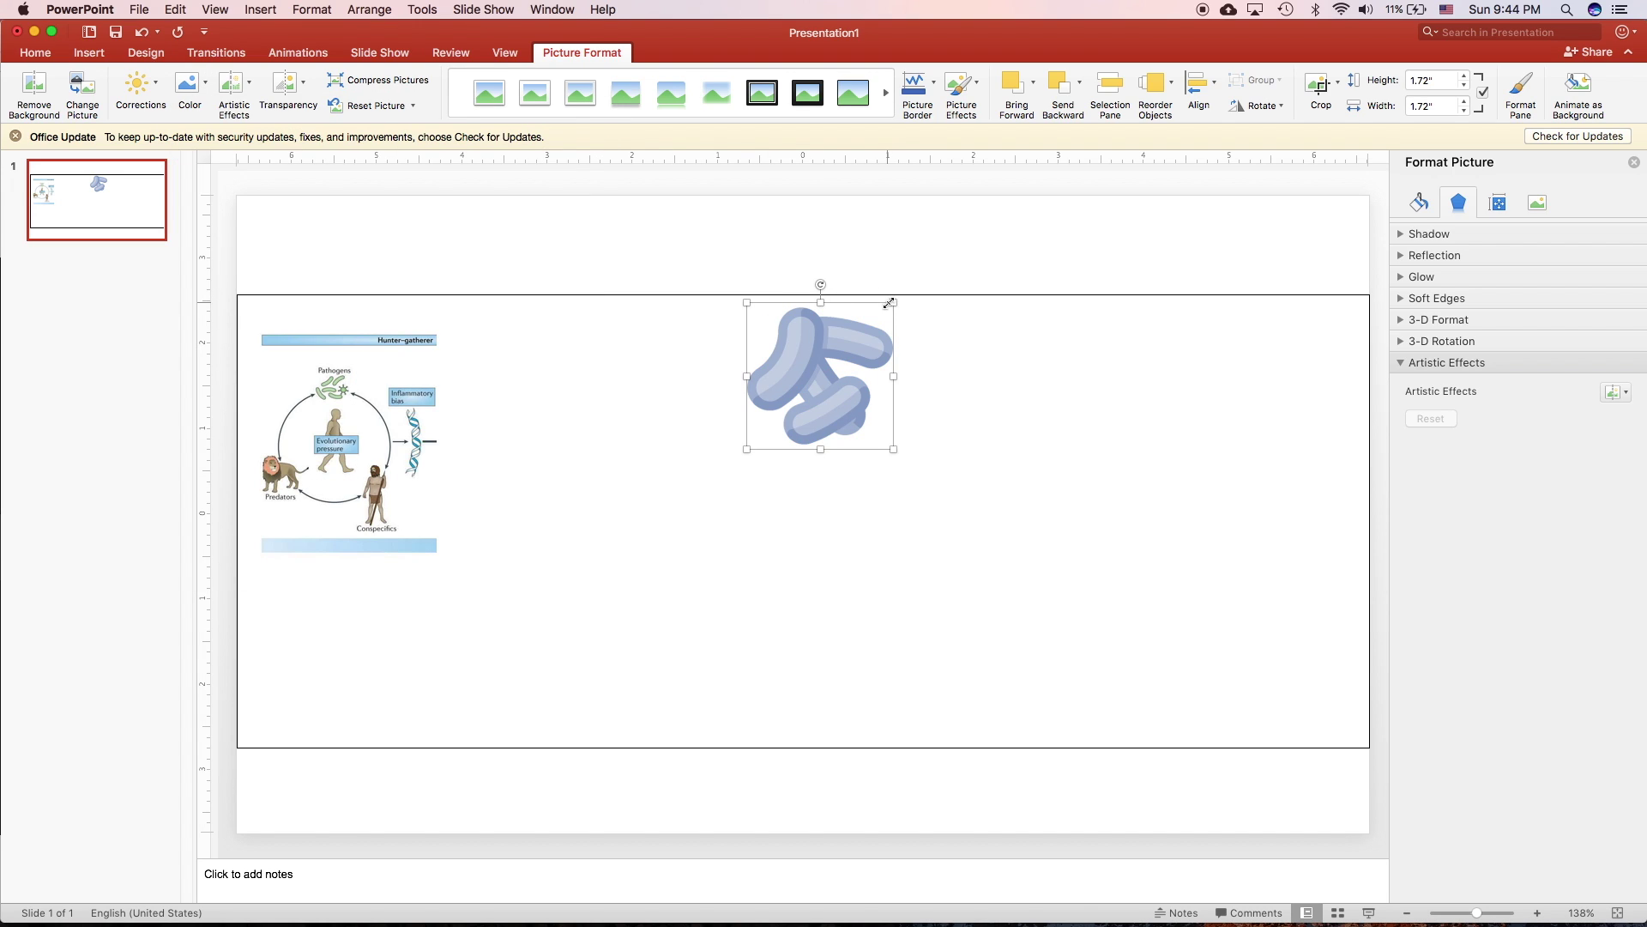
pyautogui.moveTo(890, 302); pyautogui.dragTo(776, 370)
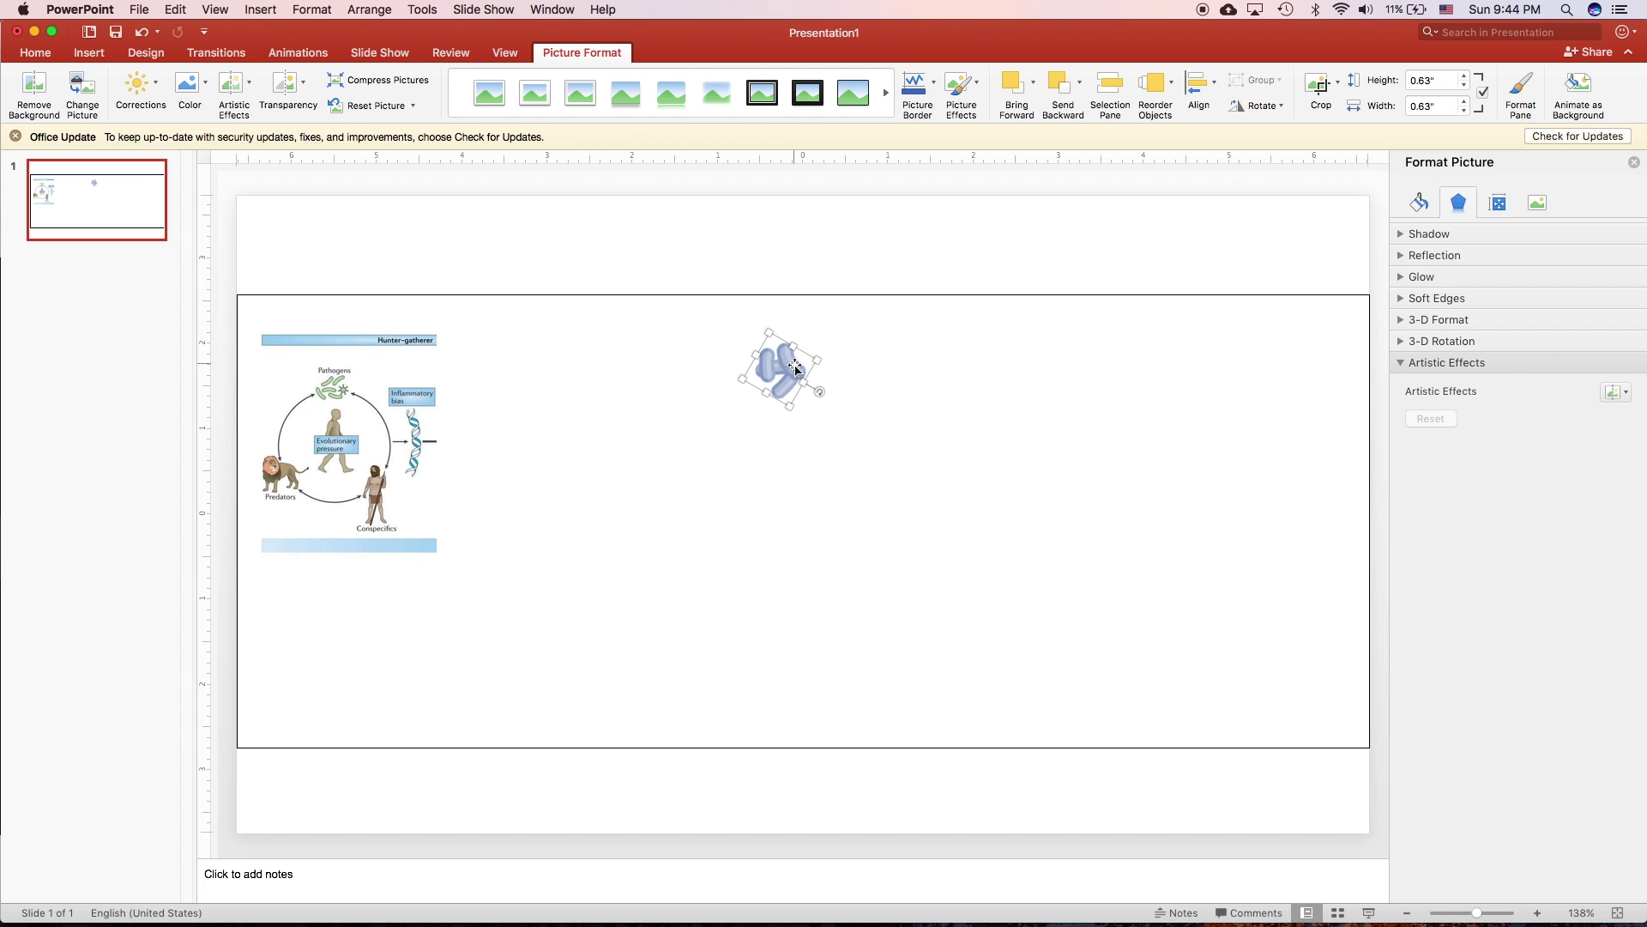
# - Duplicate the small bacteria icon and place the copy beside the original
pyautogui.click(786, 368)
pyautogui.moveTo(786, 368); pyautogui.dragTo(825, 362)
pyautogui.click(860, 404)
pyautogui.click(796, 389)
pyautogui.click(606, 485)
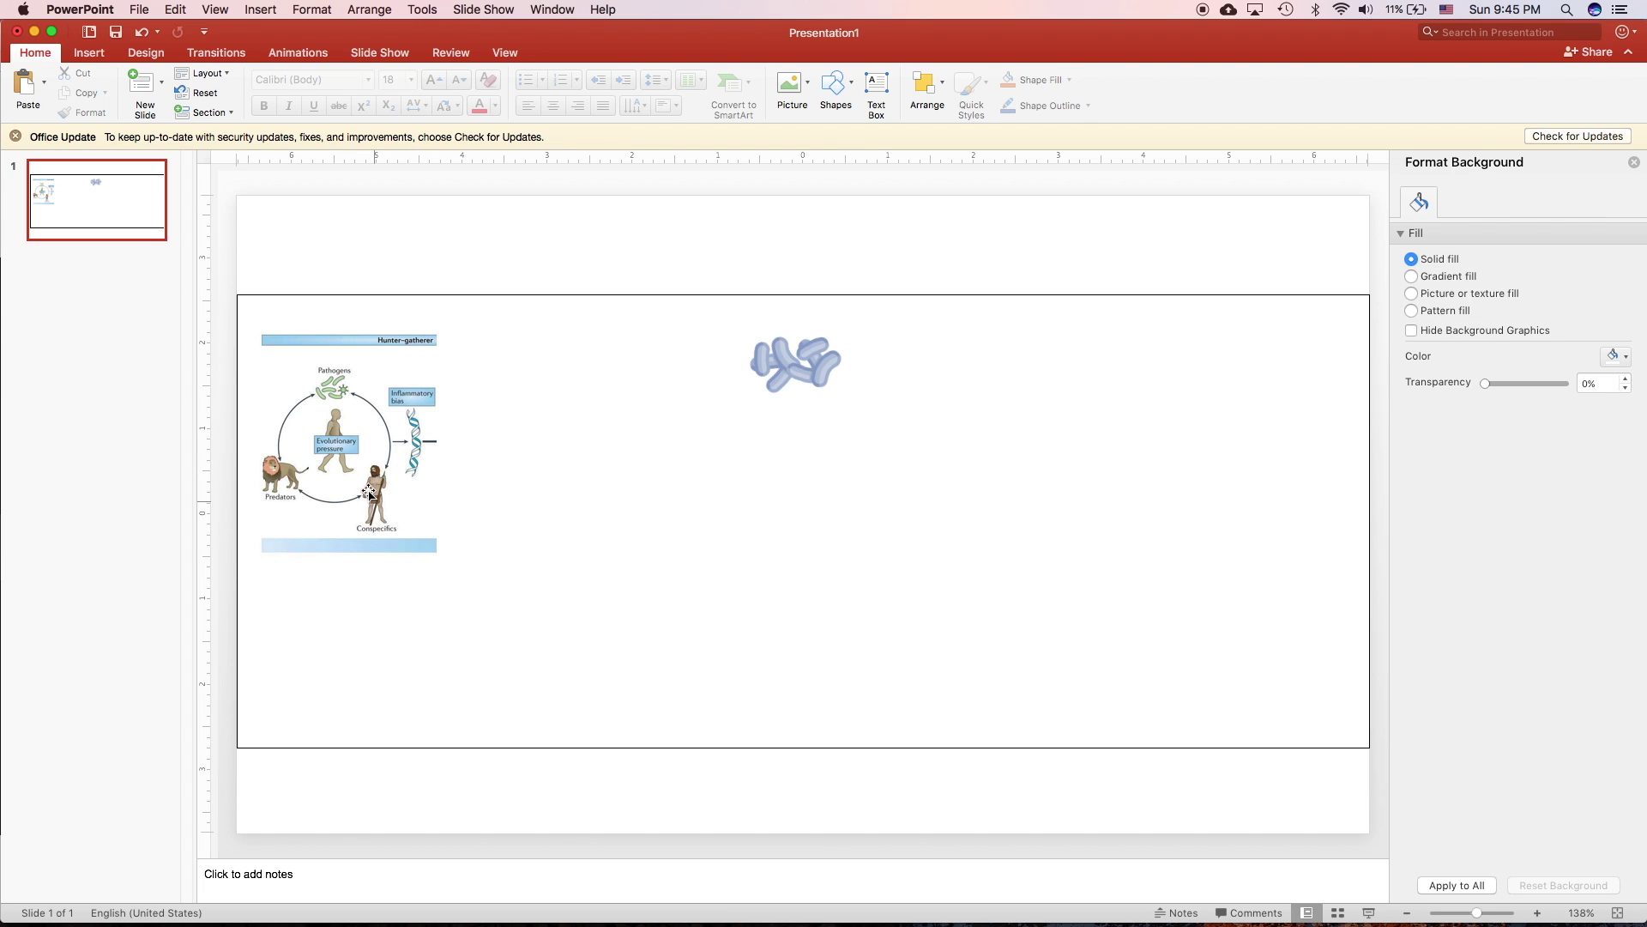
# - Search Google Images for 'human icon' and drag the standing silhouette onto the slide
pyautogui.hotkey('ctrl', 'Up')
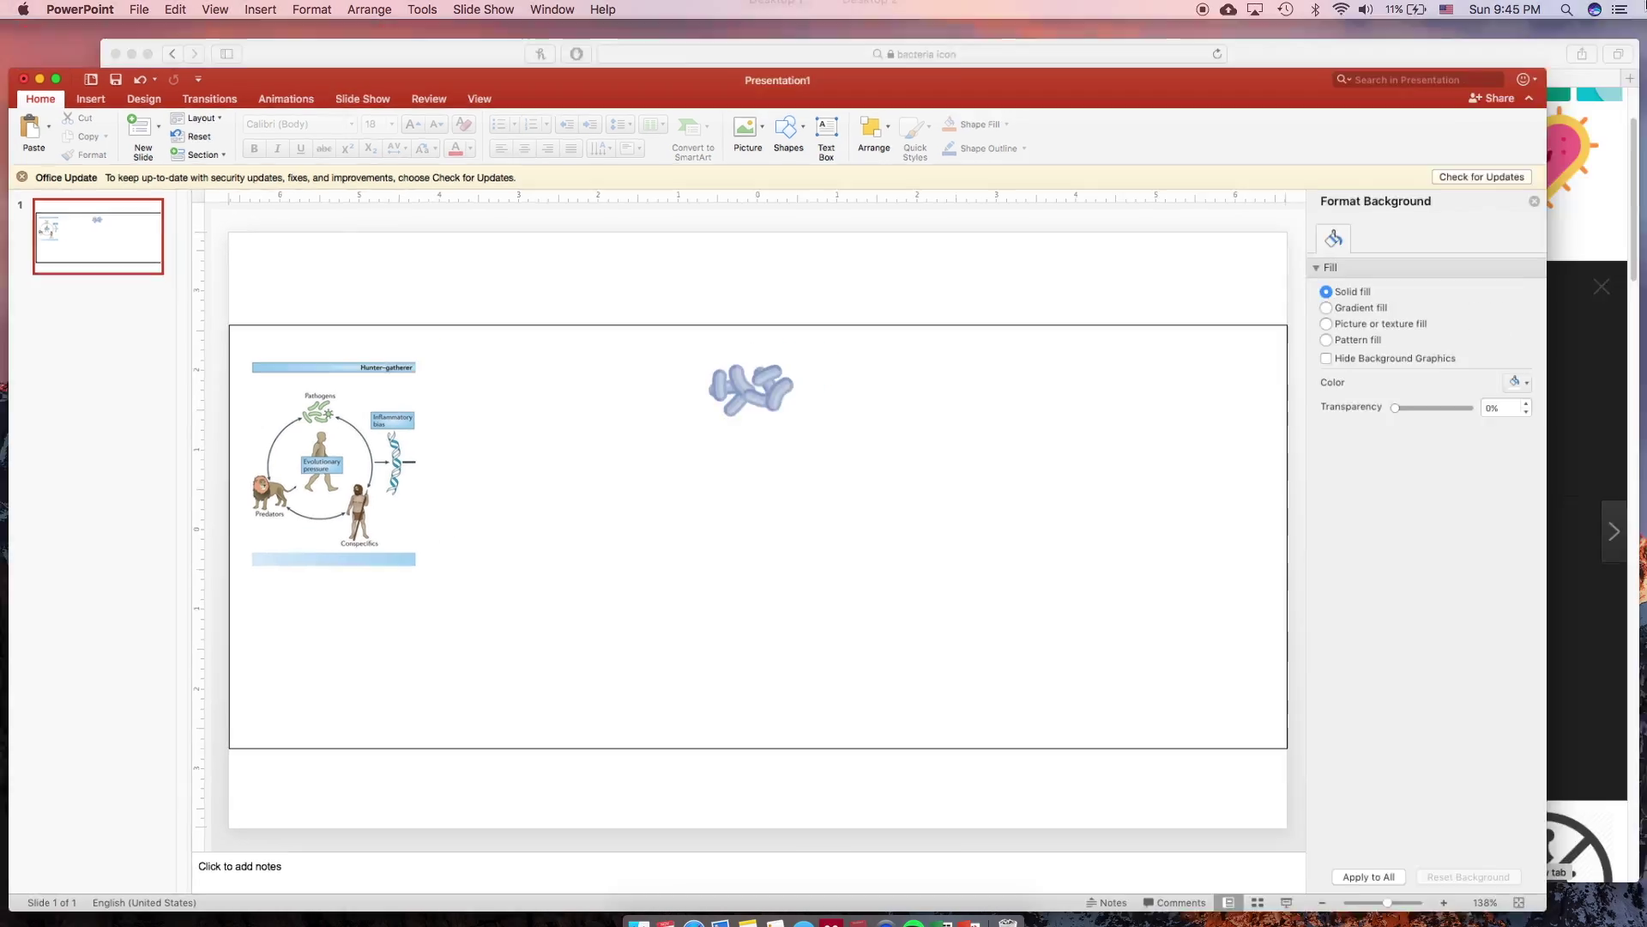
pyautogui.click(1057, 403)
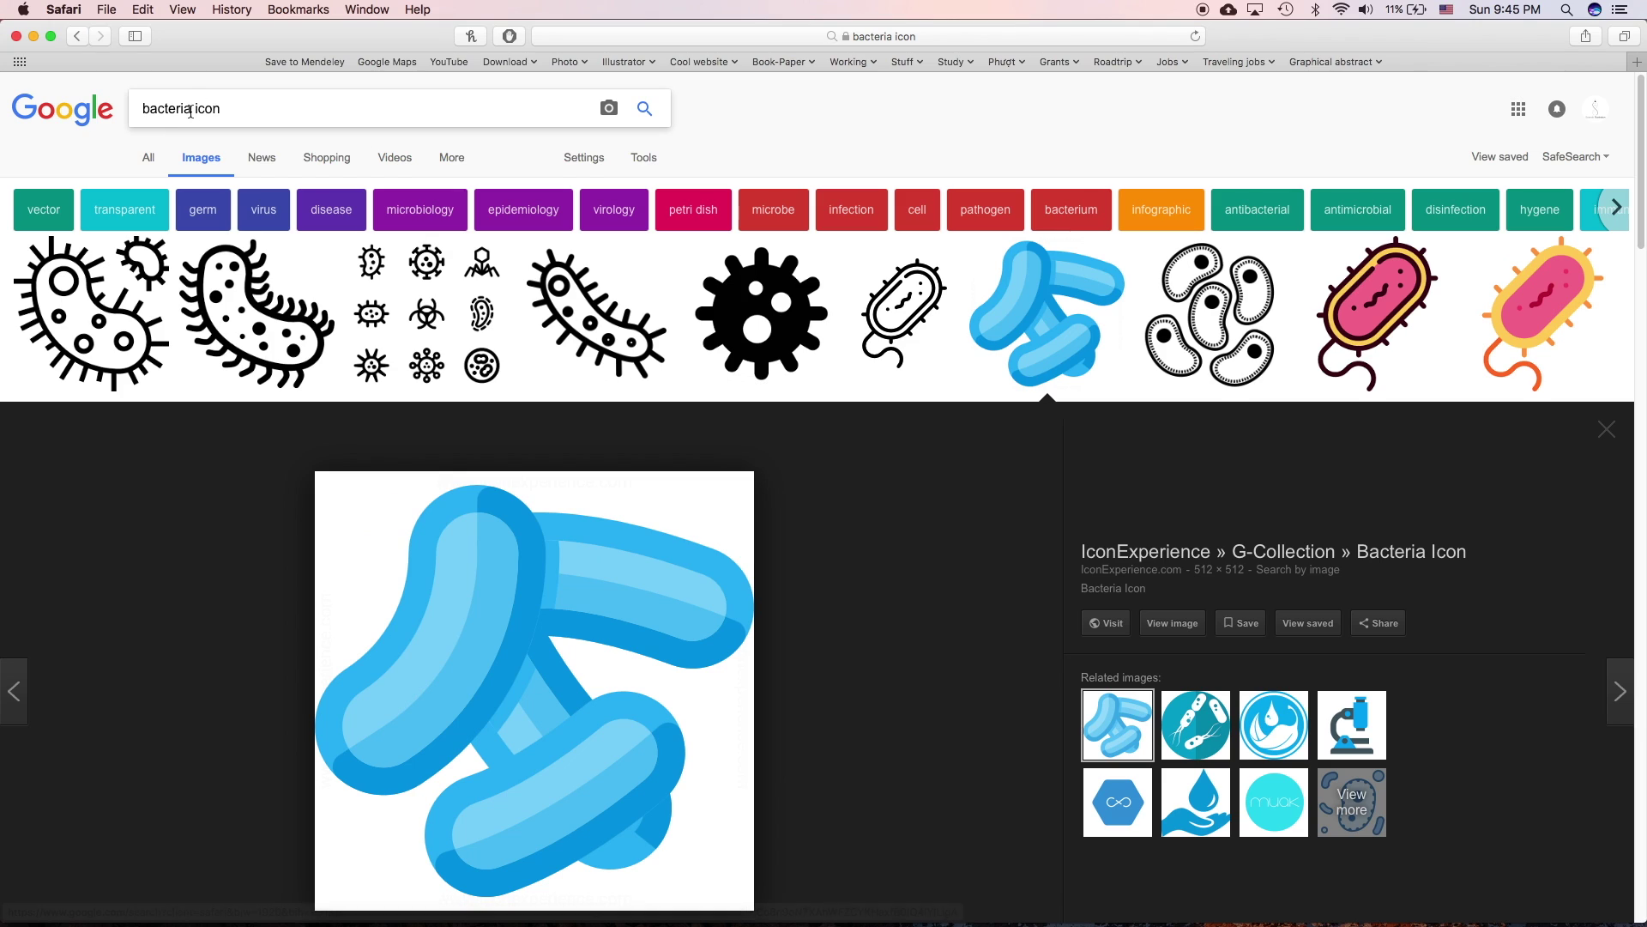
pyautogui.doubleClick(172, 109)
pyautogui.write('human')
pyautogui.press('Return')
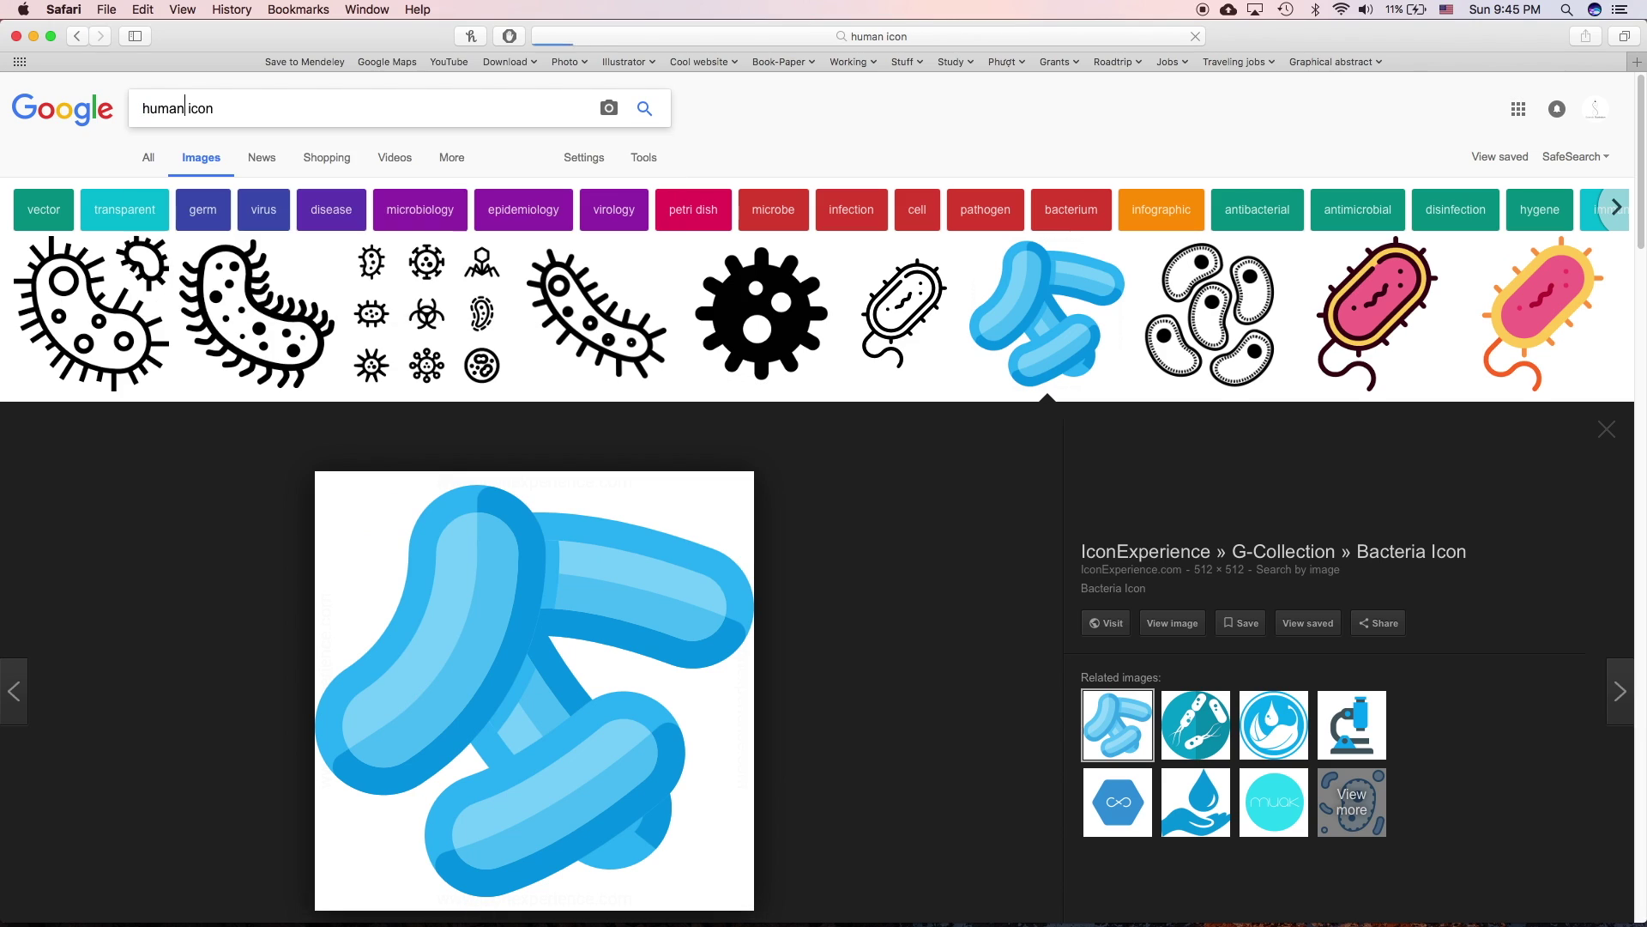
pyautogui.scroll(-5, 530, 449)
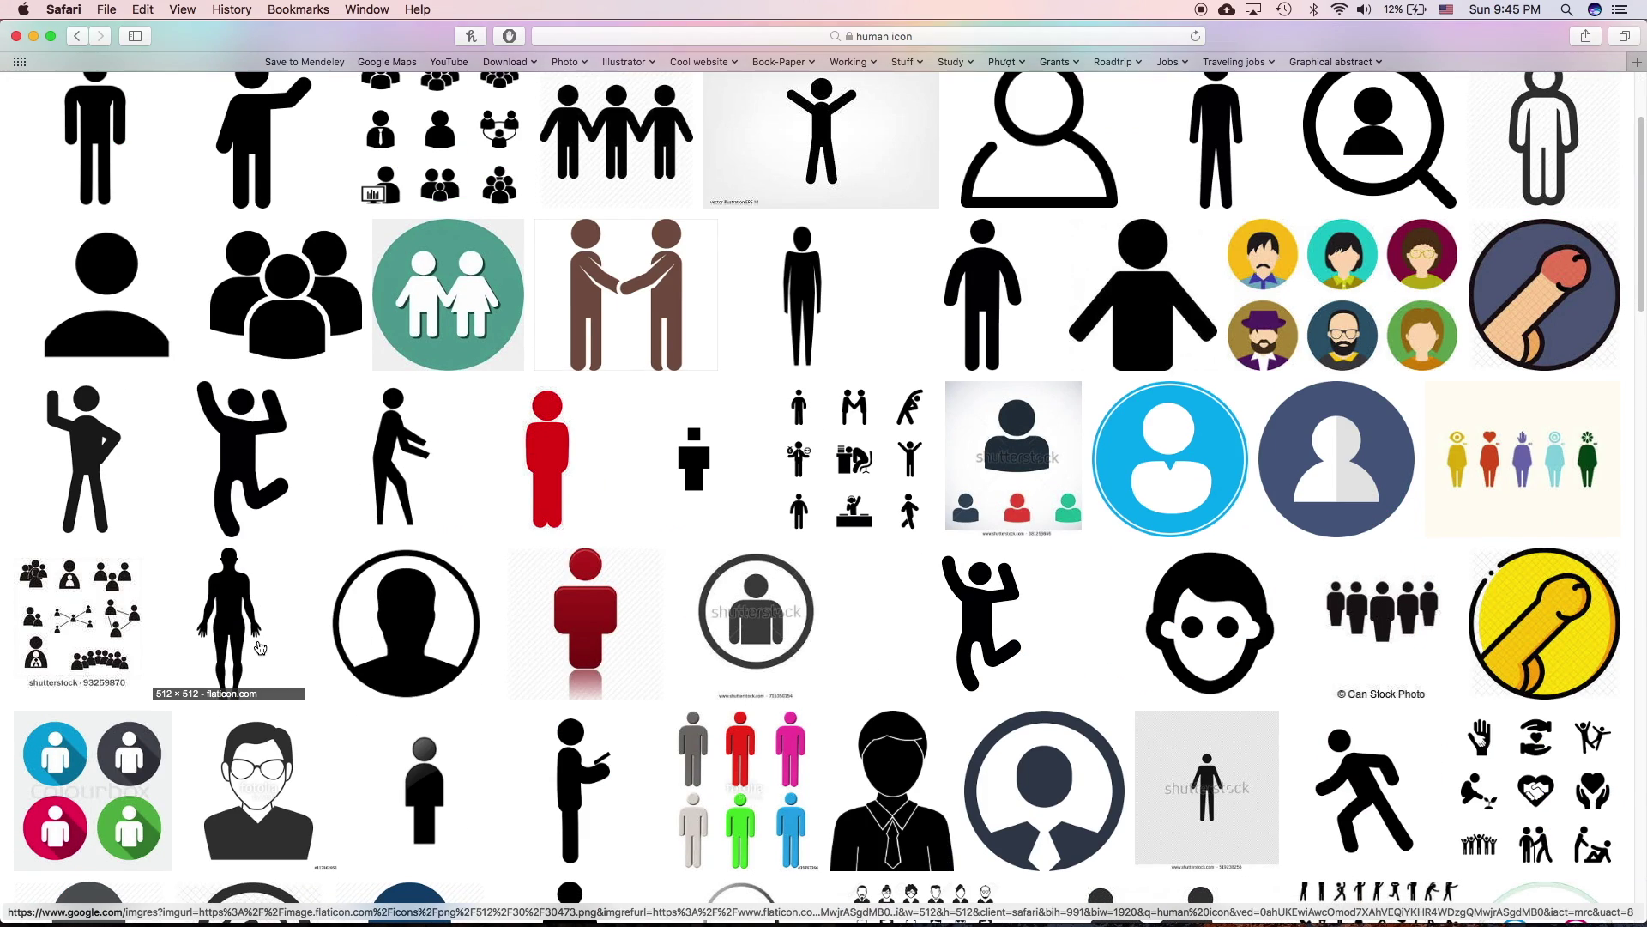
pyautogui.scroll(-3, 232, 386)
pyautogui.click(229, 343)
pyautogui.moveTo(536, 500); pyautogui.dragTo(798, 506)
# - Resize the human silhouette to about 1.3 inches, recolour it grey, and move it right
pyautogui.moveTo(1103, 202); pyautogui.dragTo(550, 717)
pyautogui.click(568, 52)
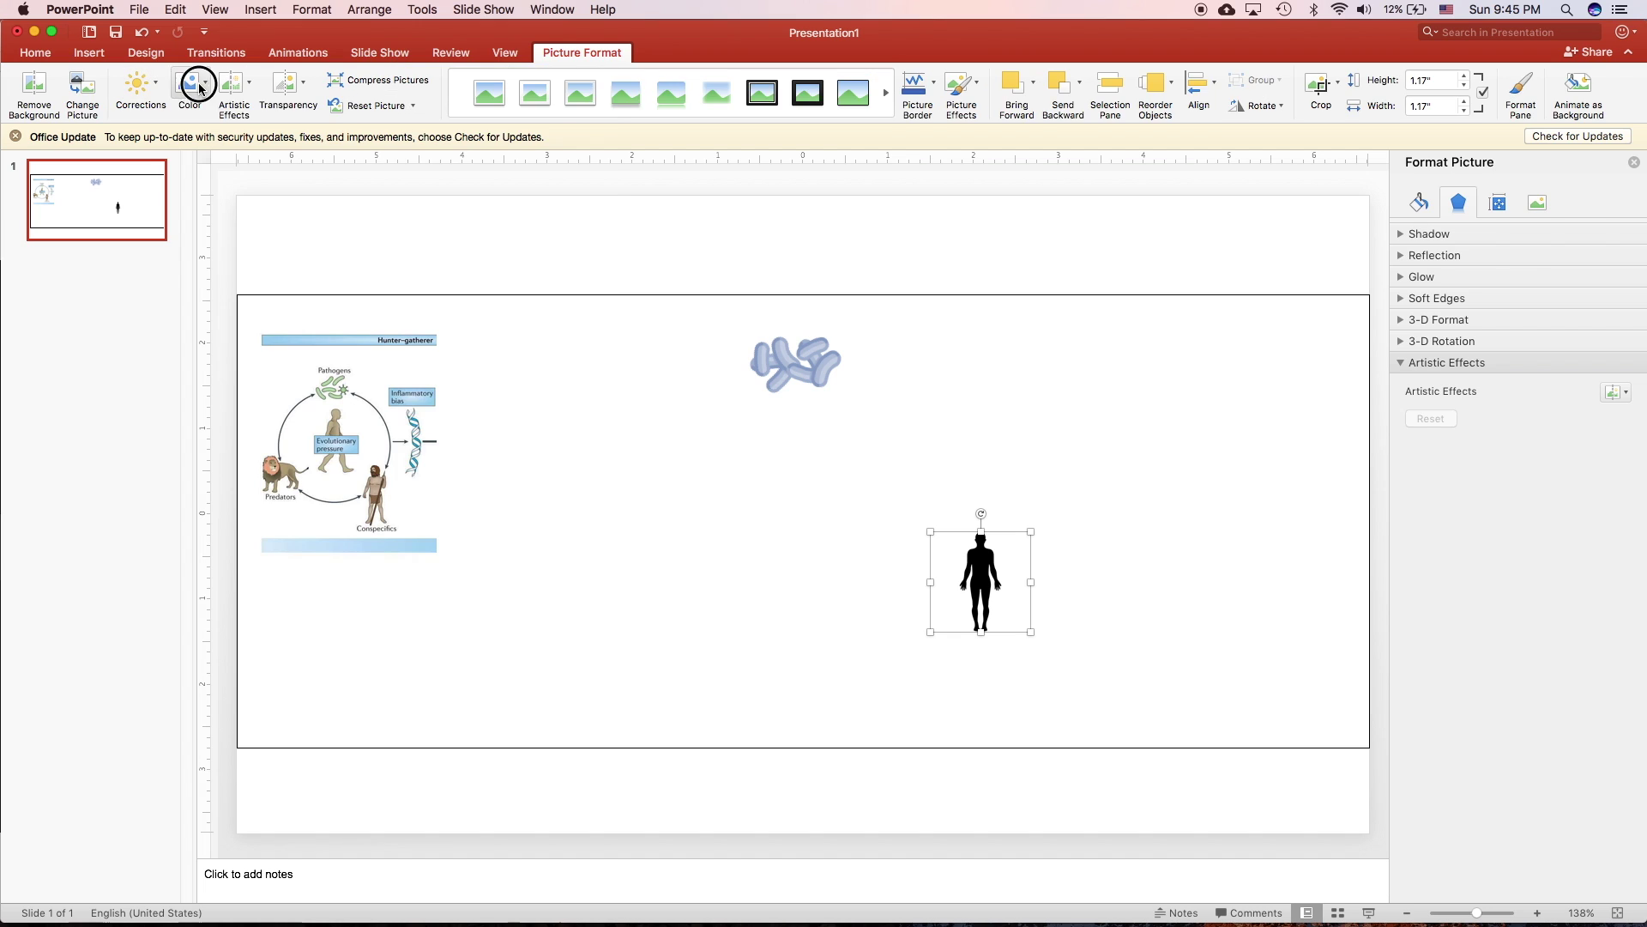
pyautogui.click(190, 83)
pyautogui.click(392, 478)
pyautogui.moveTo(1030, 532); pyautogui.dragTo(1041, 518)
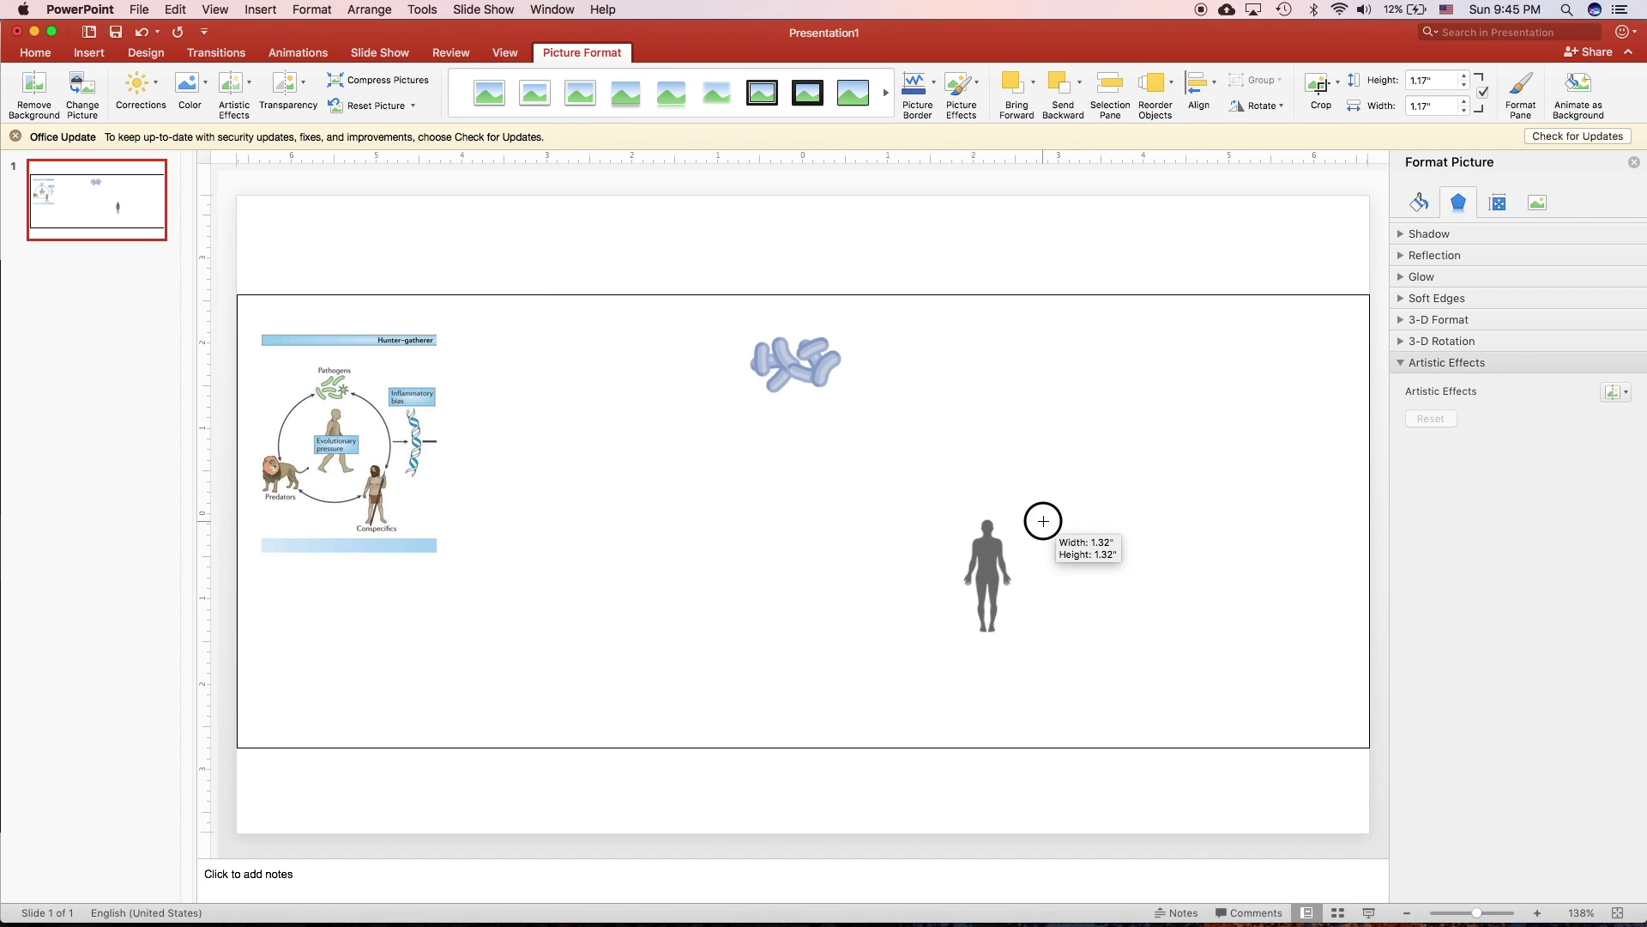
pyautogui.moveTo(987, 568); pyautogui.dragTo(936, 556)
# - Search Google Images for 'lion icon run'
pyautogui.click(191, 83)
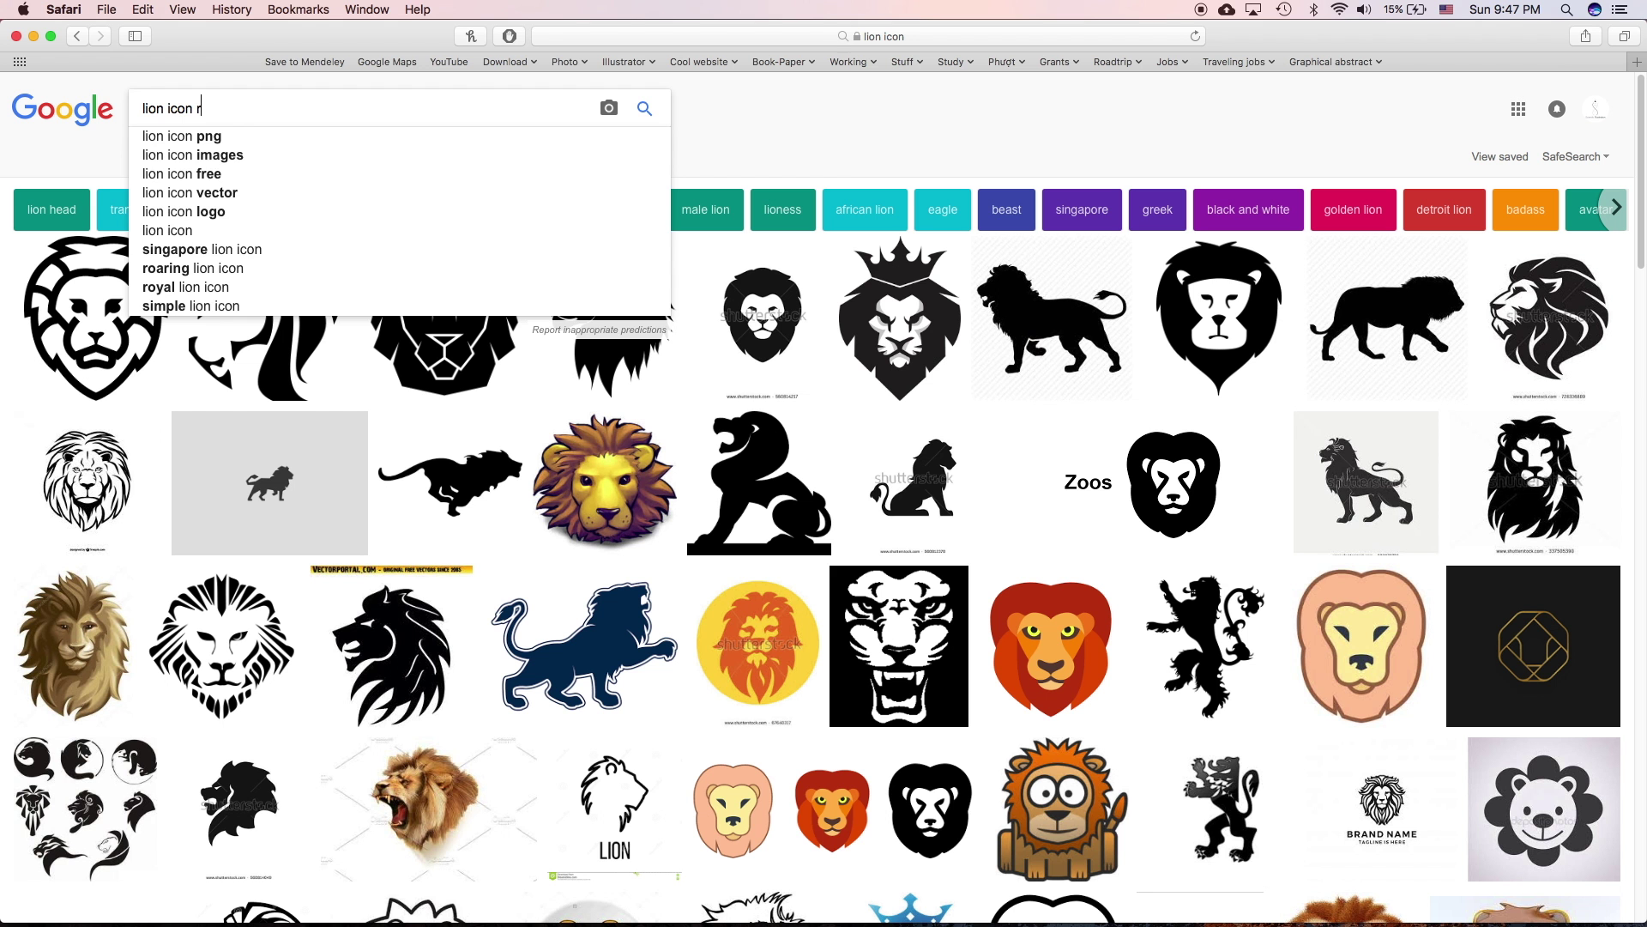
pyautogui.write('run')
pyautogui.press('Return')
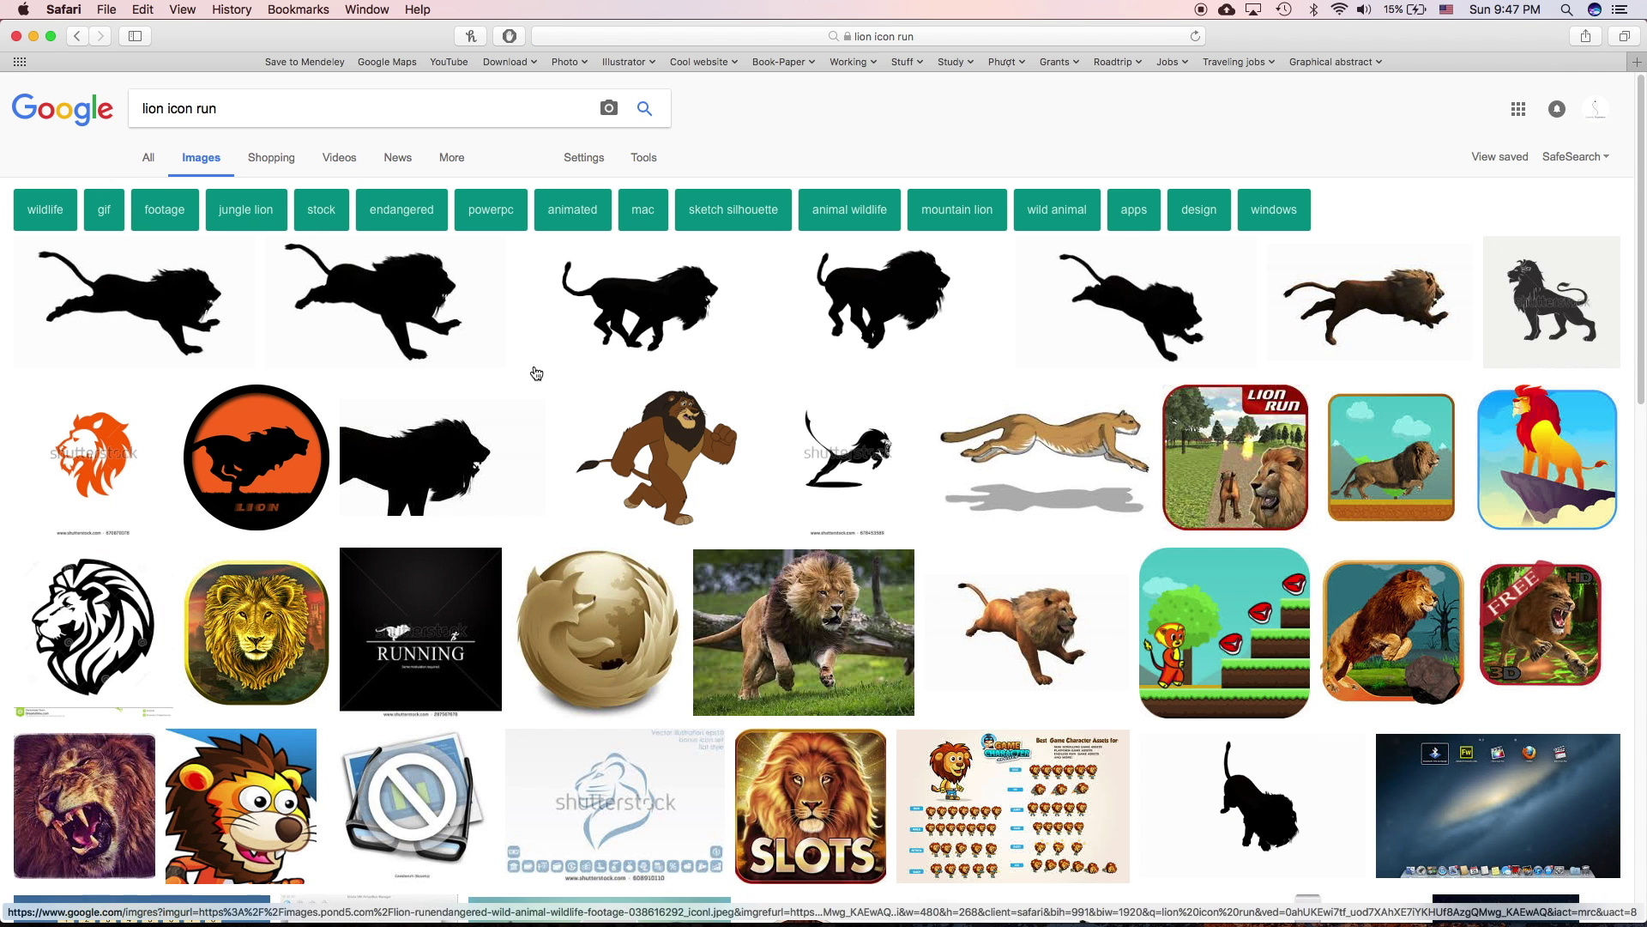
# - Pick a black running-lion silhouette from Safari's image results and drag it onto the slide
pyautogui.click(678, 331)
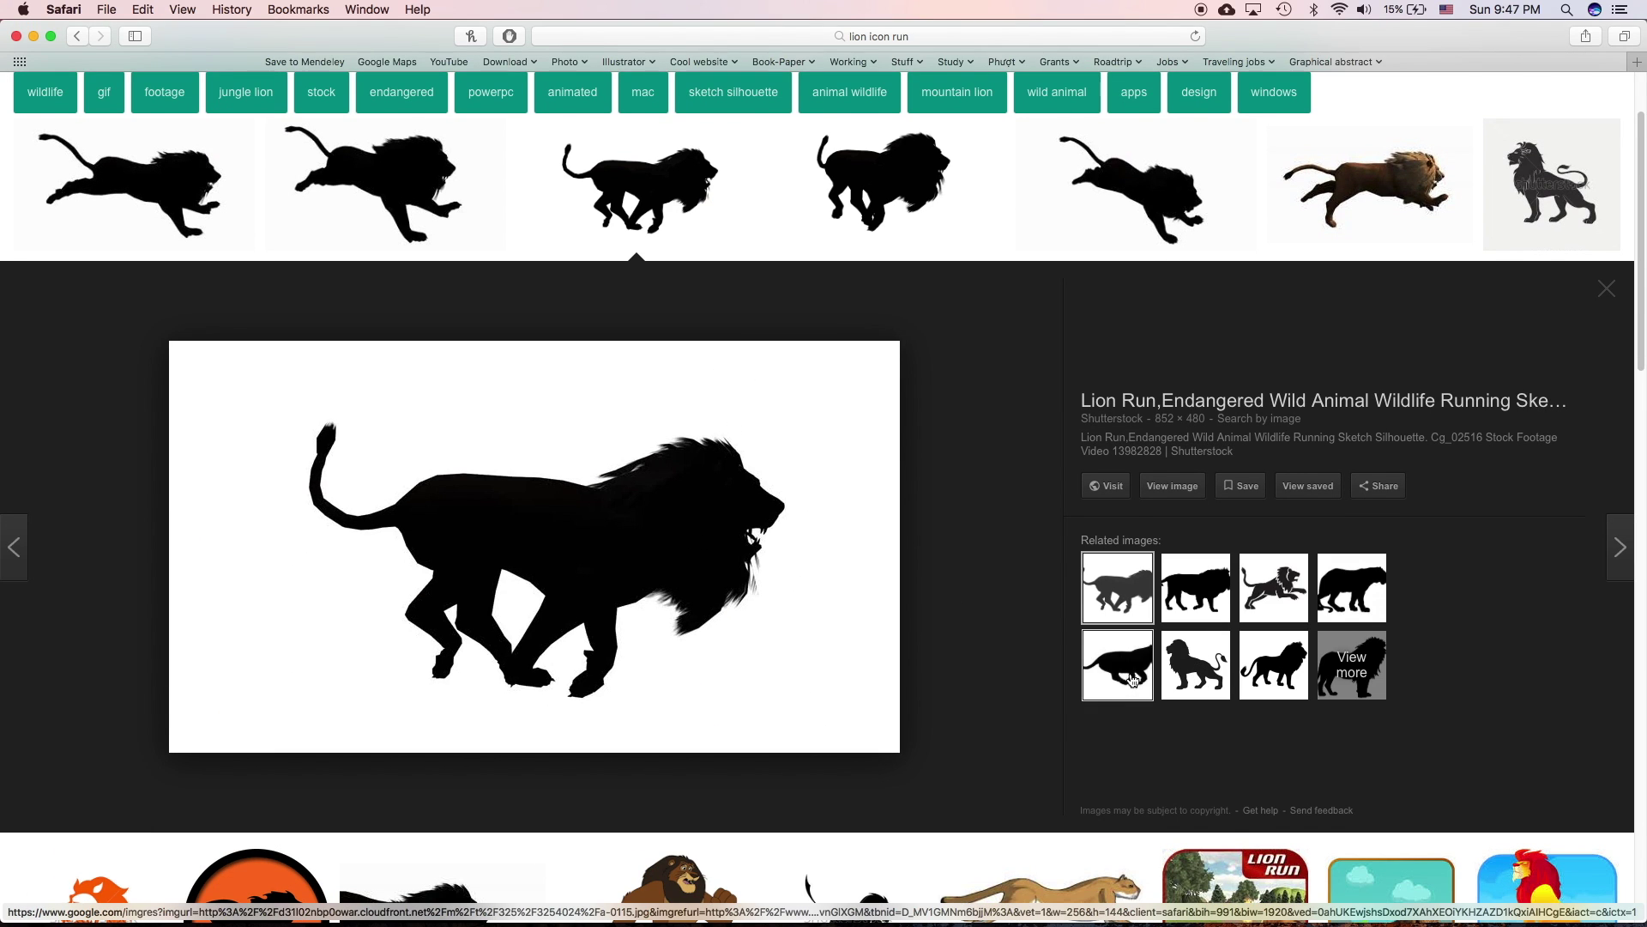
pyautogui.click(1118, 665)
pyautogui.click(1273, 605)
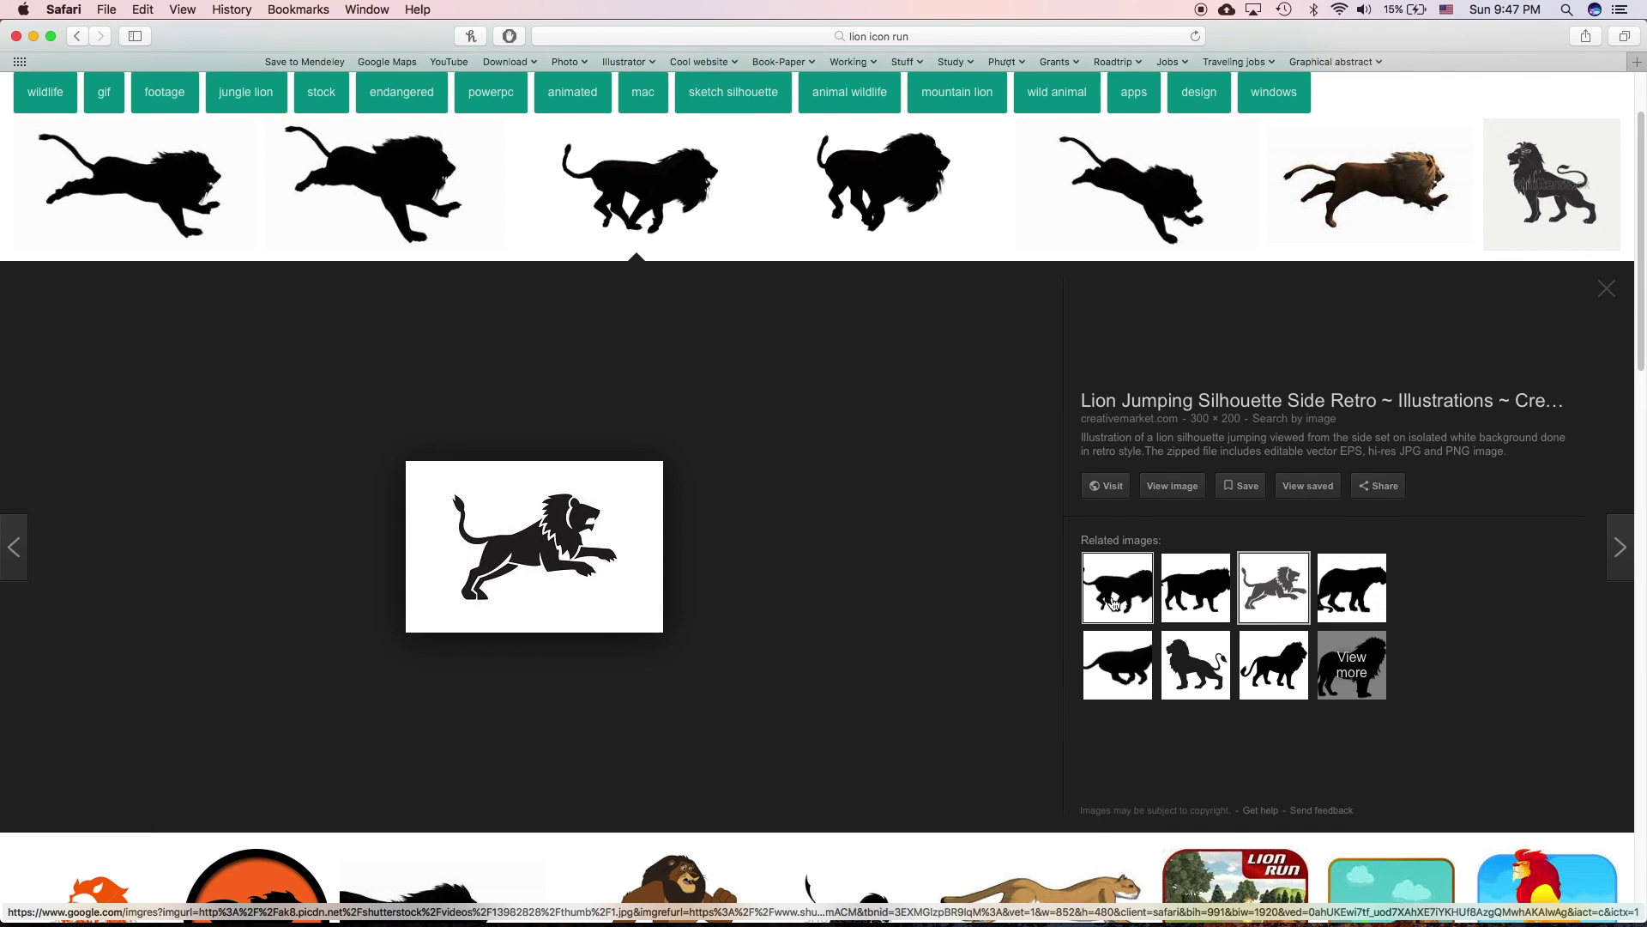
pyautogui.click(1118, 595)
pyautogui.moveTo(626, 429); pyautogui.dragTo(661, 550)
# - Remove the lion picture's white background, keeping its front leg and mane
pyautogui.click(582, 53)
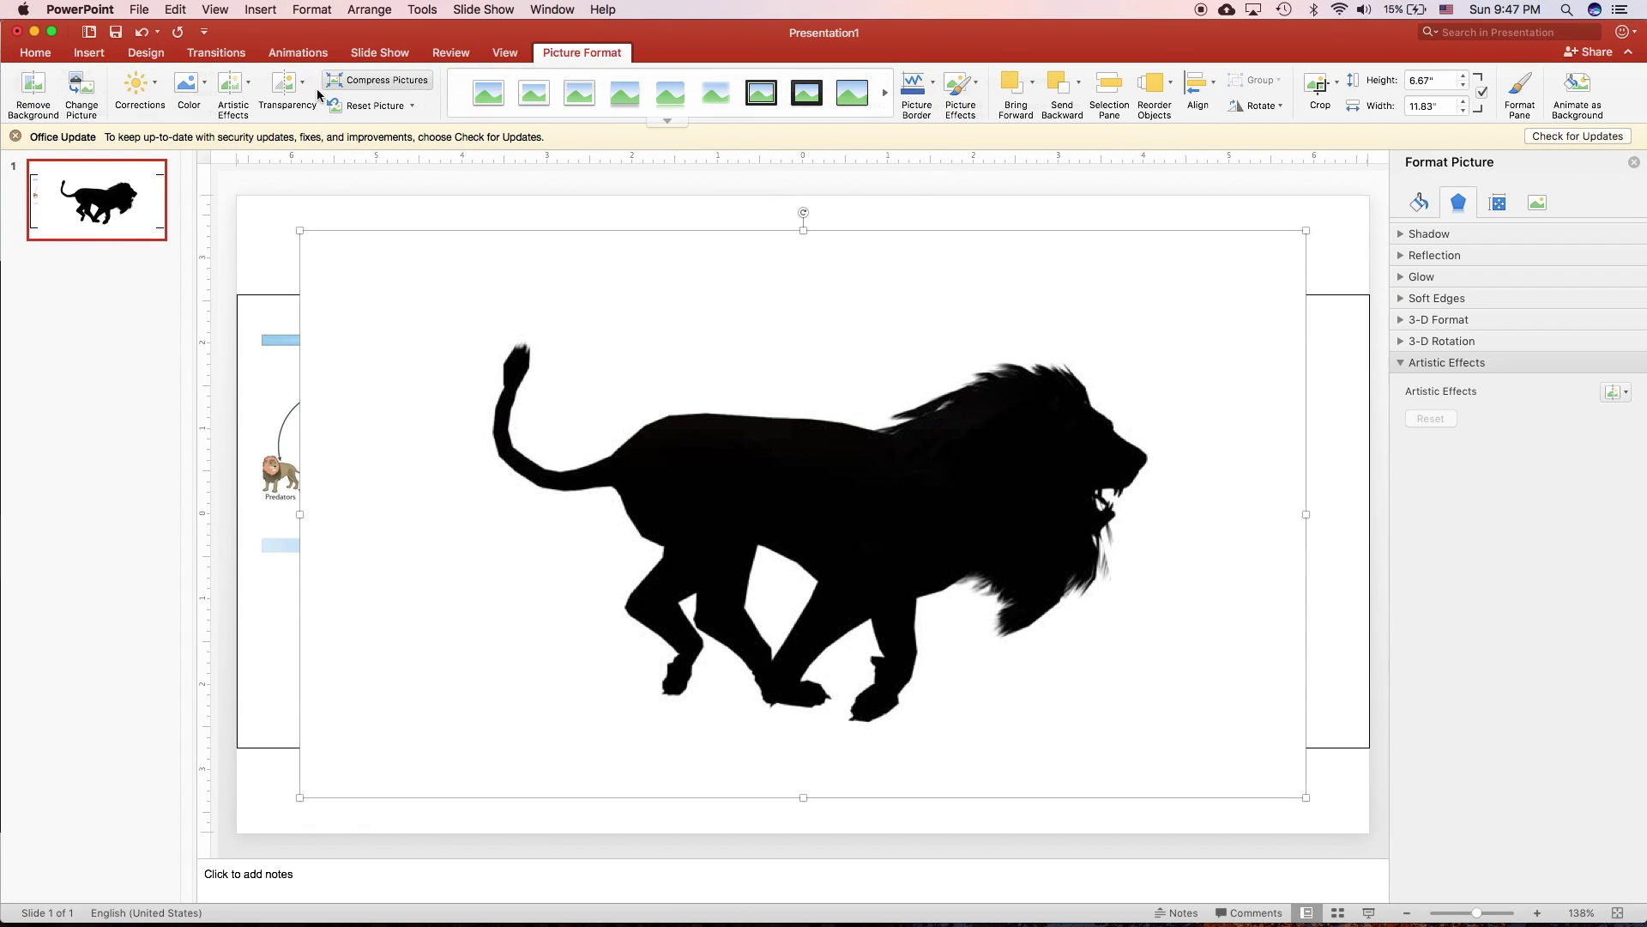
pyautogui.click(35, 86)
pyautogui.click(688, 605)
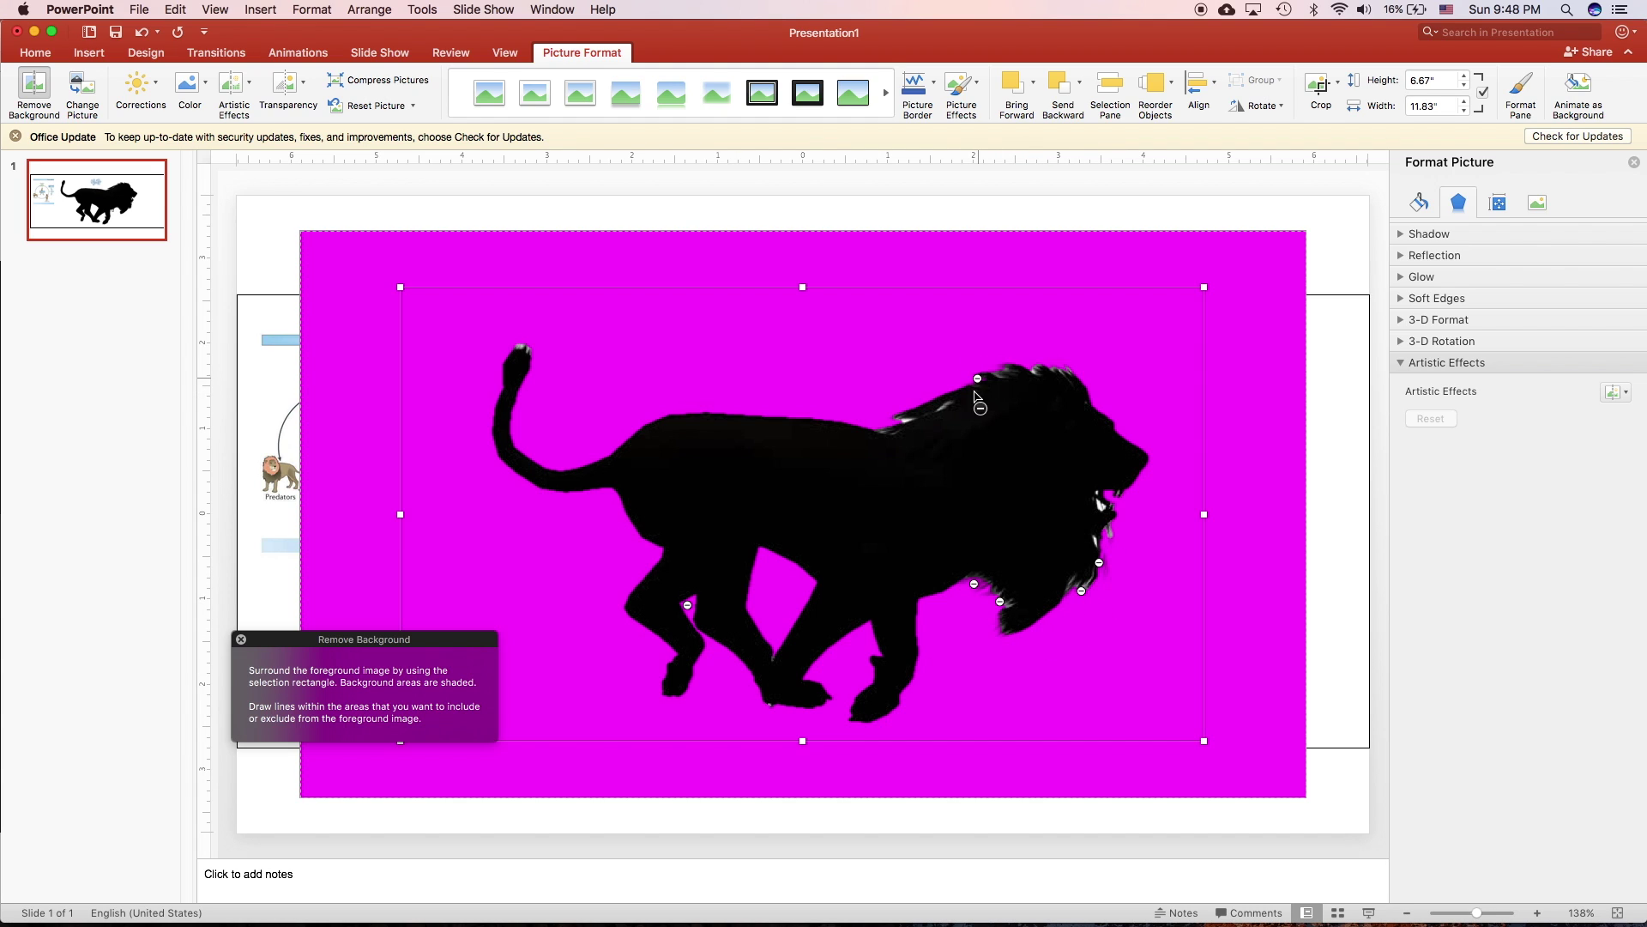
pyautogui.click(943, 408)
pyautogui.click(1311, 412)
# - Shrink the lion to about 2.35 by 1.33 inches and move it toward the slide's middle
pyautogui.click(1287, 250)
pyautogui.moveTo(1305, 231); pyautogui.dragTo(479, 697)
pyautogui.moveTo(400, 740); pyautogui.dragTo(772, 512)
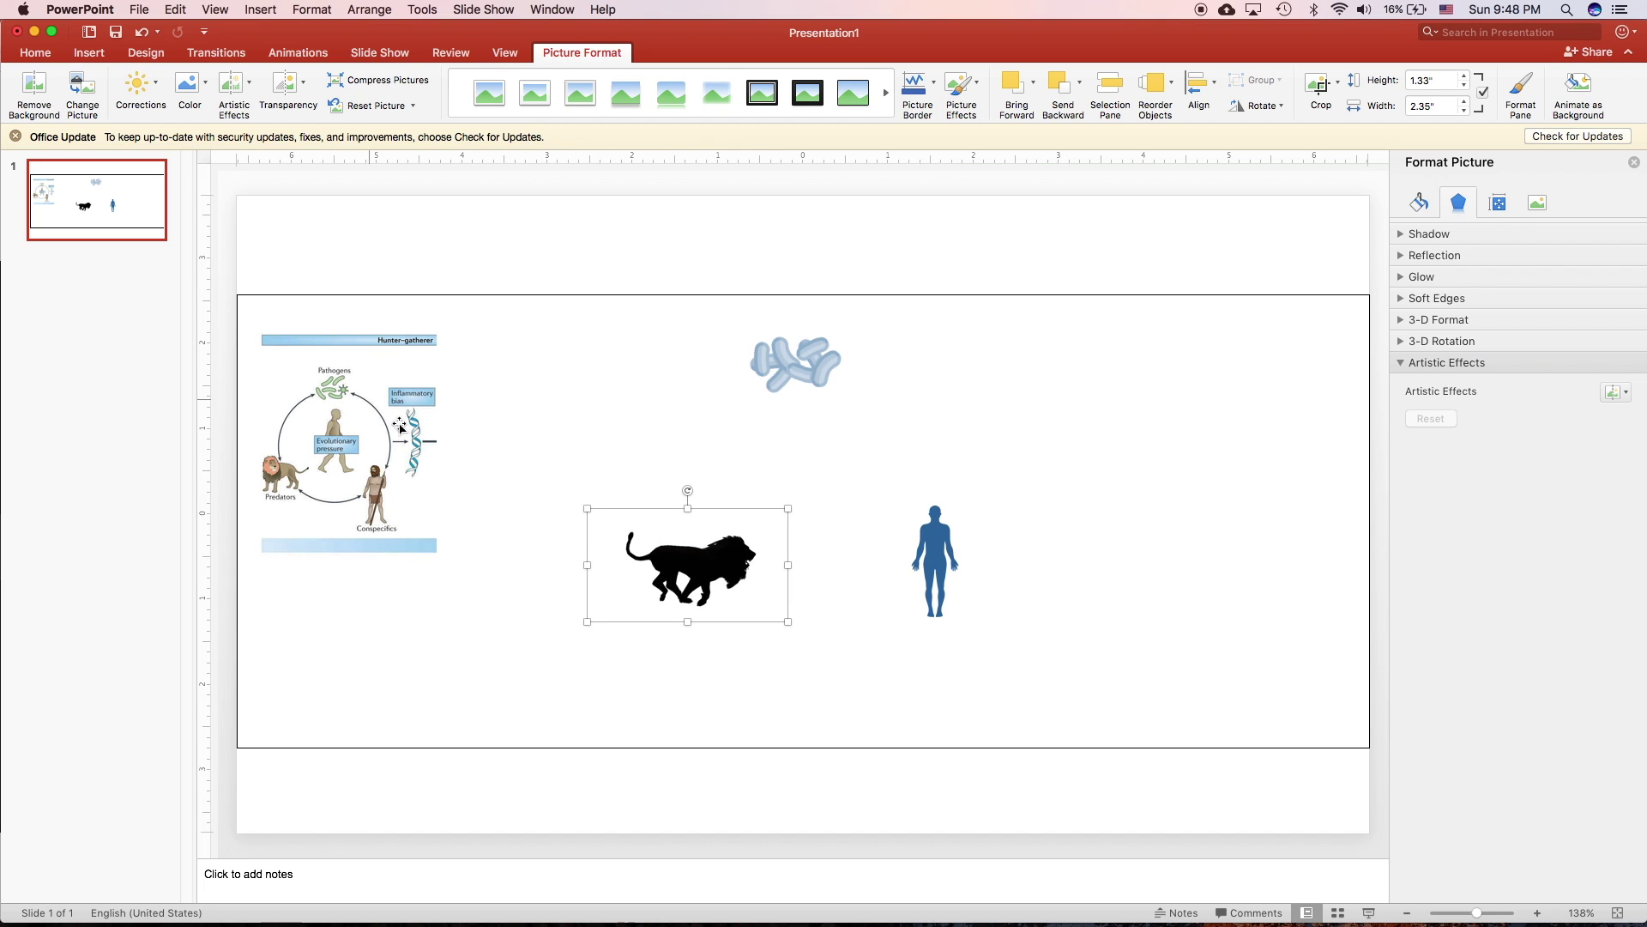
# - Recolour the lion with the orange-brown swatch
pyautogui.click(187, 83)
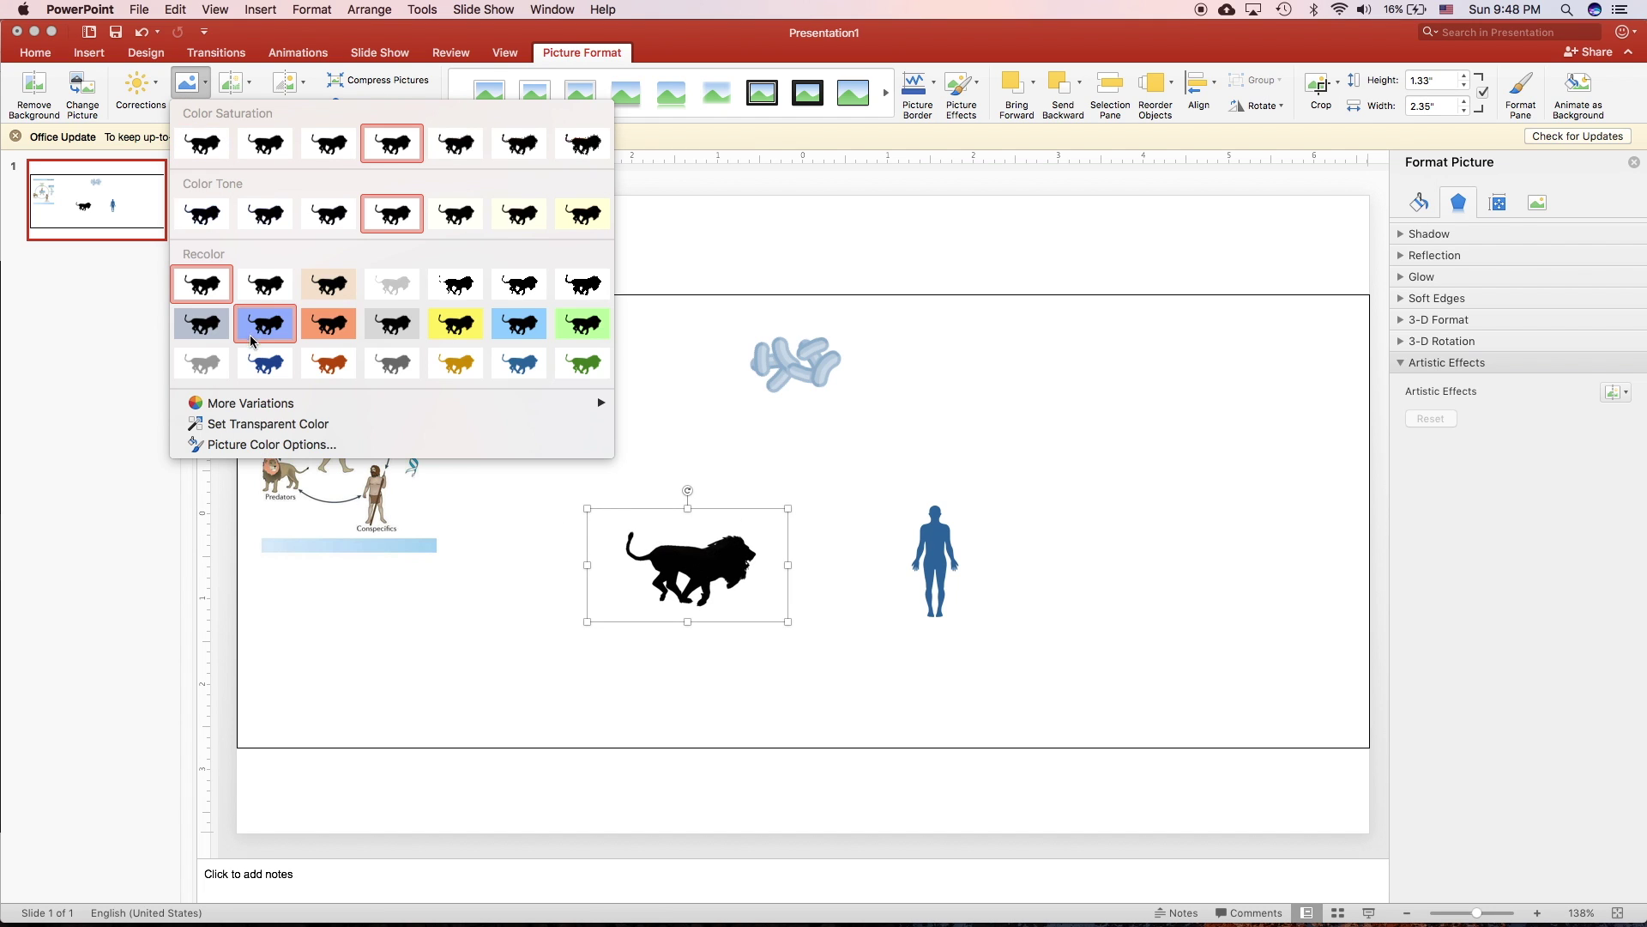
pyautogui.click(345, 365)
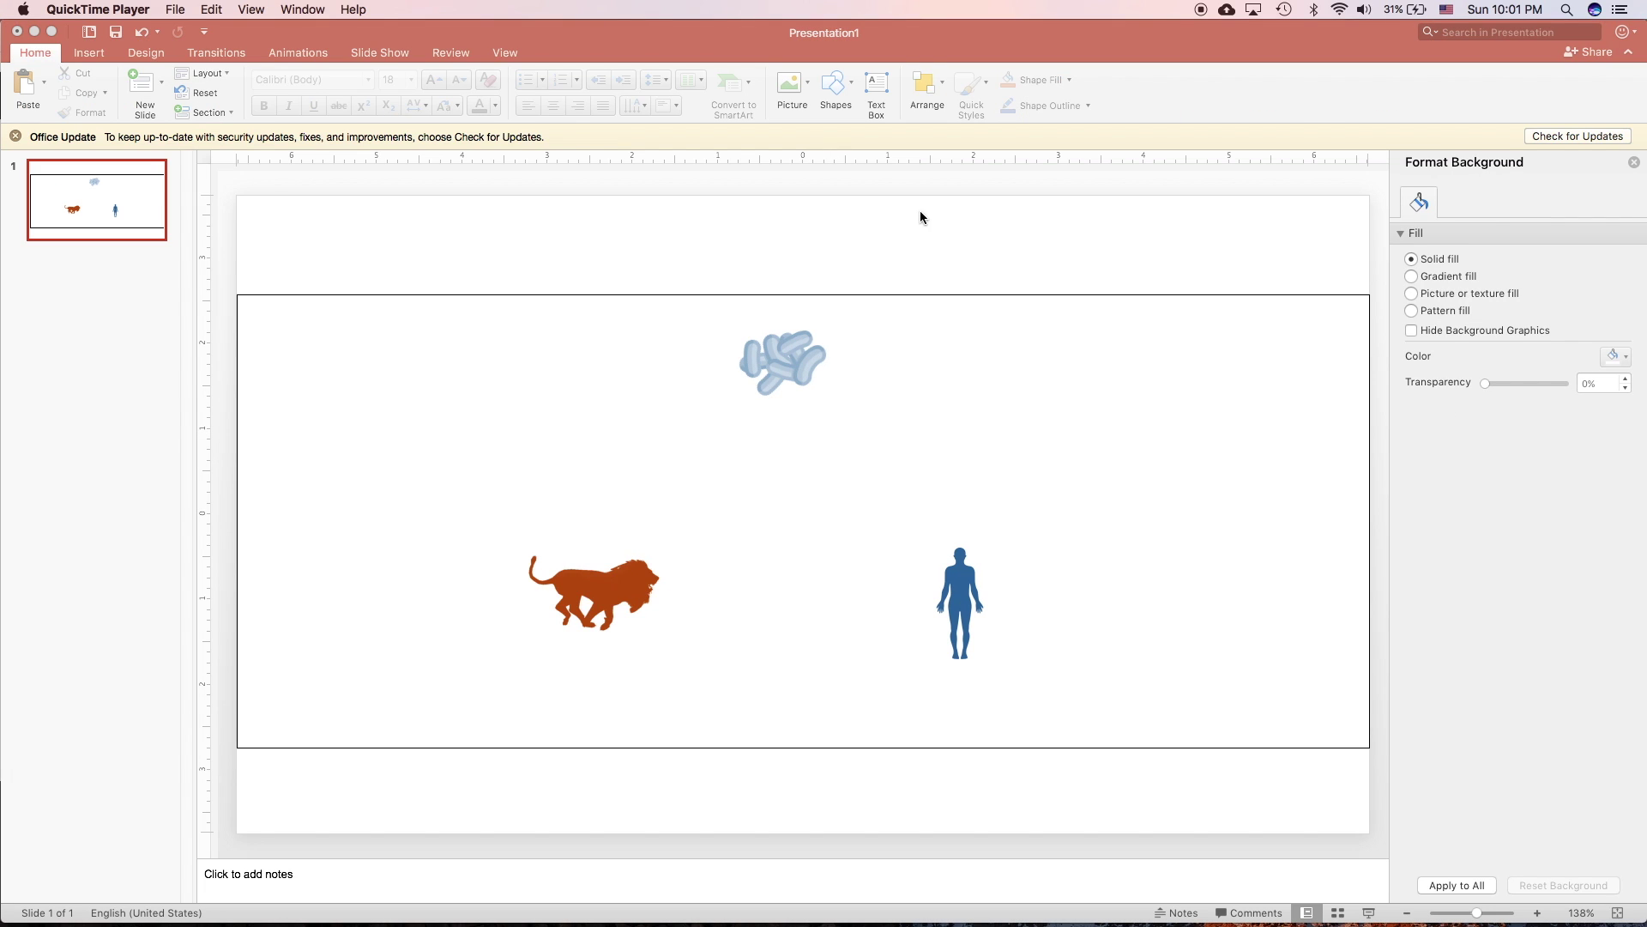
pyautogui.click(920, 210)
# - Draw an arc beside the bacteria and stretch it into a near-full circle about 4 inches across
pyautogui.click(834, 86)
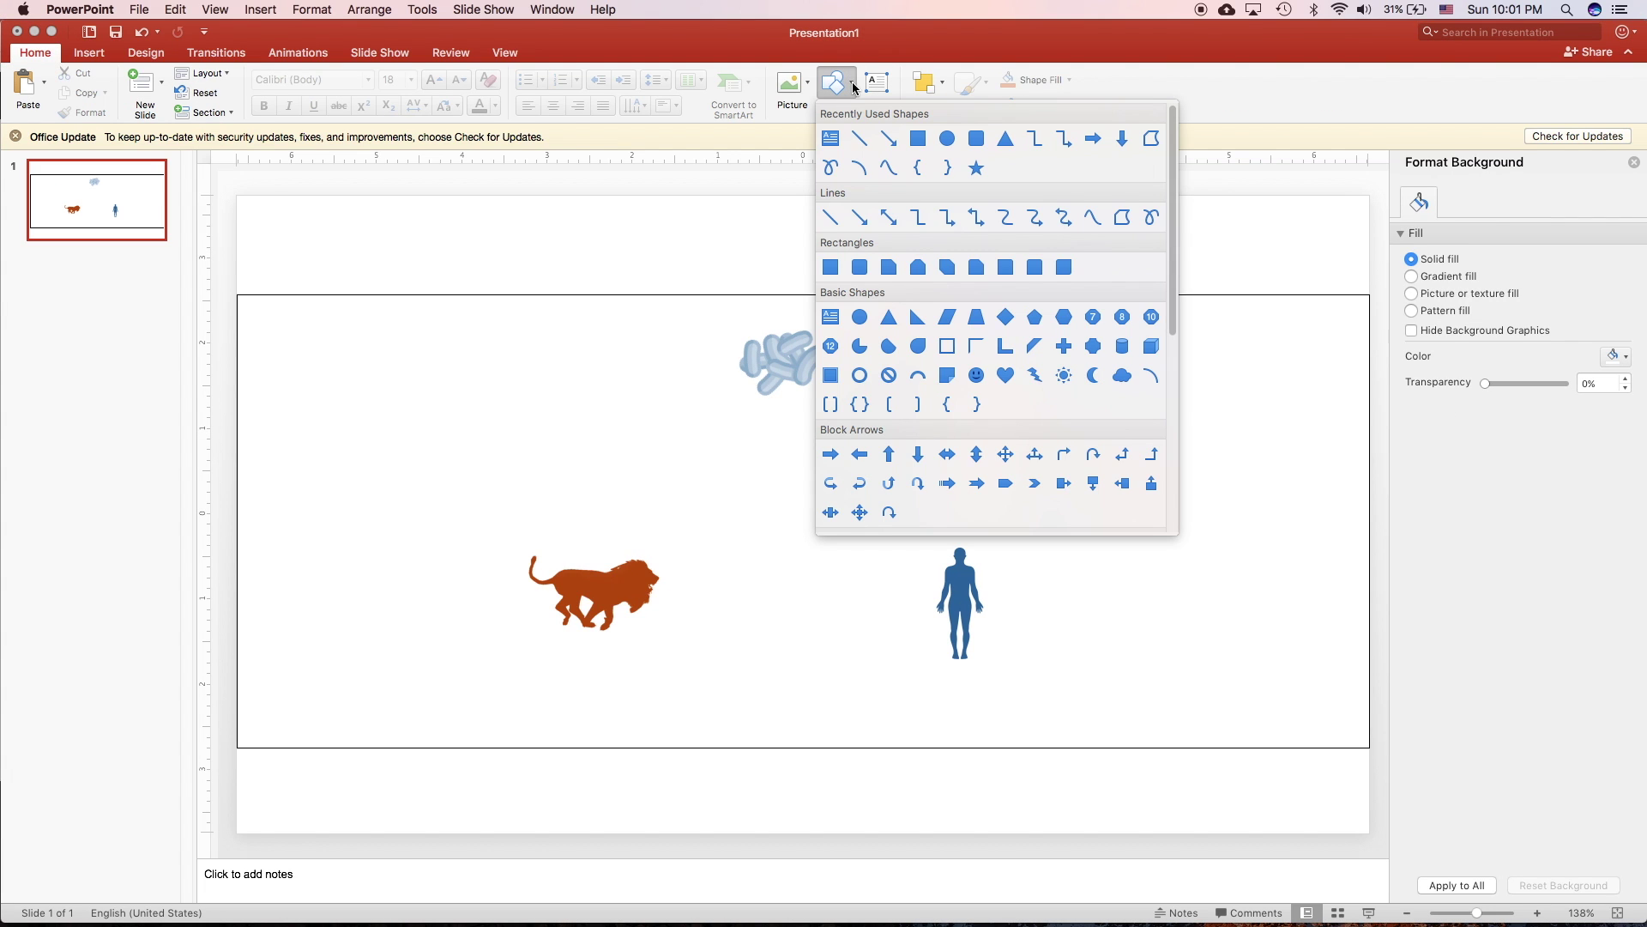
pyautogui.click(1146, 380)
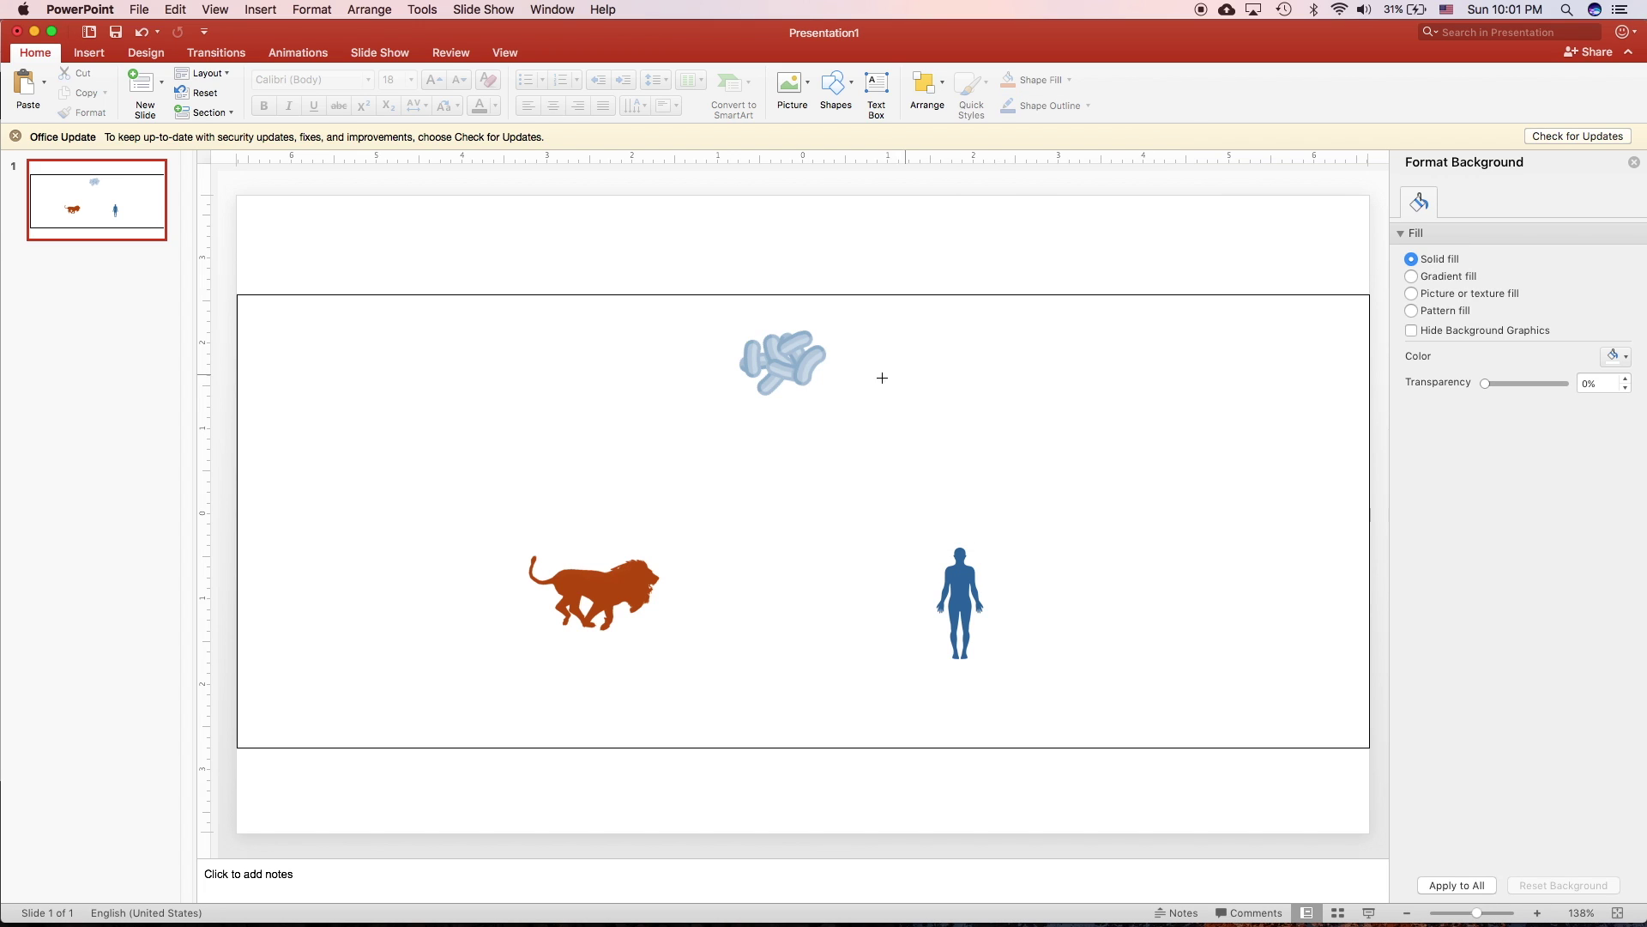
pyautogui.moveTo(824, 369)
pyautogui.mouseDown()
pyautogui.moveTo(949, 503)
pyautogui.moveTo(1120, 603)
pyautogui.mouseUp()
pyautogui.moveTo(1056, 434)
pyautogui.mouseDown()
pyautogui.moveTo(906, 429)
pyautogui.moveTo(921, 431)
pyautogui.mouseUp()
pyautogui.moveTo(953, 512); pyautogui.dragTo(792, 380)
pyautogui.moveTo(951, 367); pyautogui.dragTo(868, 378)
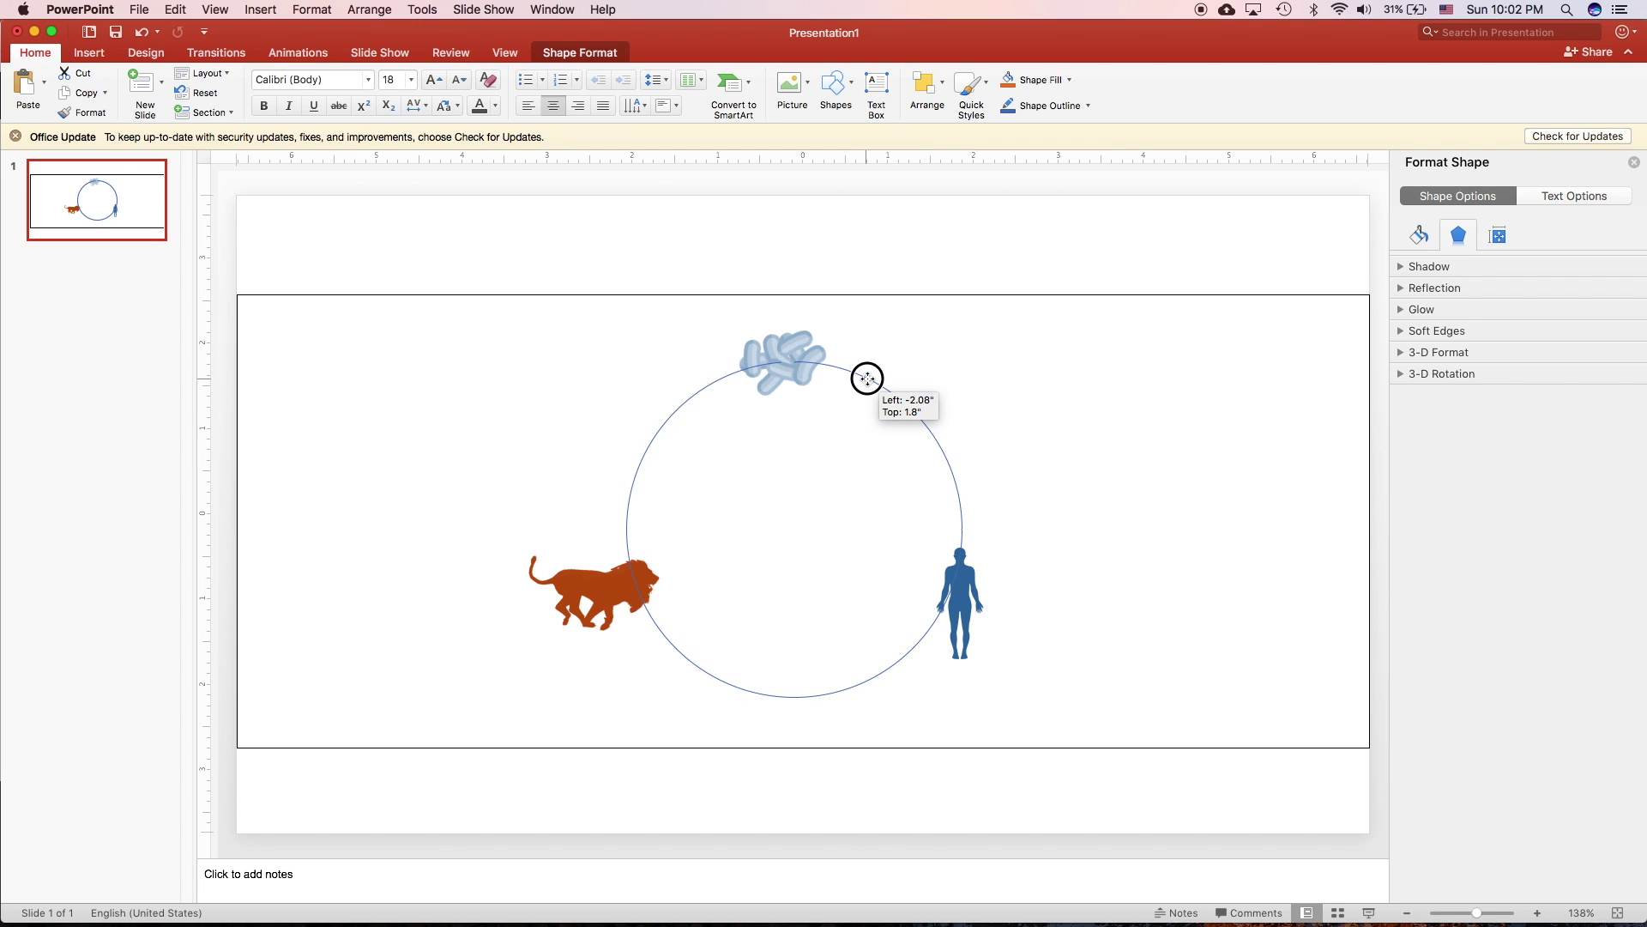
# - Drag the circle's handles so the arc starts beside the bacteria, then nudge it slightly left
pyautogui.moveTo(866, 379); pyautogui.dragTo(868, 379)
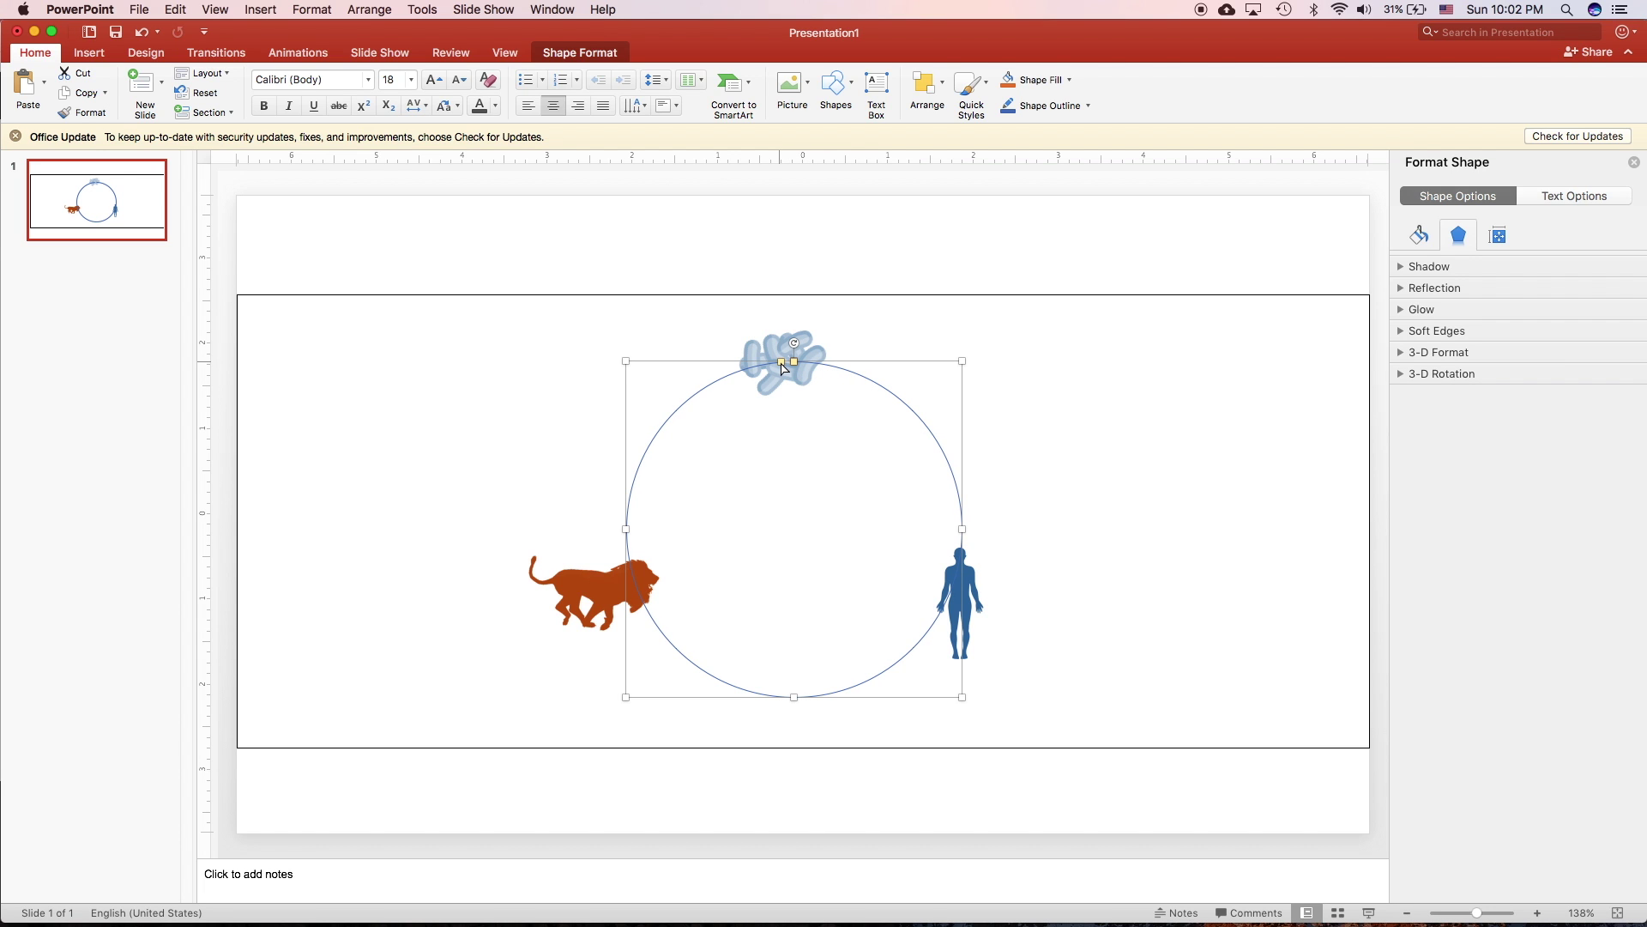
pyautogui.moveTo(783, 367); pyautogui.dragTo(951, 538)
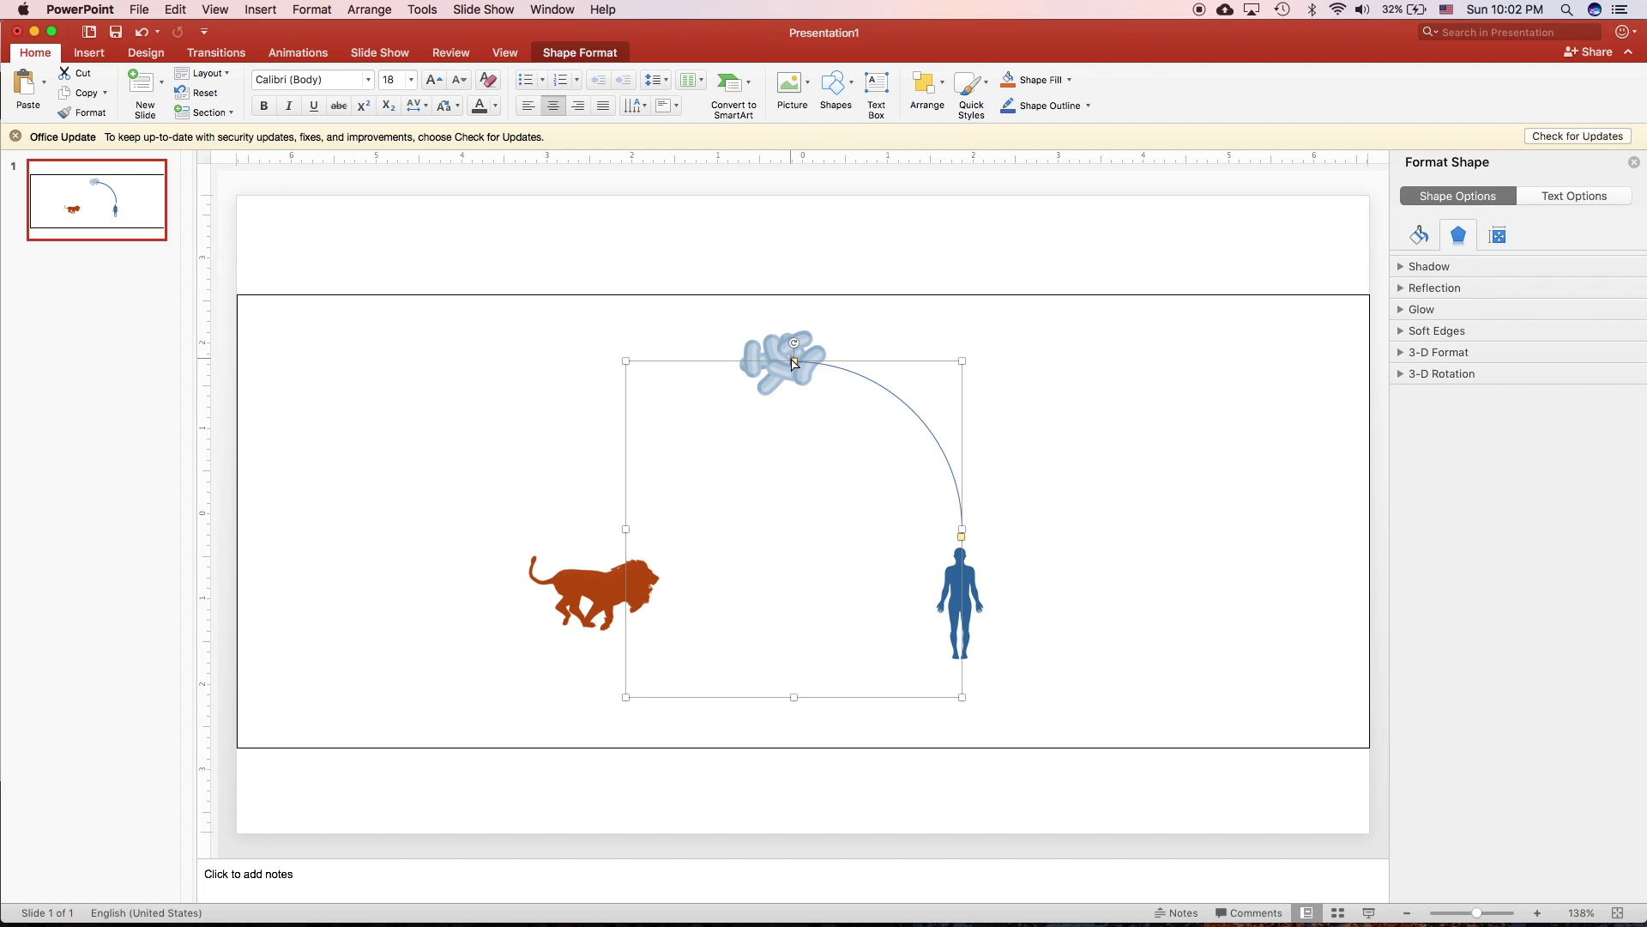
pyautogui.moveTo(794, 362); pyautogui.dragTo(885, 388)
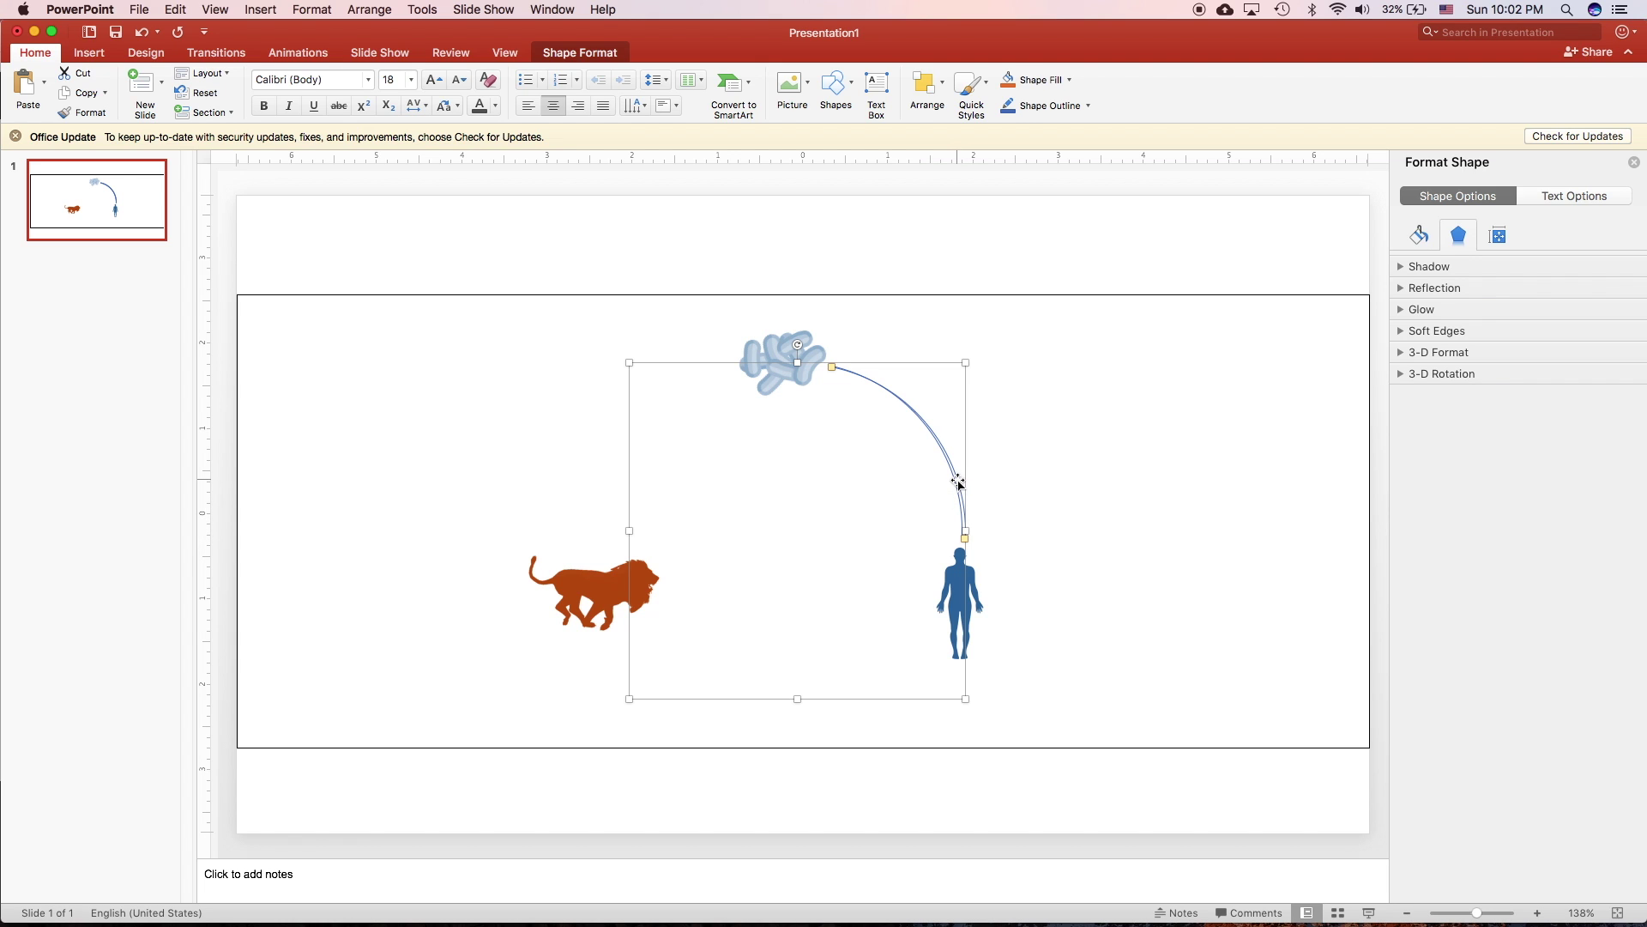
pyautogui.press('Left')
pyautogui.press('Left')
pyautogui.press('Left')
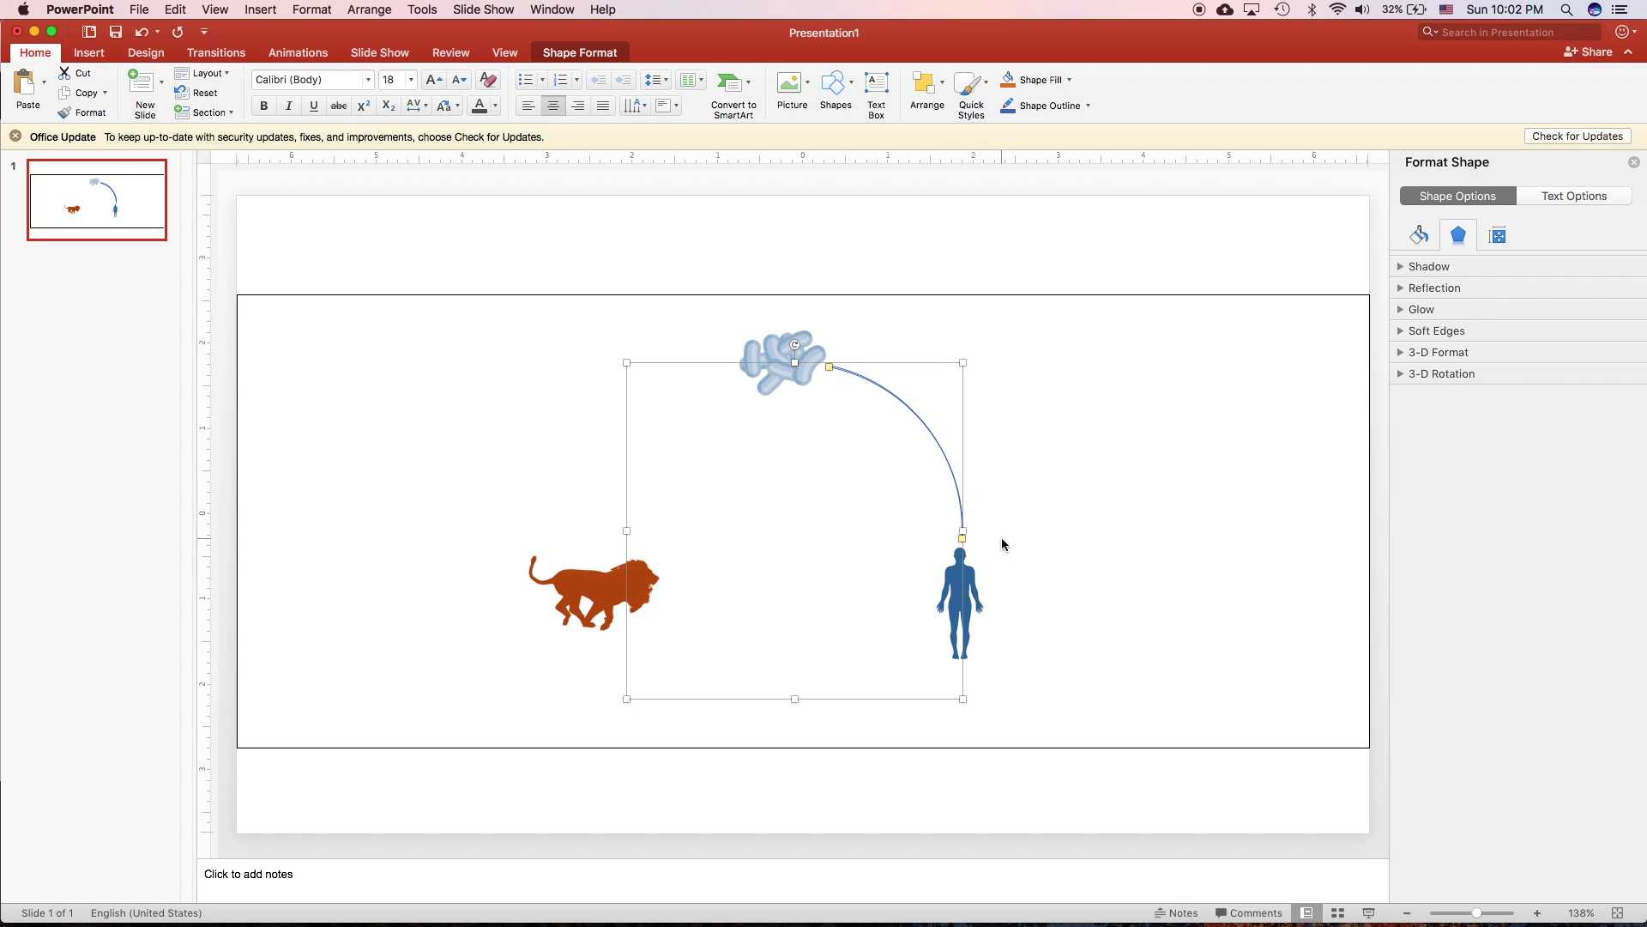
# - Extend the arcs so they also run from the lion up toward the bacteria
pyautogui.moveTo(966, 542); pyautogui.dragTo(618, 632)
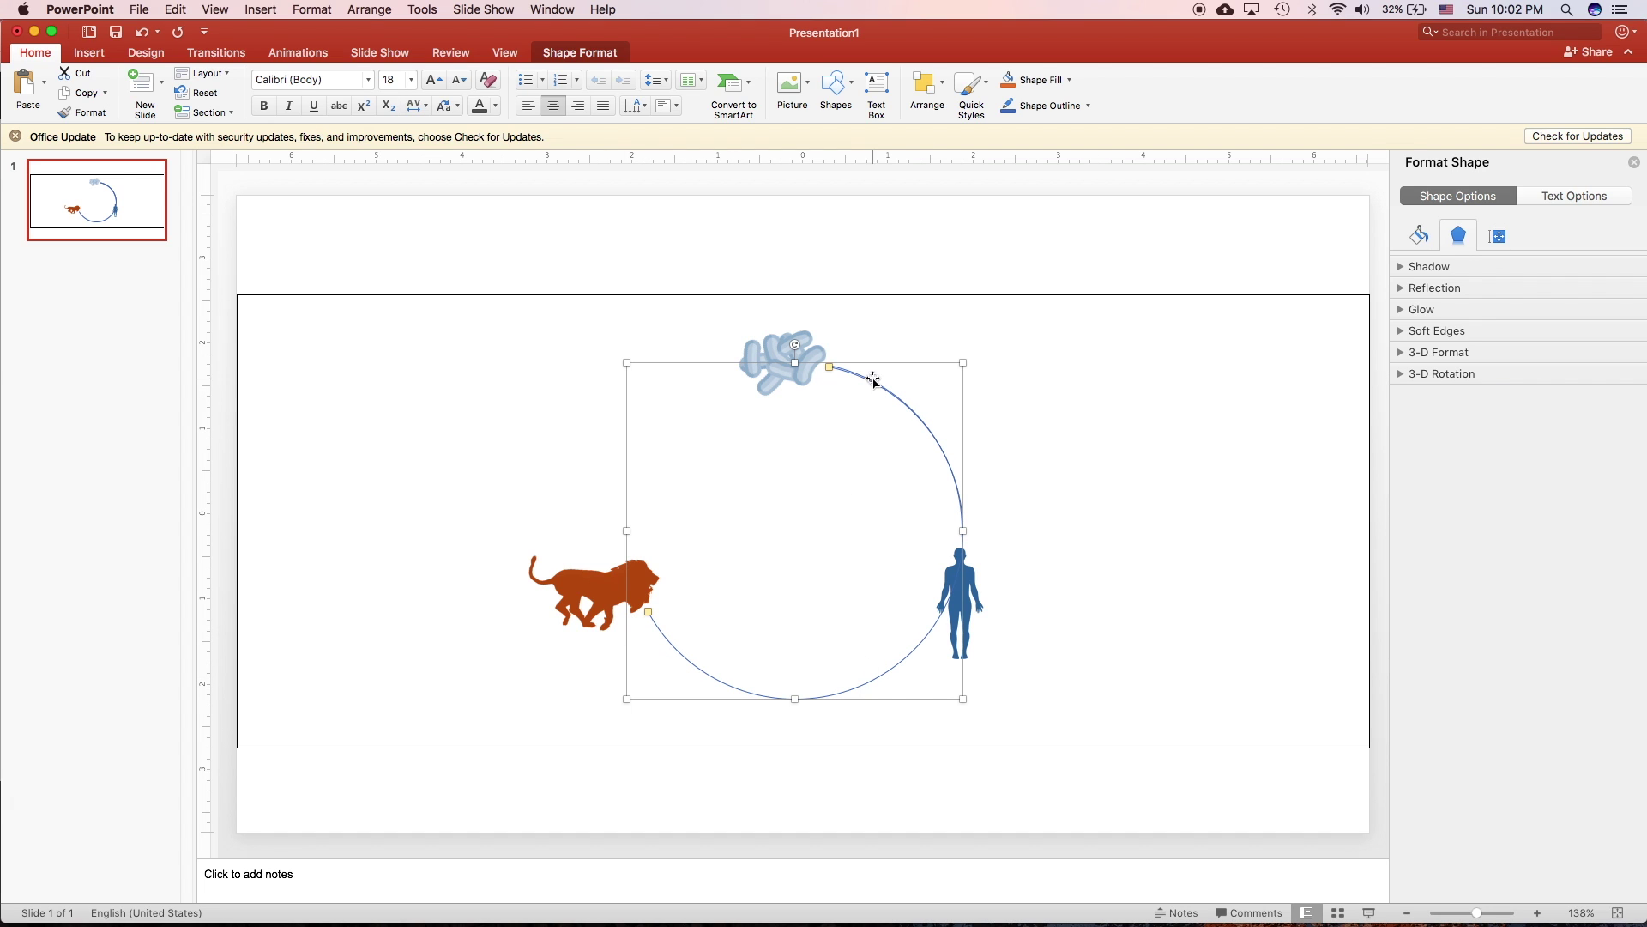
pyautogui.click(857, 397)
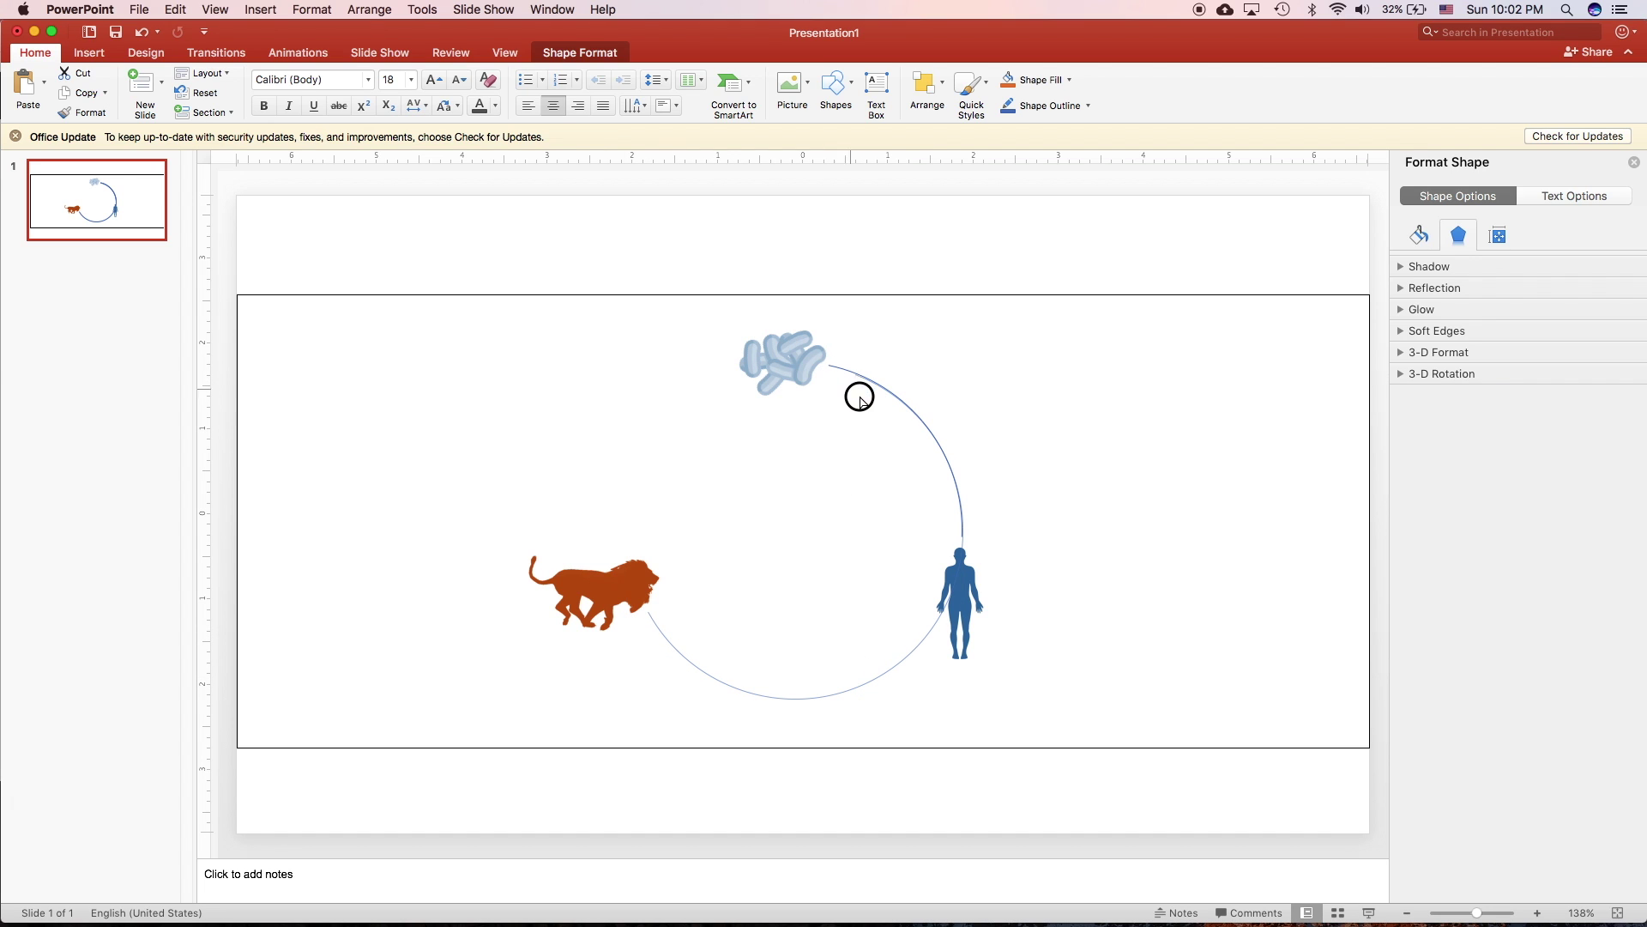
pyautogui.click(941, 630)
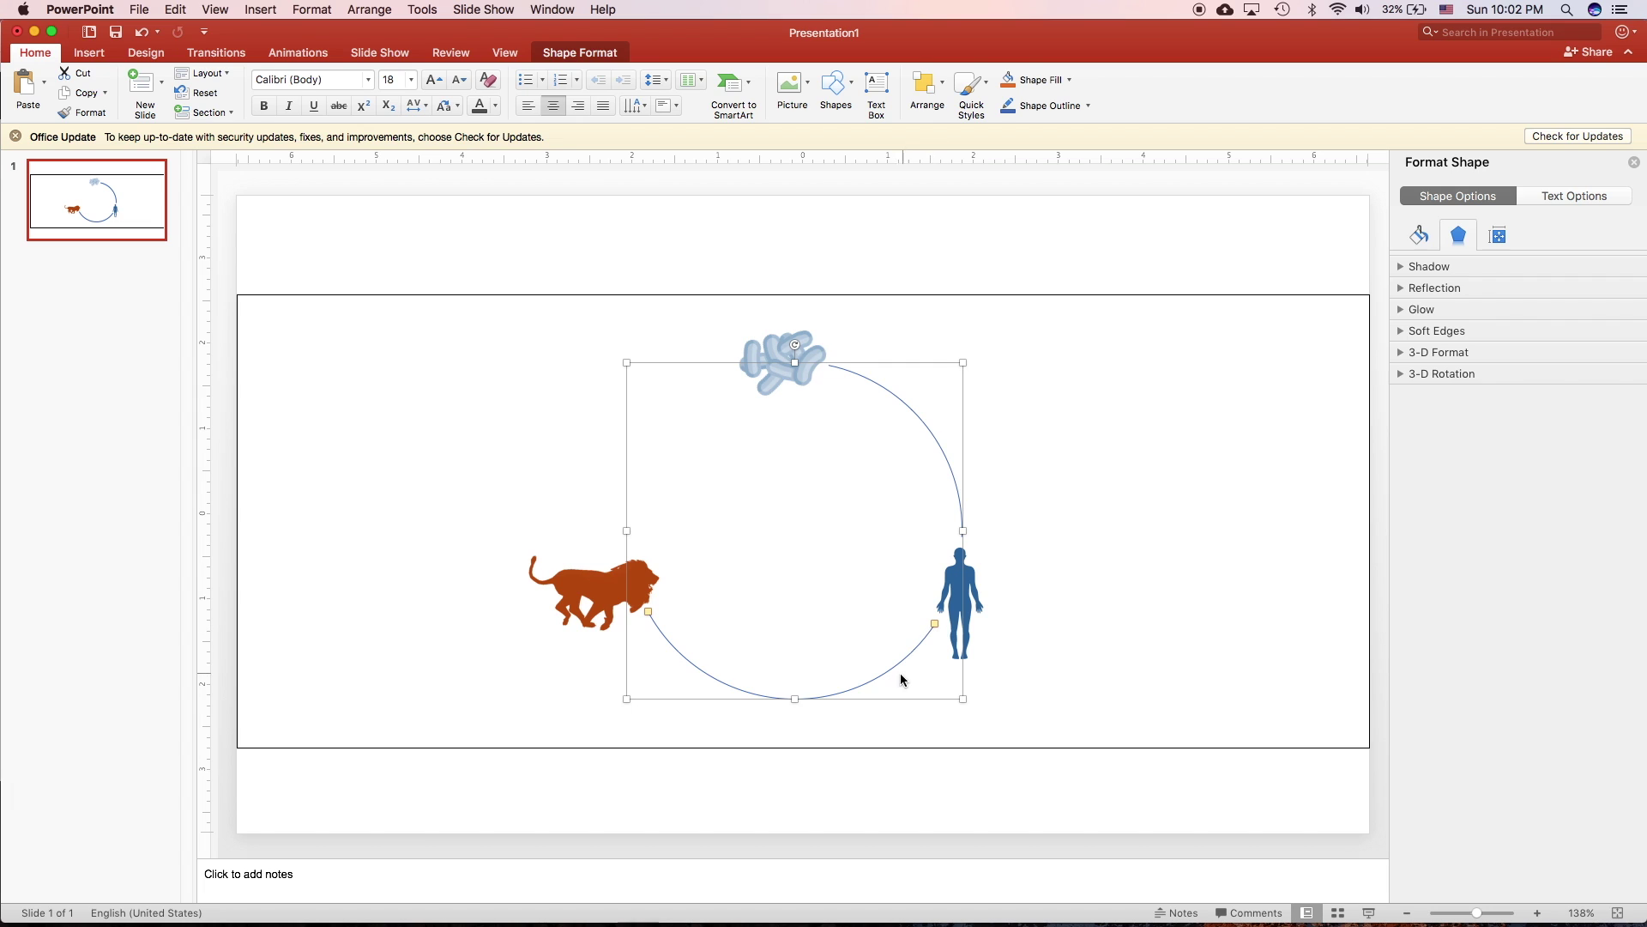
pyautogui.click(954, 479)
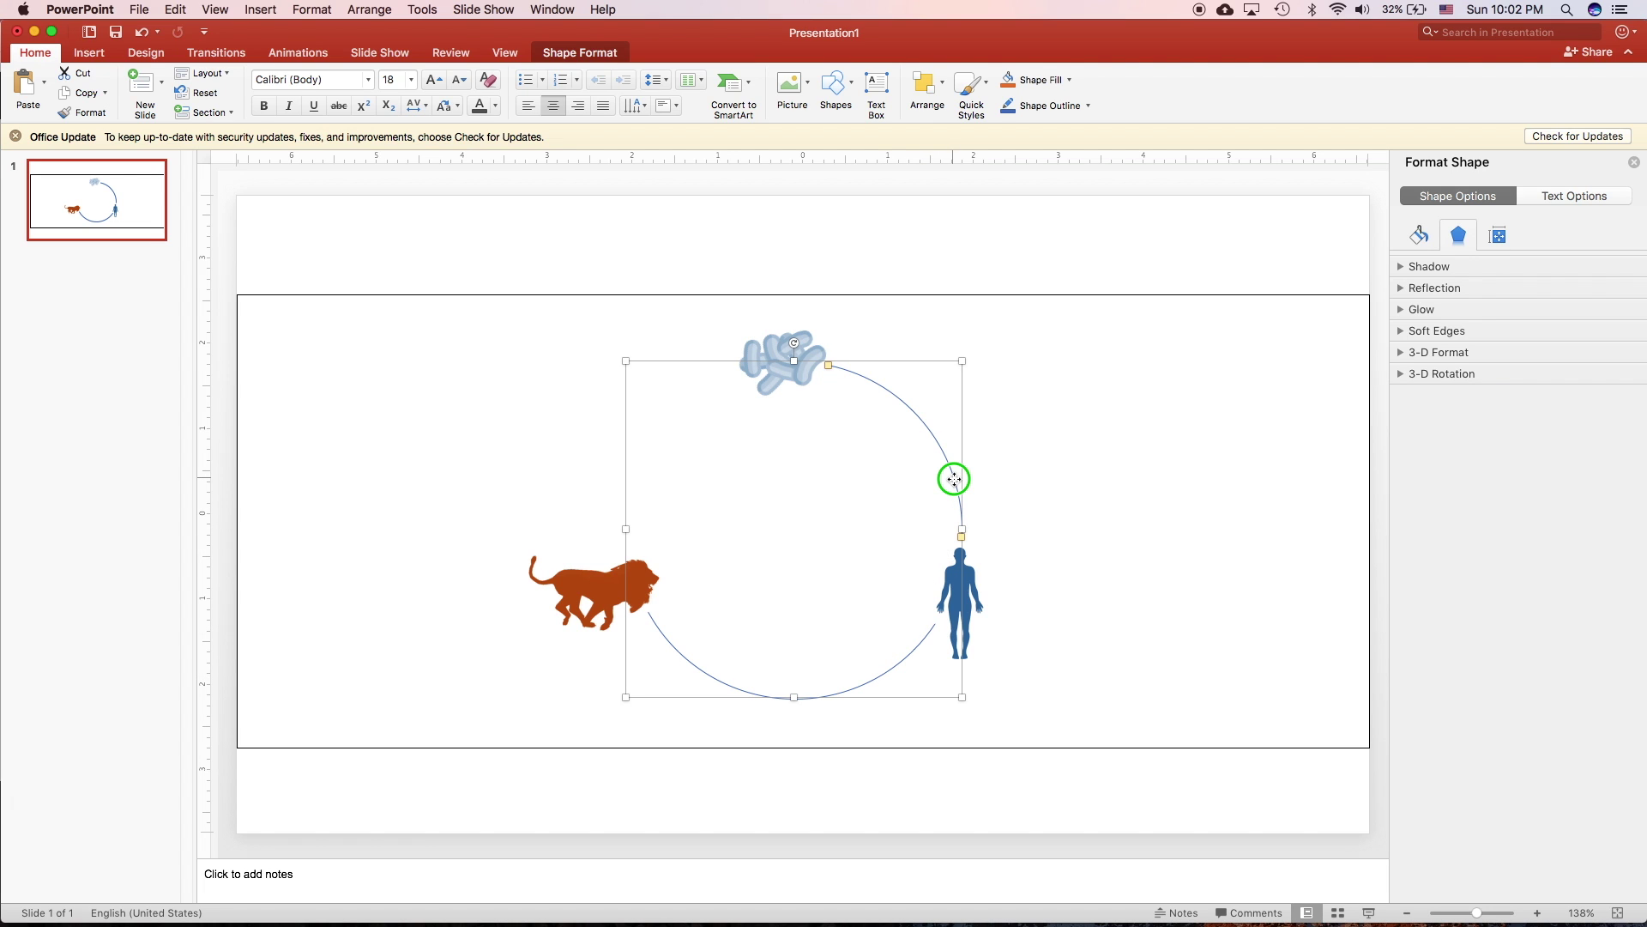
pyautogui.moveTo(954, 480); pyautogui.dragTo(957, 483)
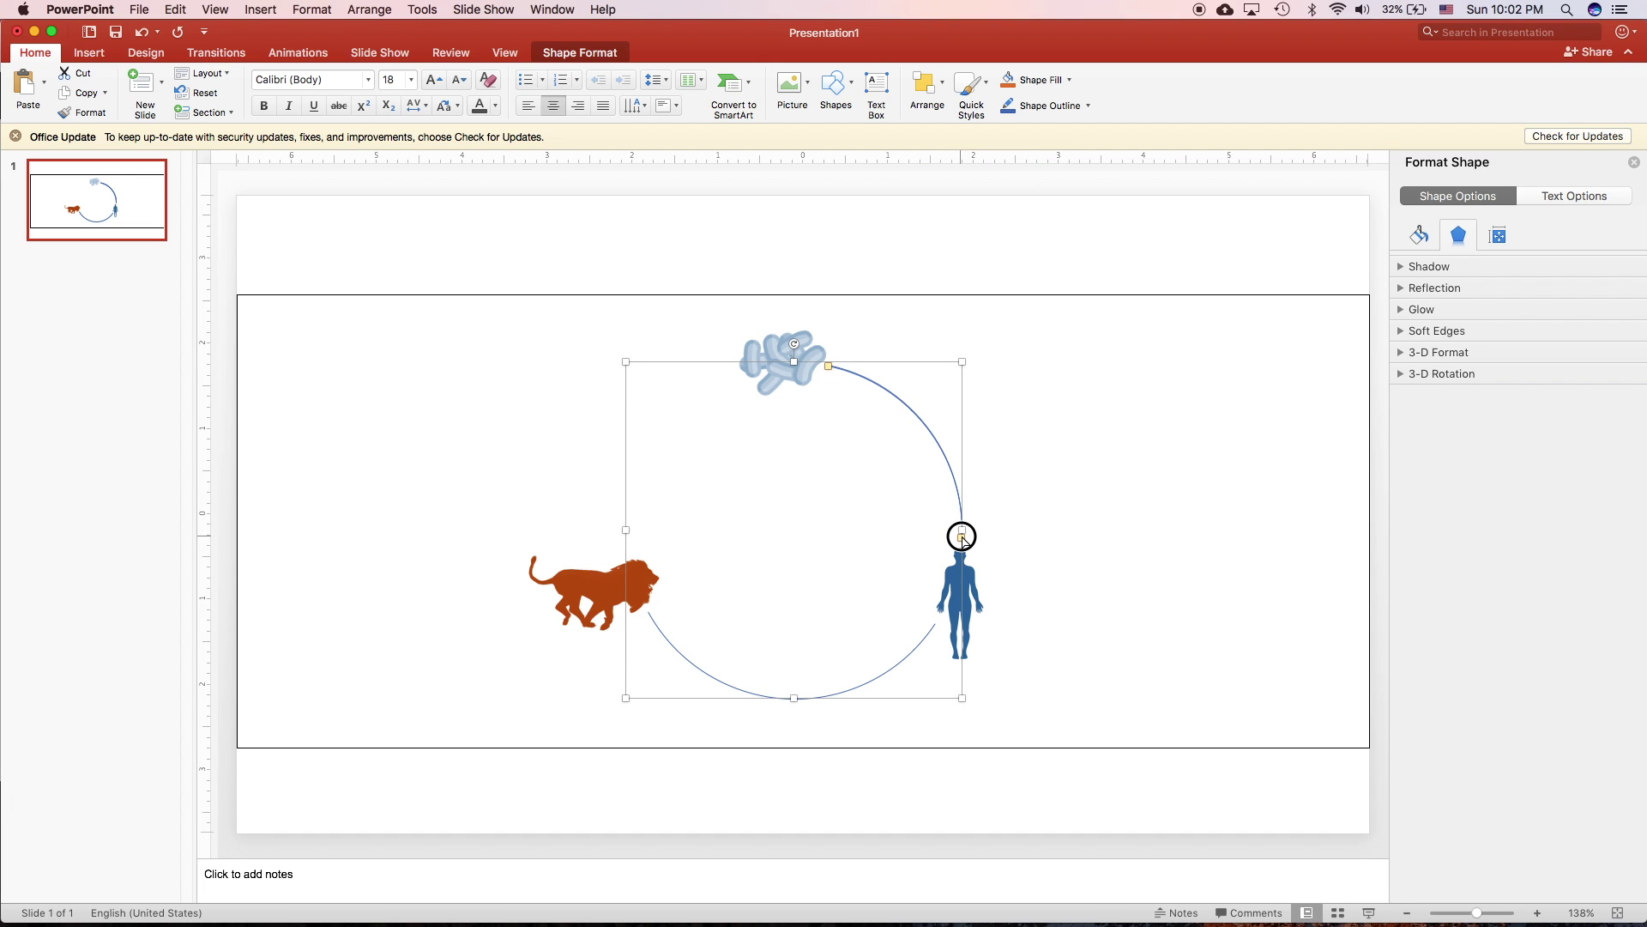
pyautogui.moveTo(963, 537); pyautogui.dragTo(743, 397)
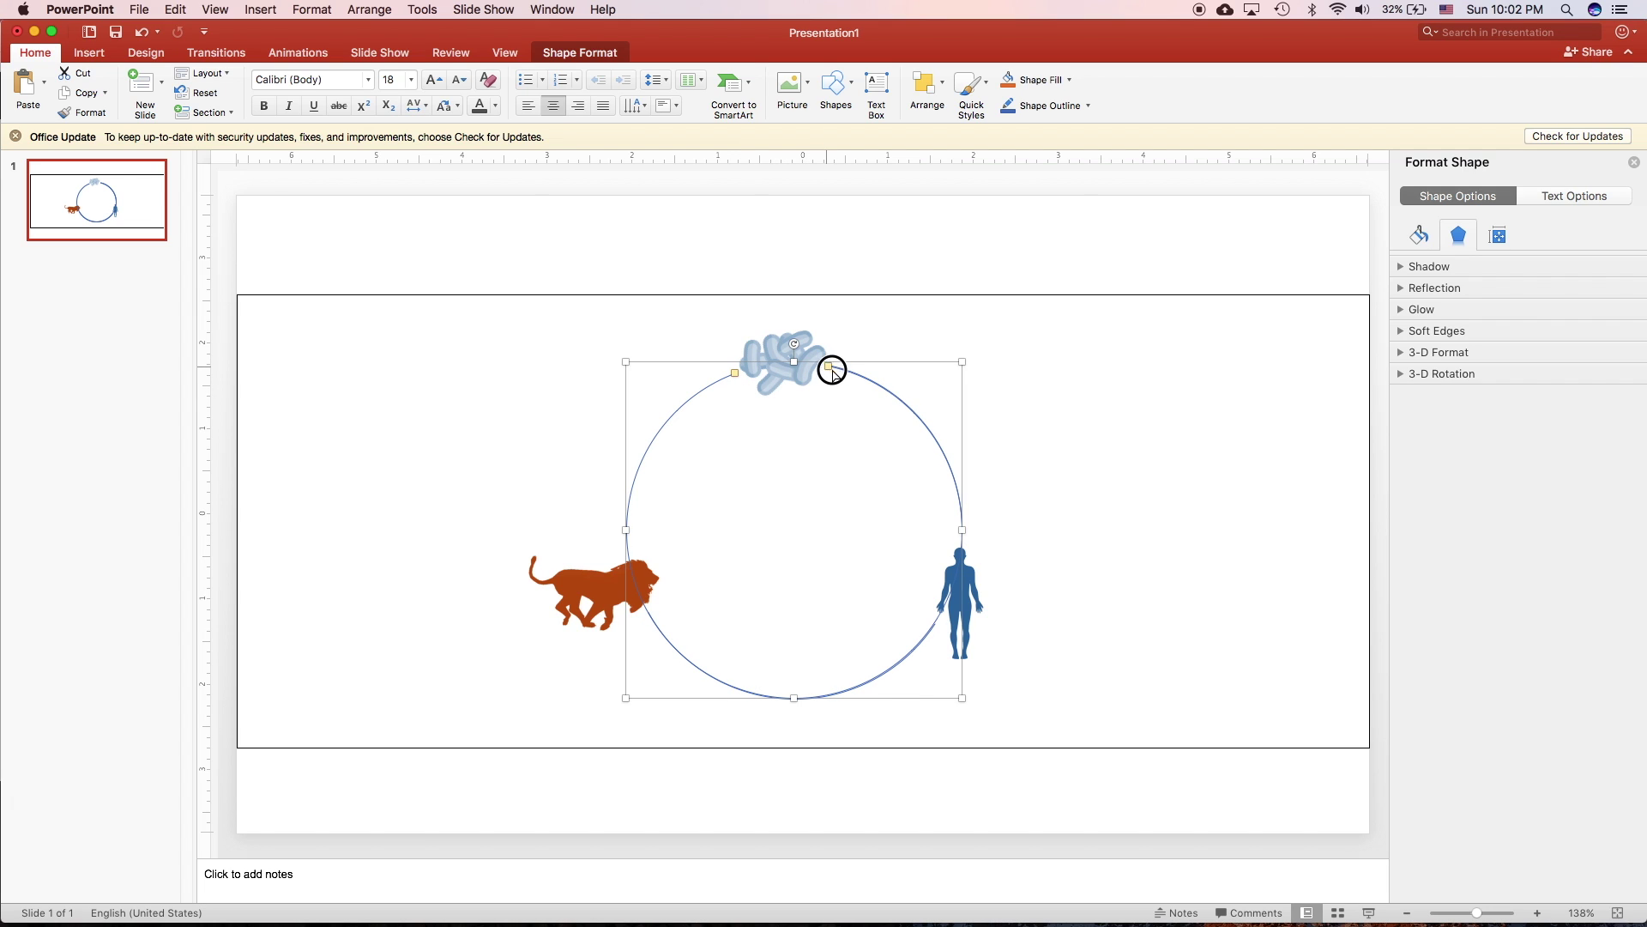
pyautogui.moveTo(831, 370); pyautogui.dragTo(643, 557)
pyautogui.click(1049, 623)
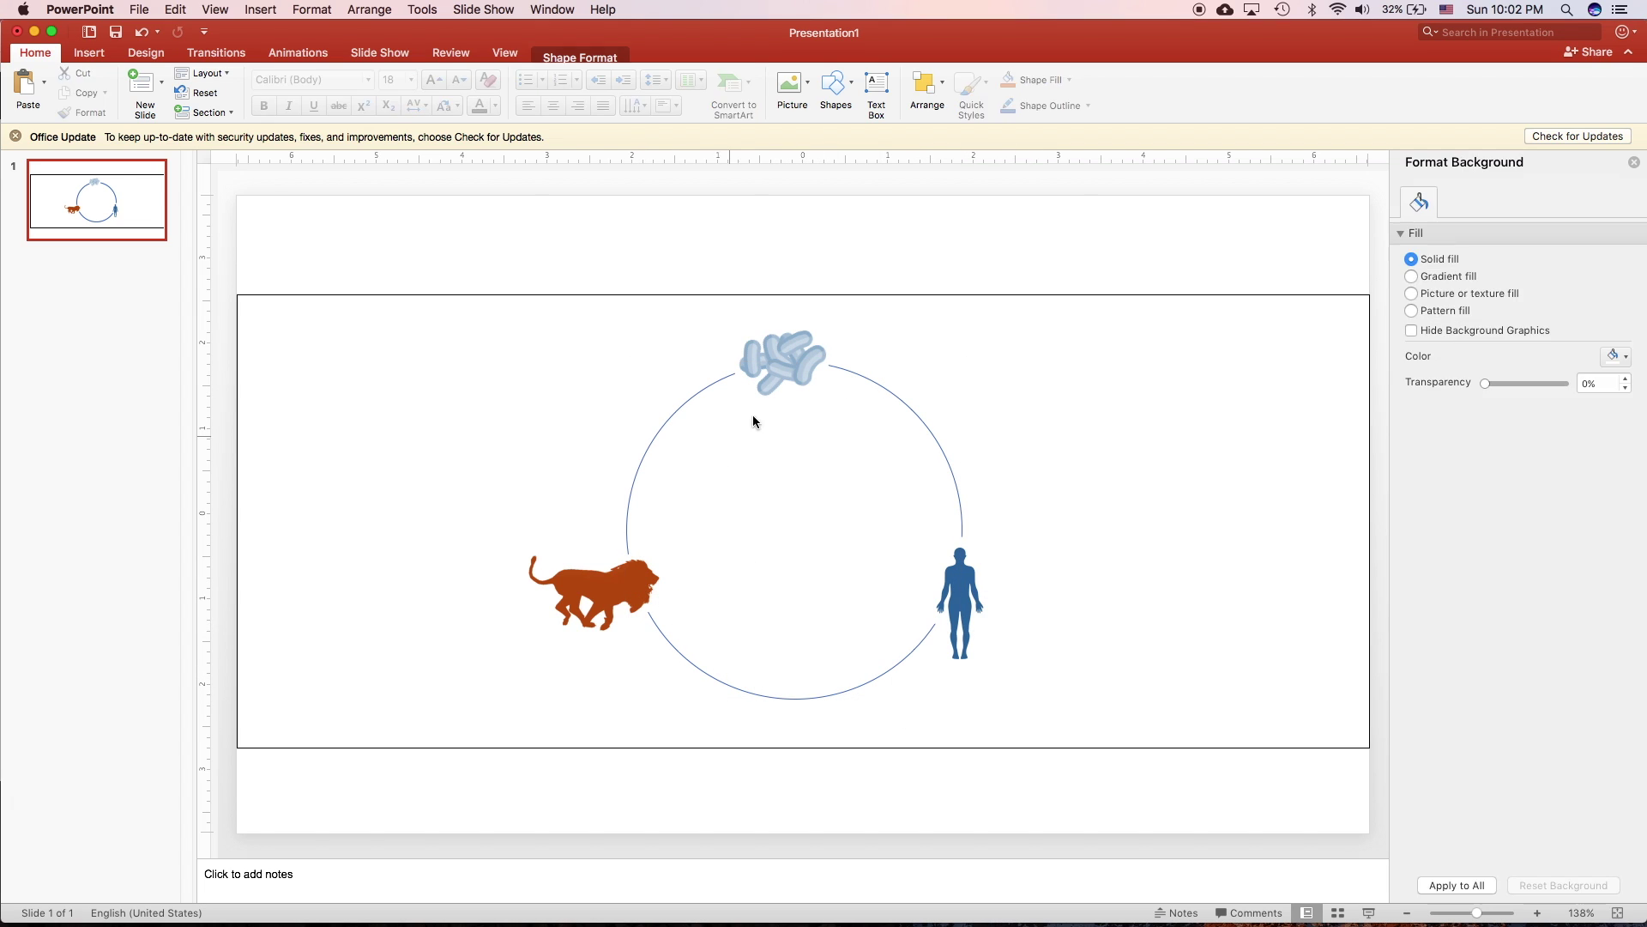
pyautogui.click(653, 440)
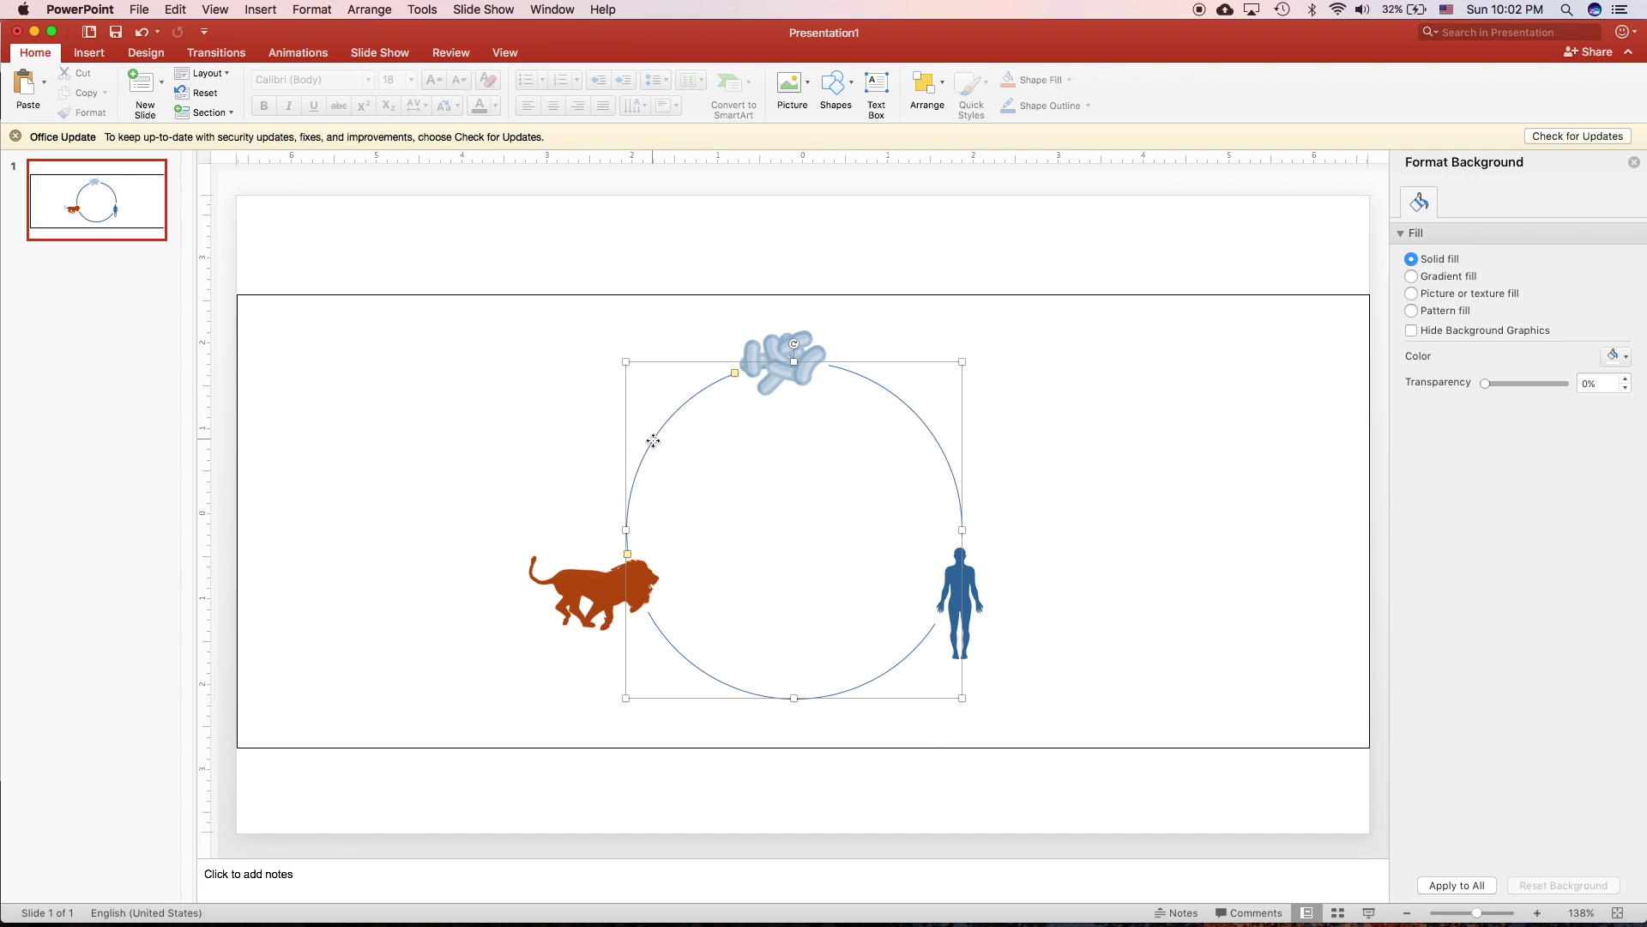
pyautogui.click(1092, 532)
pyautogui.click(858, 377)
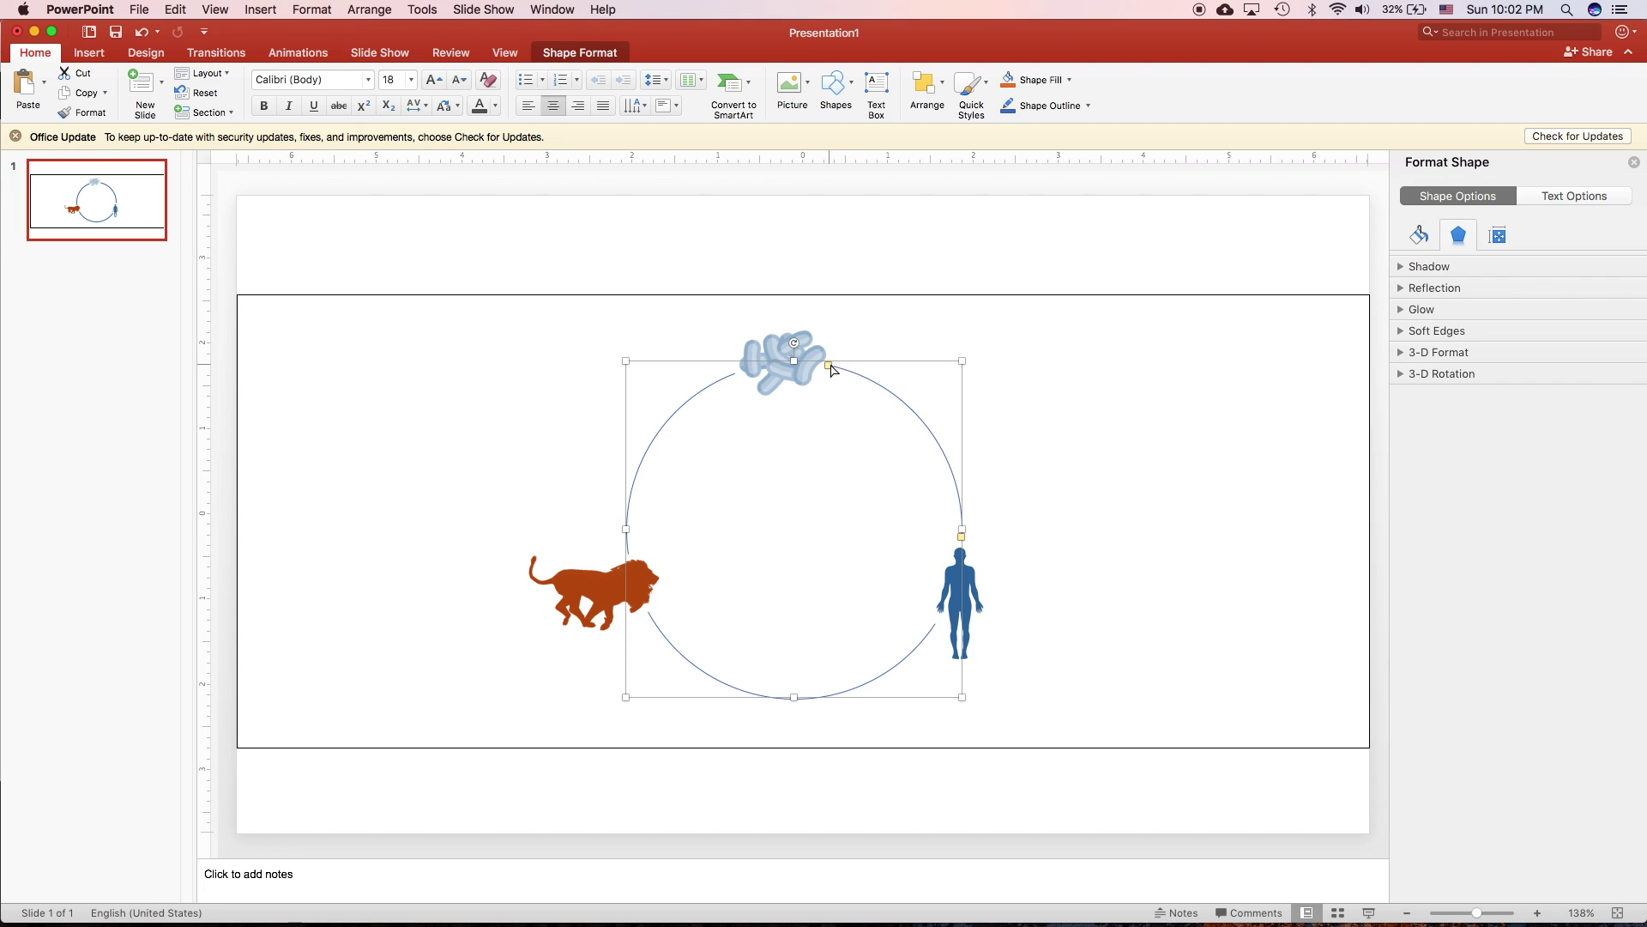
# - Rotate the bacteria picture to a new angle and reselect the connecting circle
pyautogui.click(853, 370)
pyautogui.click(851, 372)
pyautogui.click(803, 373)
pyautogui.click(755, 367)
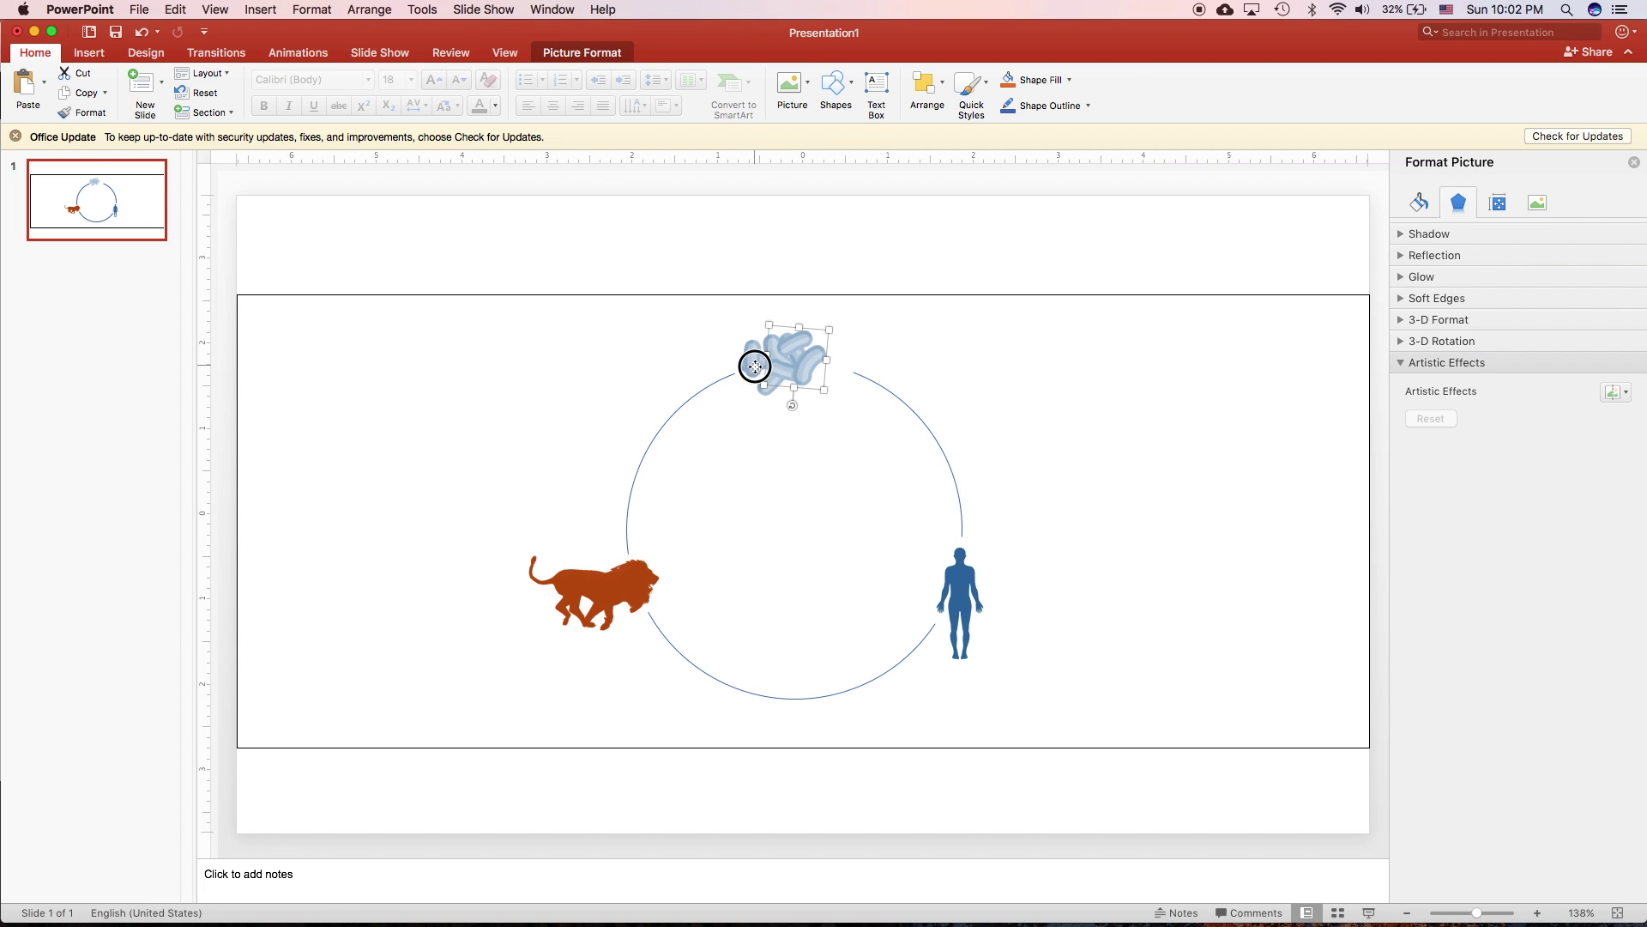
pyautogui.moveTo(792, 405); pyautogui.dragTo(842, 420)
pyautogui.click(880, 400)
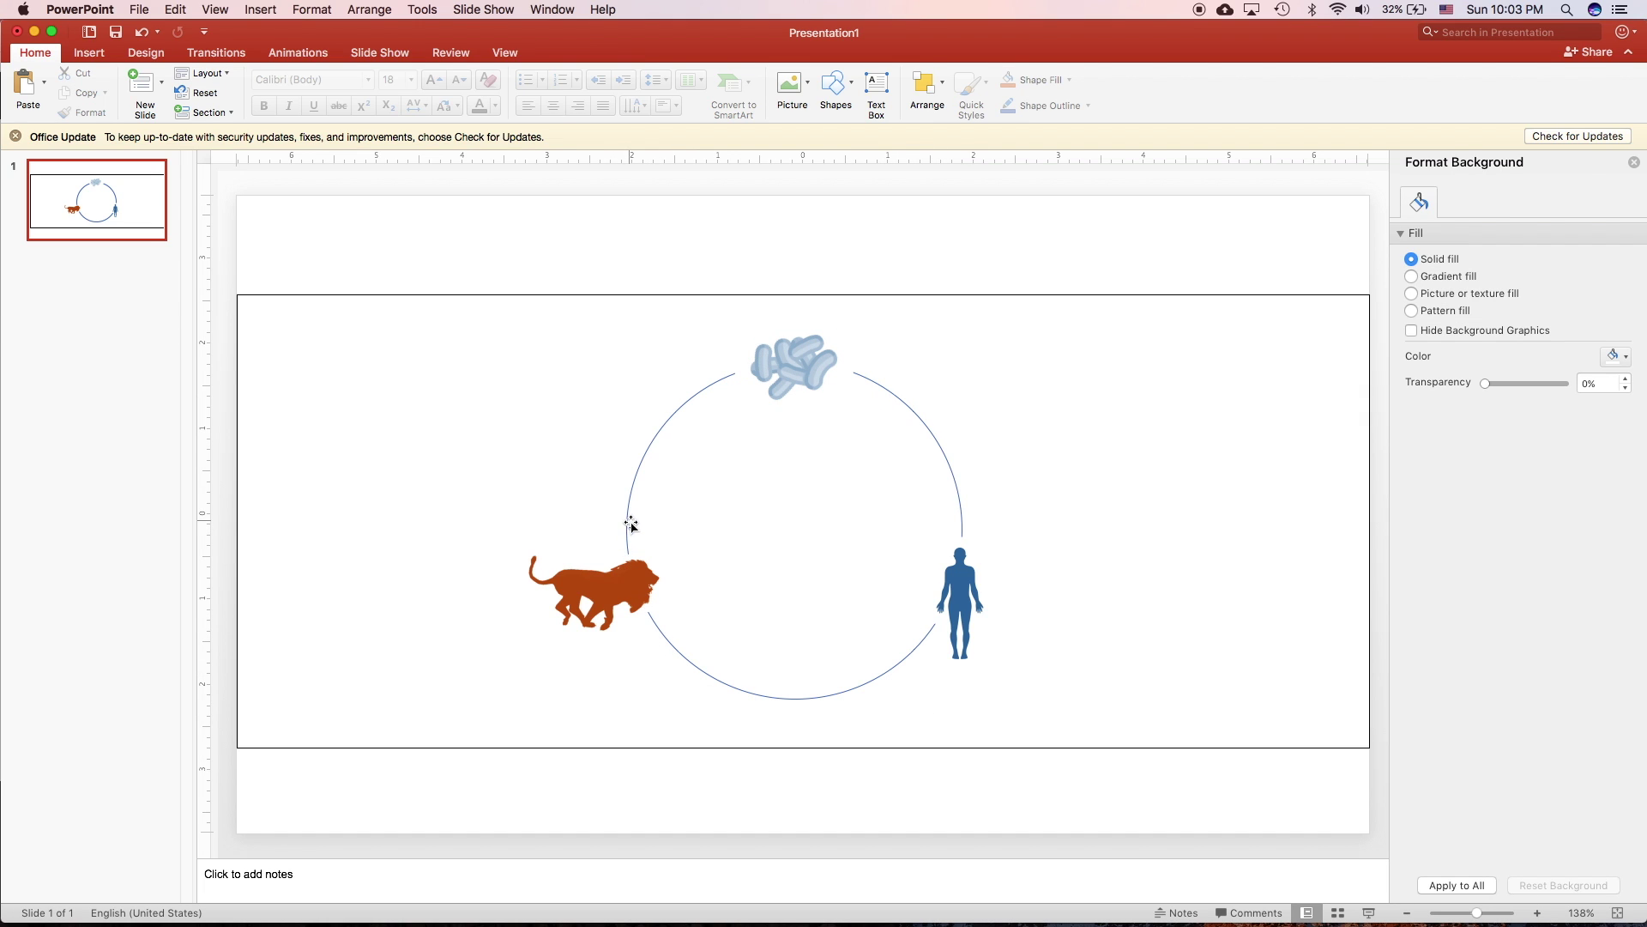
pyautogui.click(630, 524)
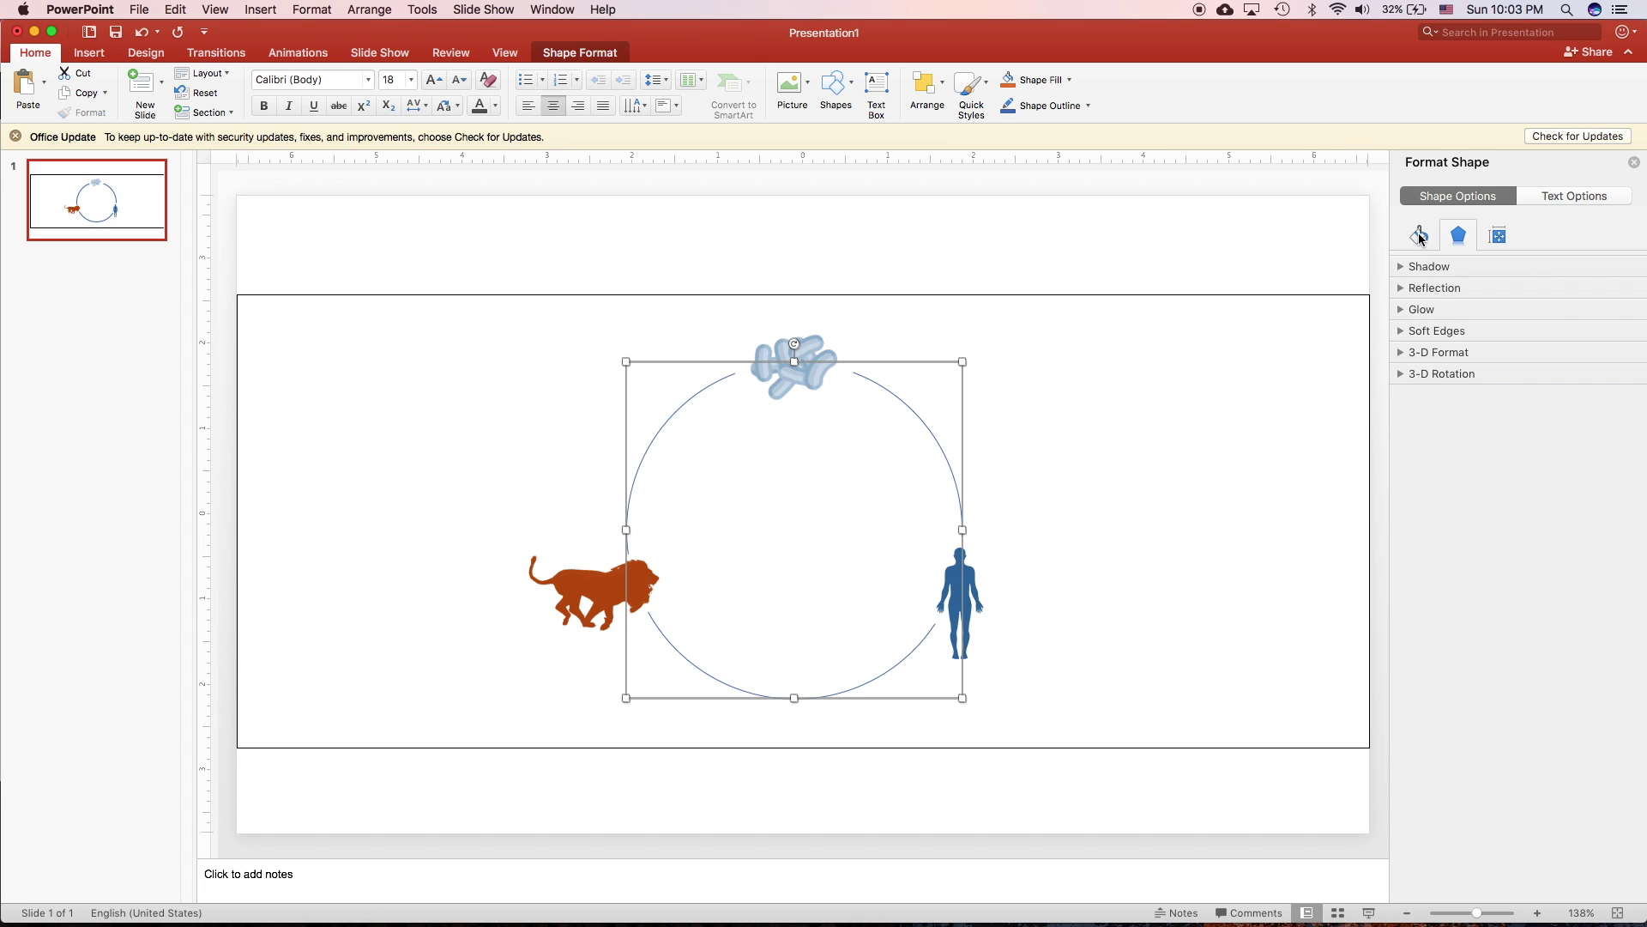
# - Give the circle's arcs double-headed arrowheads and a 4 pt line width
pyautogui.click(1420, 238)
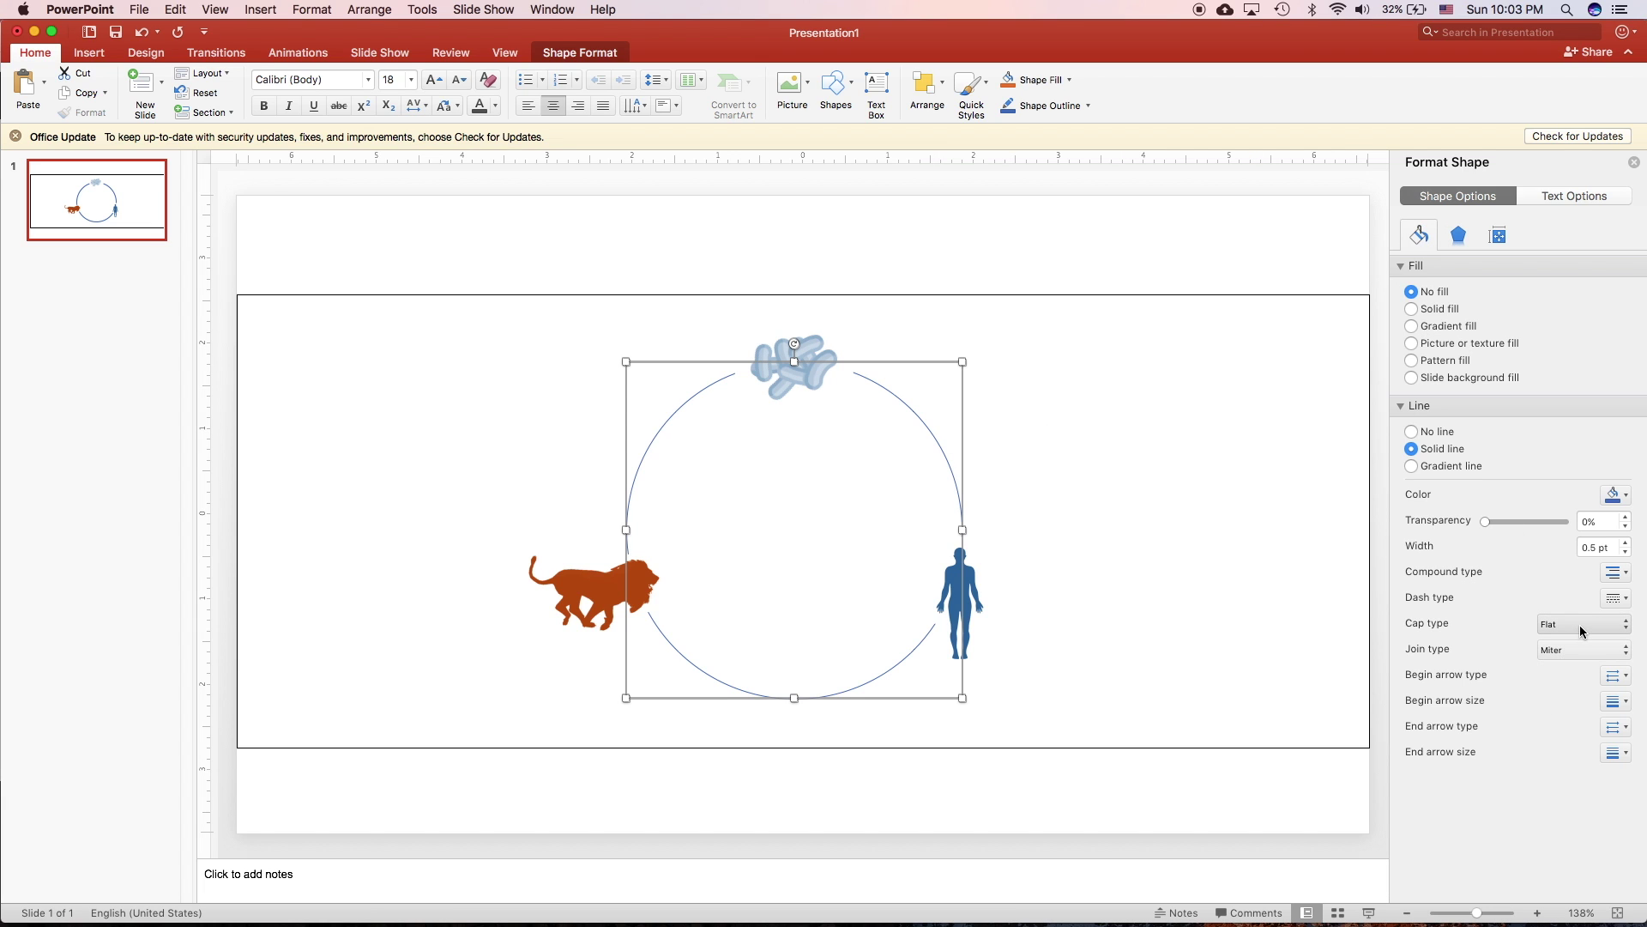
pyautogui.click(572, 56)
pyautogui.click(824, 83)
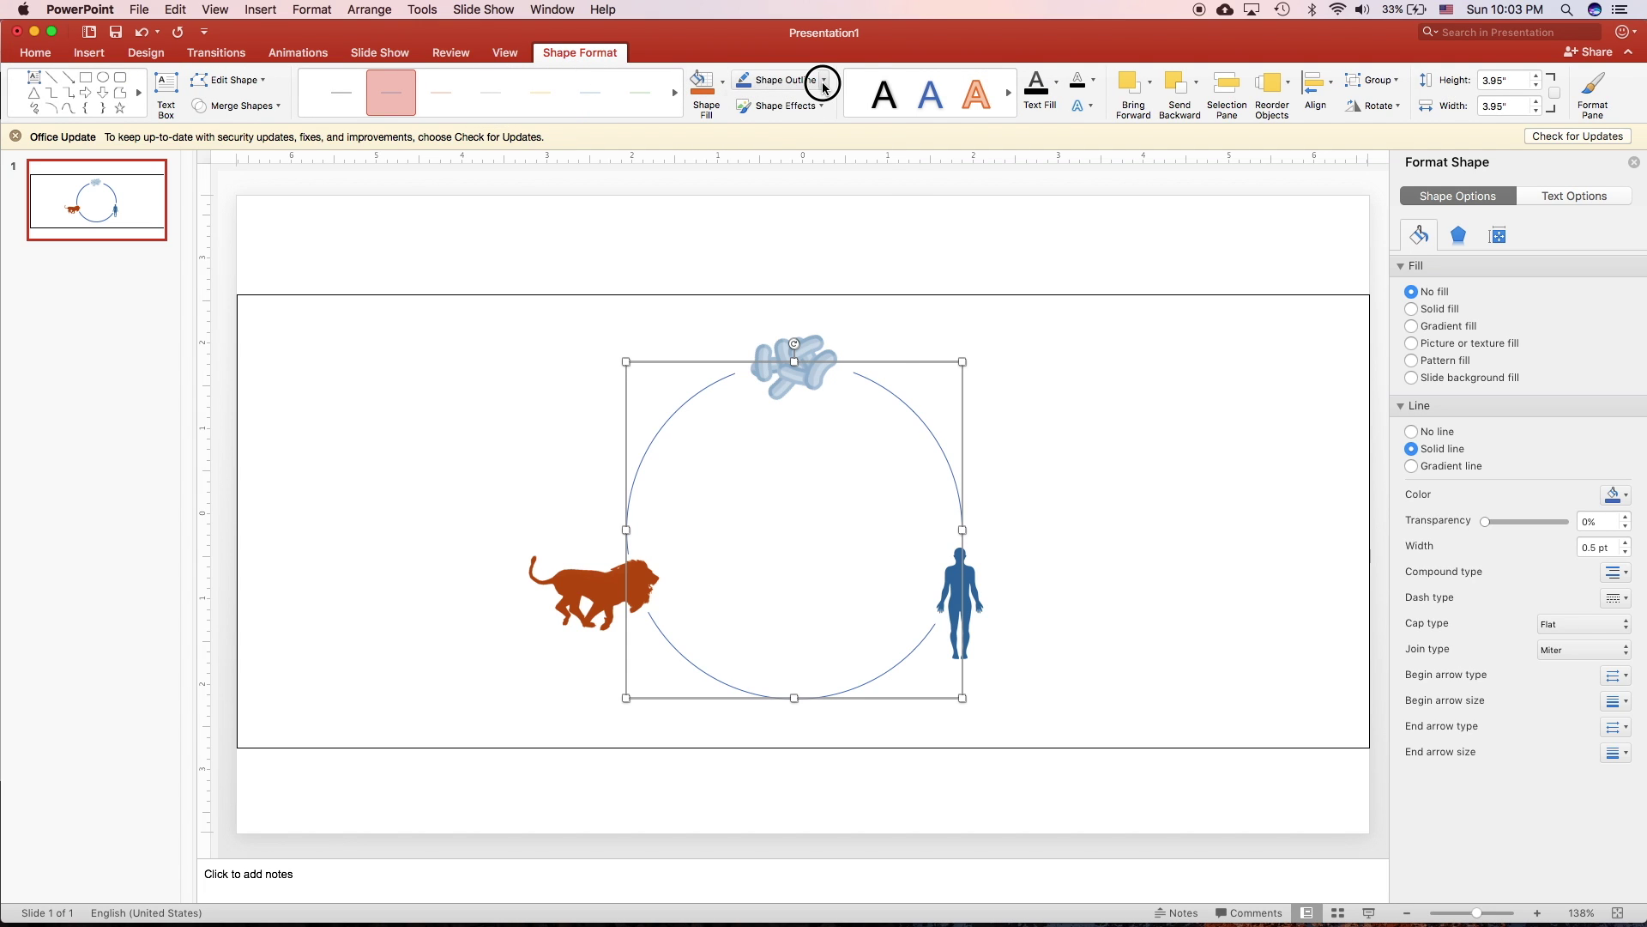
pyautogui.moveTo(858, 415)
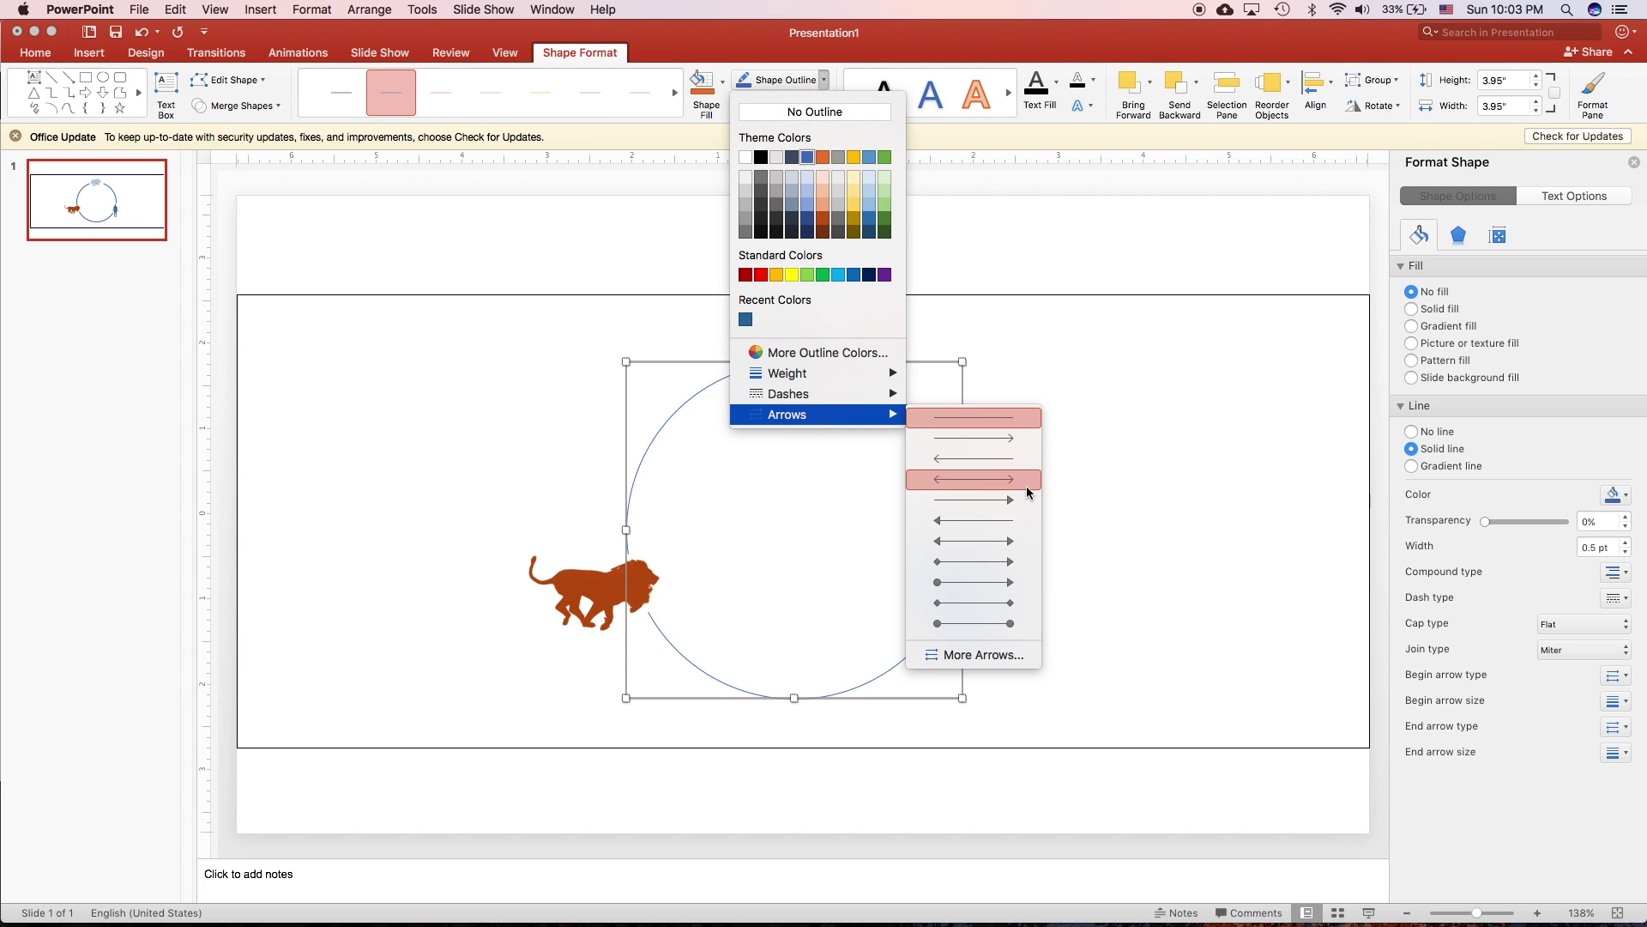
pyautogui.click(1004, 542)
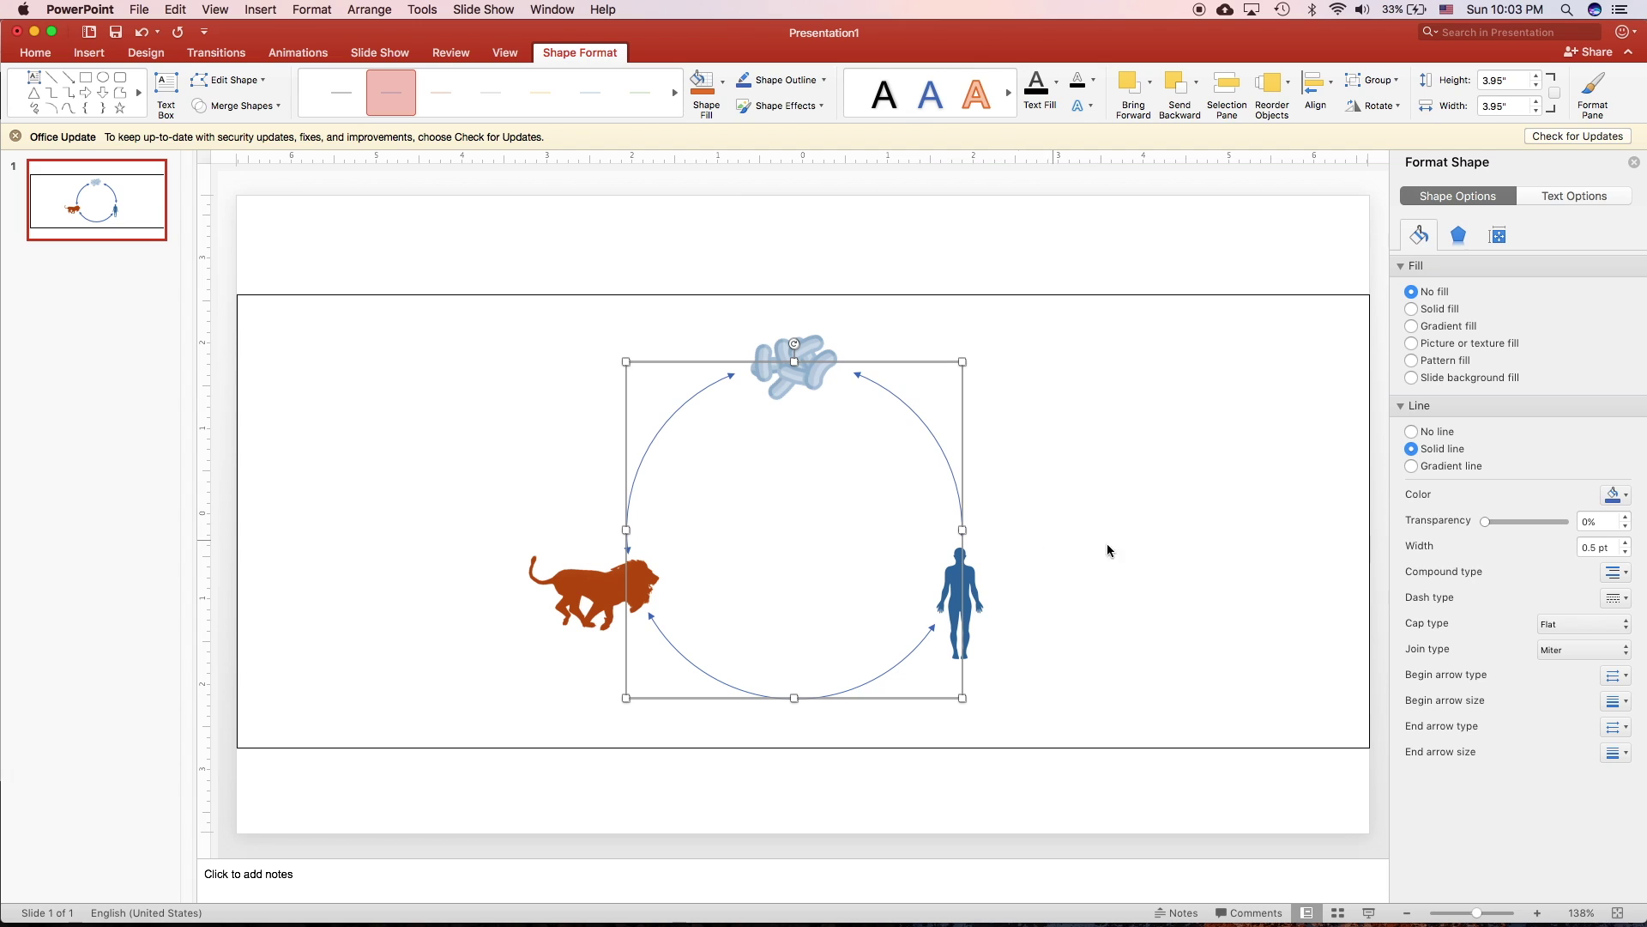
pyautogui.doubleClick(1593, 548)
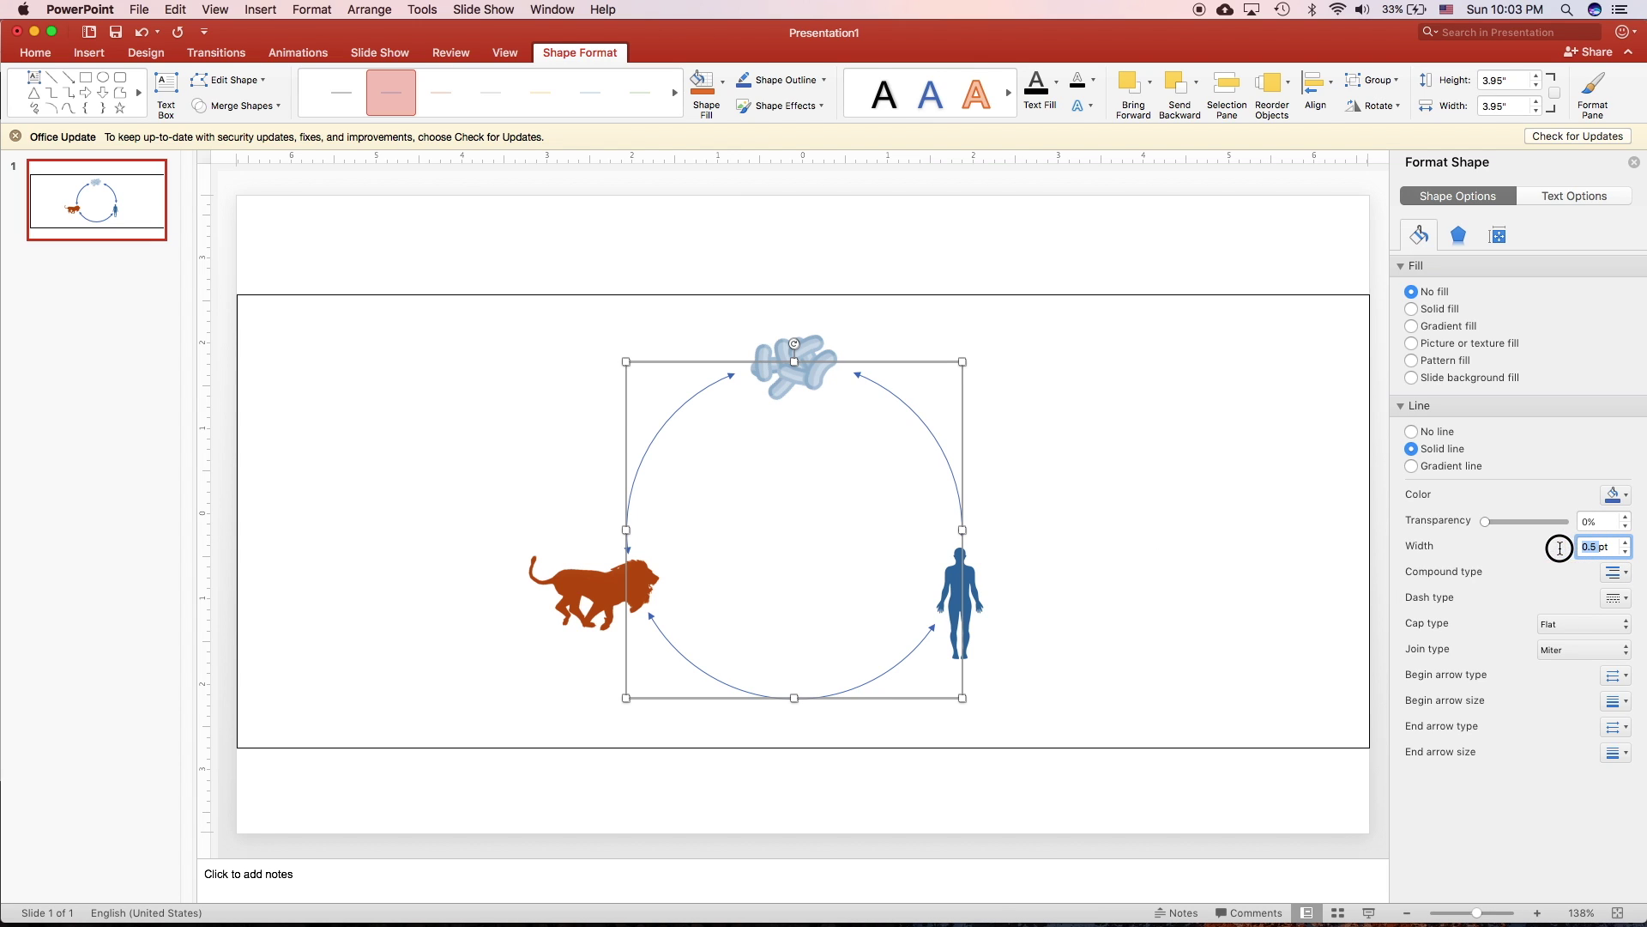
pyautogui.write('4')
pyautogui.press('Return')
pyautogui.click(1189, 547)
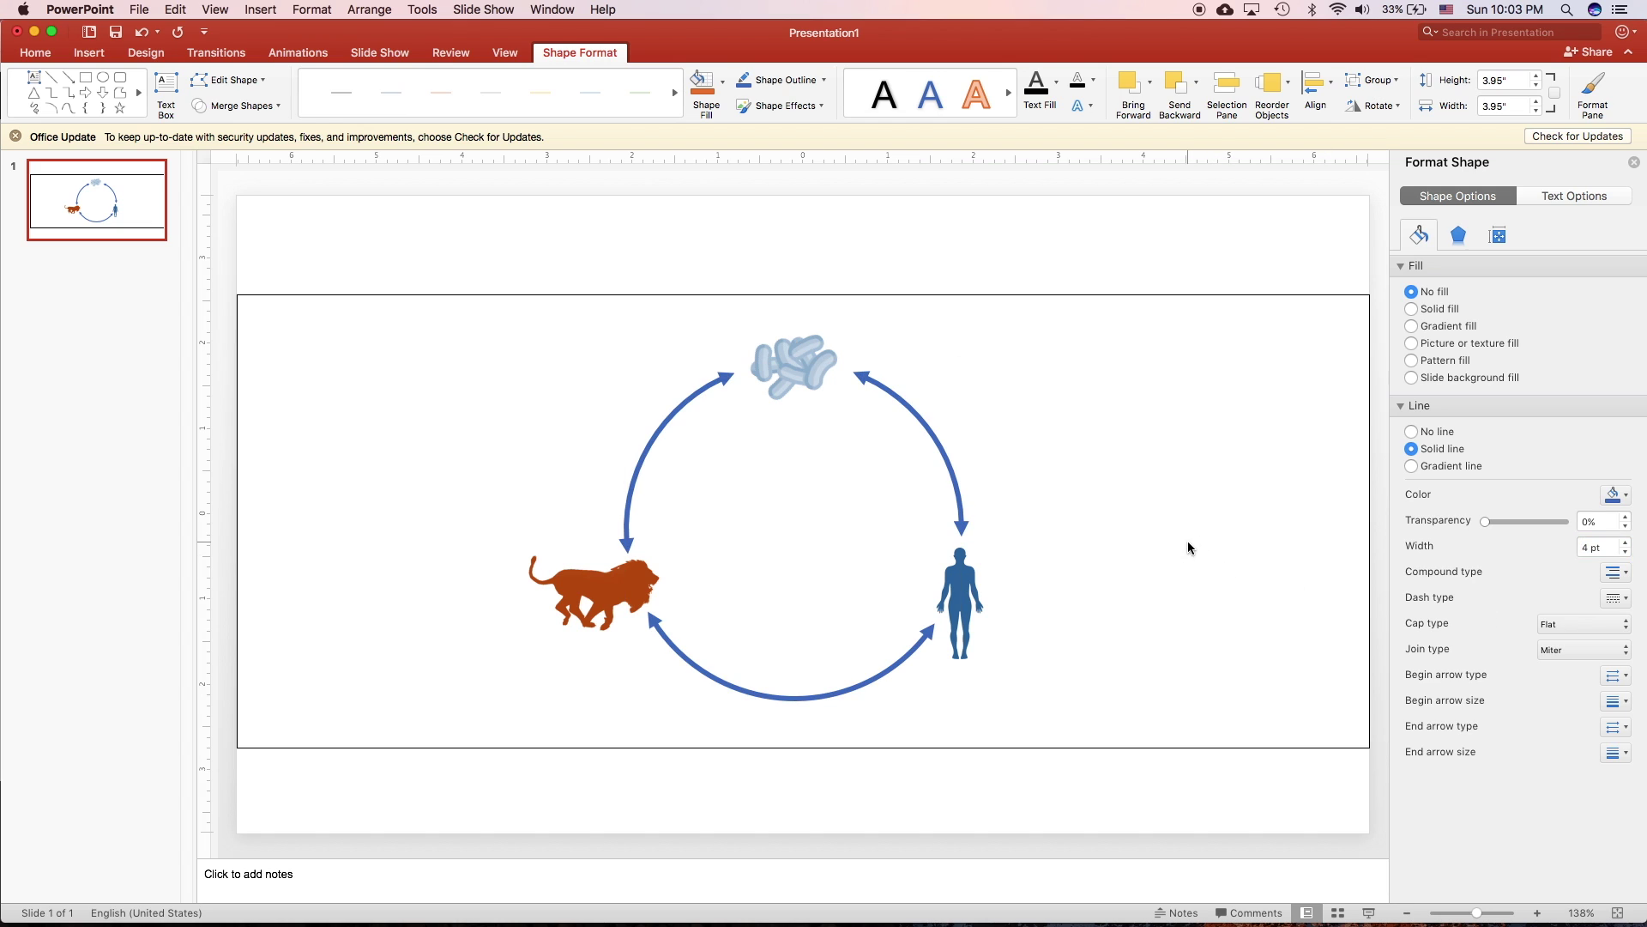
pyautogui.click(642, 455)
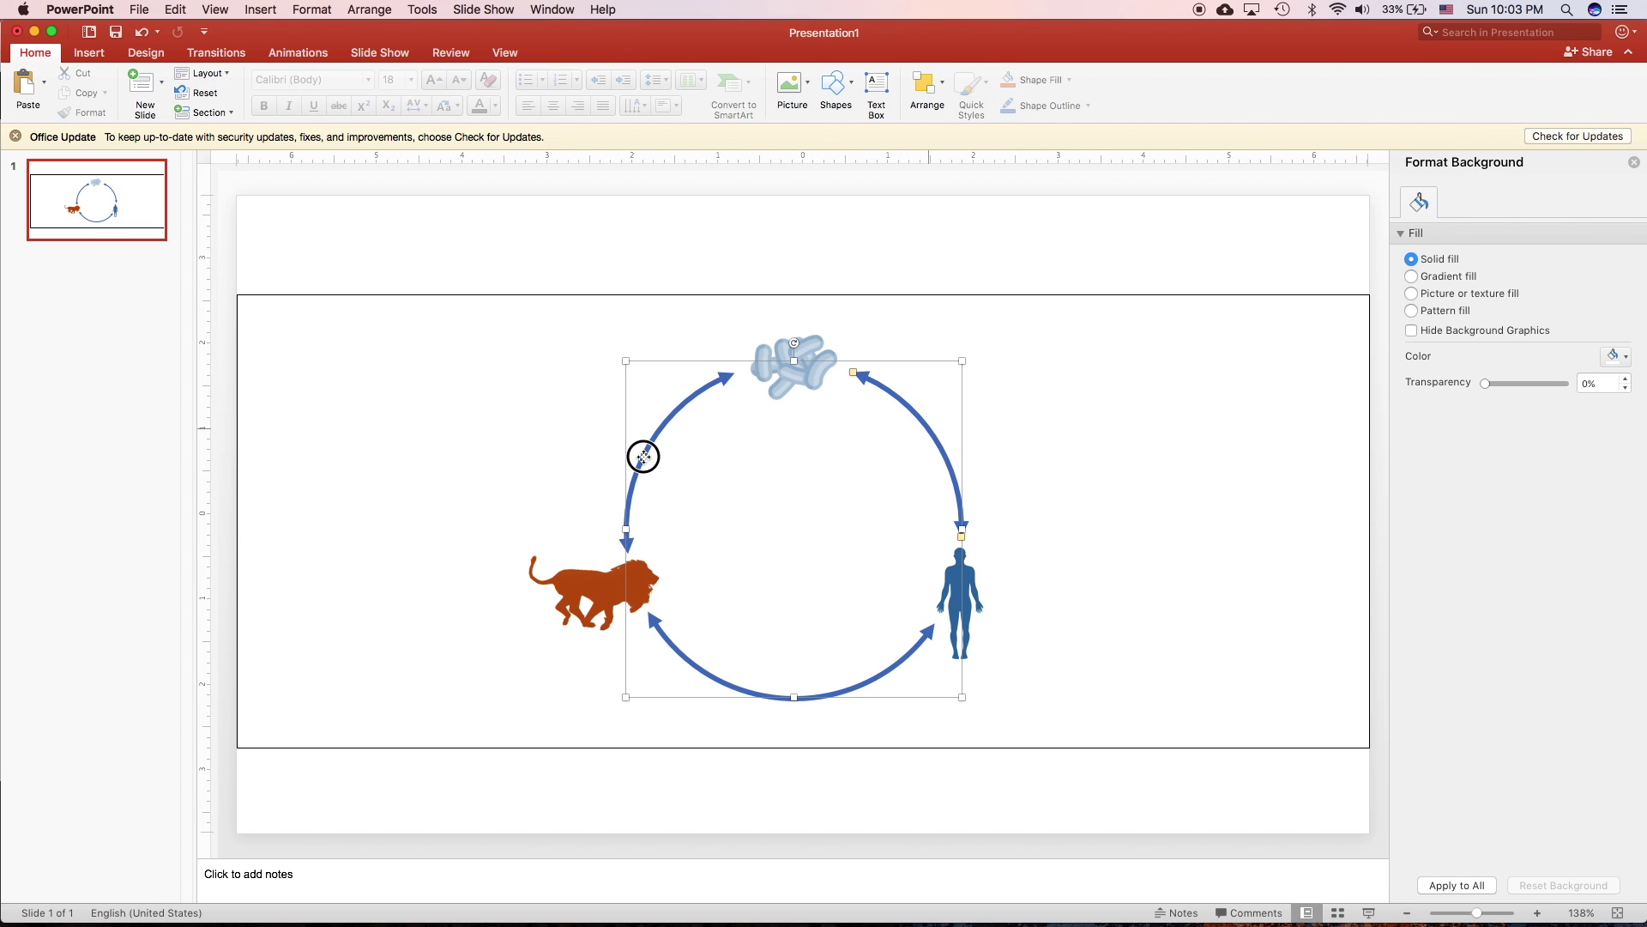
# - Colour the arrow outlines grey
pyautogui.click(709, 674)
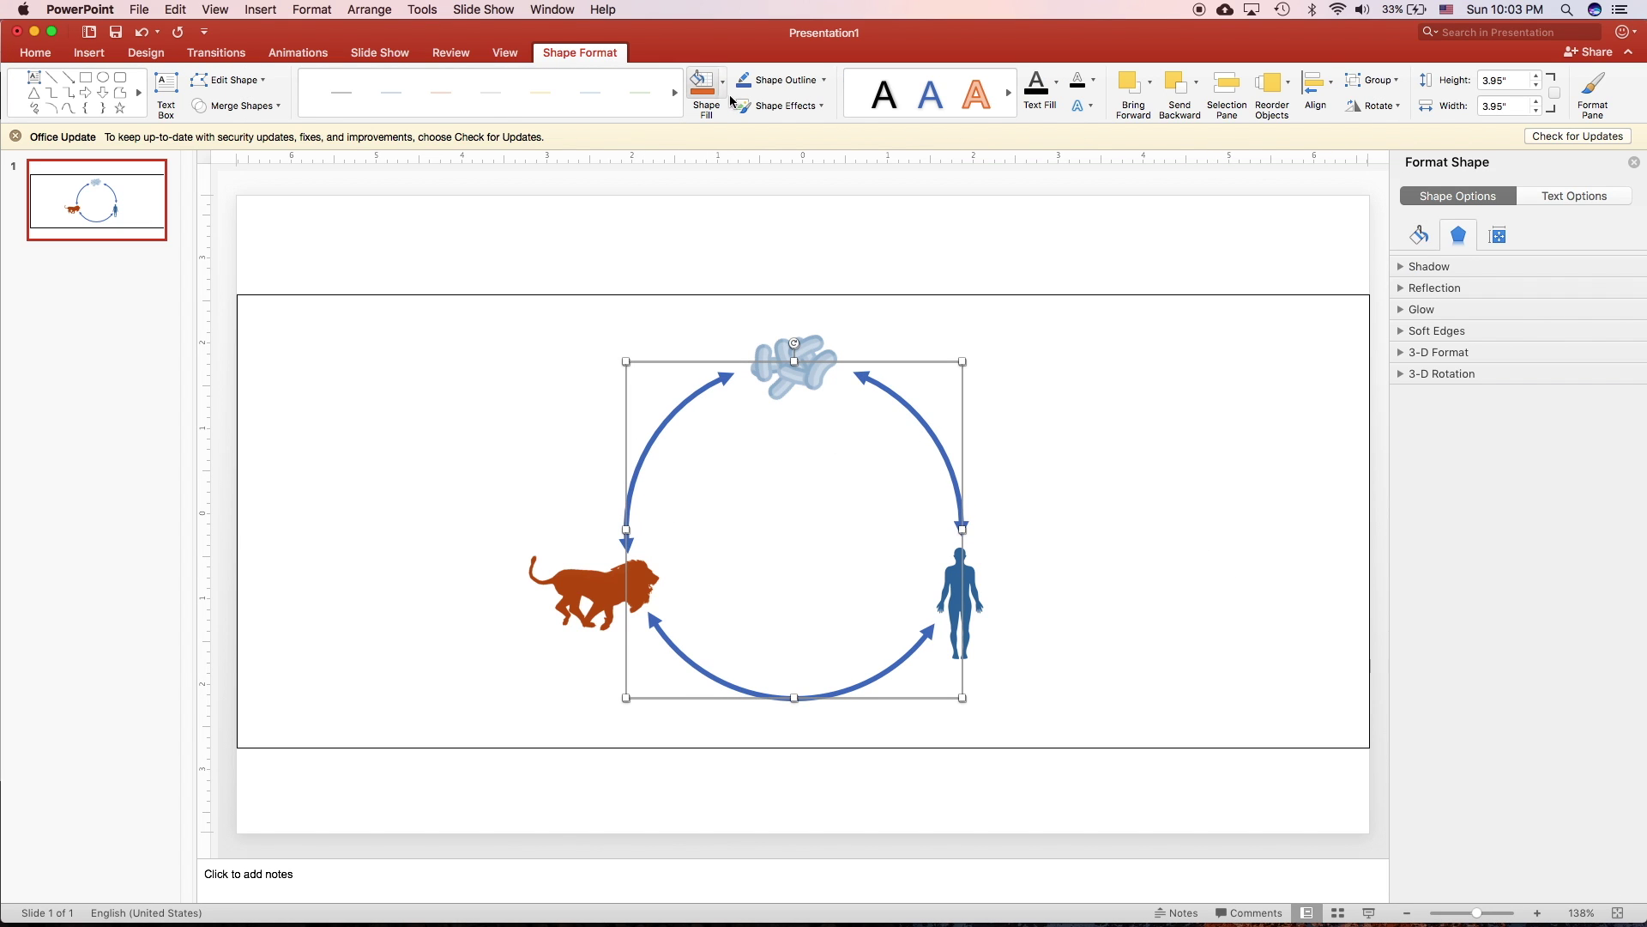
pyautogui.click(823, 81)
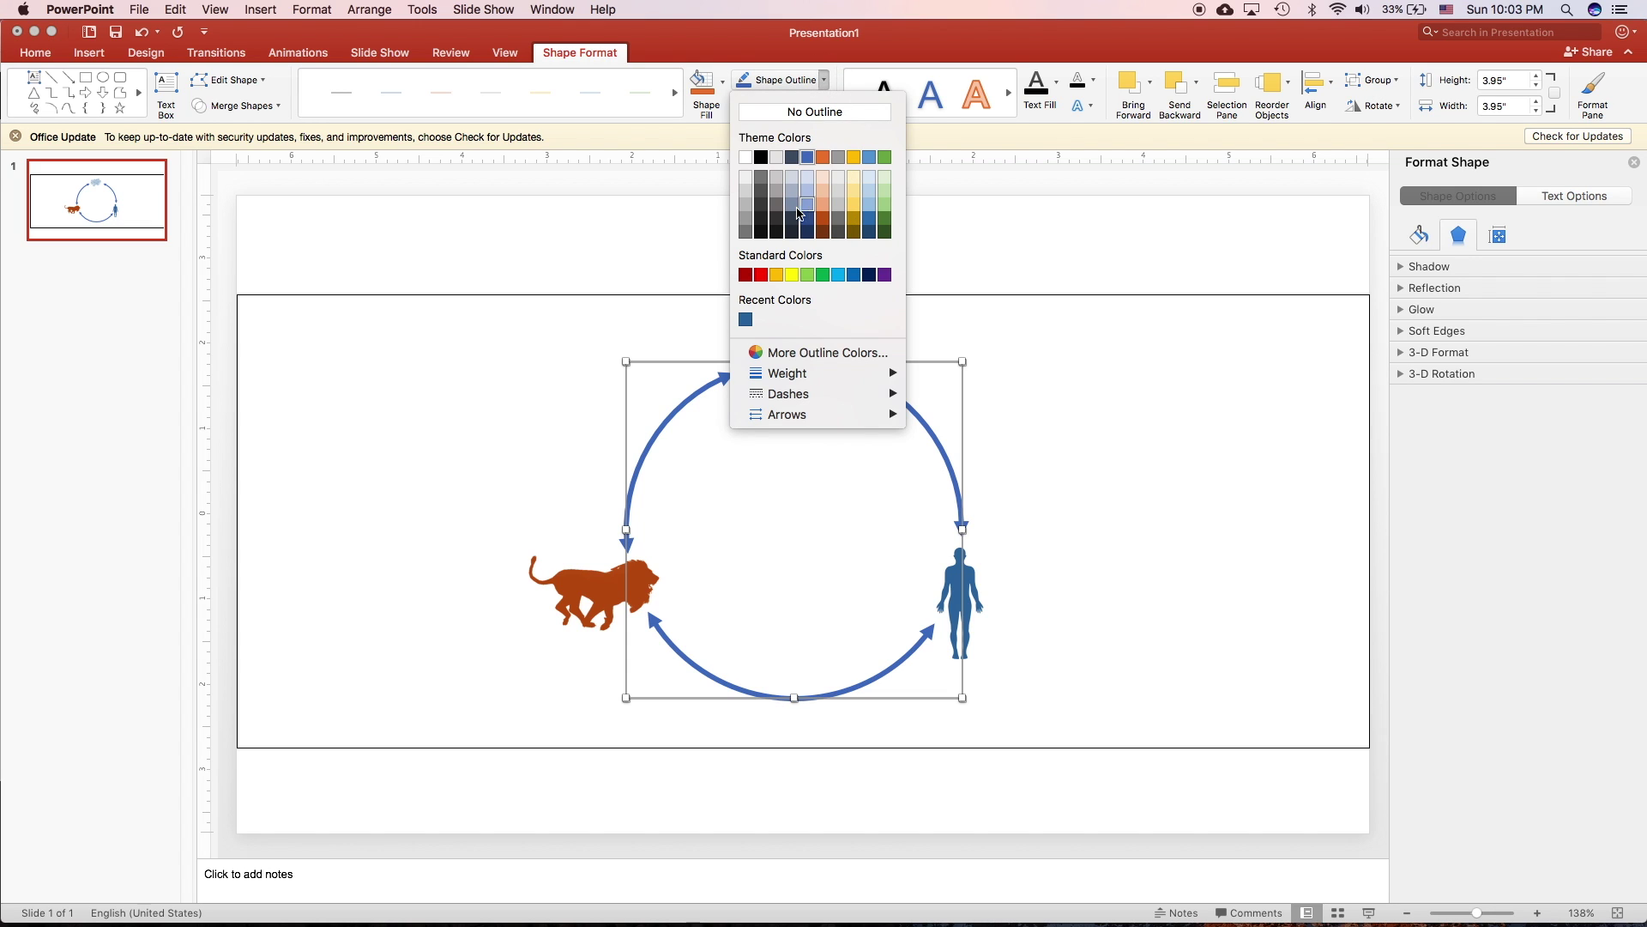
pyautogui.click(779, 205)
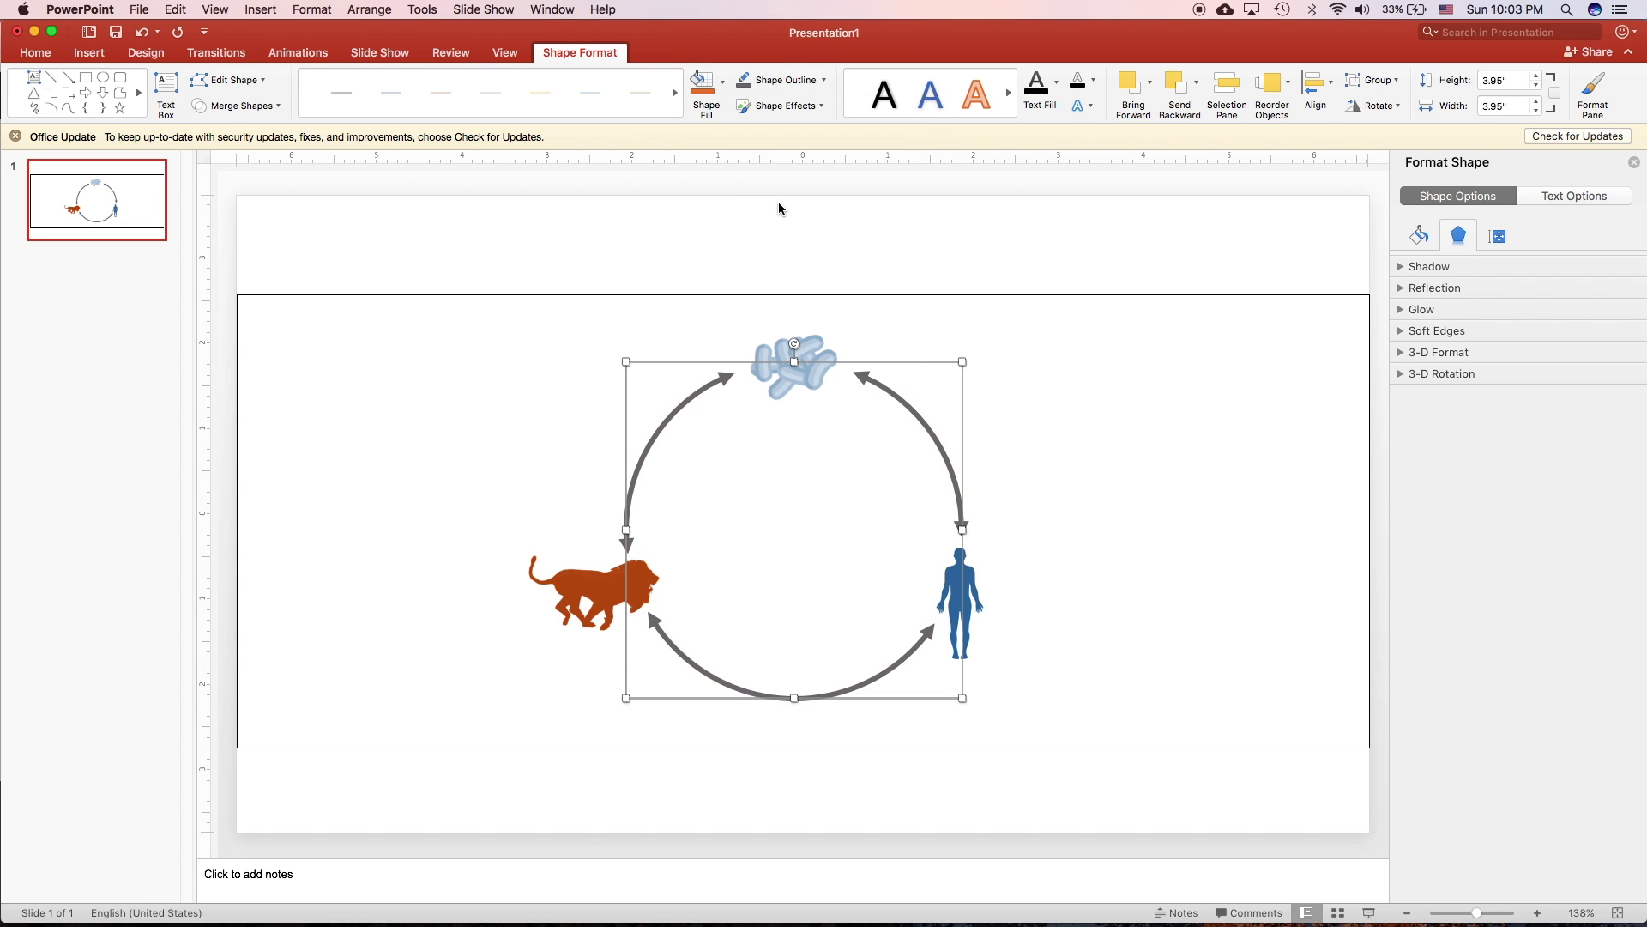
pyautogui.click(1074, 446)
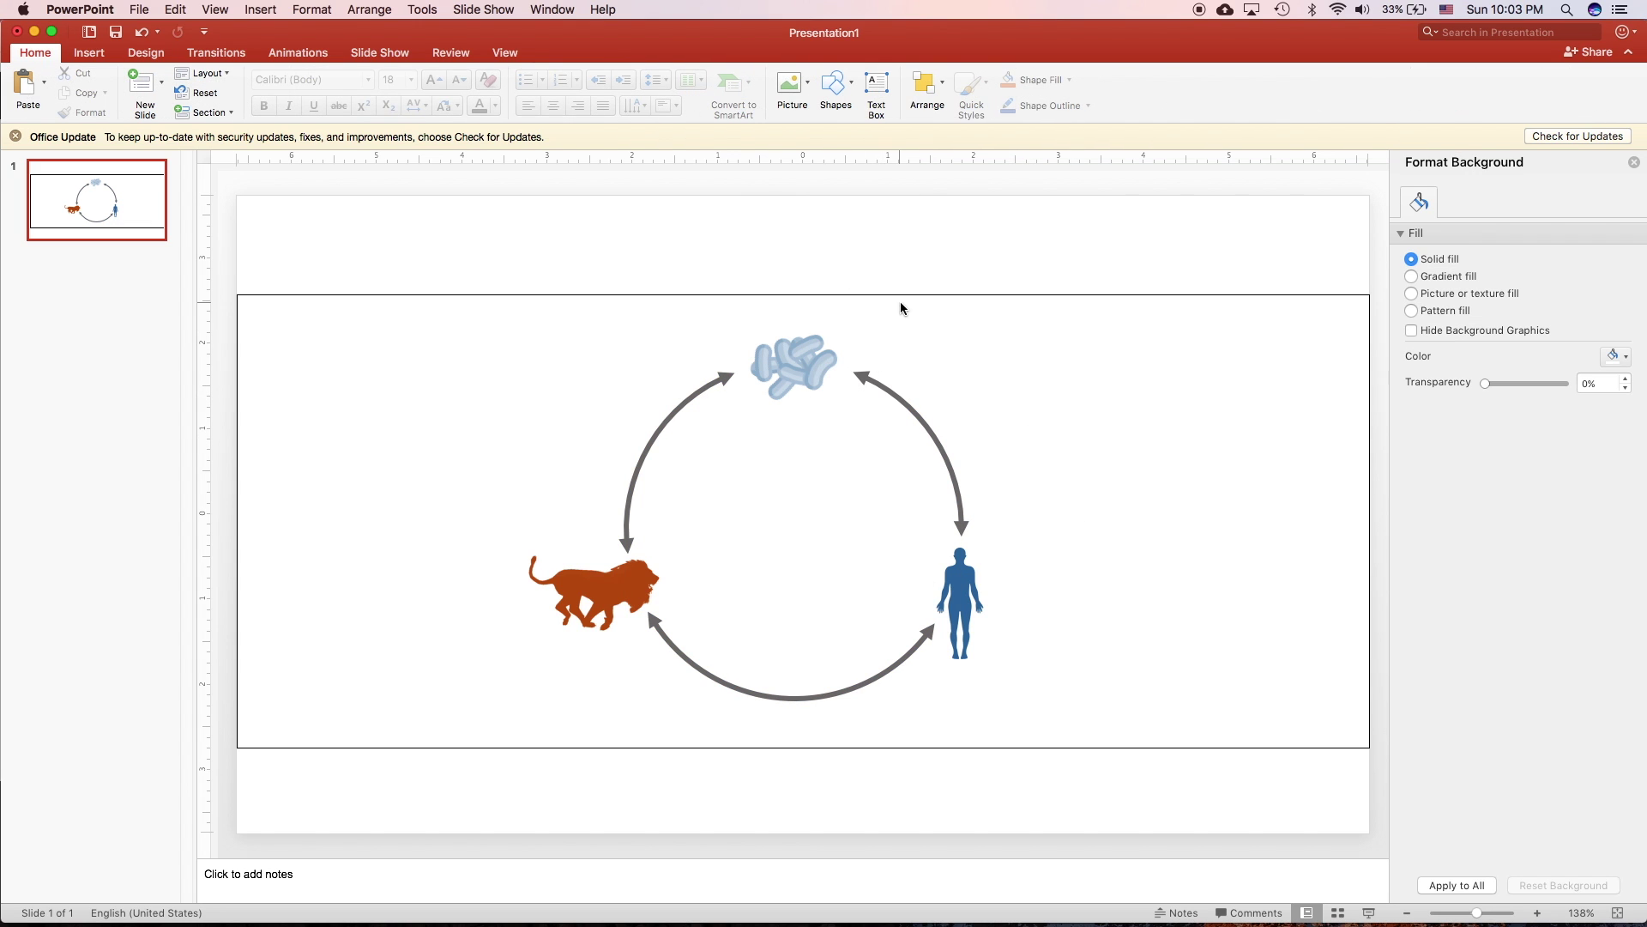
# - Add an Arial text box below the bacteria reading 'Pathogens'
pyautogui.click(877, 86)
pyautogui.moveTo(766, 401); pyautogui.dragTo(839, 436)
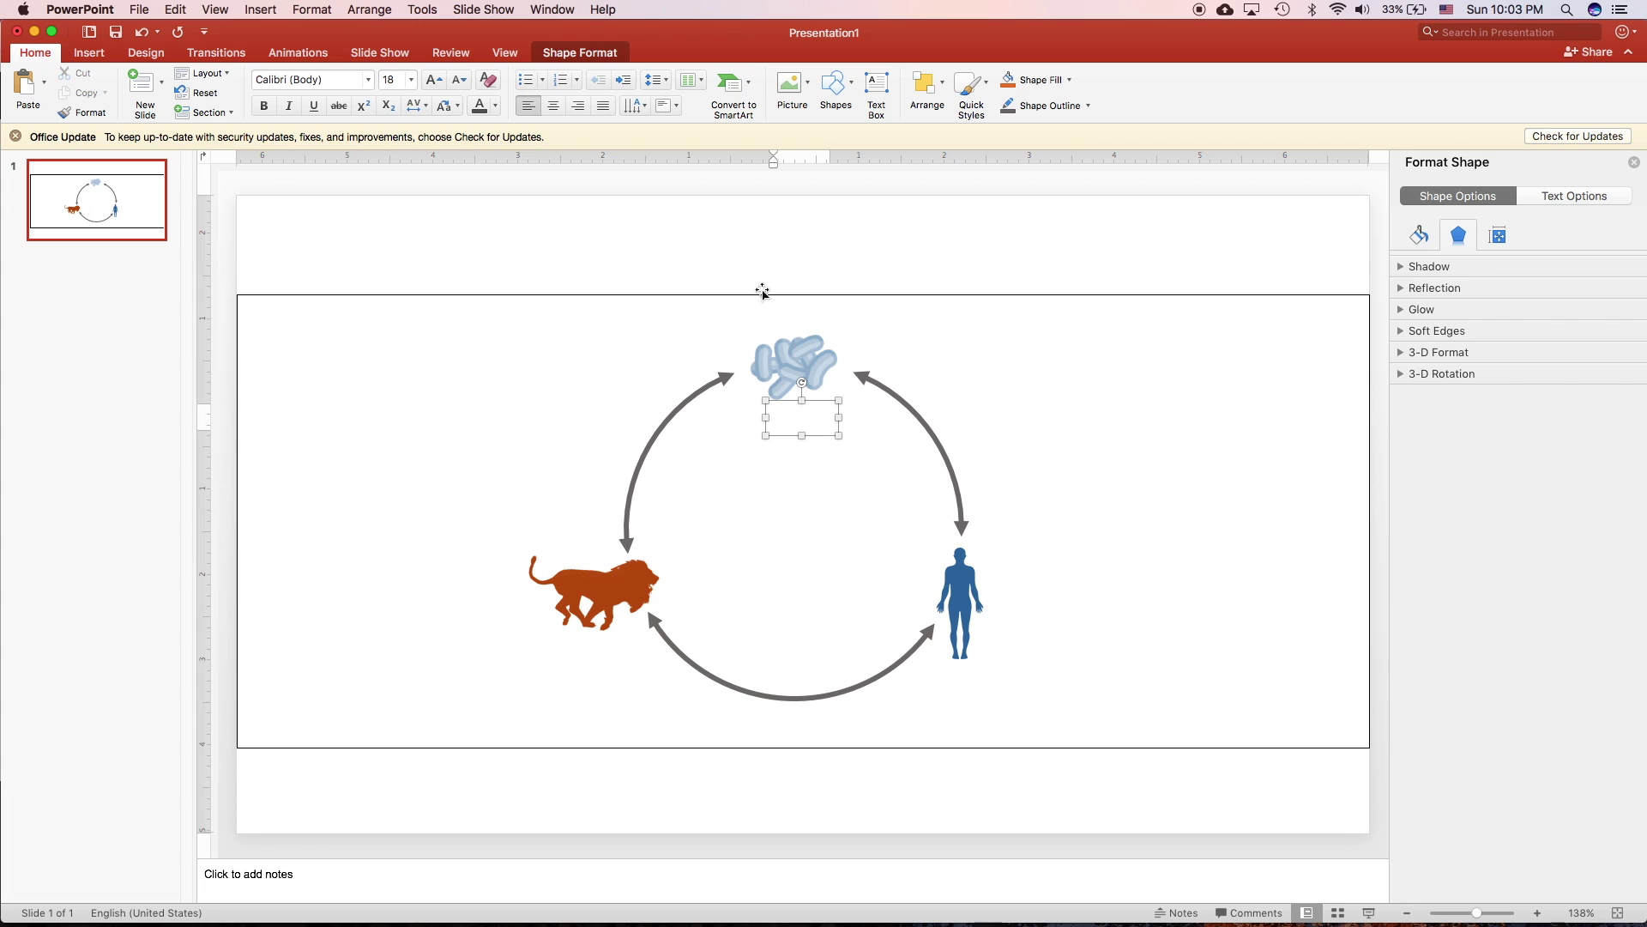
pyautogui.click(368, 80)
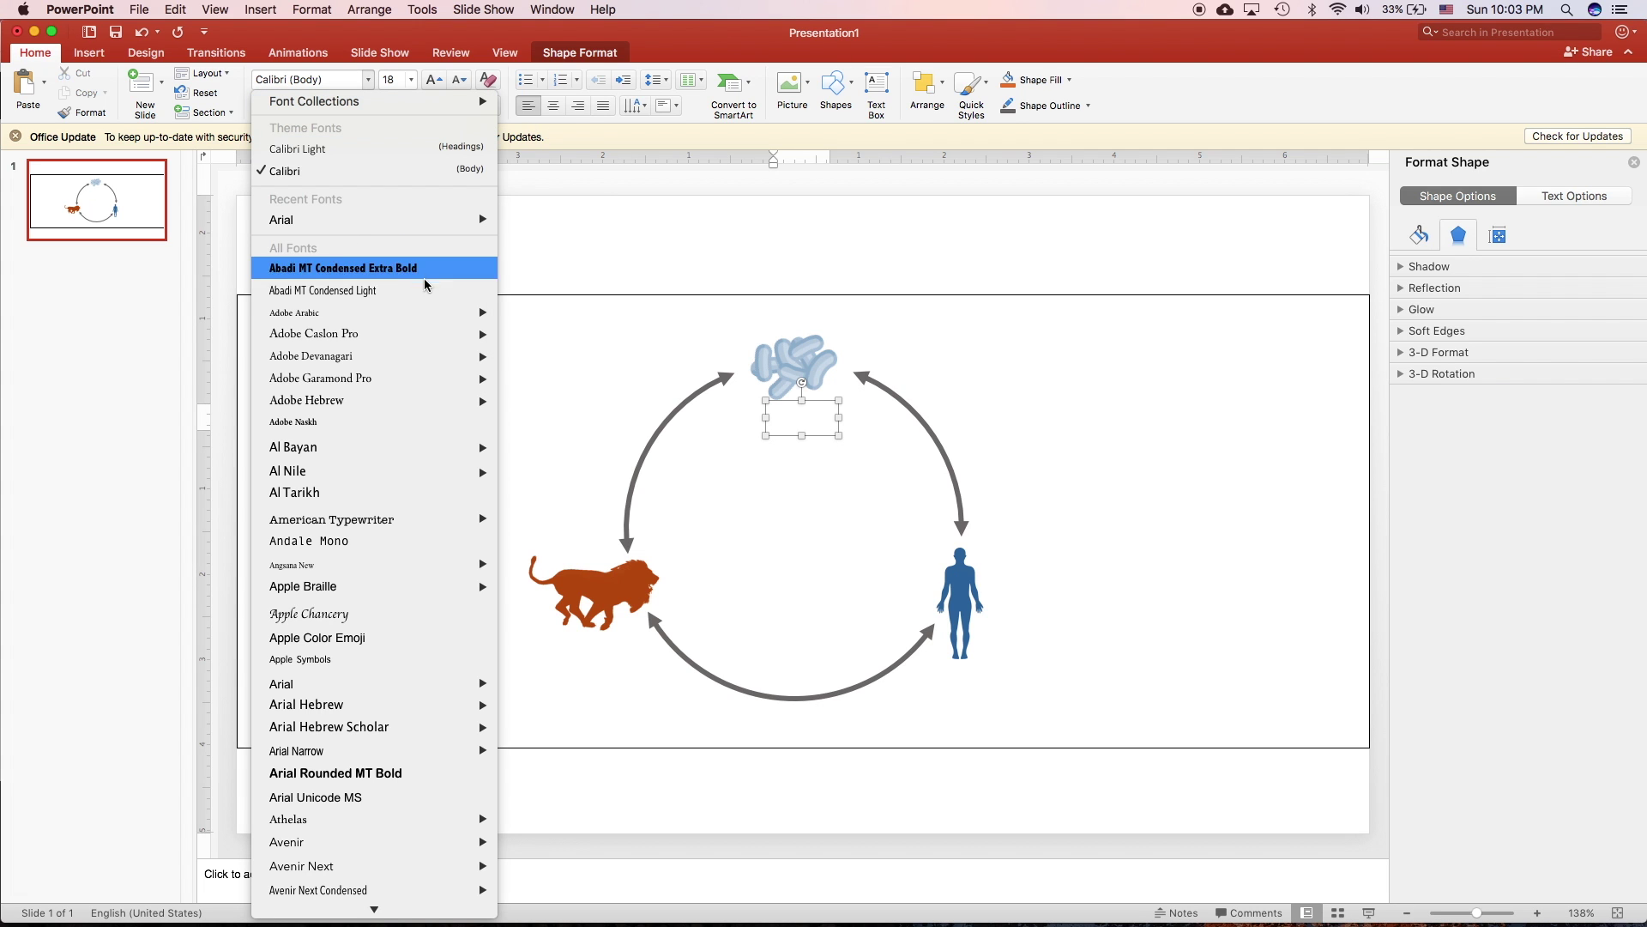
pyautogui.moveTo(392, 220)
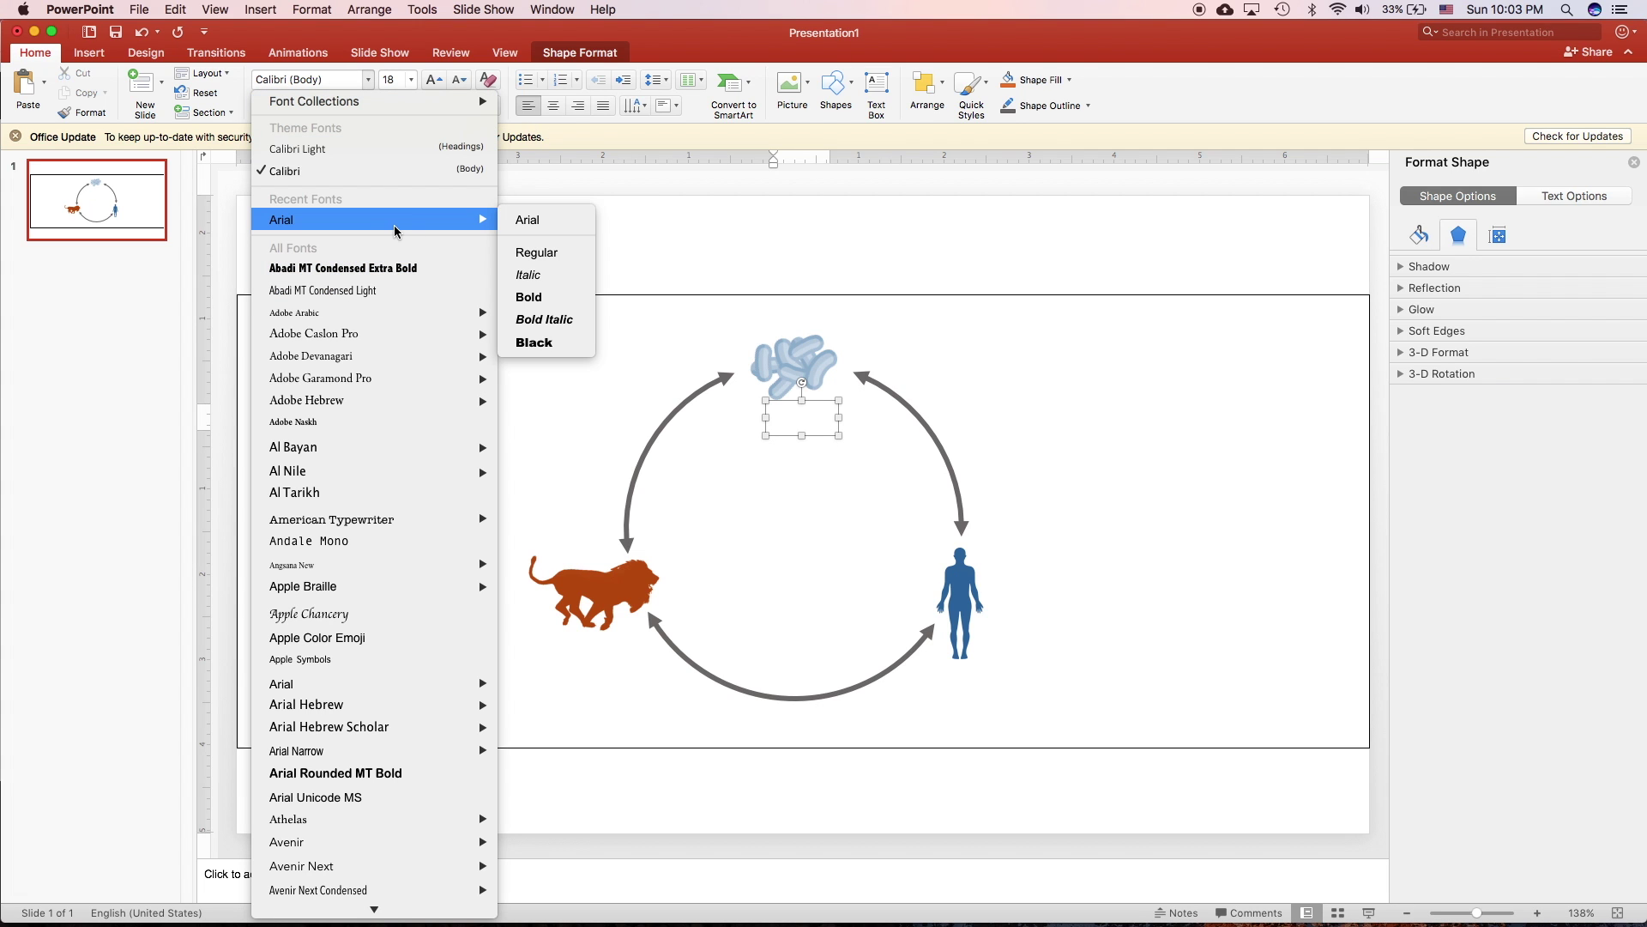
pyautogui.click(525, 222)
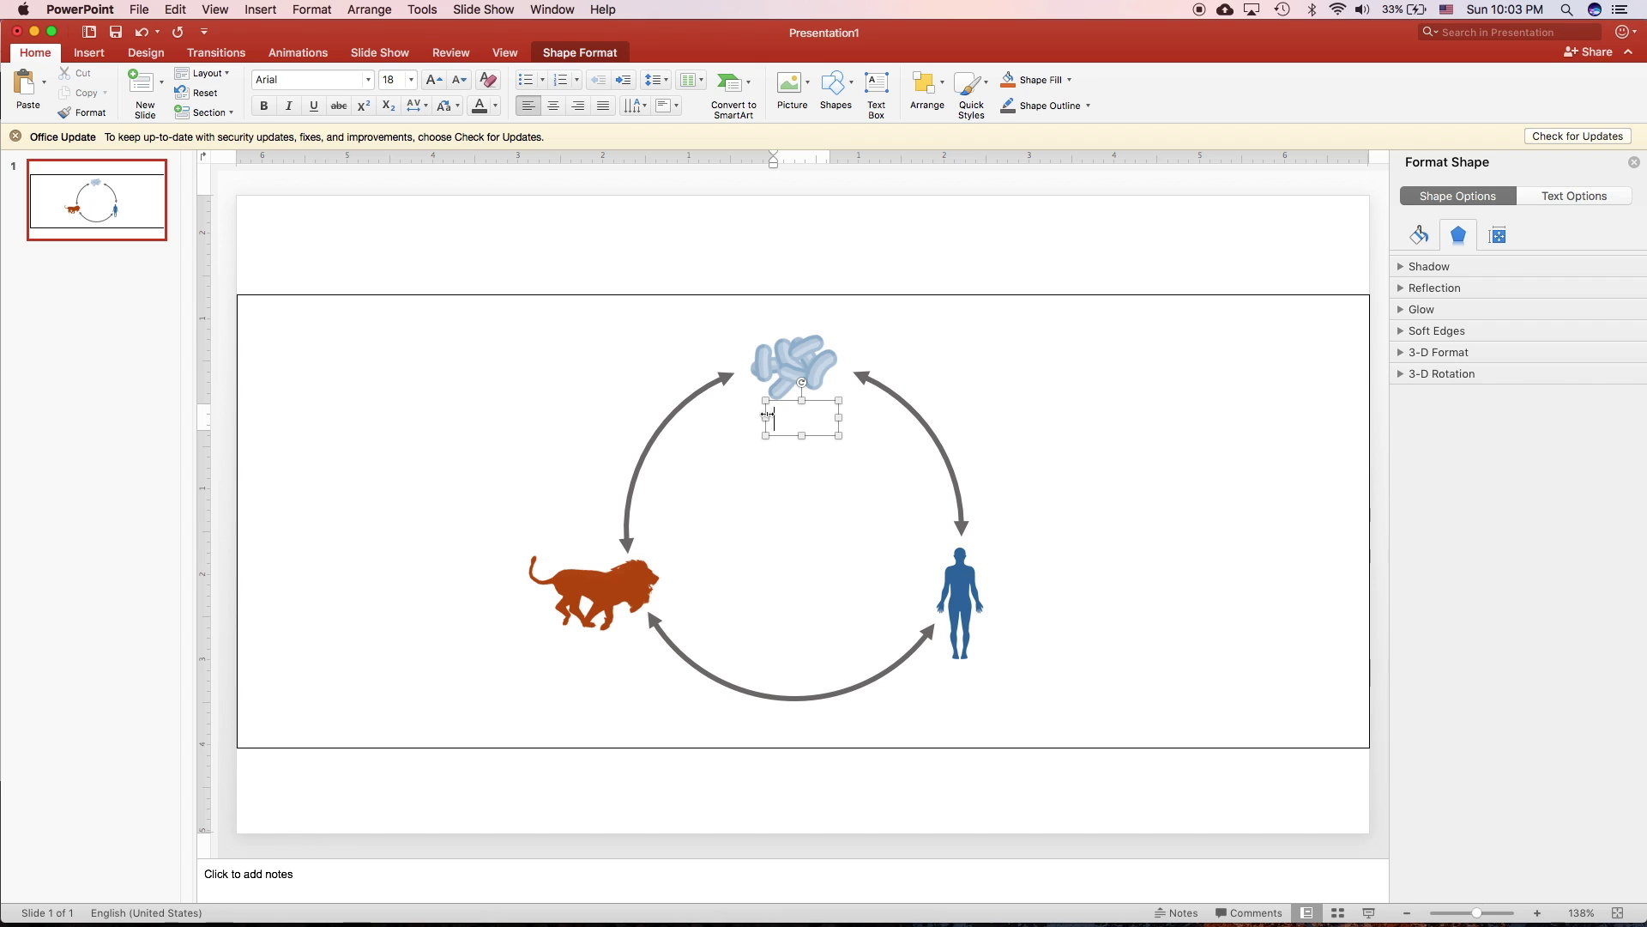
pyautogui.write('dator')
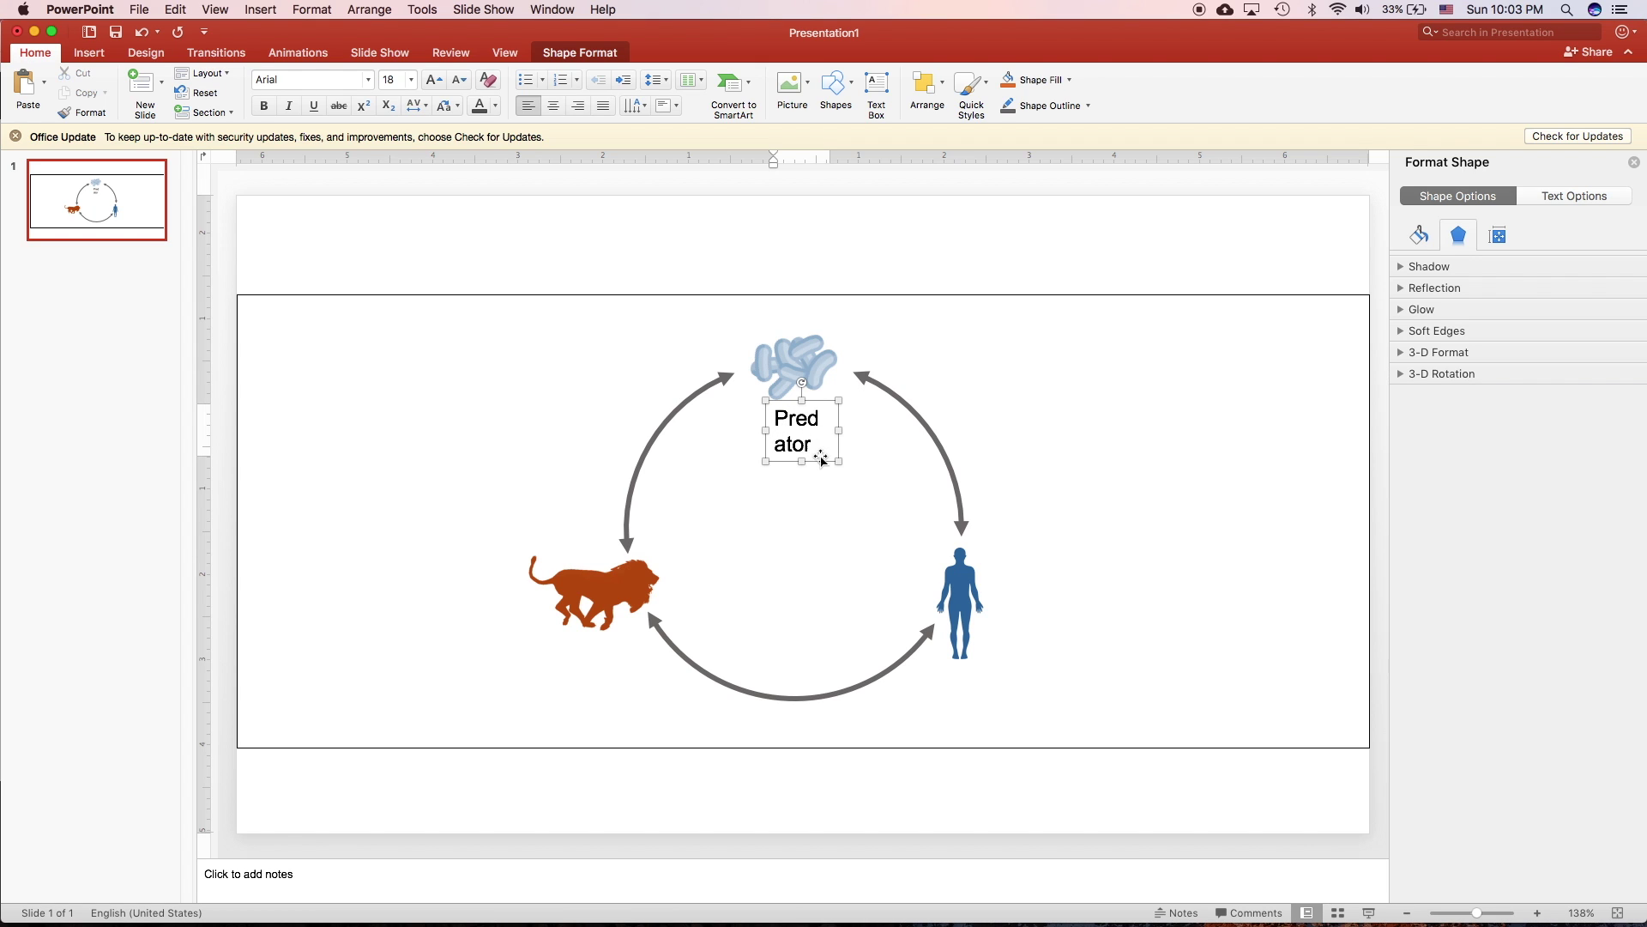
pyautogui.moveTo(821, 459); pyautogui.dragTo(757, 405)
pyautogui.write('B')
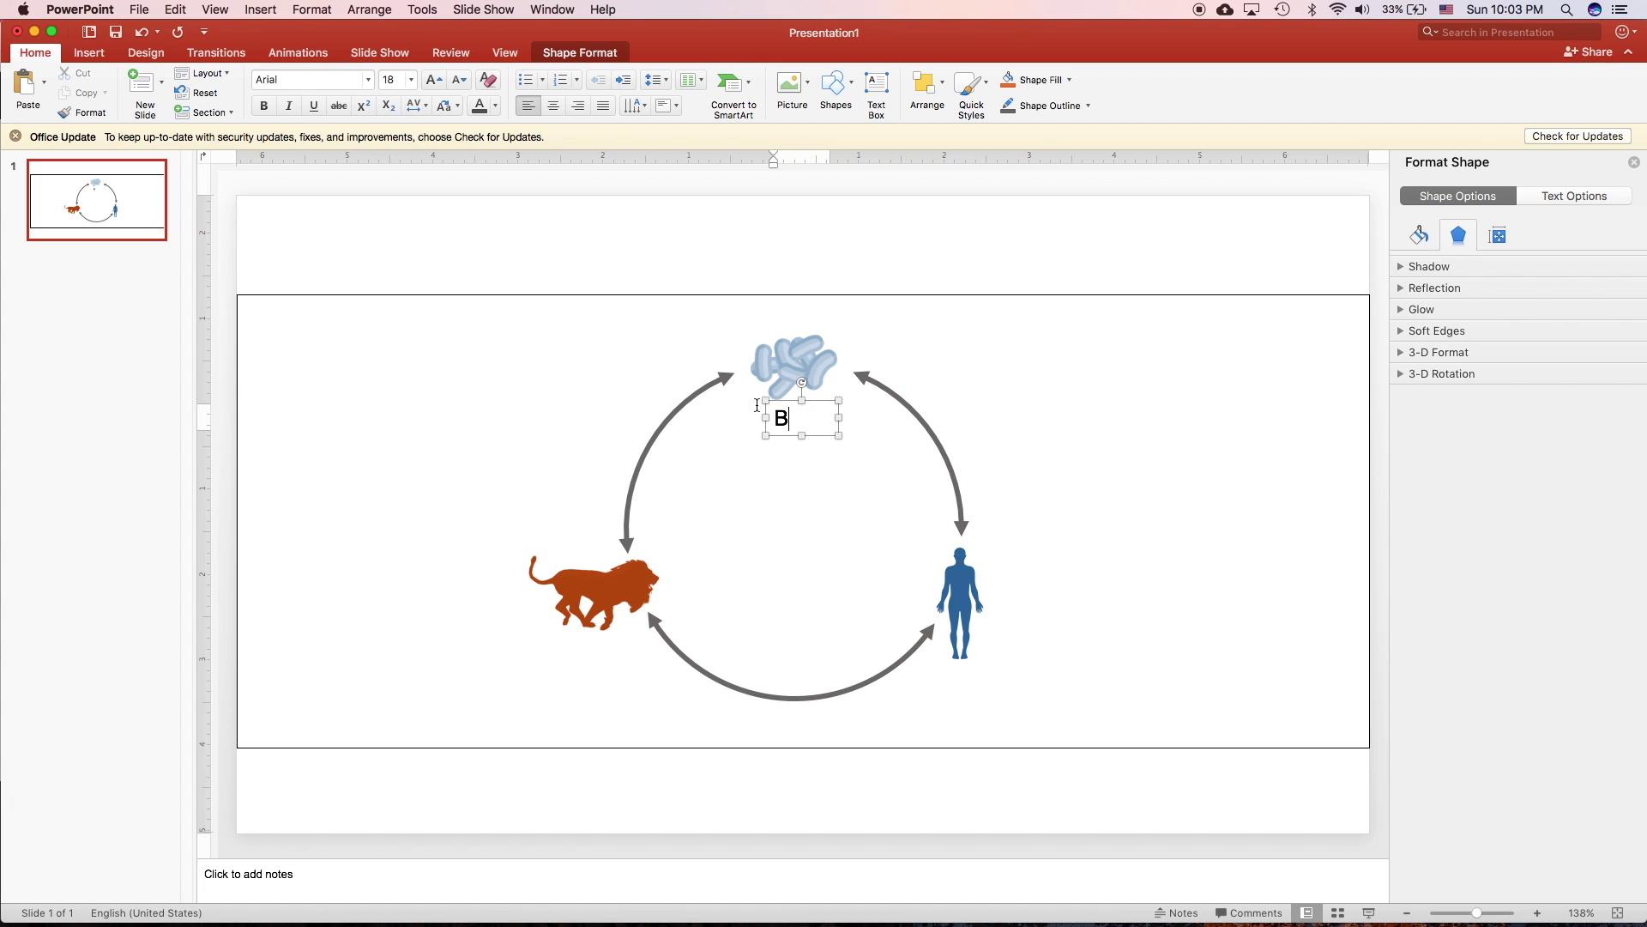
pyautogui.write('athogens')
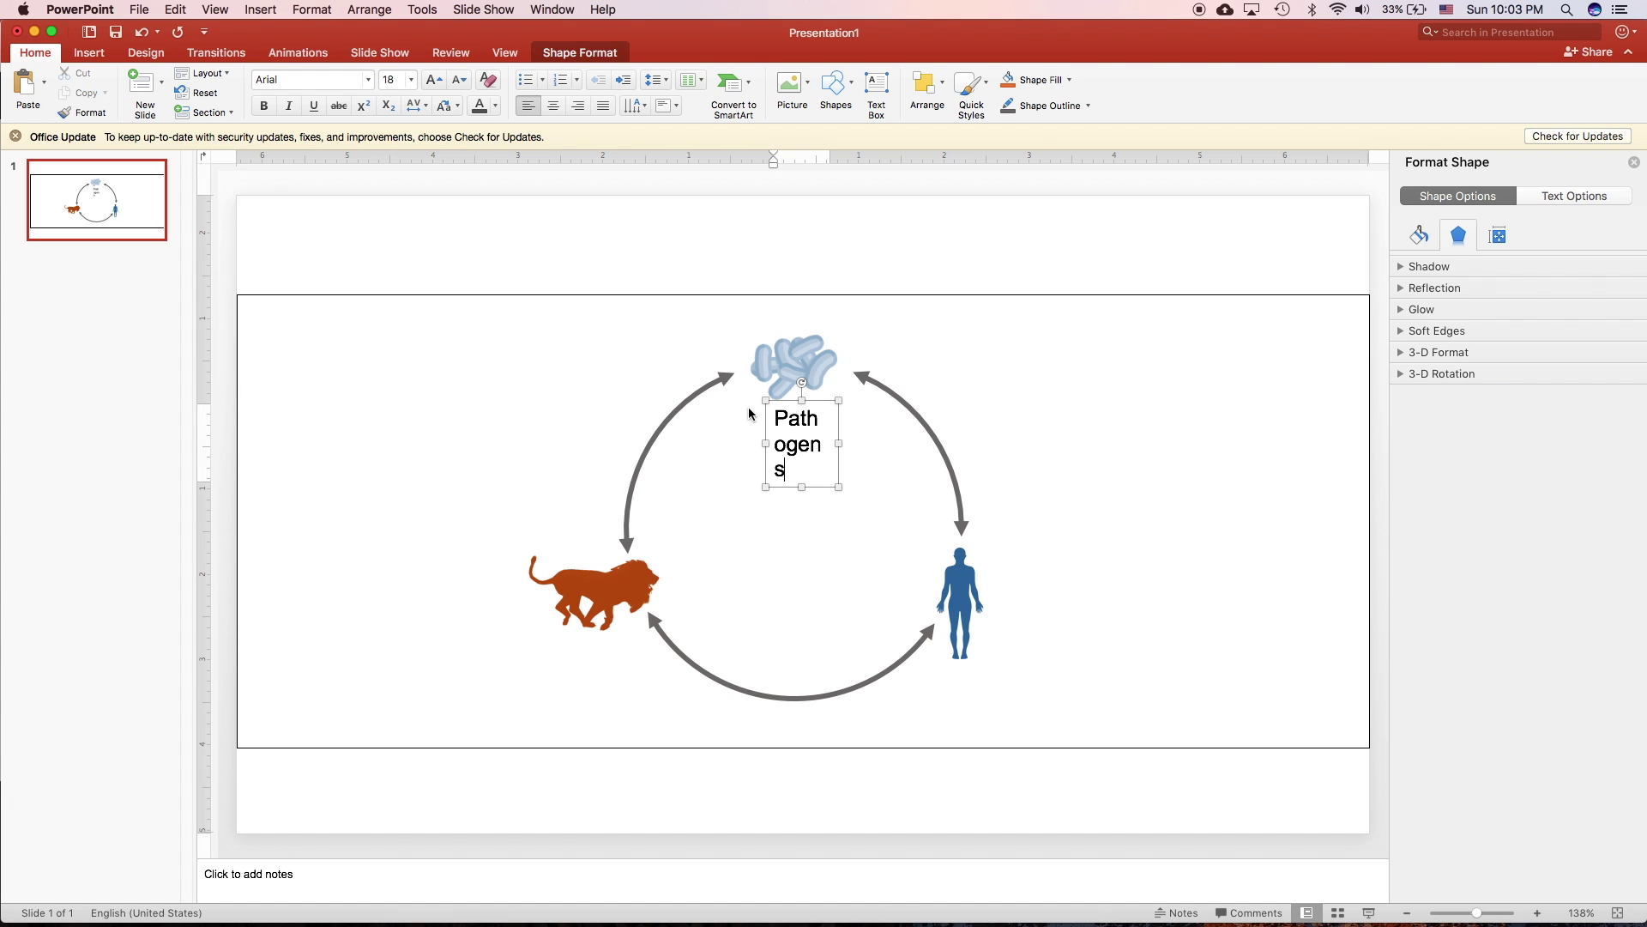
pyautogui.press('super+a')
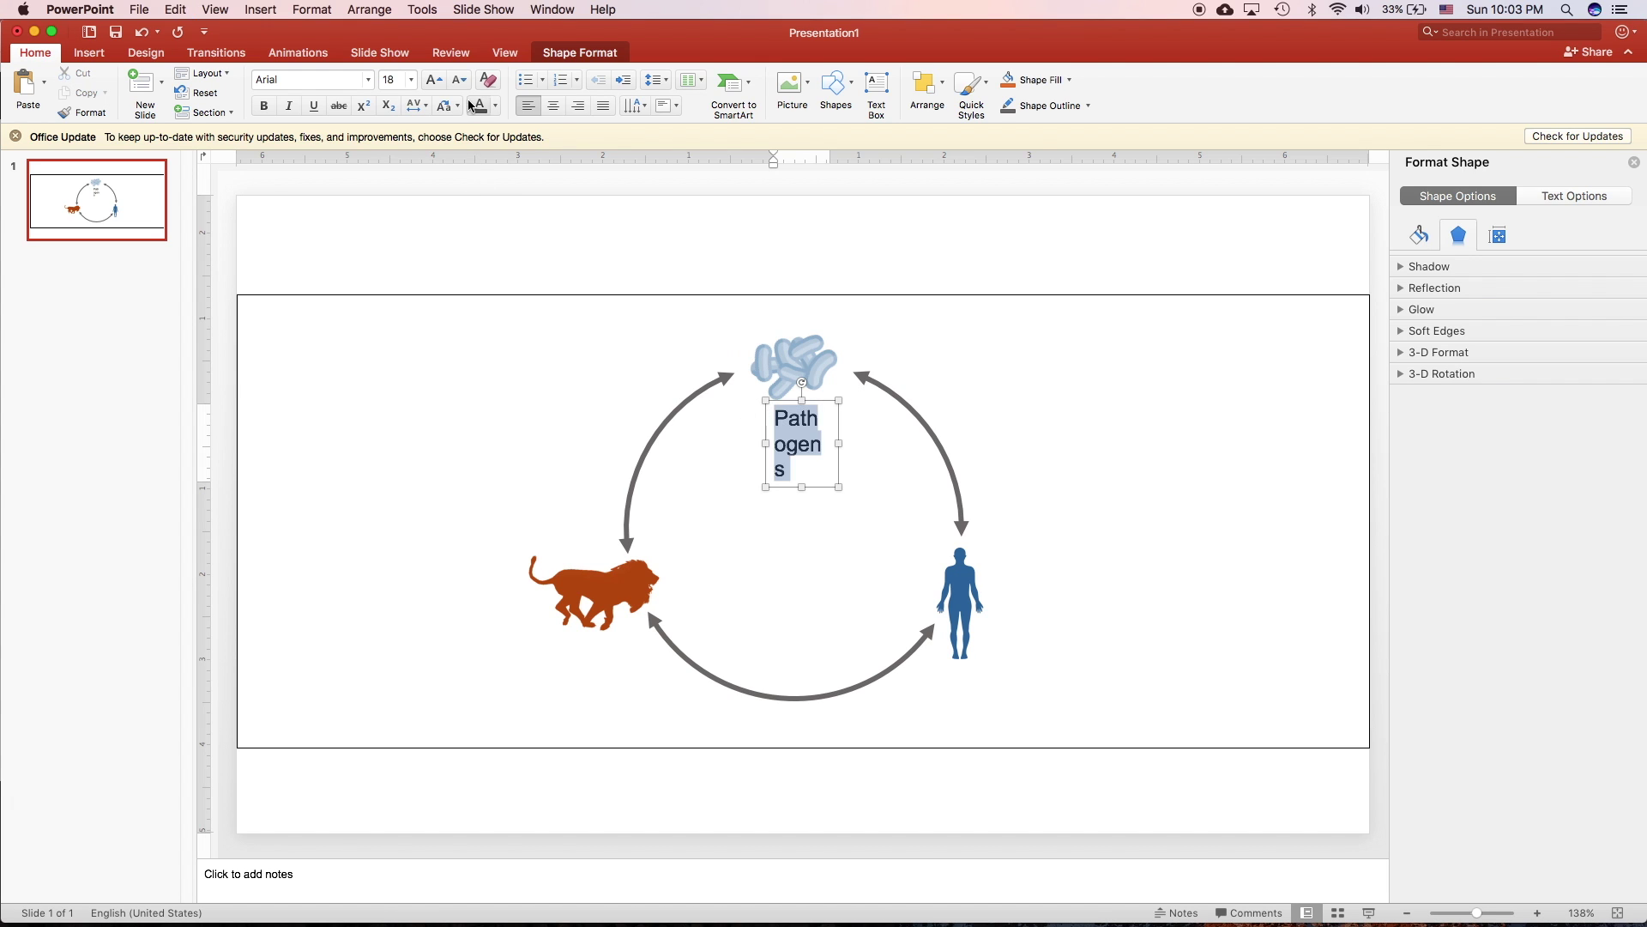
# - Make the label 14 pt, centred and dark grey, then copy it under the human
pyautogui.click(411, 80)
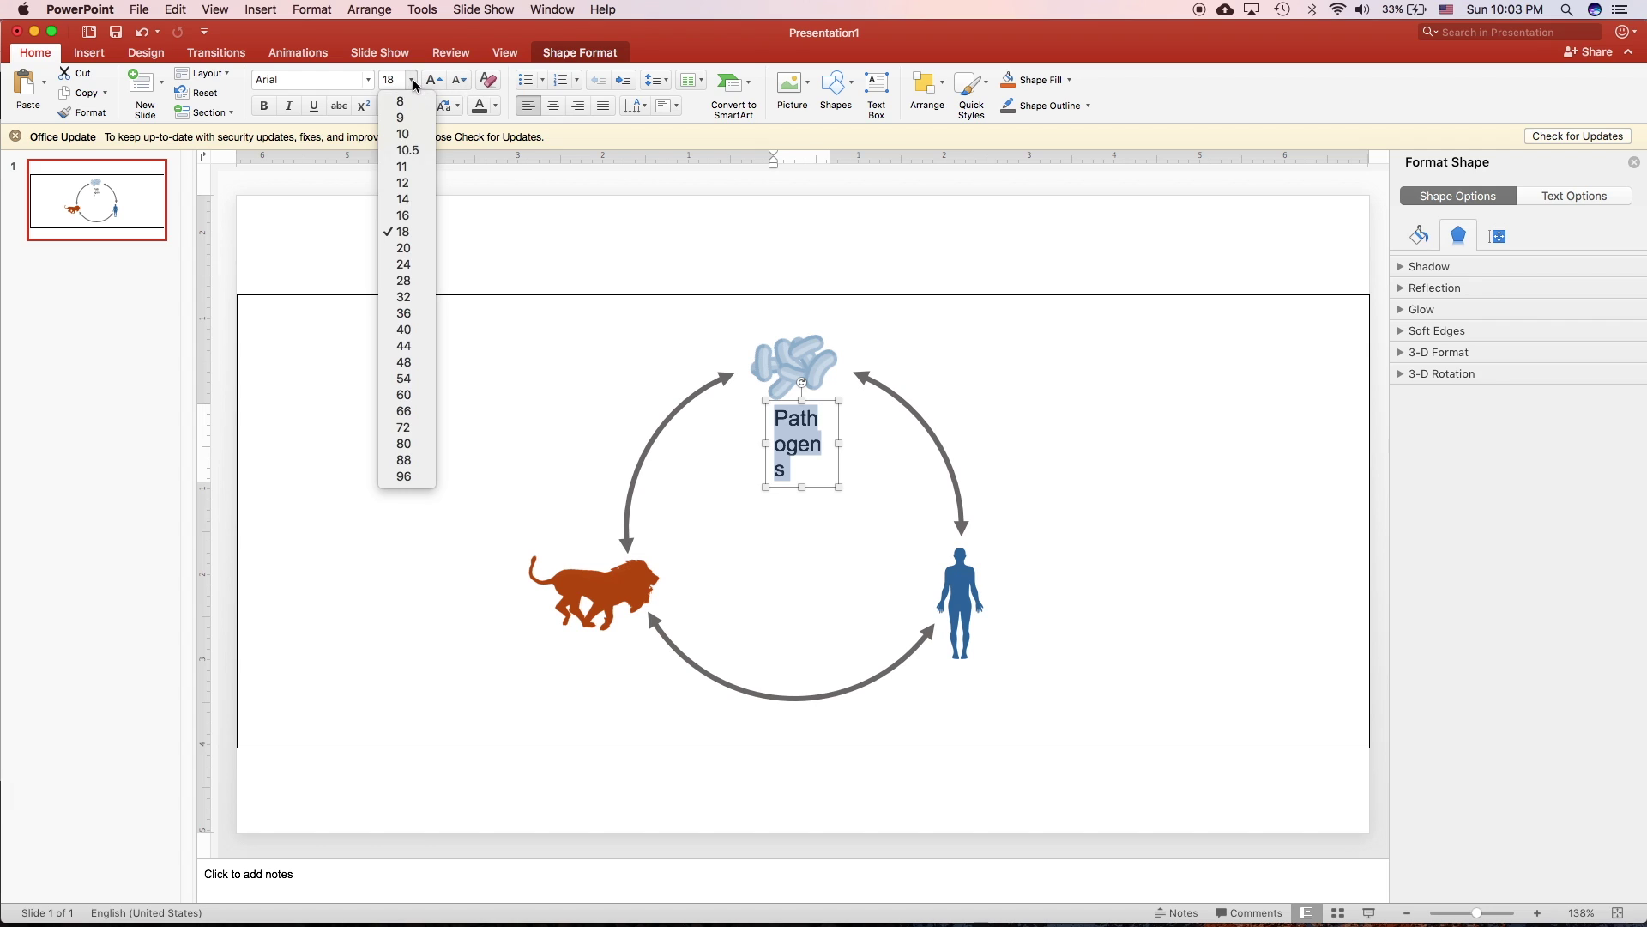
pyautogui.click(415, 199)
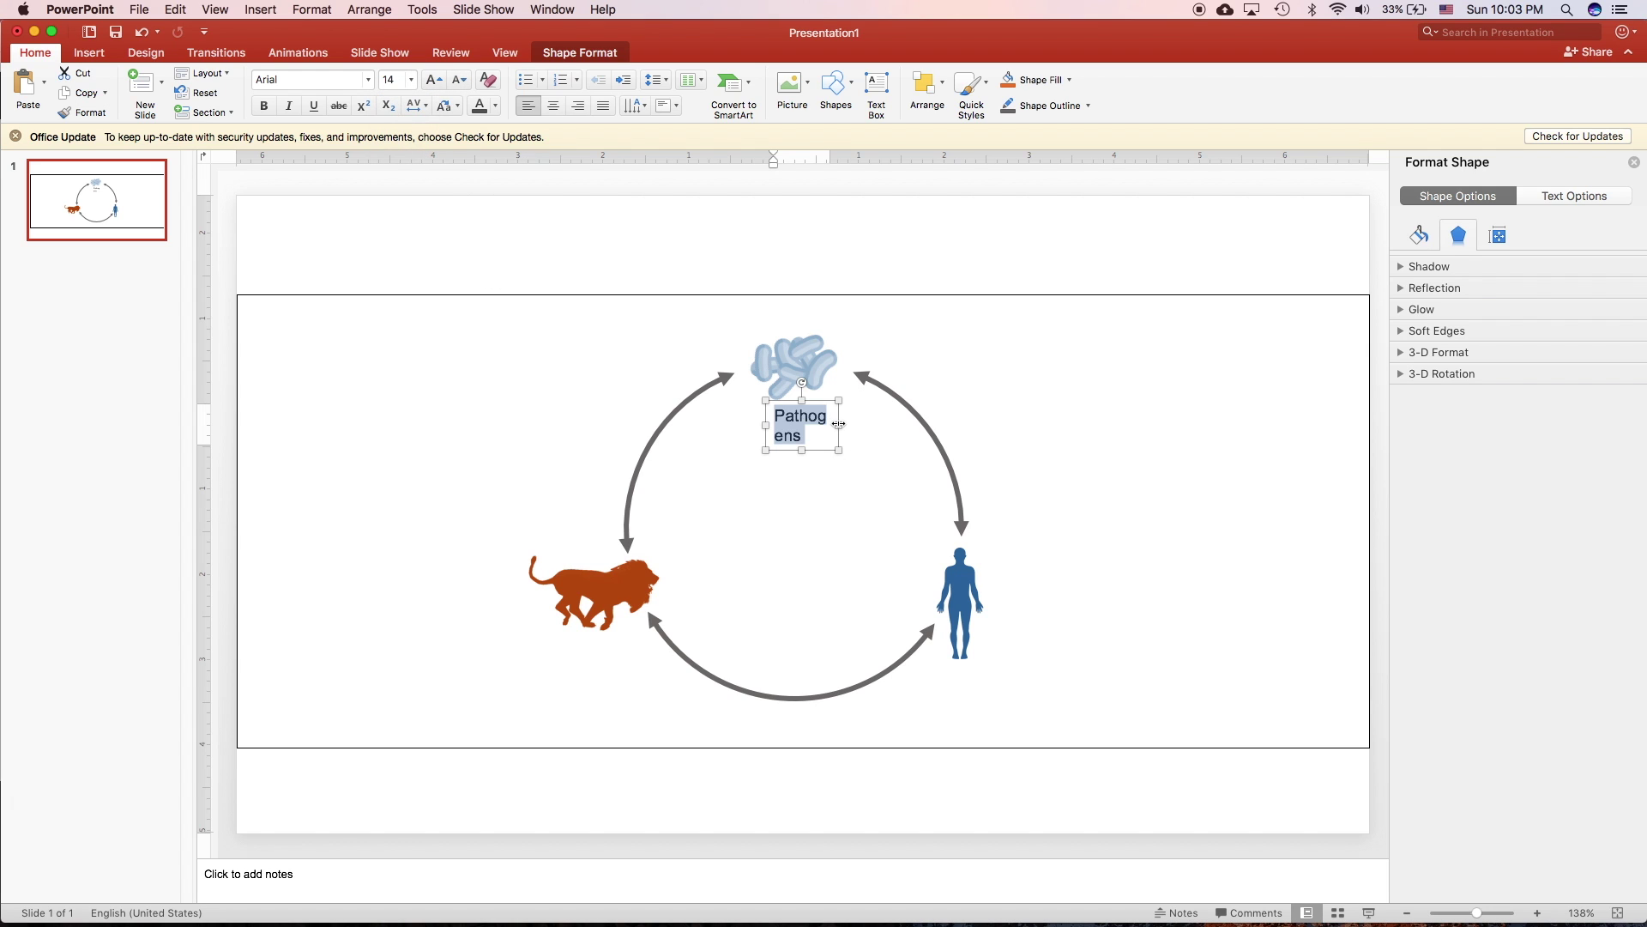
pyautogui.moveTo(839, 424)
pyautogui.mouseDown()
pyautogui.moveTo(857, 423)
pyautogui.moveTo(815, 424)
pyautogui.mouseUp()
pyautogui.press('super+e')
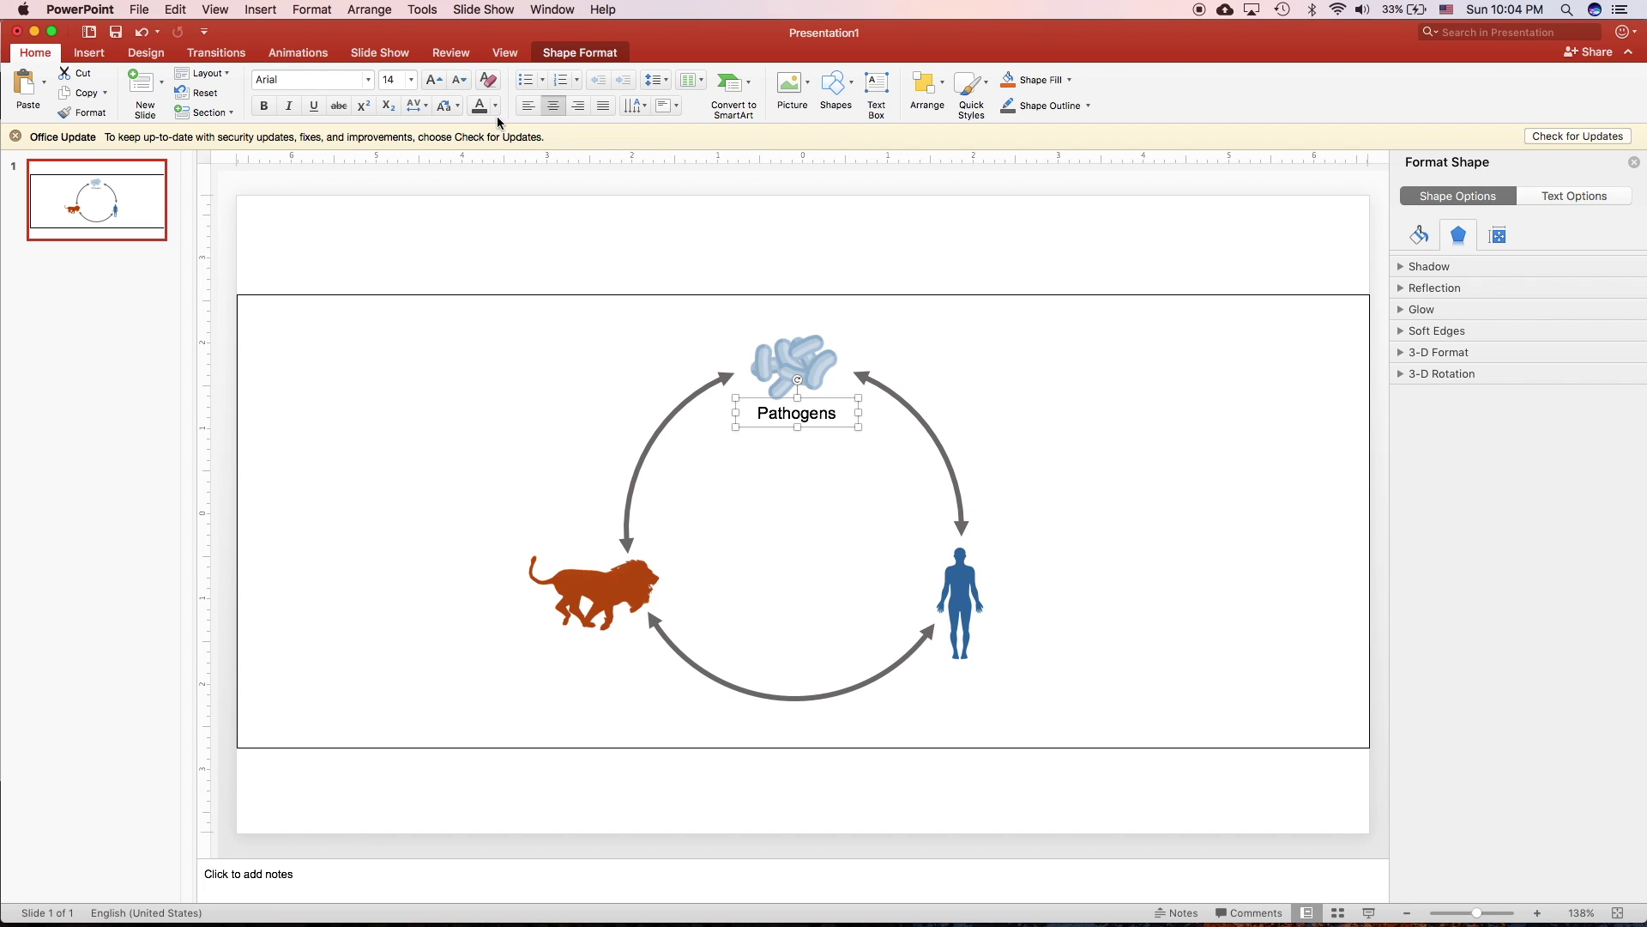
pyautogui.click(496, 106)
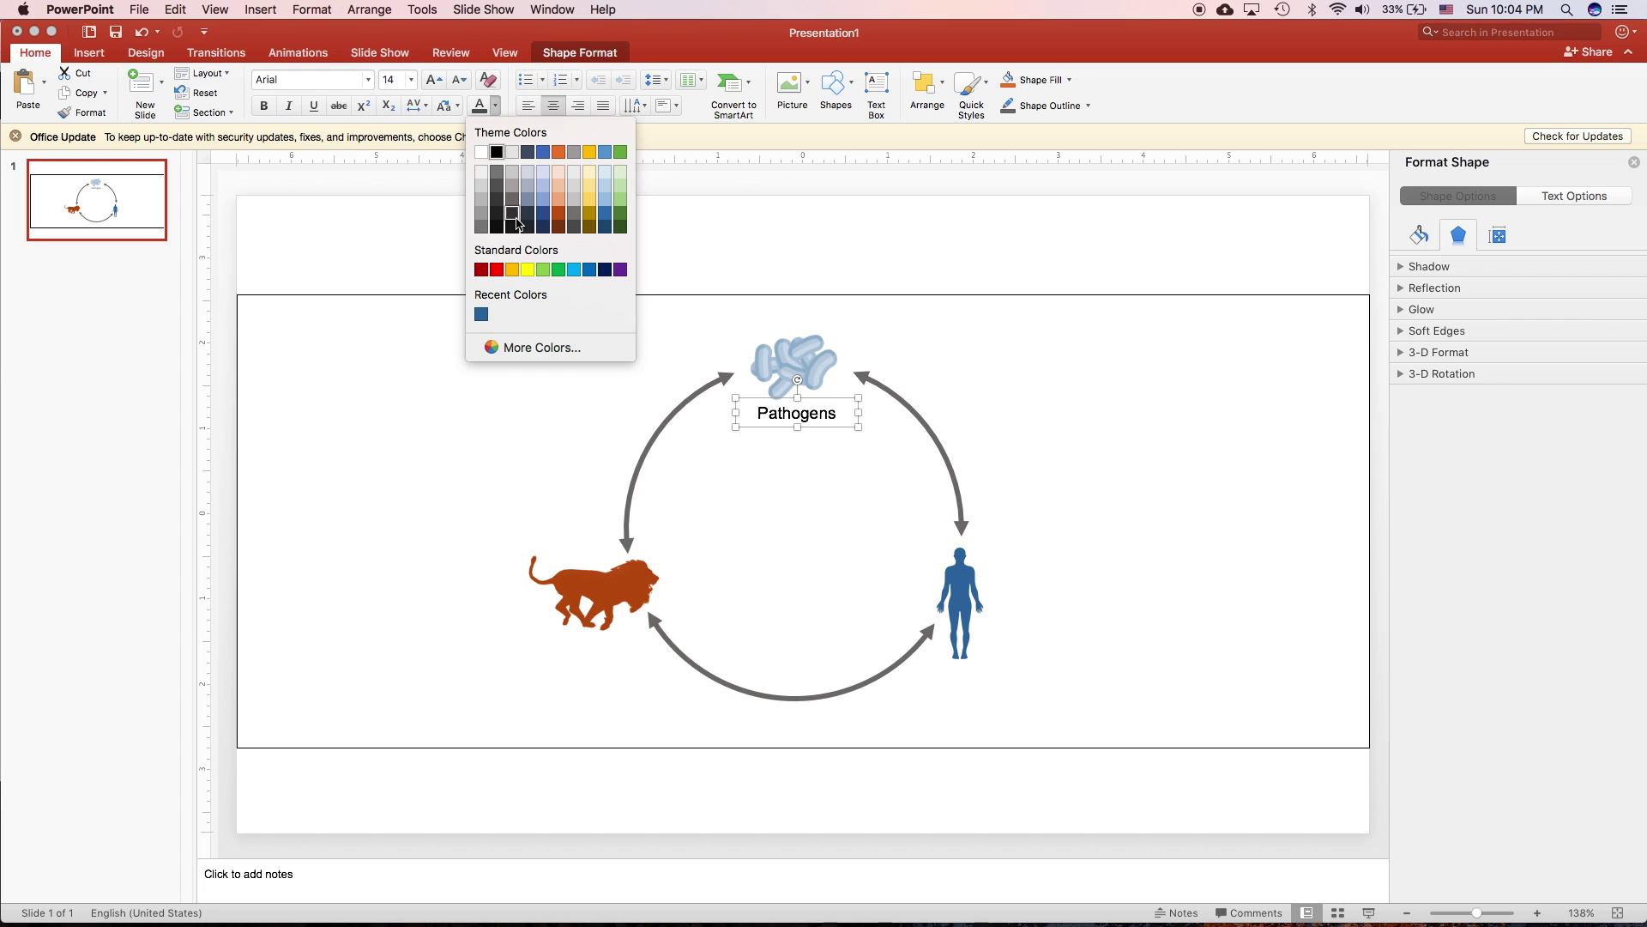
pyautogui.click(518, 222)
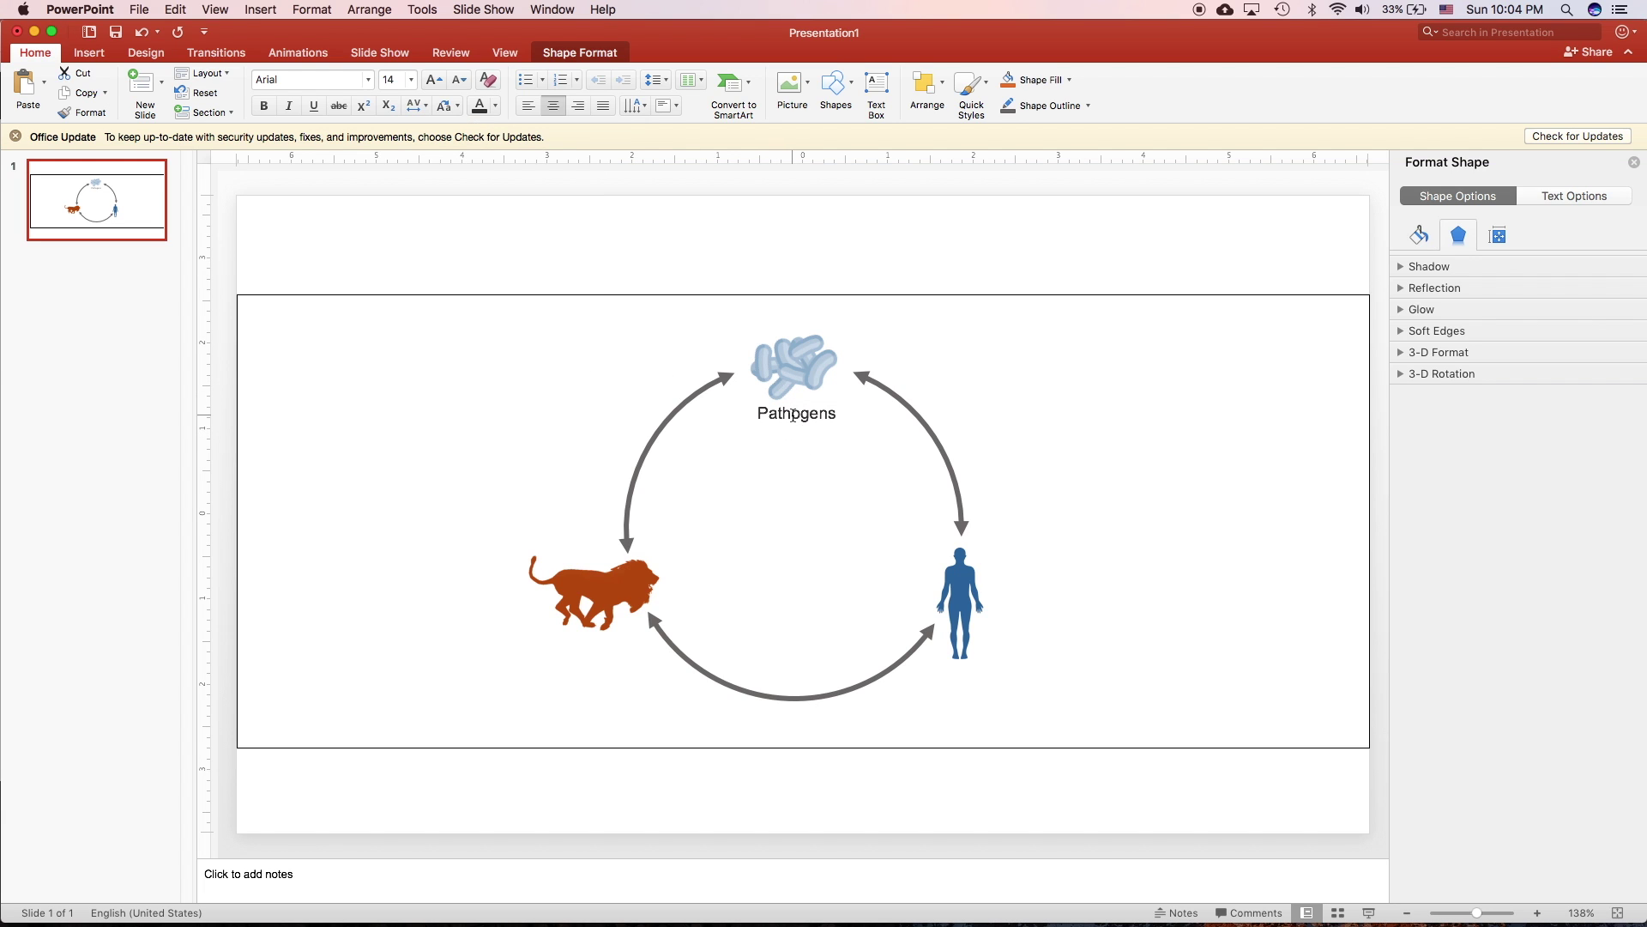
pyautogui.click(792, 415)
pyautogui.moveTo(822, 426); pyautogui.dragTo(997, 697)
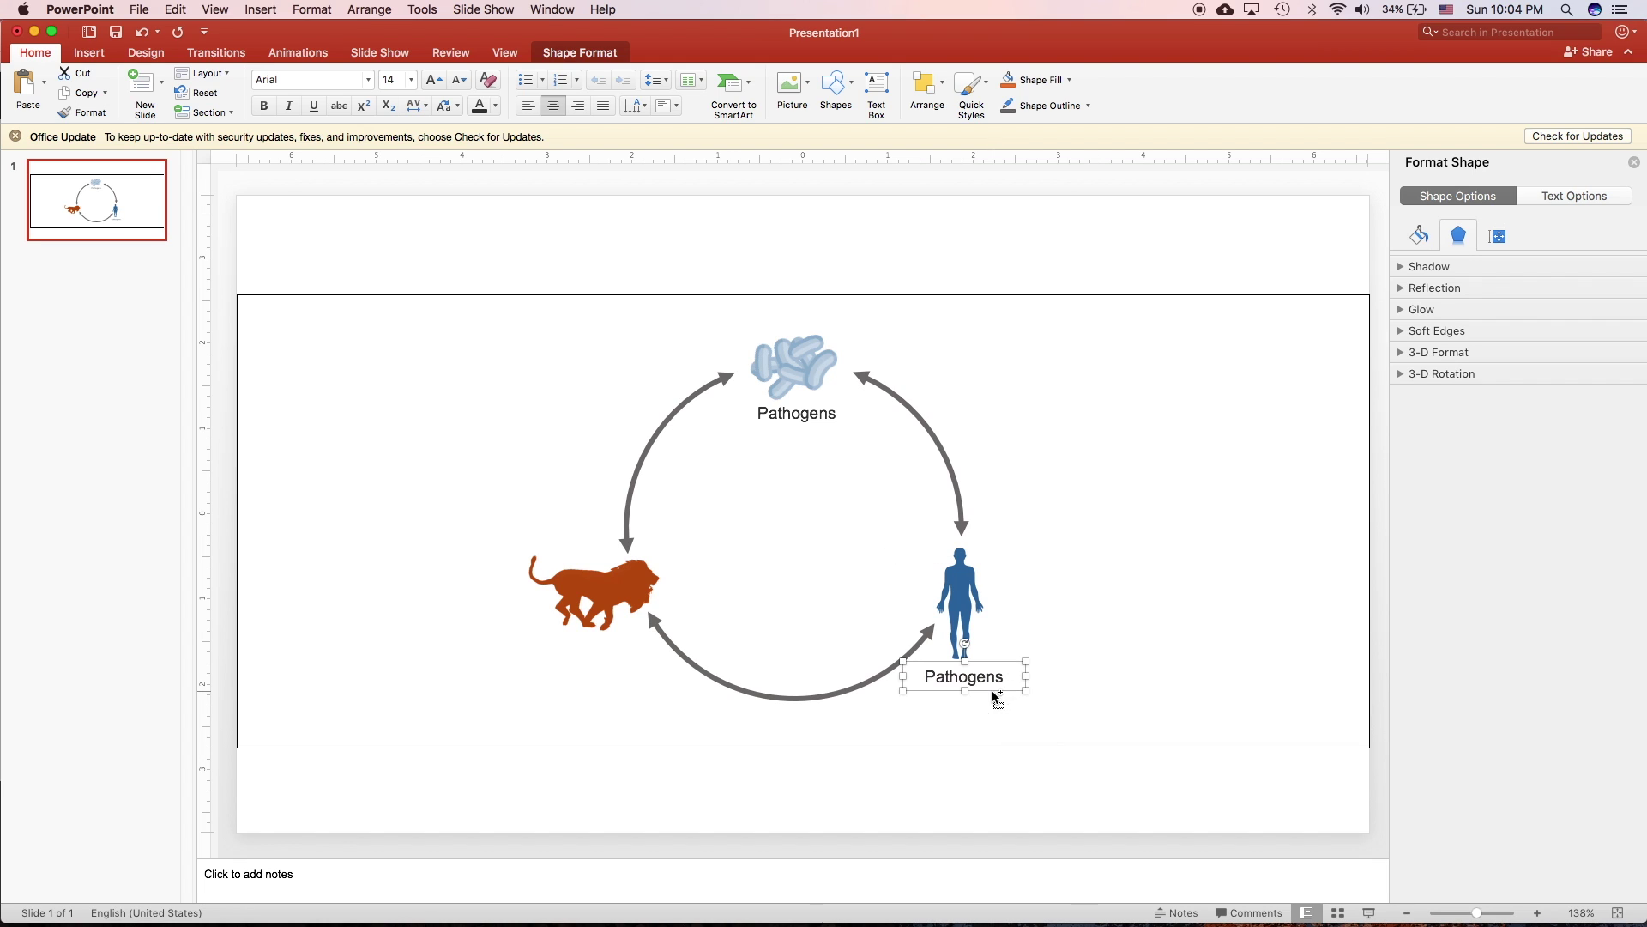
# - Change the copied label under the human to read 'Human'
pyautogui.doubleClick(964, 669)
pyautogui.press('BackSpace')
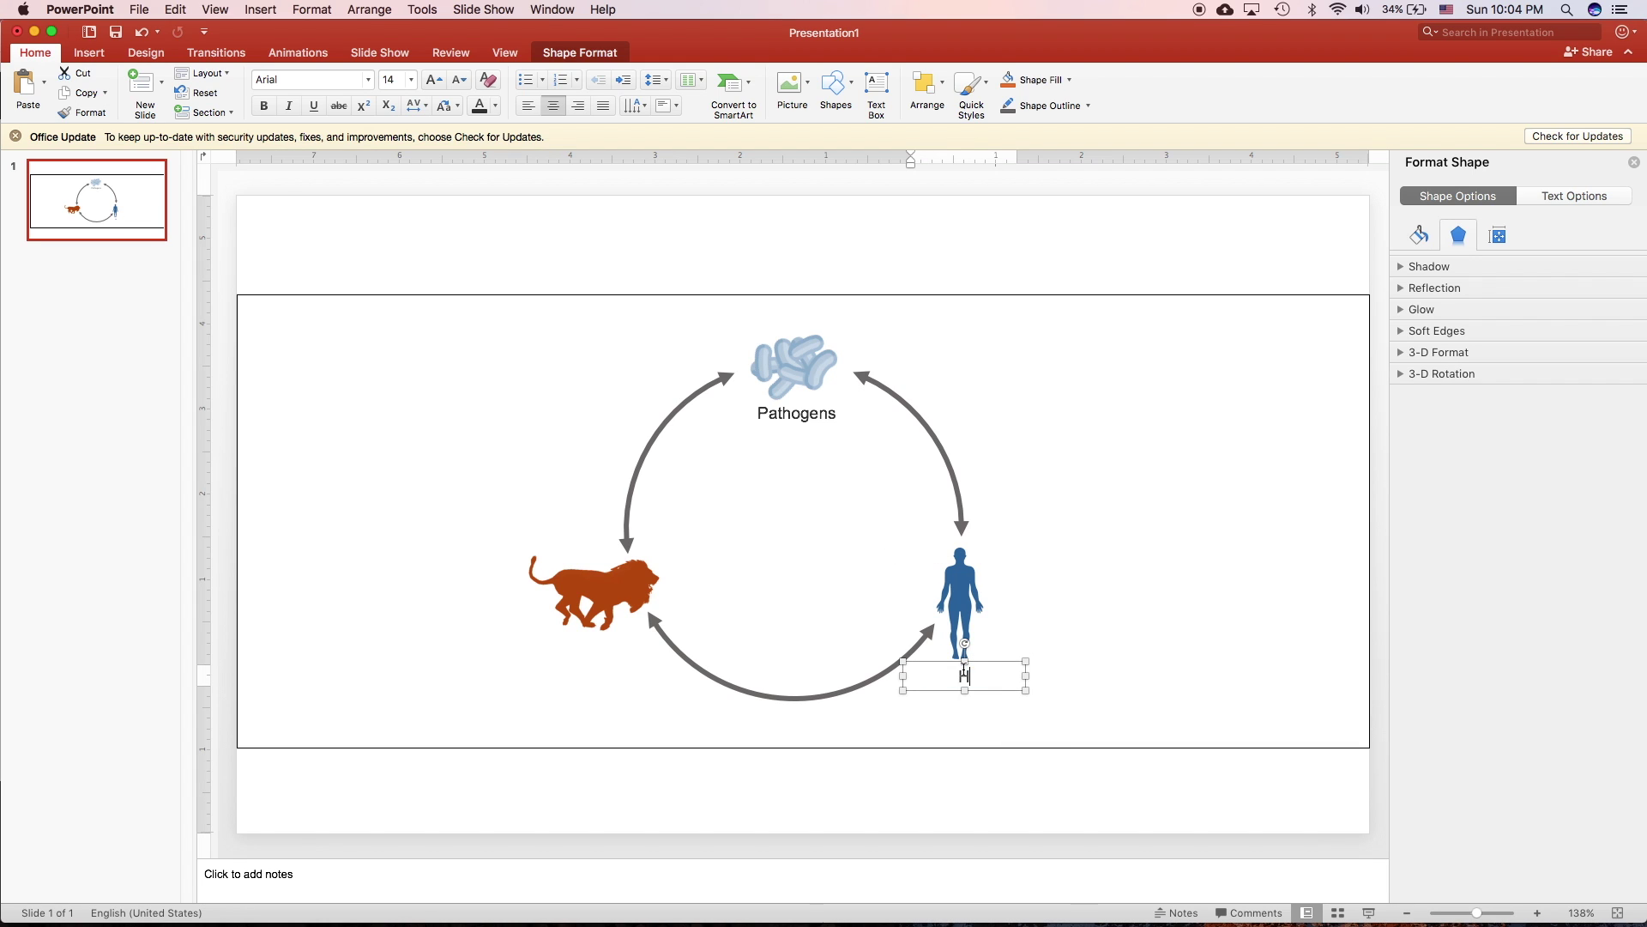
pyautogui.write('HUman')
pyautogui.press('BackSpace')
pyautogui.press('BackSpace')
pyautogui.press('BackSpace')
pyautogui.press('BackSpace')
pyautogui.write('uman')
# - Copy the Human label under the lion and retype it as 'Predators'
pyautogui.moveTo(985, 688); pyautogui.dragTo(623, 663)
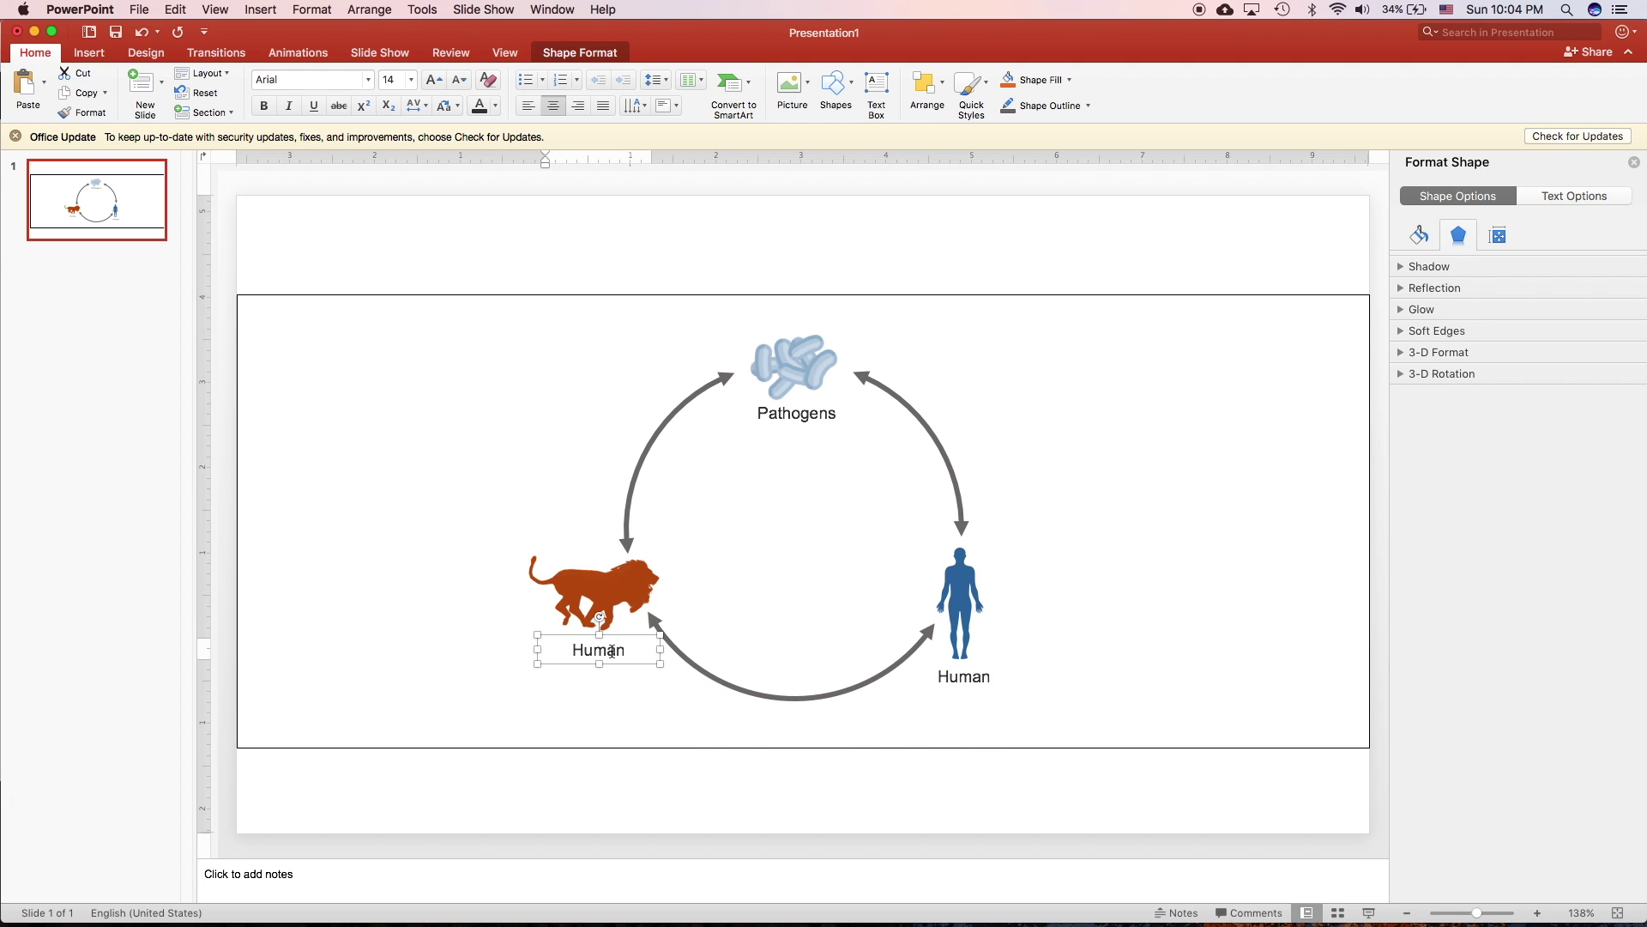
pyautogui.doubleClick(614, 657)
pyautogui.write('Predators')
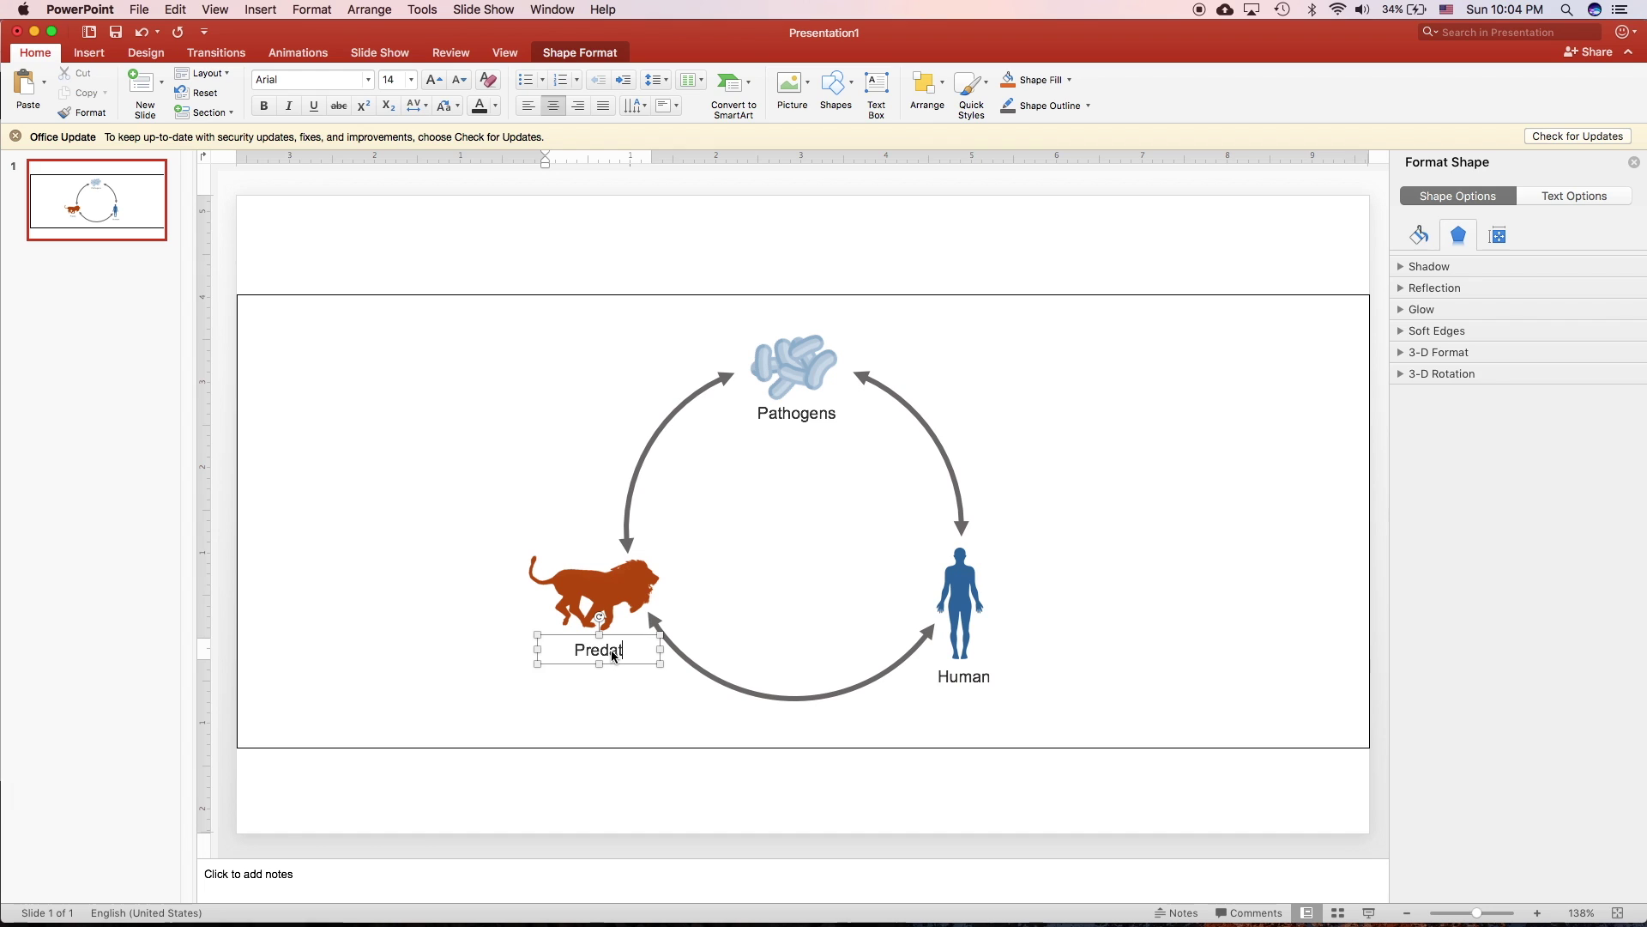
pyautogui.click(673, 669)
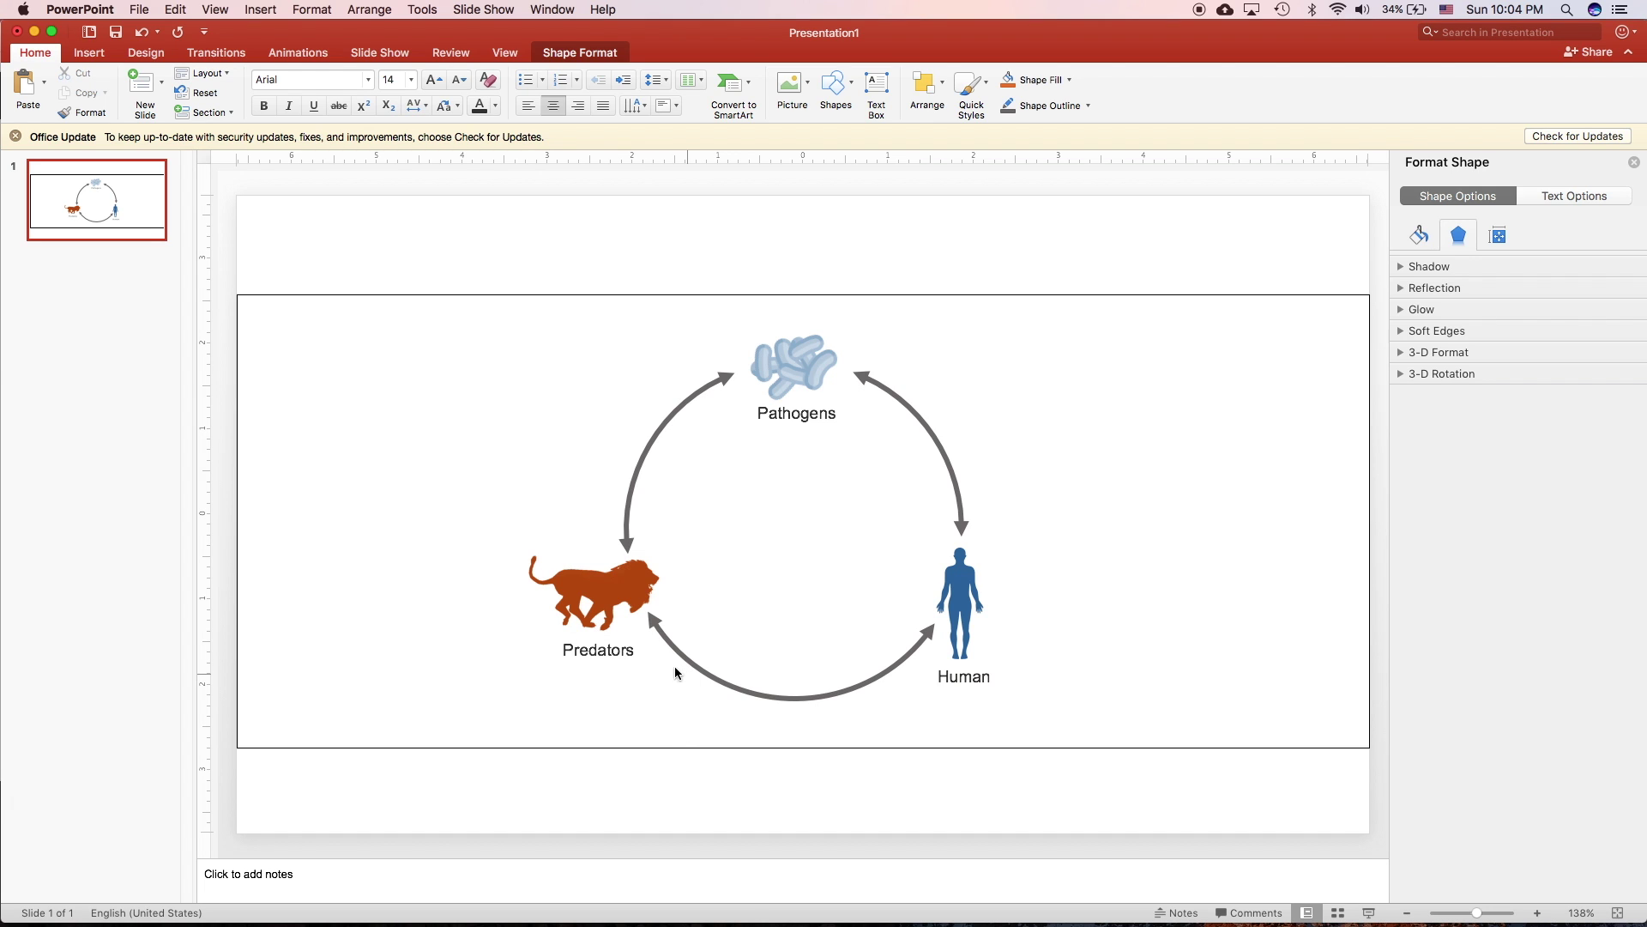
pyautogui.click(653, 619)
pyautogui.click(727, 686)
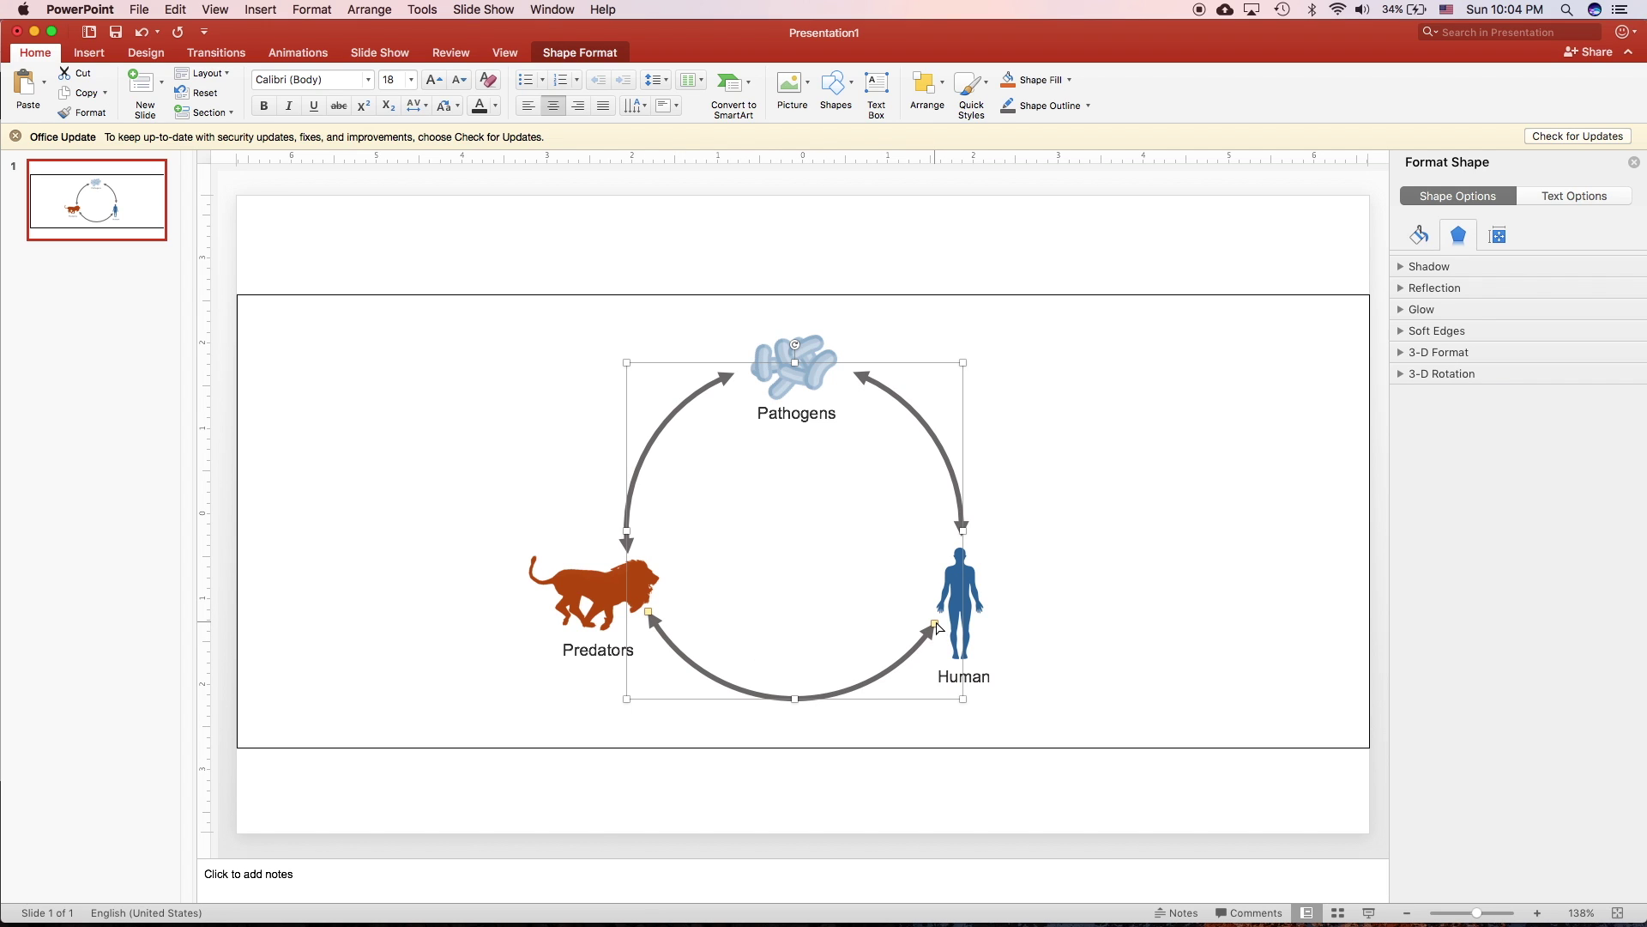
# - Extend the lower arc's ends toward the human and lion, and draw a central rectangle
pyautogui.moveTo(936, 625); pyautogui.dragTo(927, 640)
pyautogui.moveTo(655, 617); pyautogui.dragTo(667, 642)
pyautogui.click(834, 83)
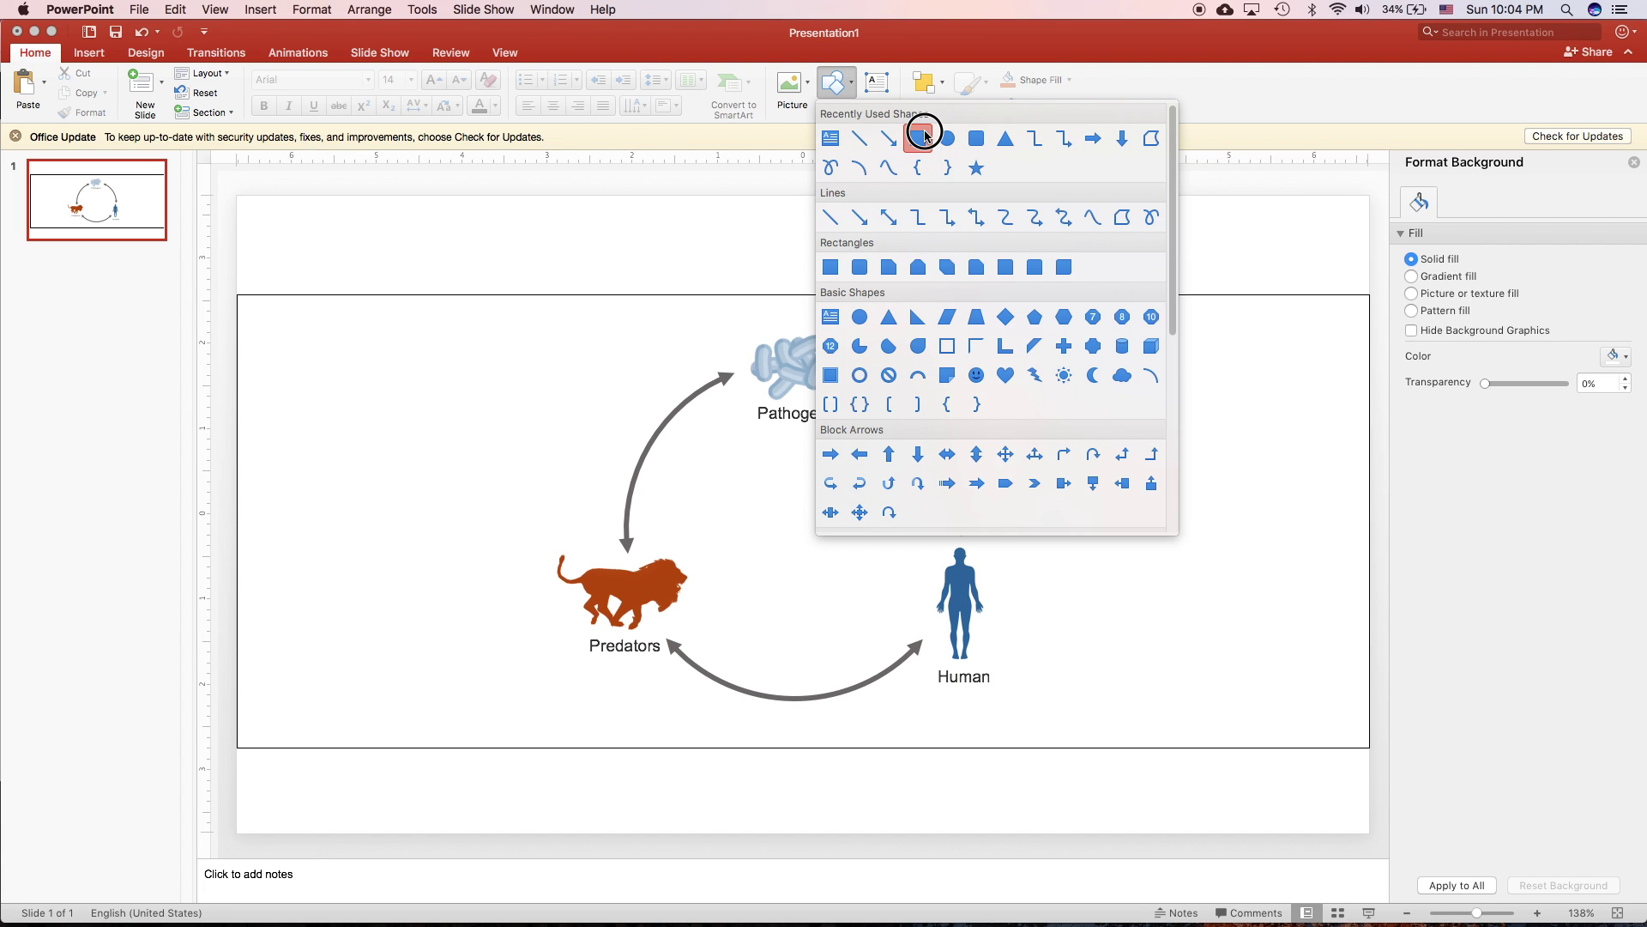
pyautogui.click(920, 136)
pyautogui.moveTo(724, 501); pyautogui.dragTo(863, 556)
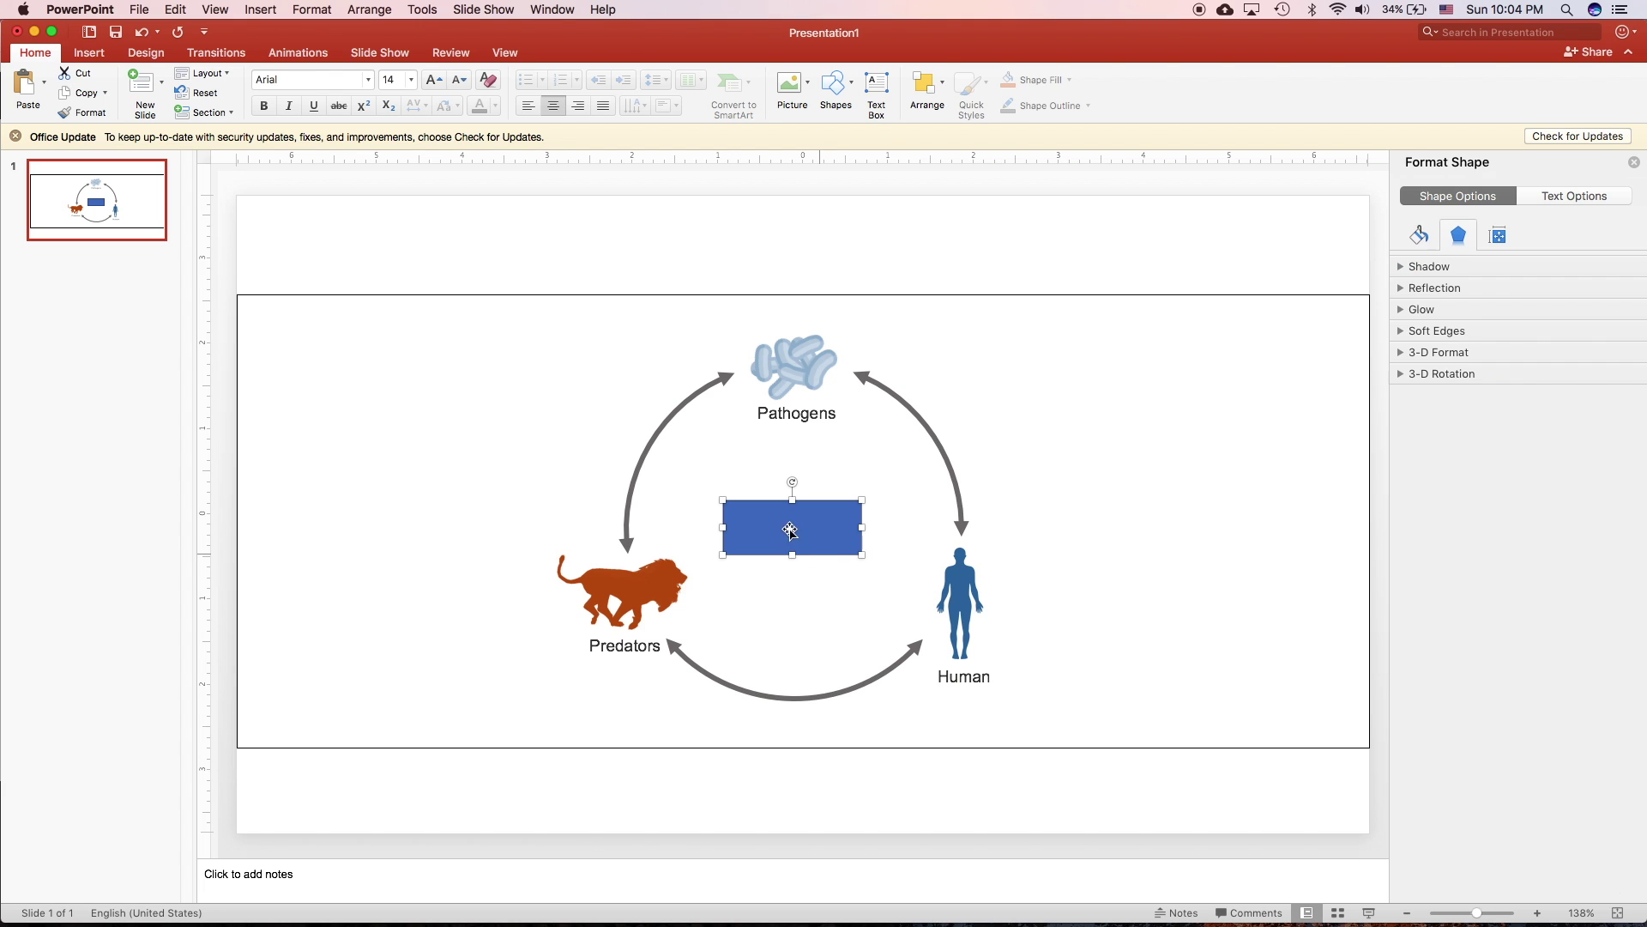
# - Fill the rectangle with a radial gradient, moving the right stop to 79%
pyautogui.click(1430, 243)
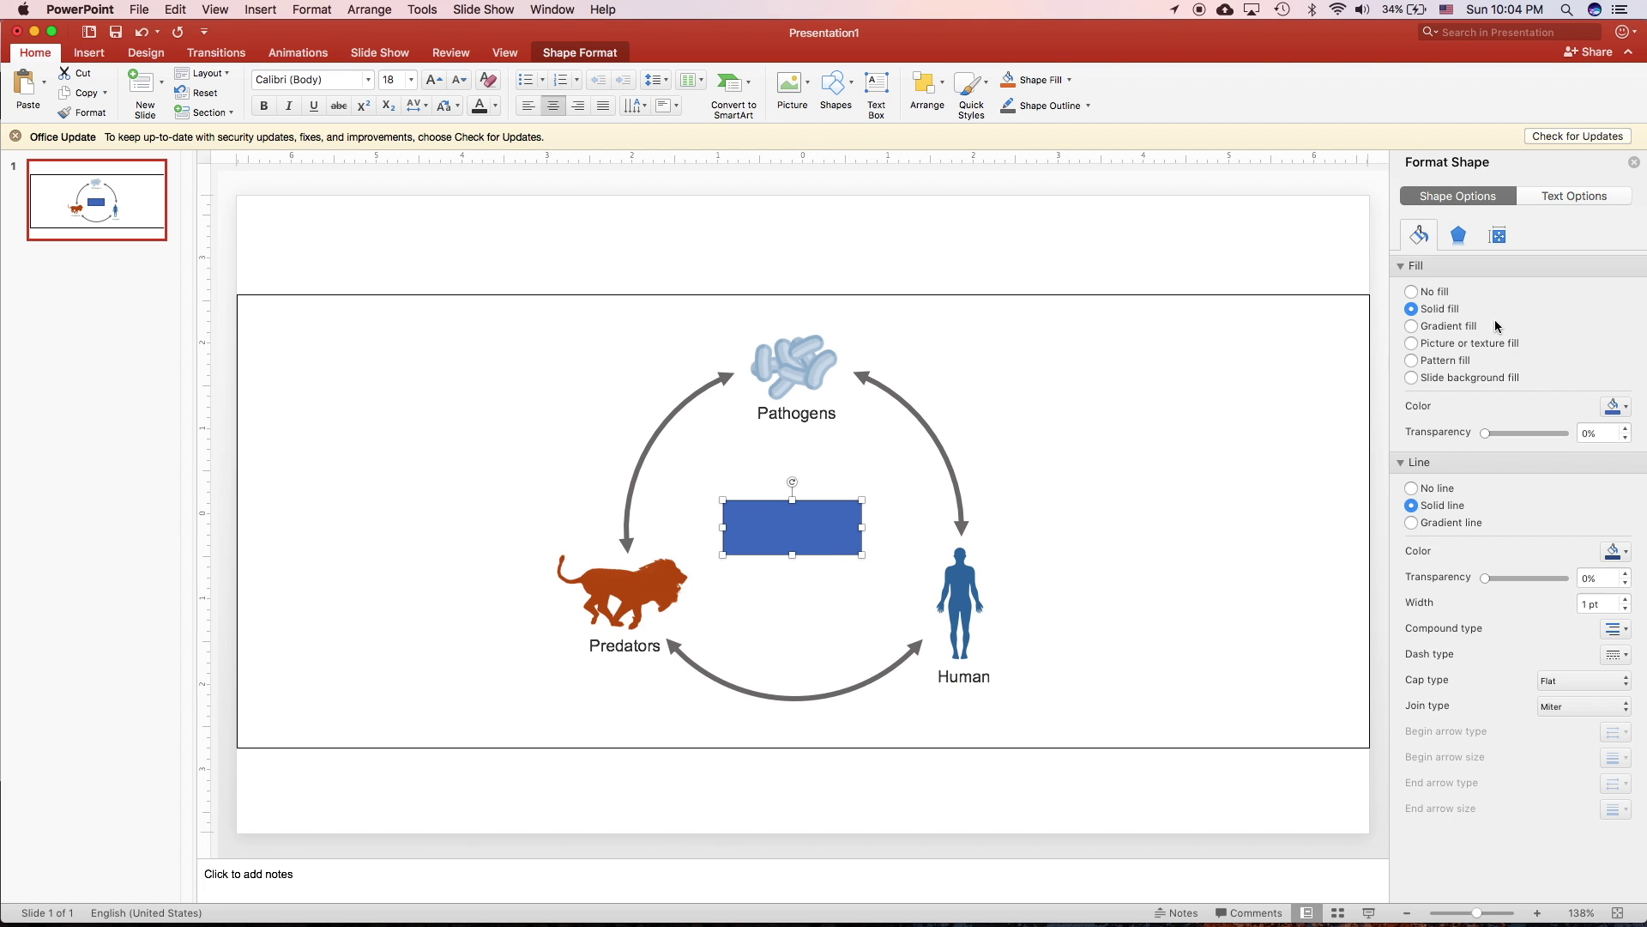
pyautogui.click(1465, 331)
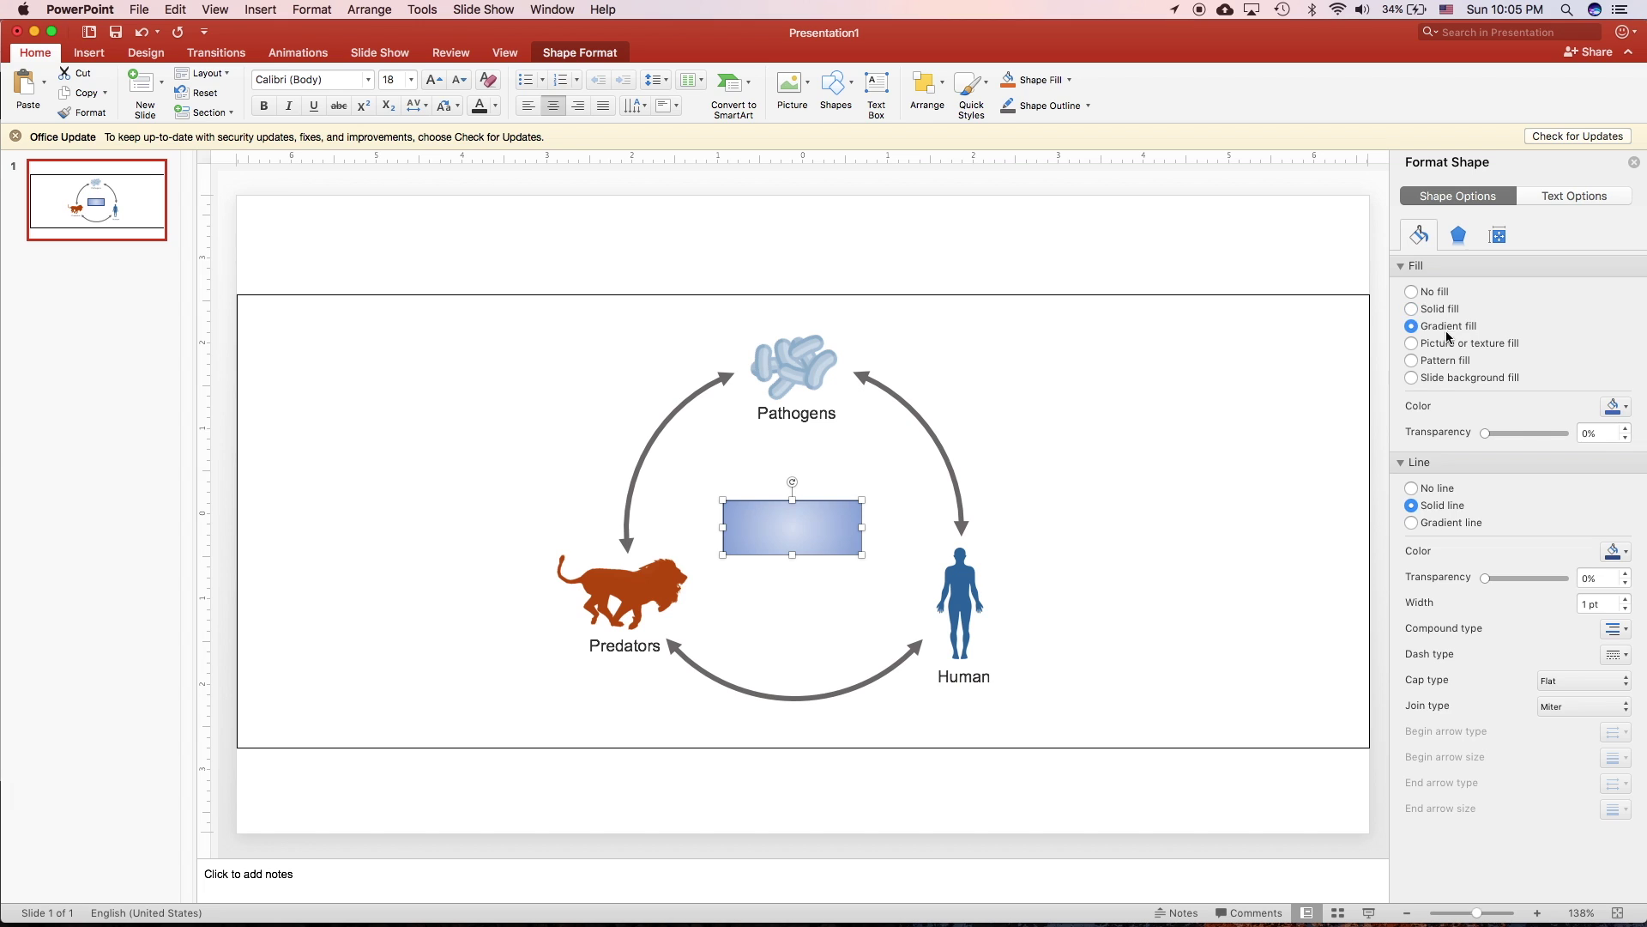
pyautogui.click(1587, 431)
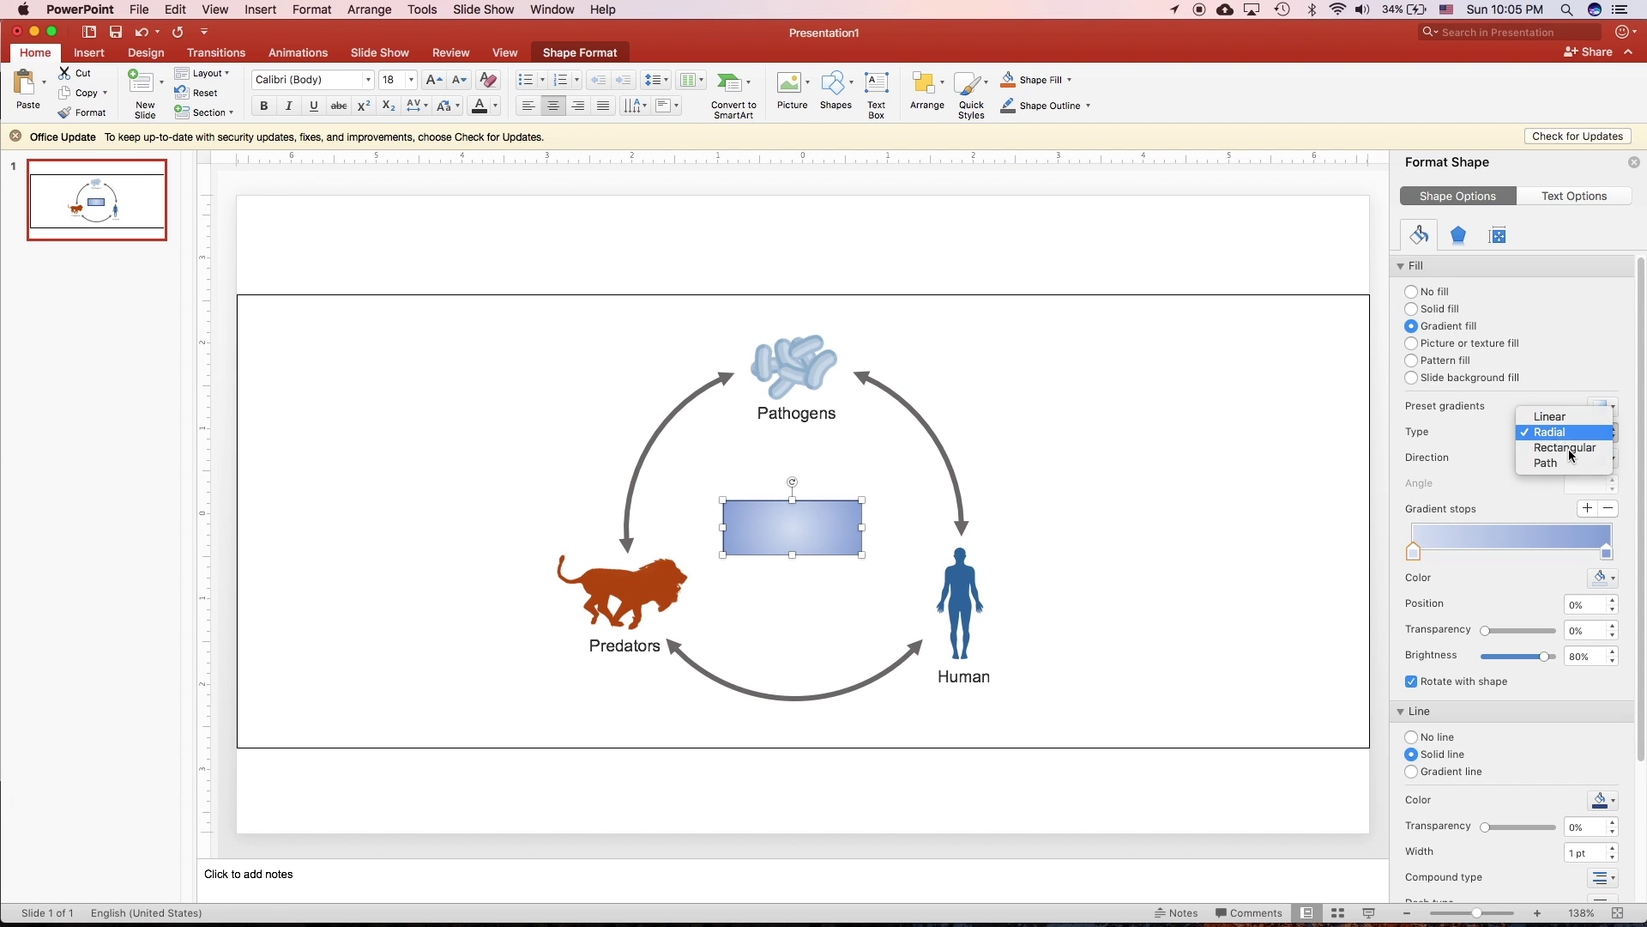
pyautogui.click(1550, 432)
pyautogui.click(1601, 457)
pyautogui.click(1566, 493)
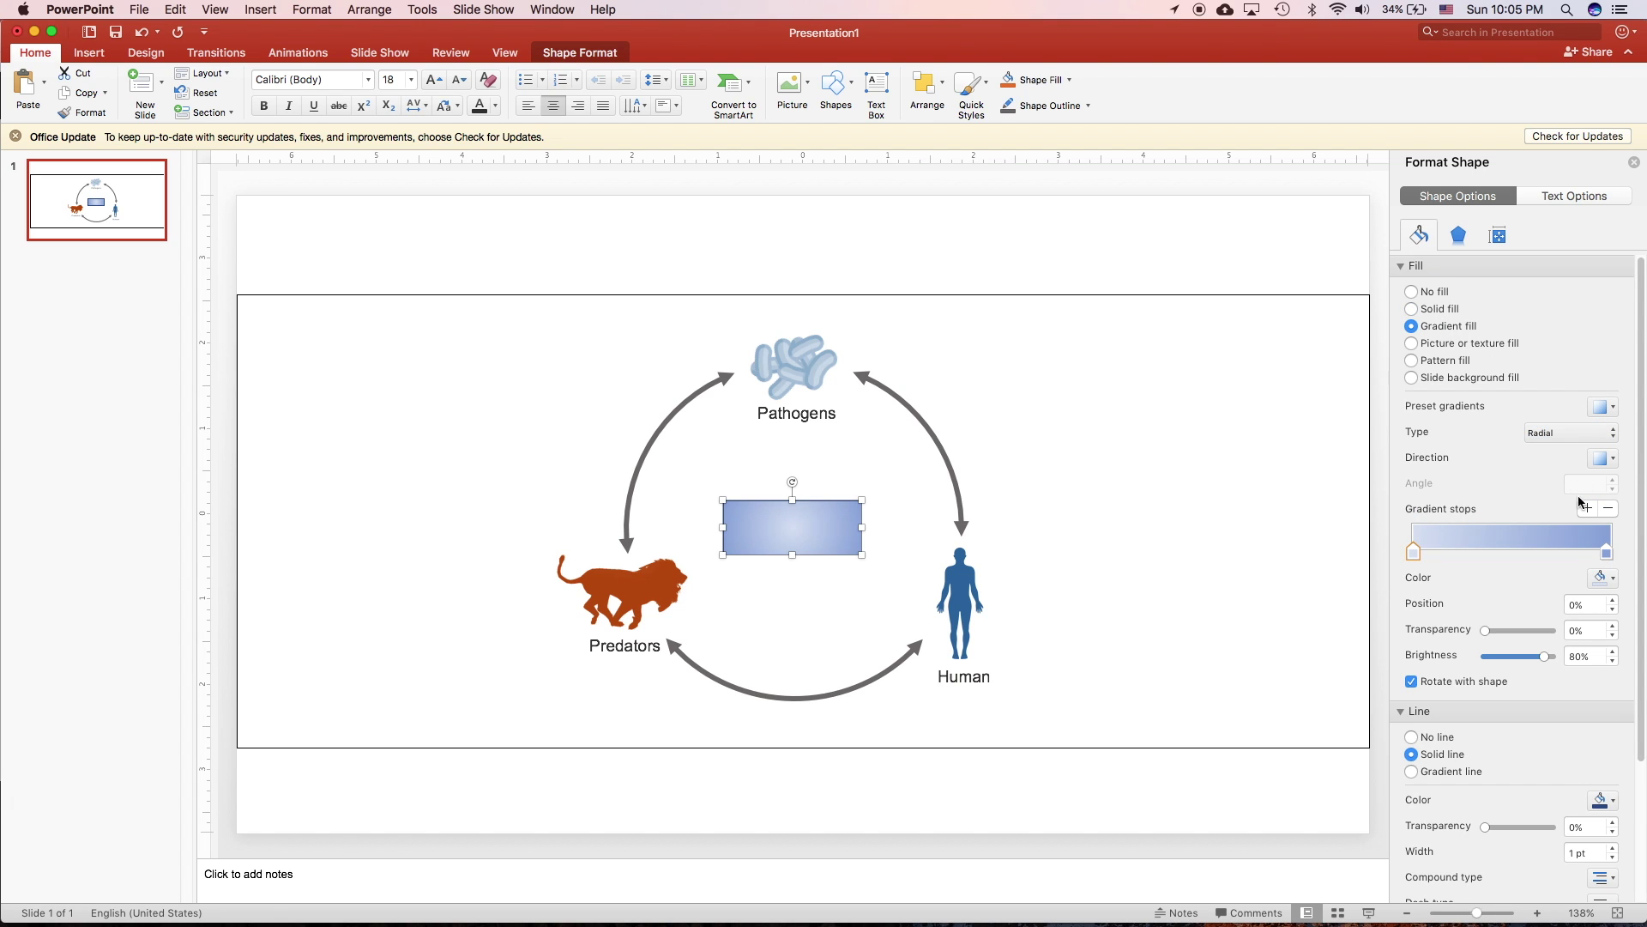
pyautogui.moveTo(1608, 554); pyautogui.dragTo(1570, 560)
# - Copy the Pathogens caption onto the rectangle, retype it 'Evolutionary pressures' and centre it
pyautogui.rightClick(763, 525)
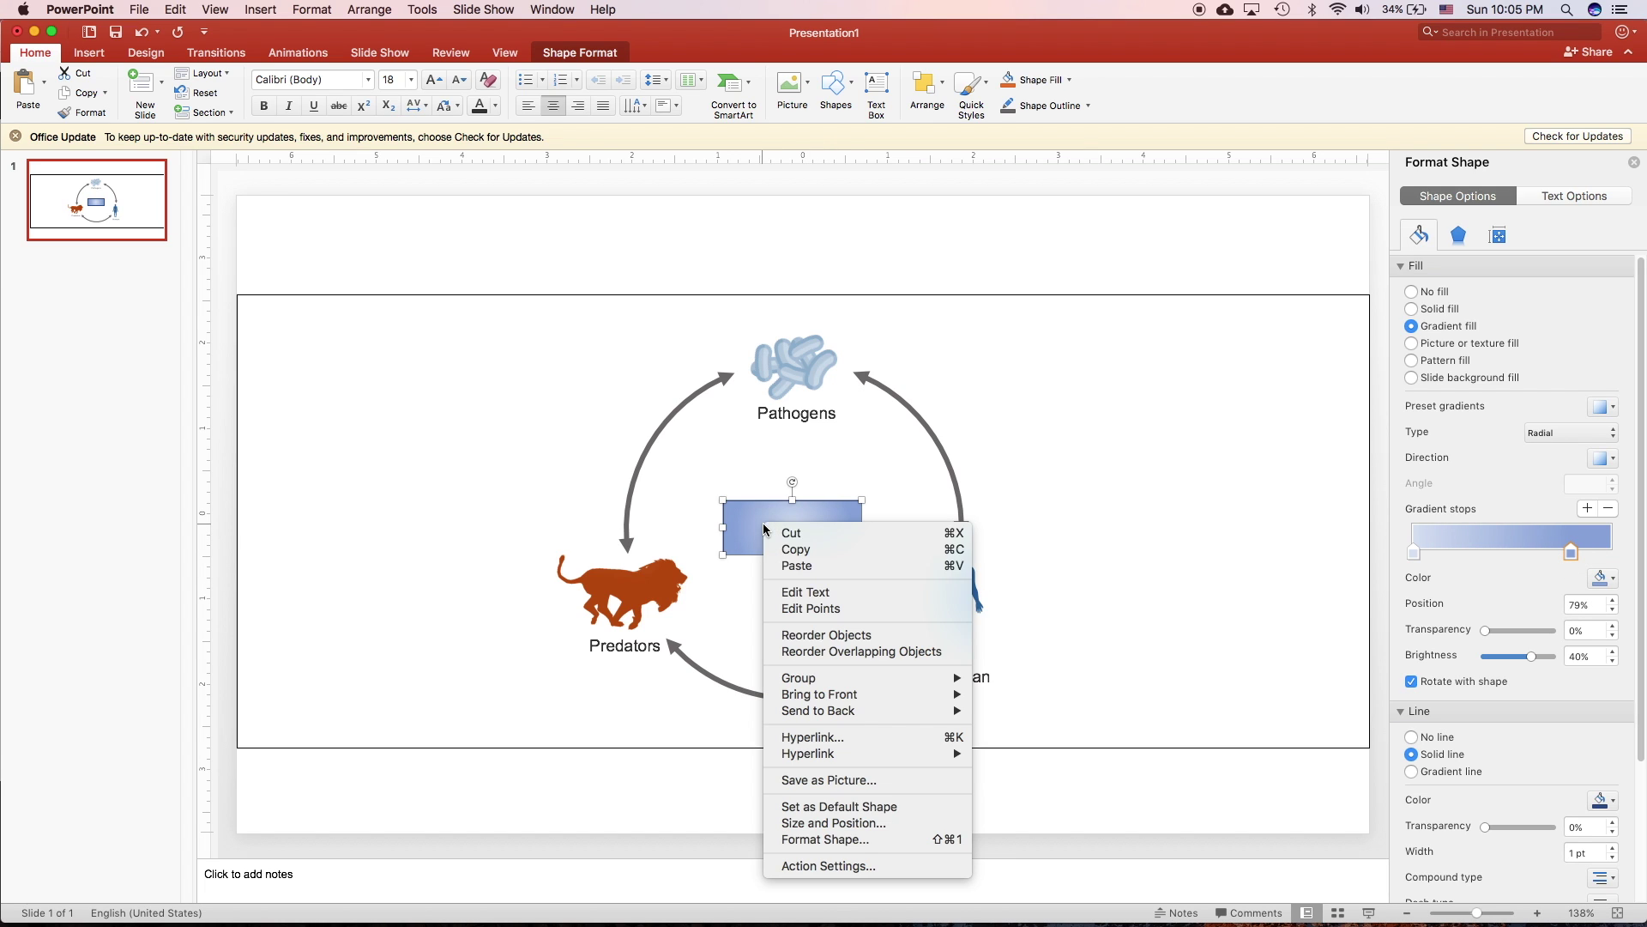
pyautogui.click(1052, 467)
pyautogui.moveTo(825, 427); pyautogui.dragTo(813, 533)
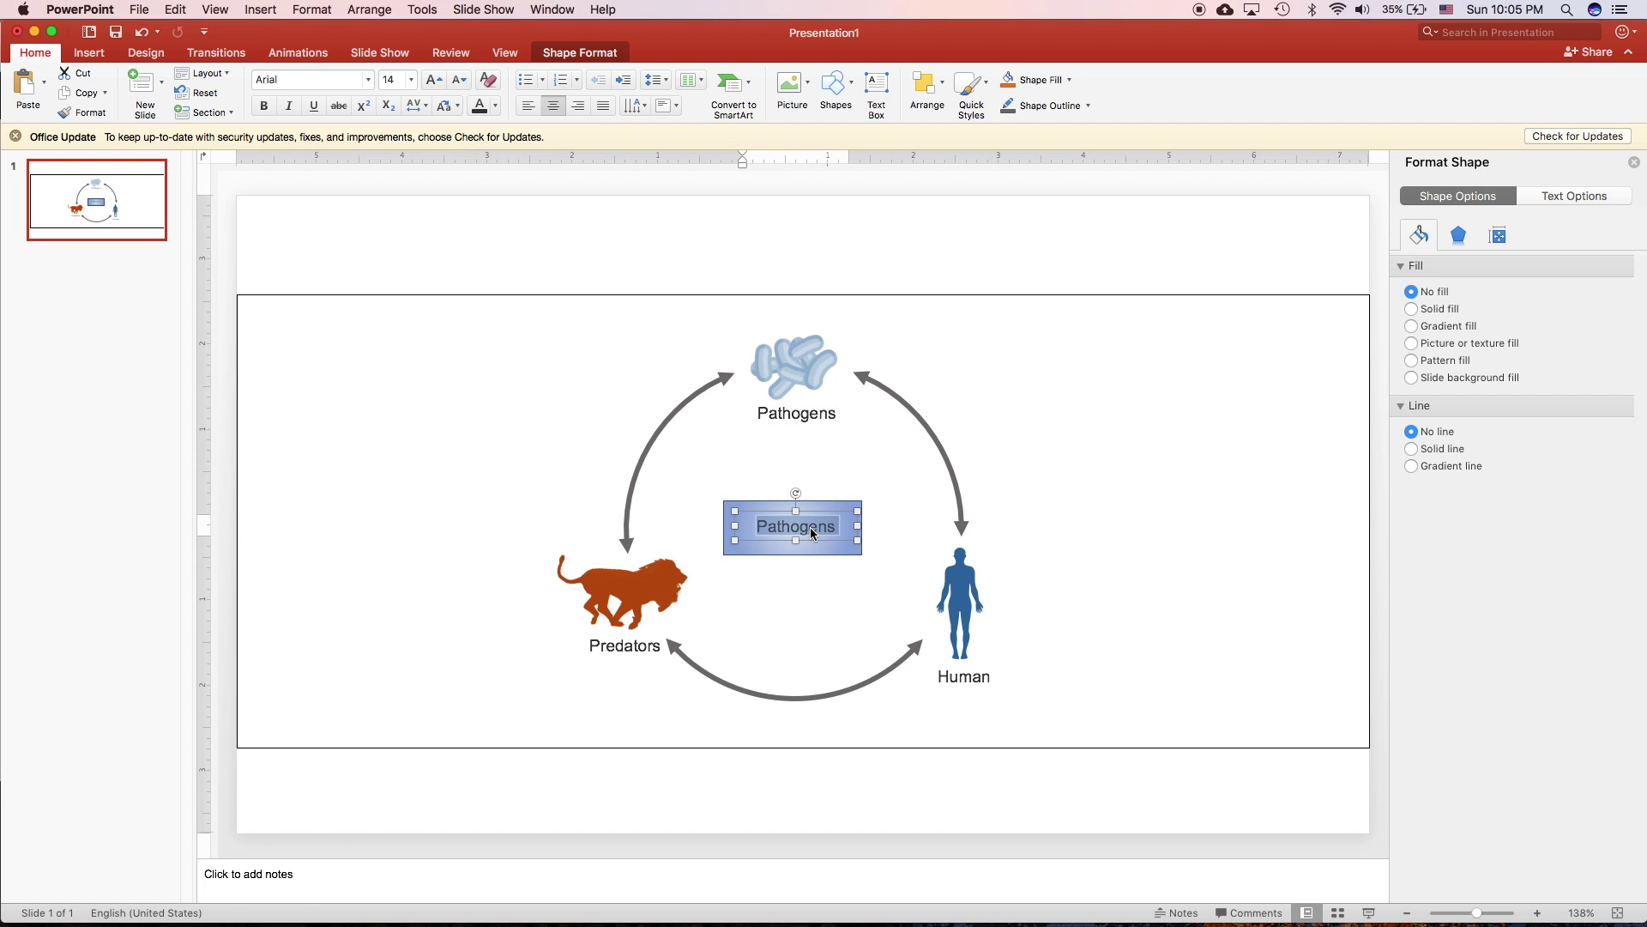
pyautogui.write('Evolutionary pre')
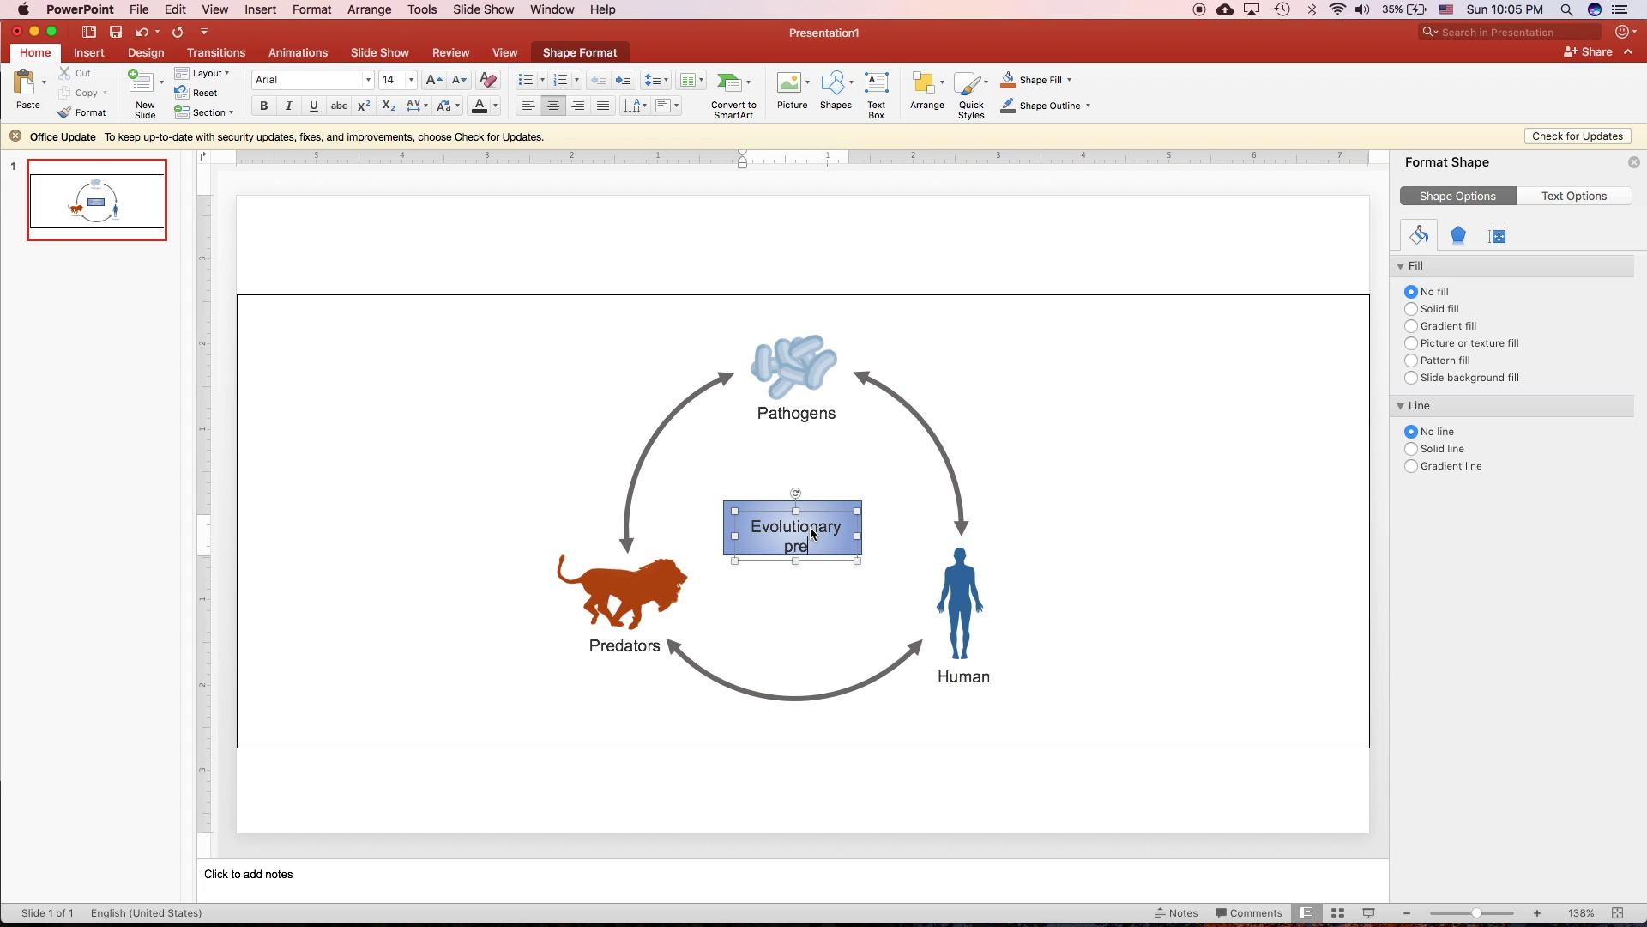
pyautogui.write('ssures')
pyautogui.moveTo(832, 513); pyautogui.dragTo(831, 501)
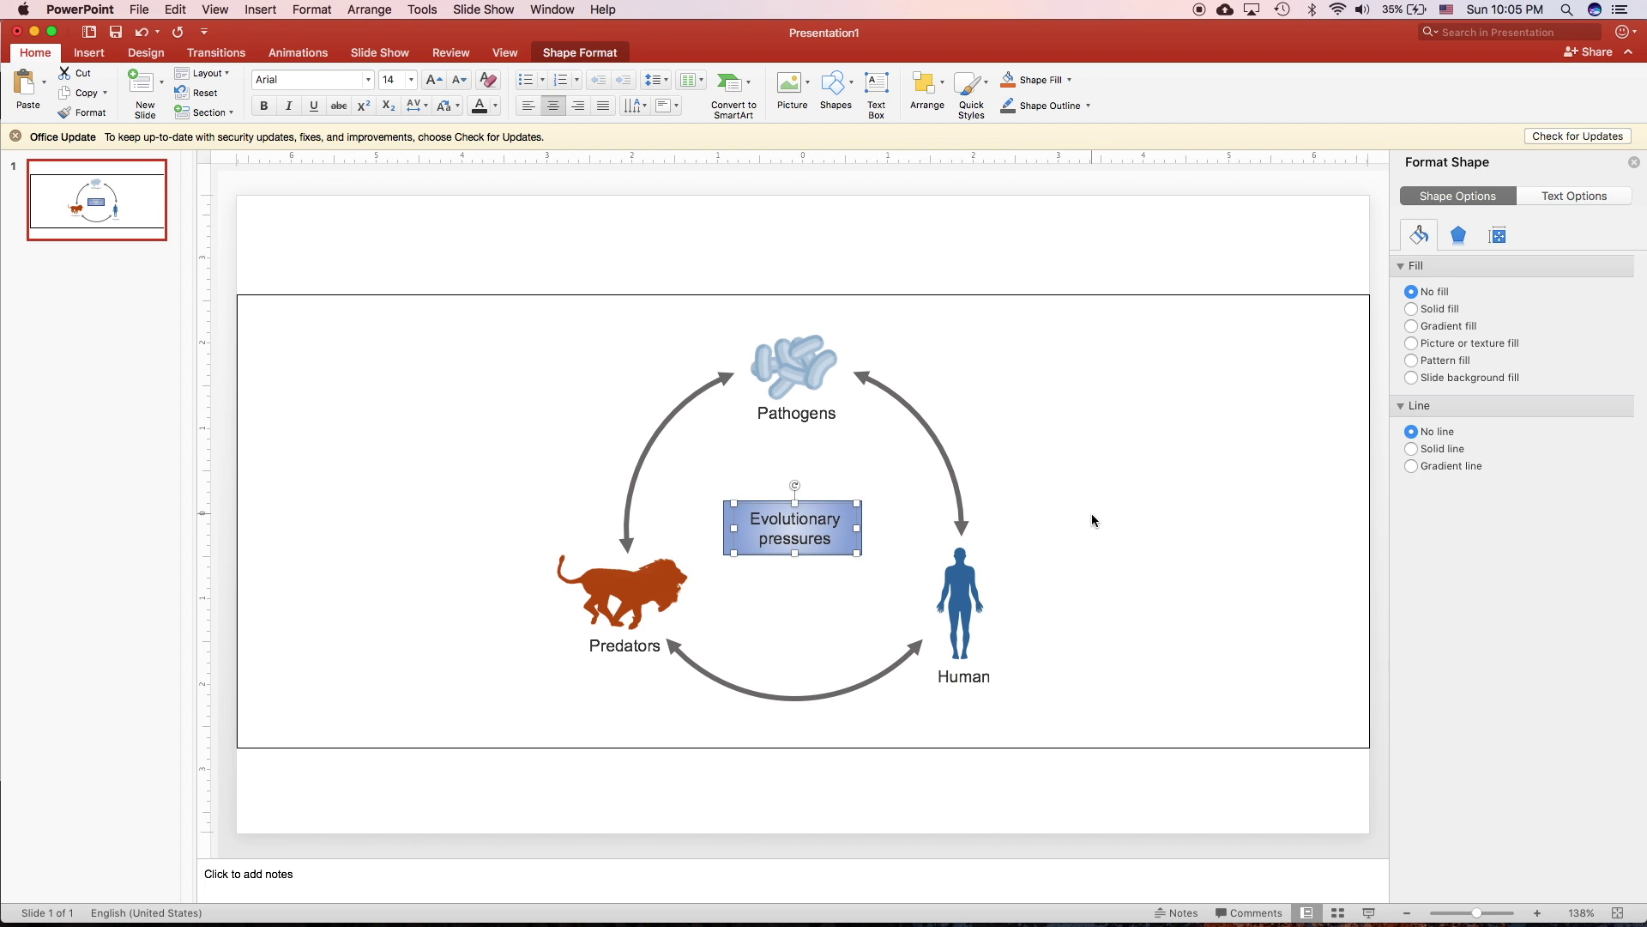
pyautogui.click(1086, 519)
pyautogui.click(854, 429)
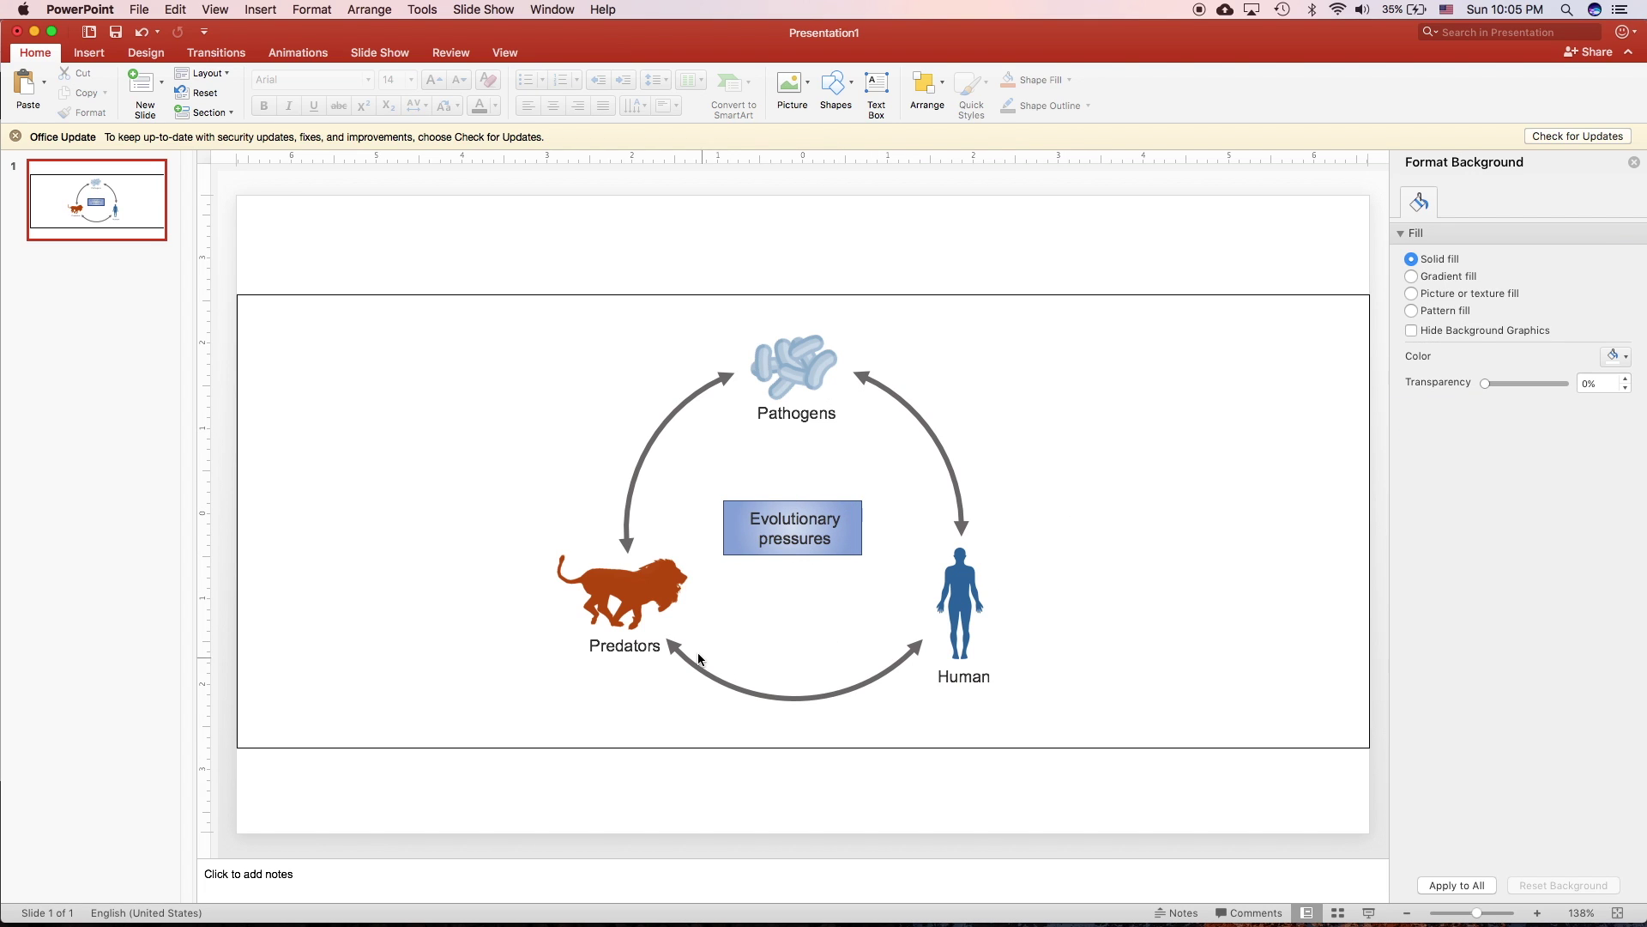
pyautogui.click(23, 10)
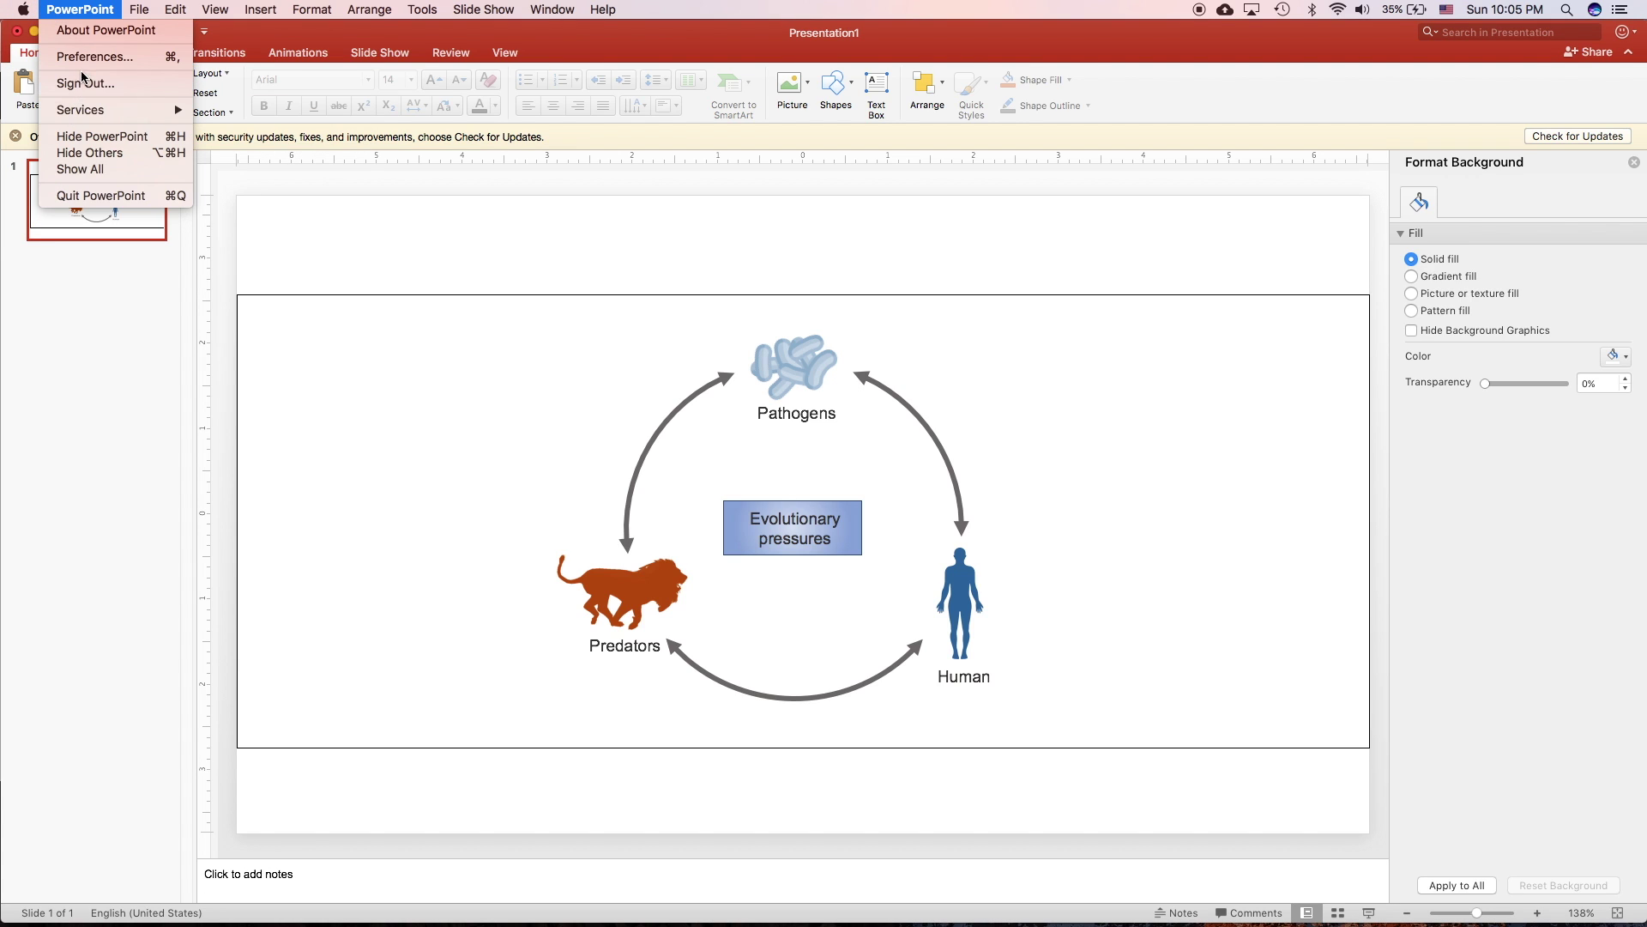
# - Export the slide to the Desktop as a JPEG 3000 px wide, replacing Presentation1.jpg
pyautogui.moveTo(140, 7)
pyautogui.click(163, 171)
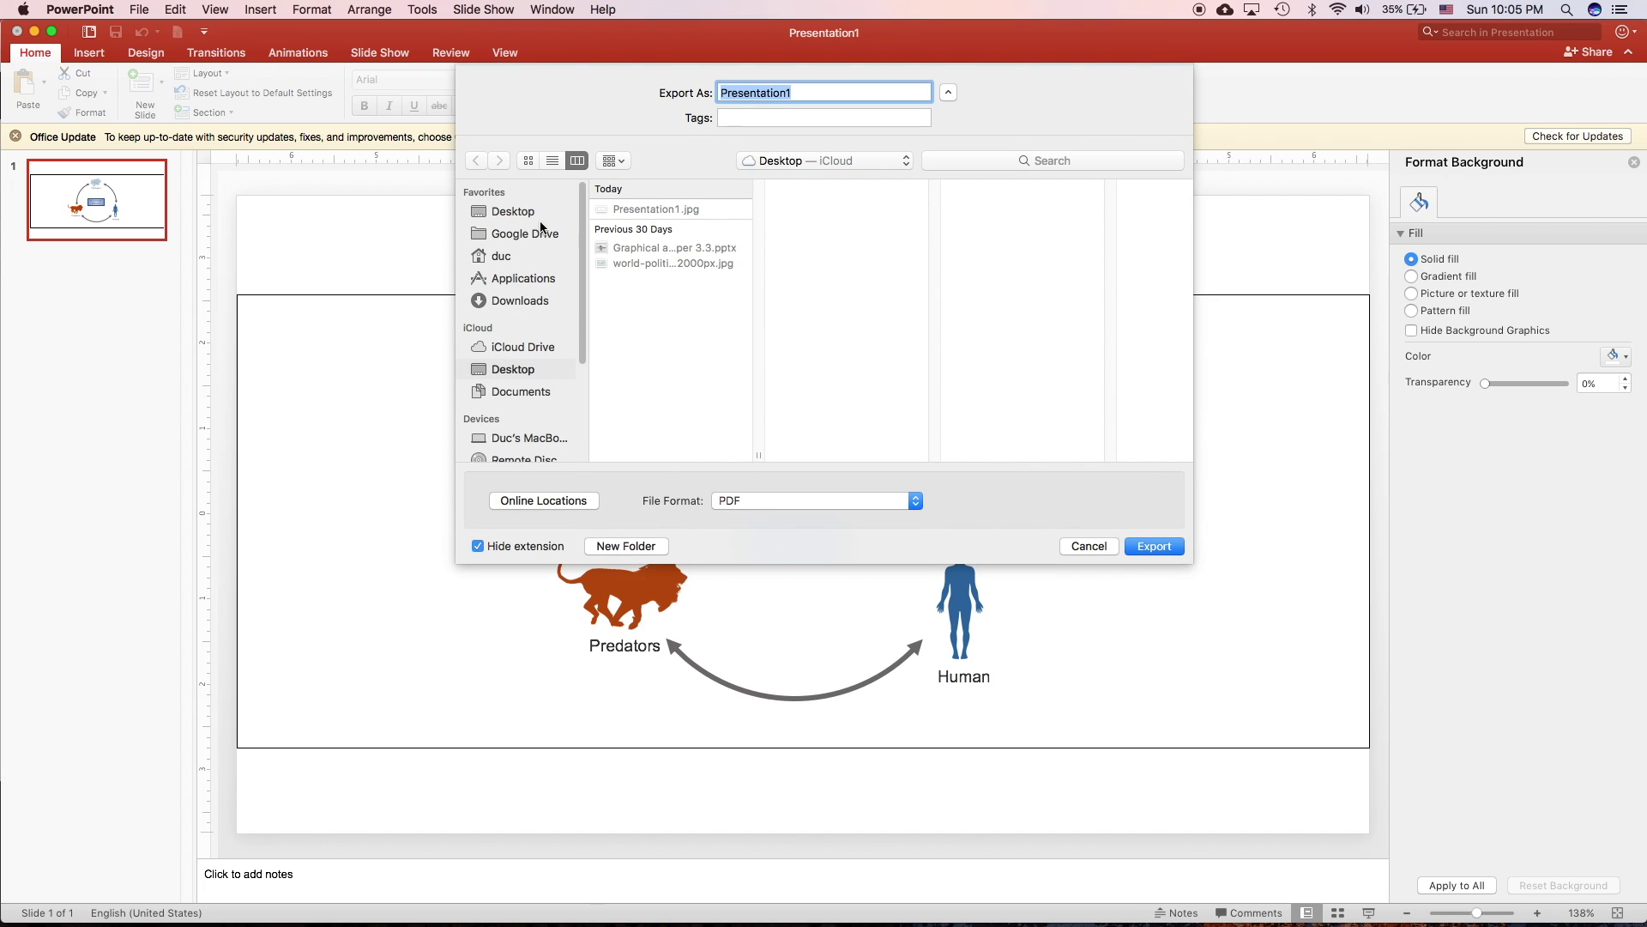
pyautogui.click(521, 214)
pyautogui.click(759, 492)
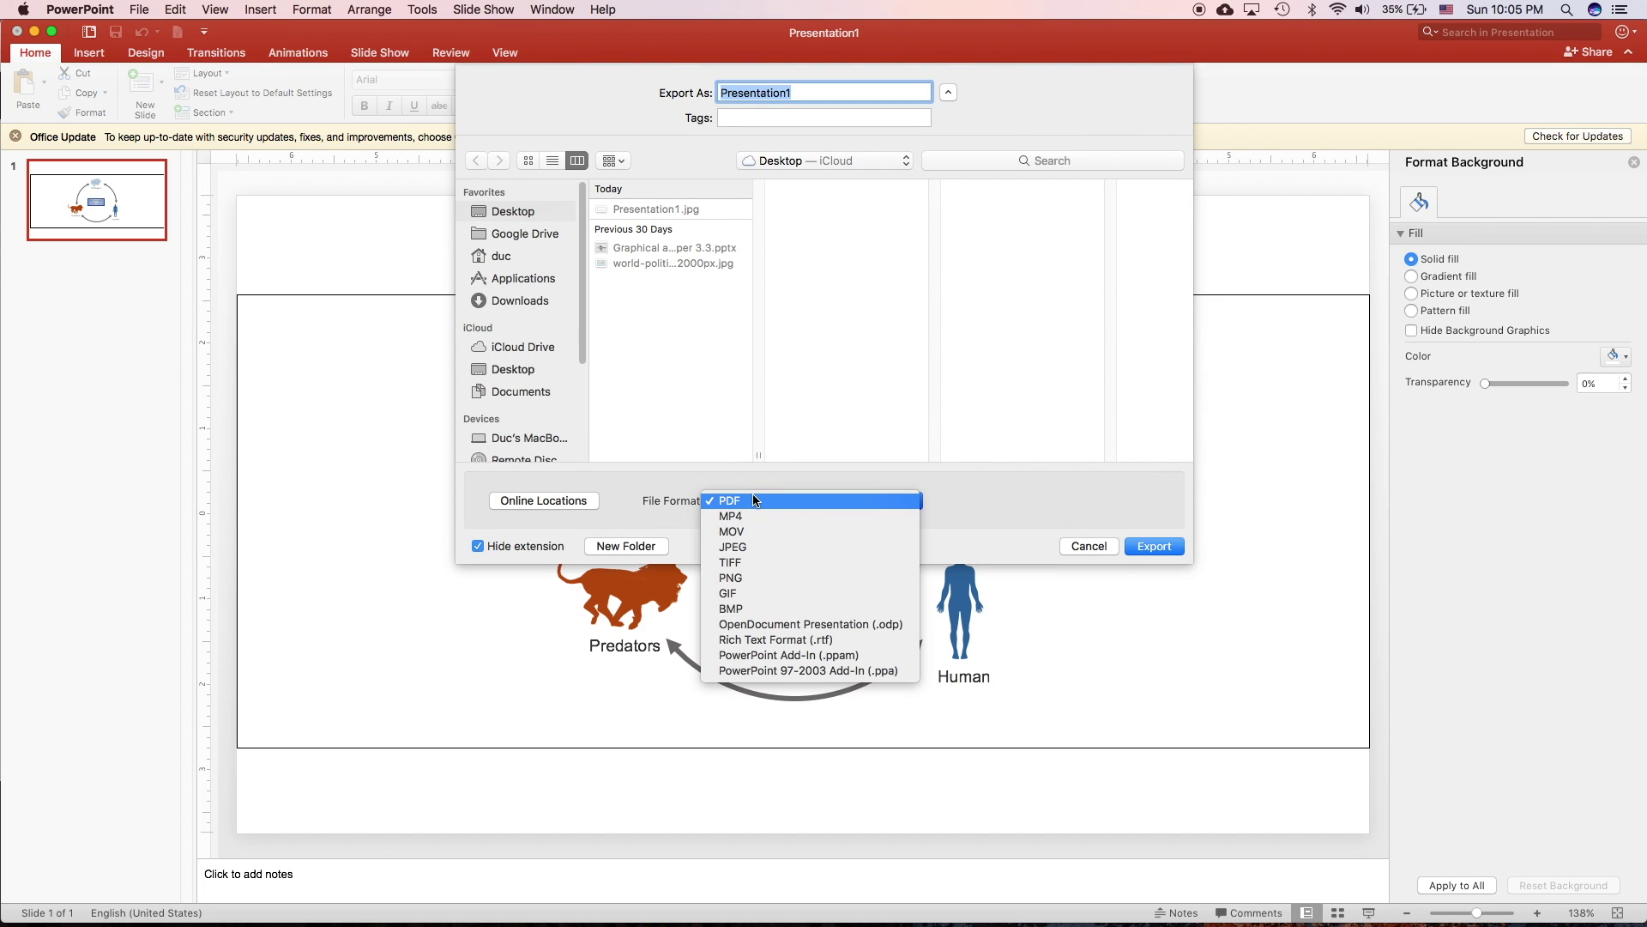
pyautogui.click(770, 548)
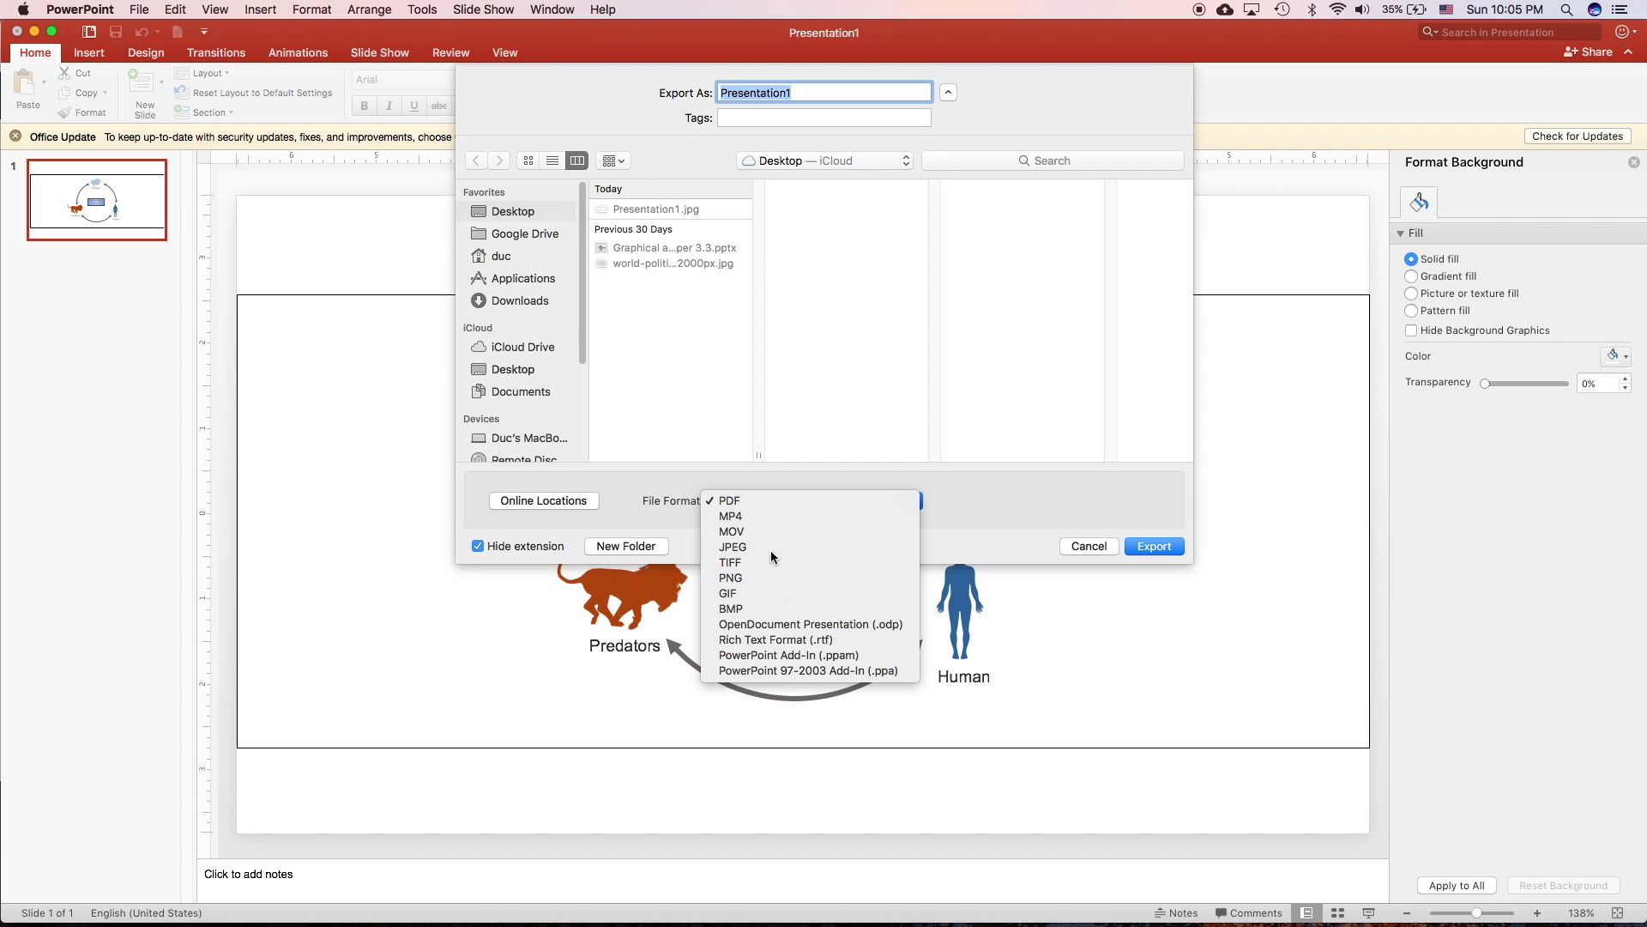
pyautogui.doubleClick(766, 501)
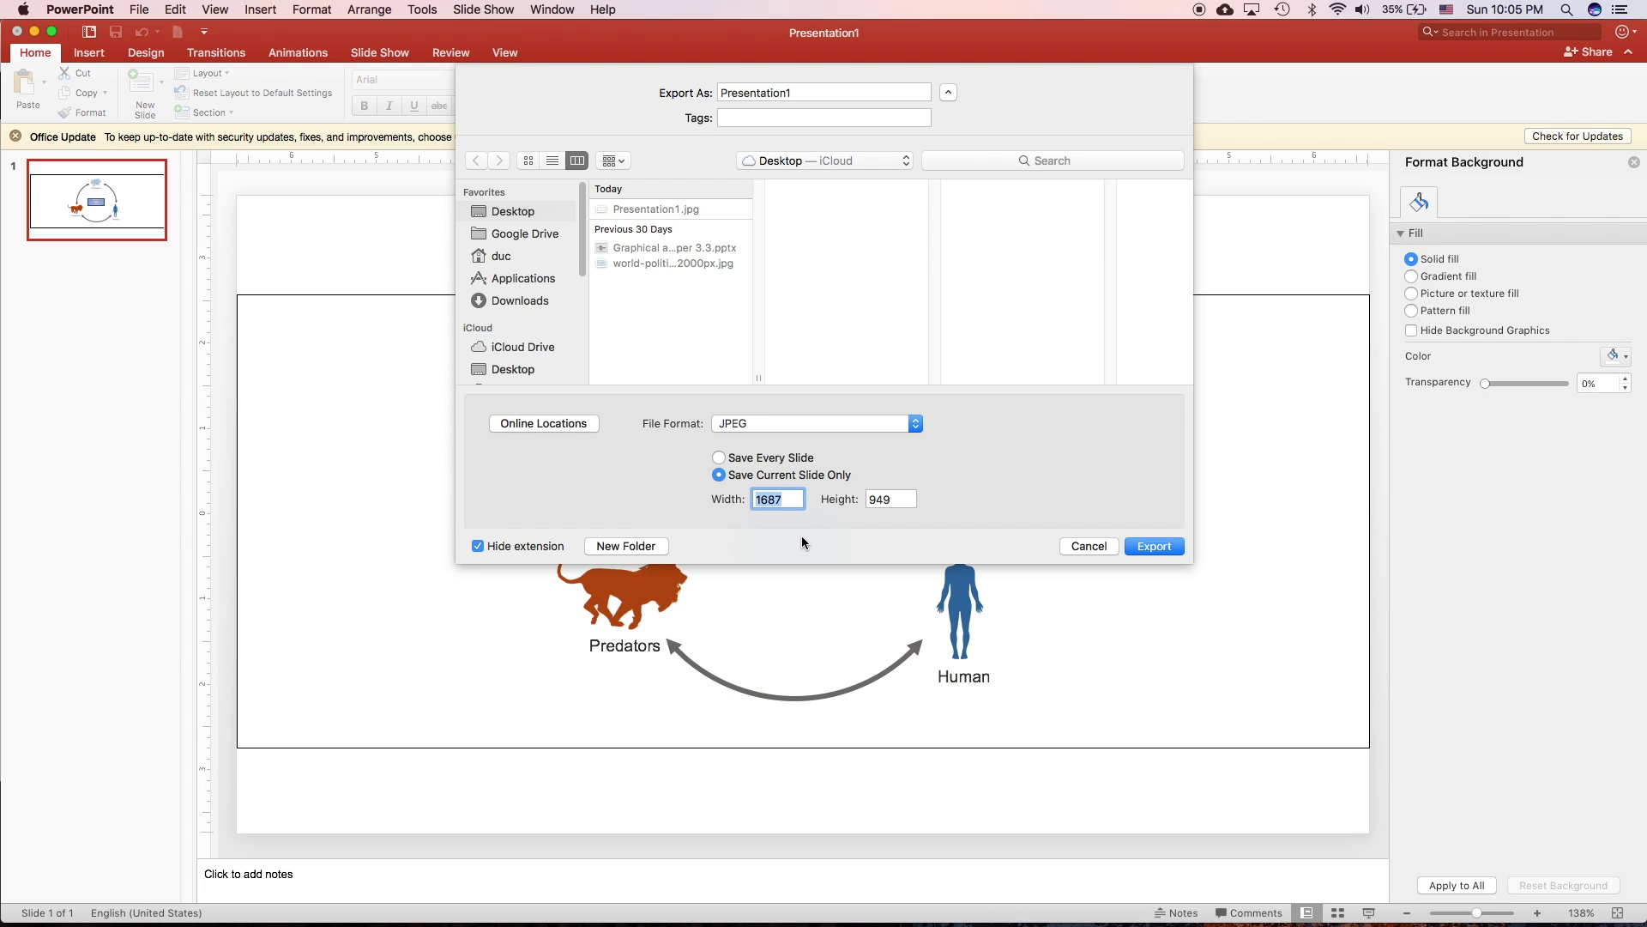
pyautogui.write('3000')
pyautogui.click(1165, 546)
pyautogui.click(955, 165)
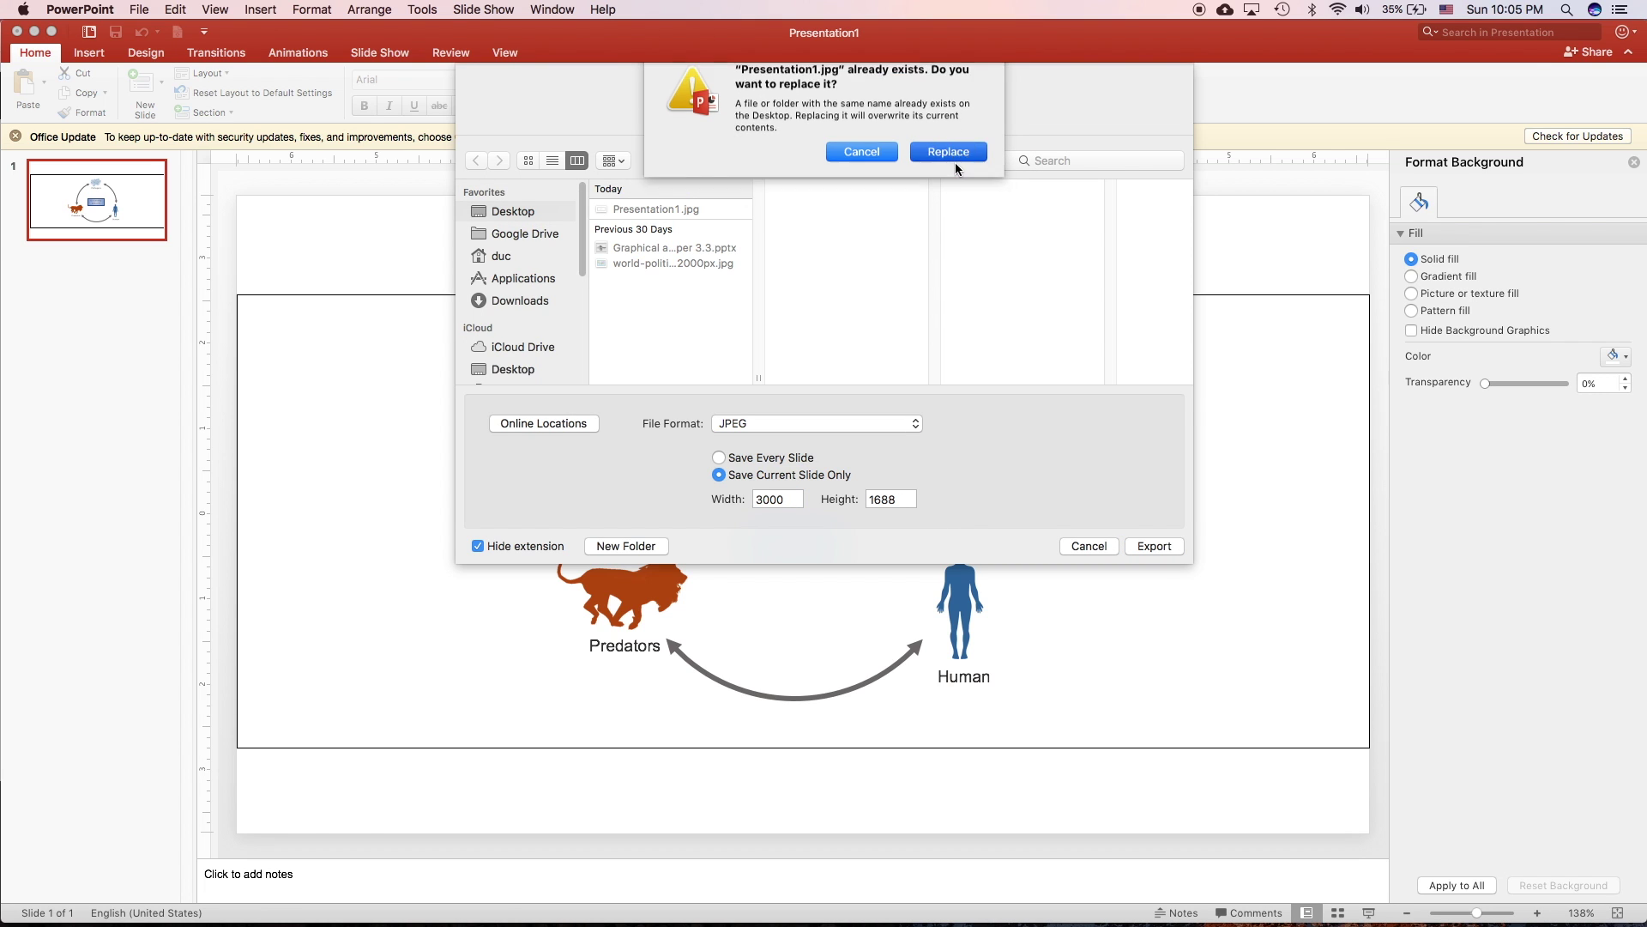
# - Open the exported Presentation1.jpg from the desktop in Preview
pyautogui.moveTo(2, 4)
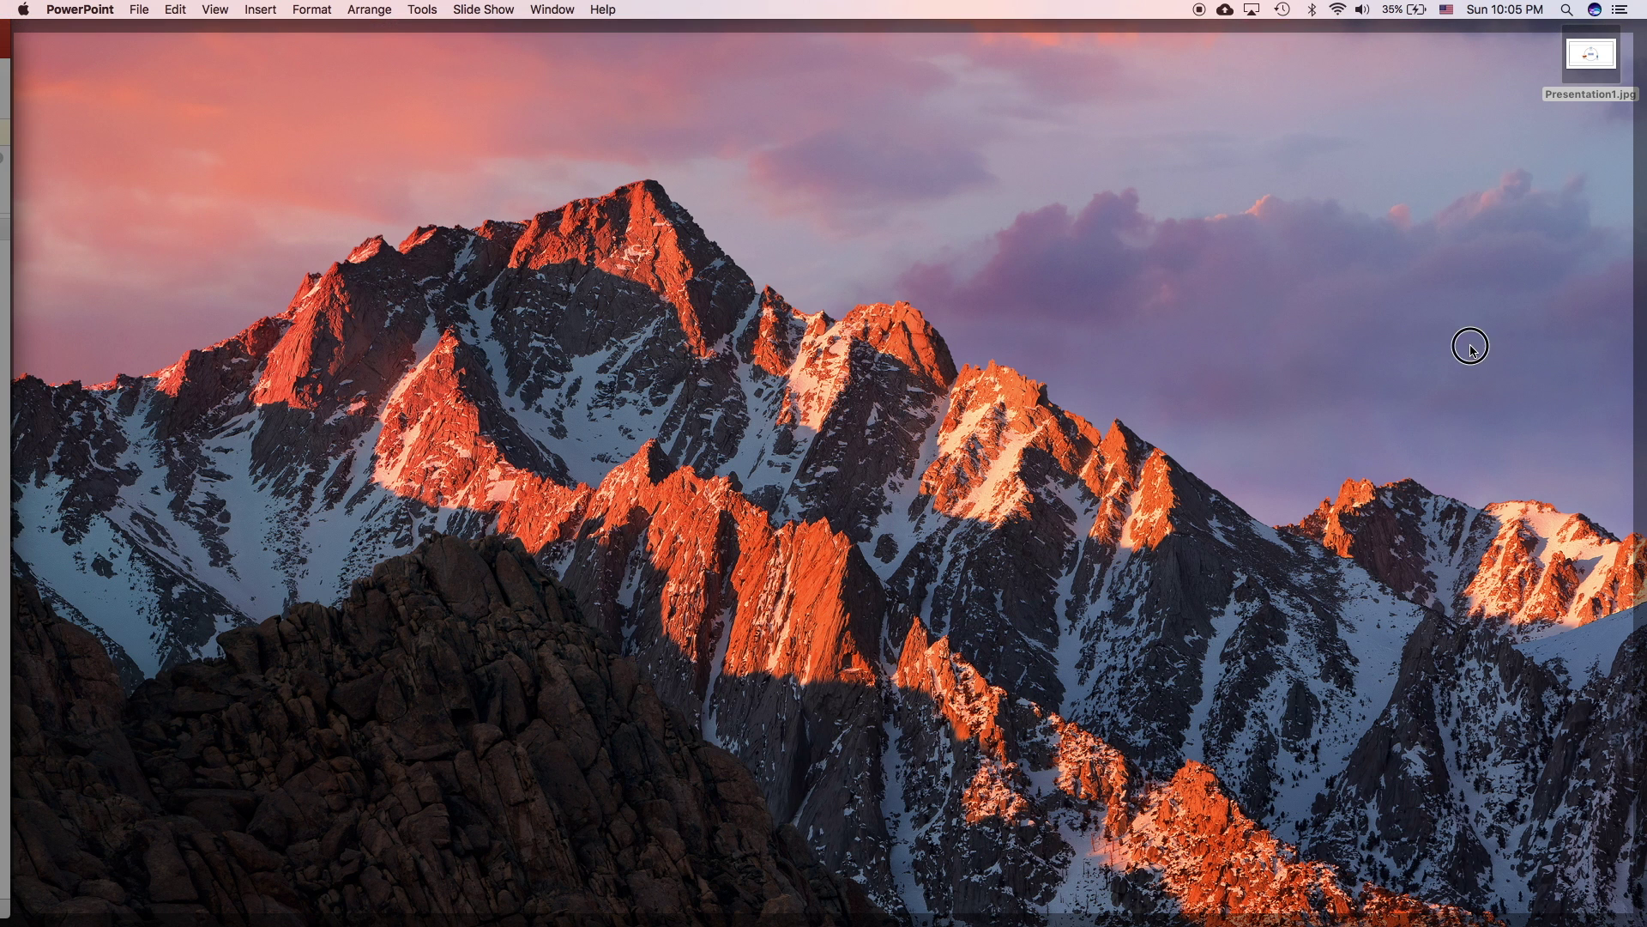
pyautogui.click(1588, 57)
pyautogui.doubleClick(1585, 58)
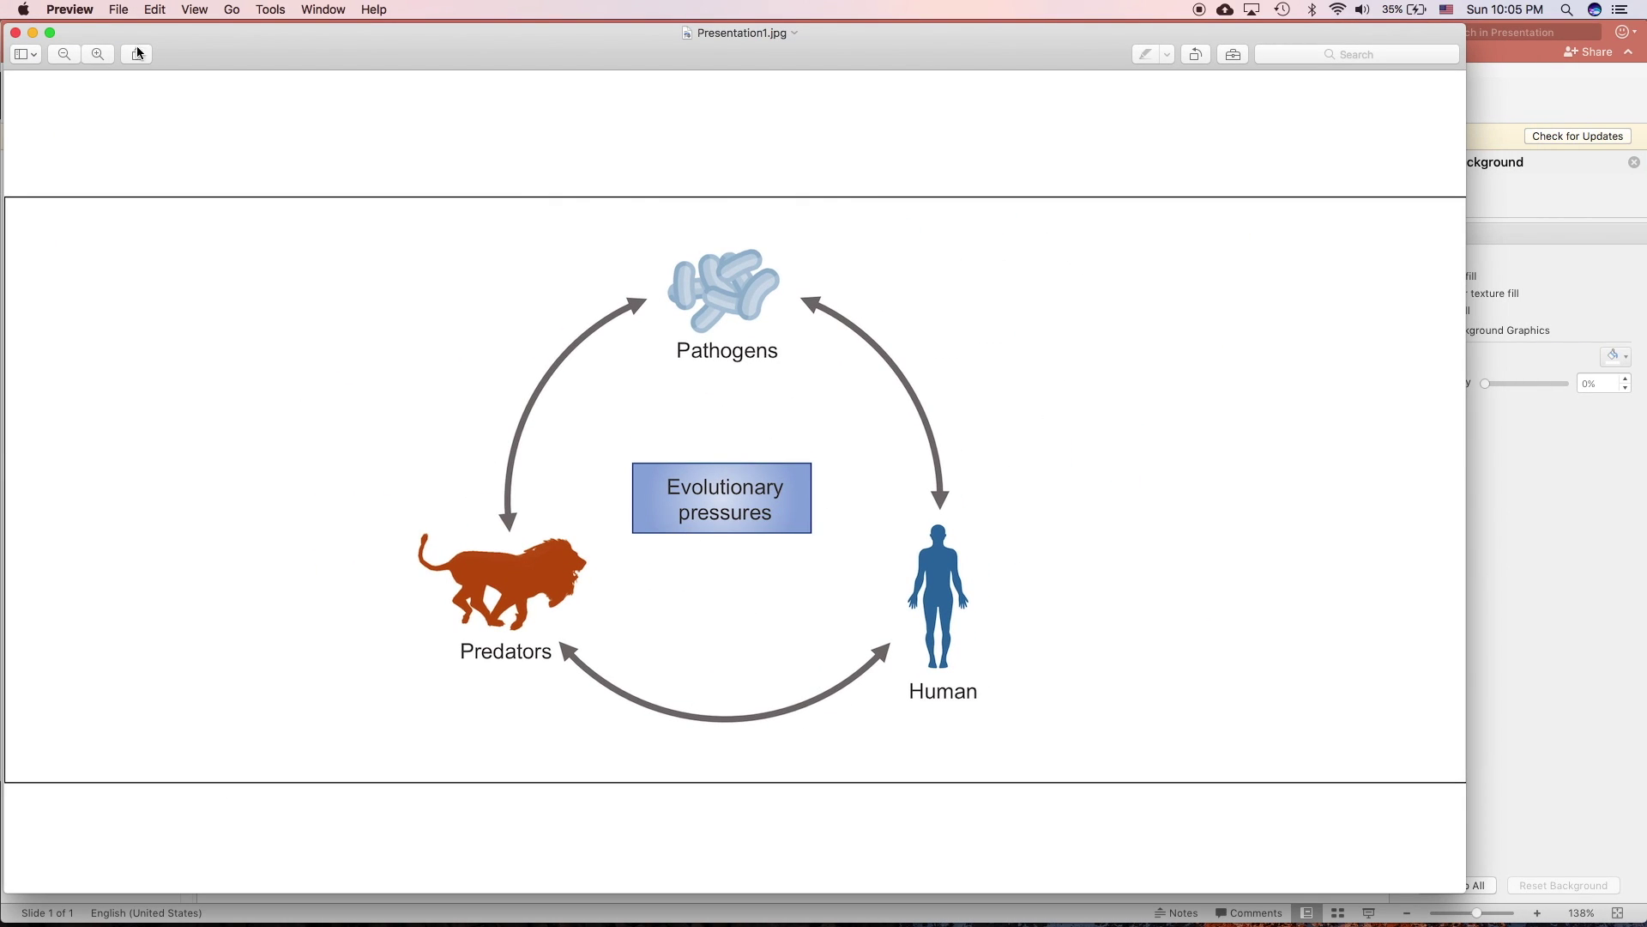
# - Zoom in to check the image's sharpness, zoom back out, and close Preview
pyautogui.click(100, 54)
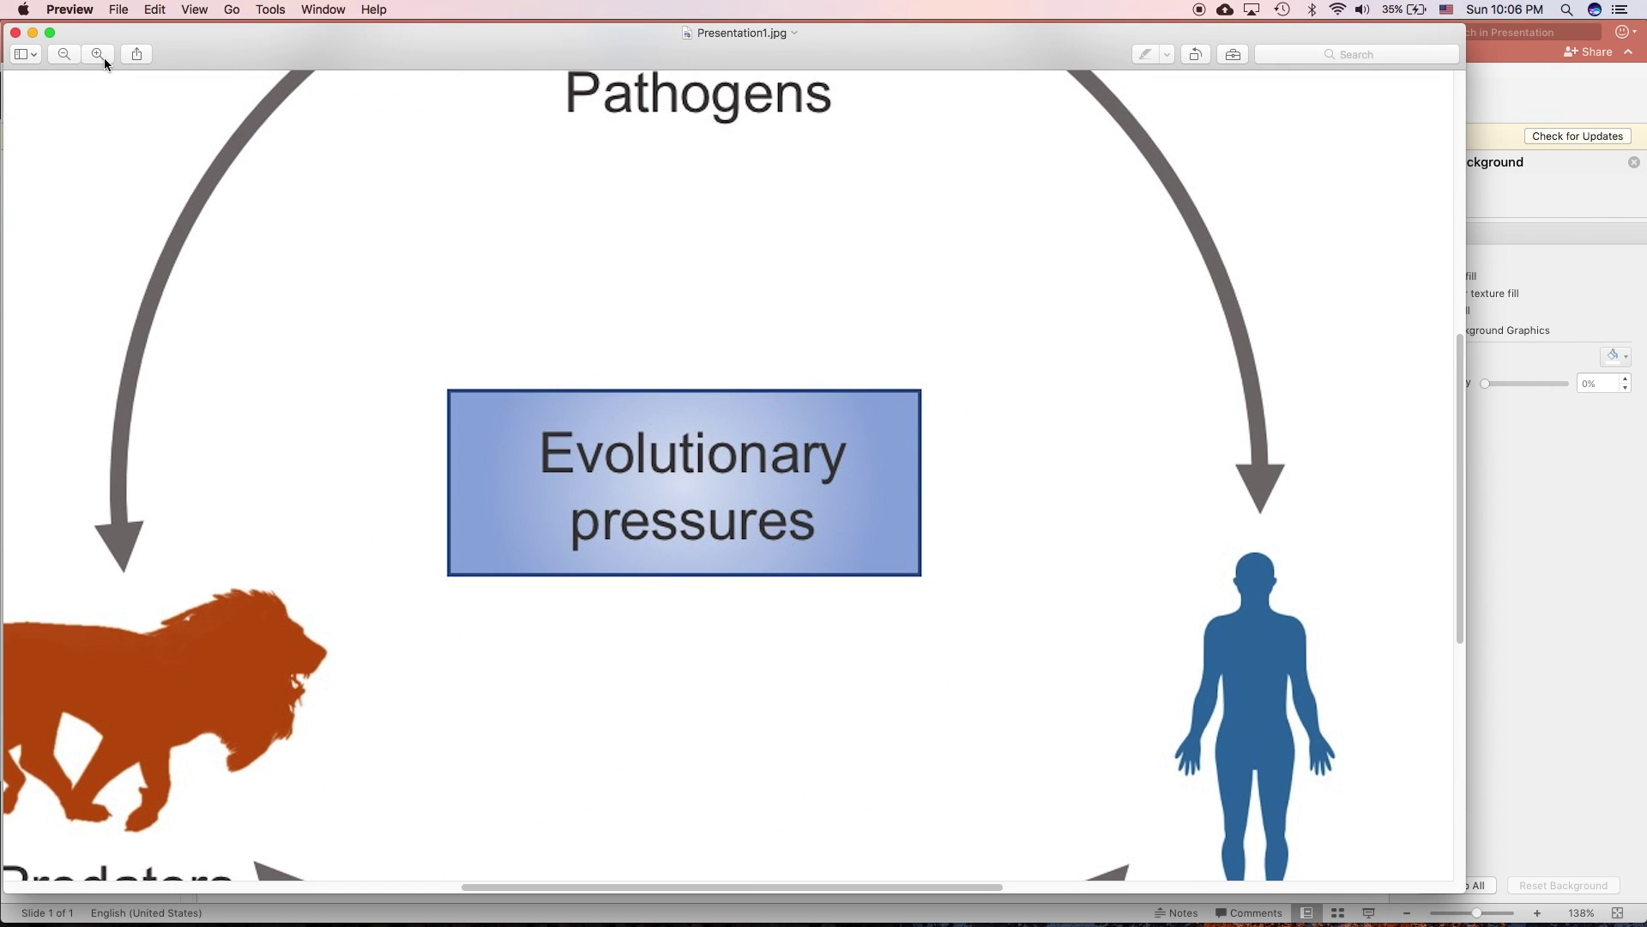
pyautogui.scroll(-5, 343, 620)
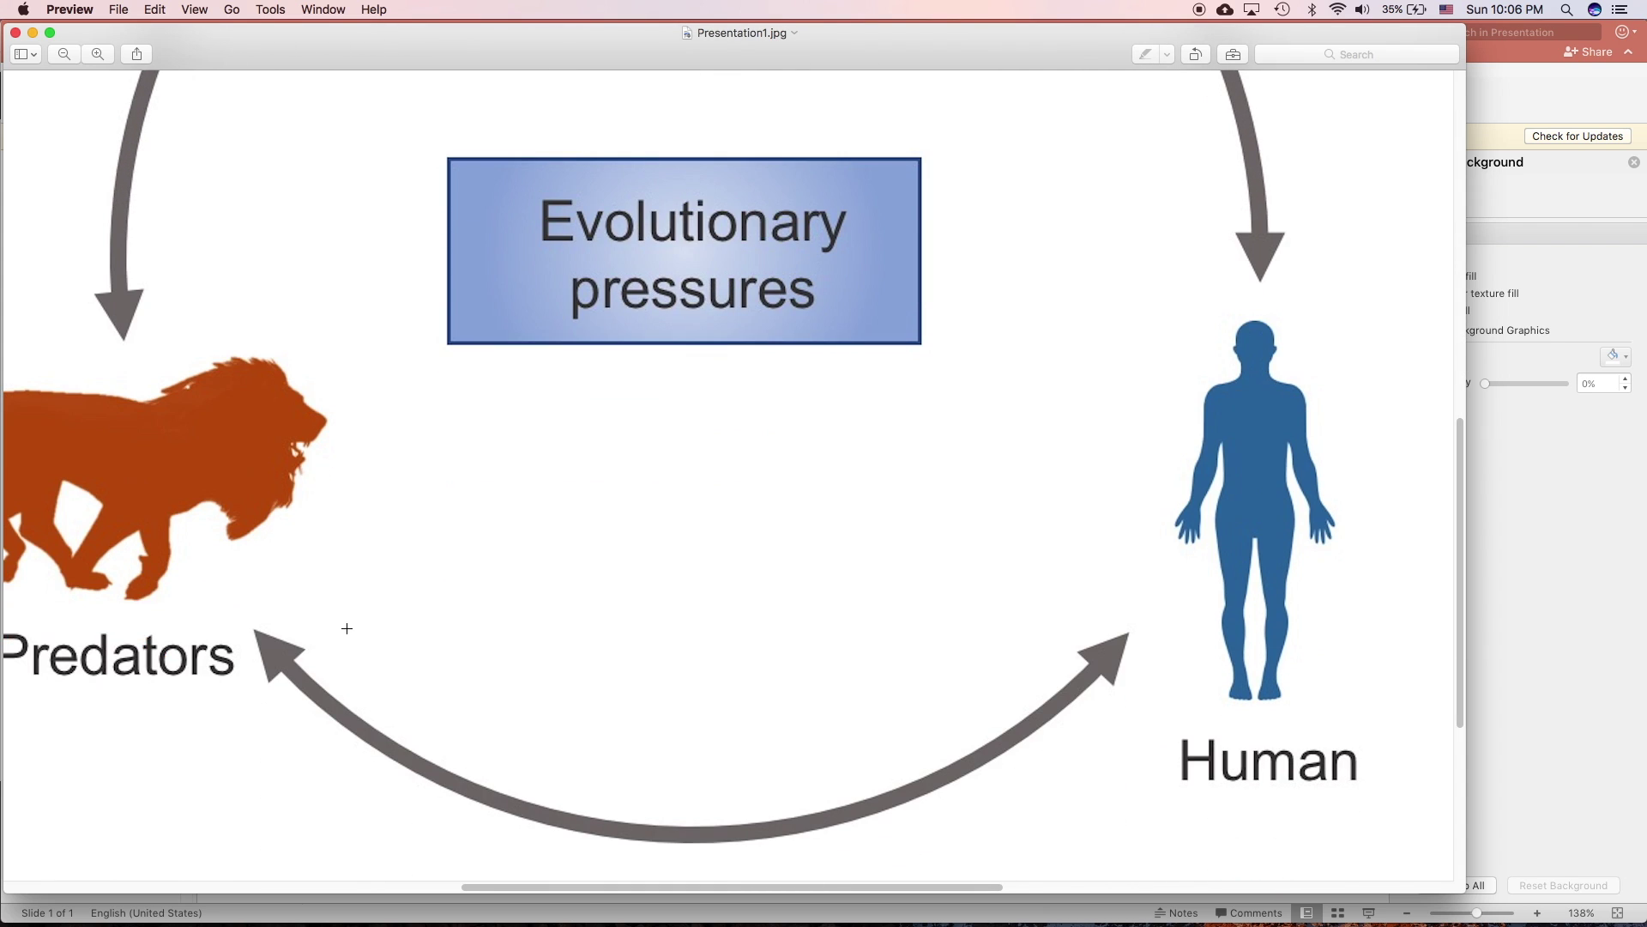
pyautogui.scroll(12, 346, 626)
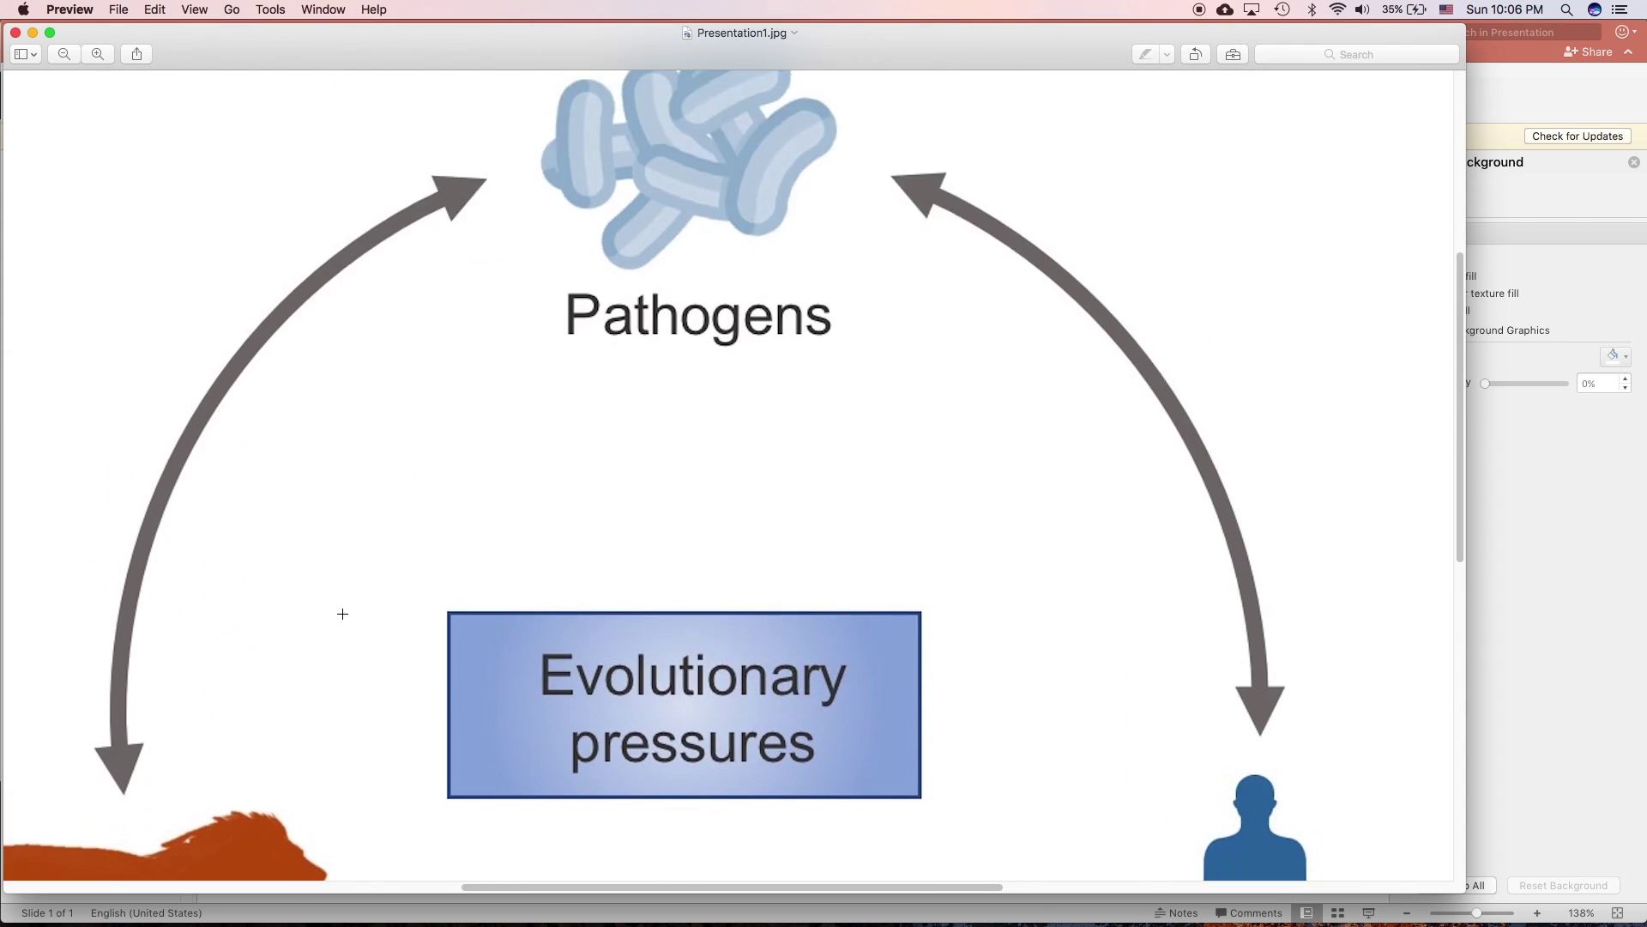
pyautogui.click(79, 57)
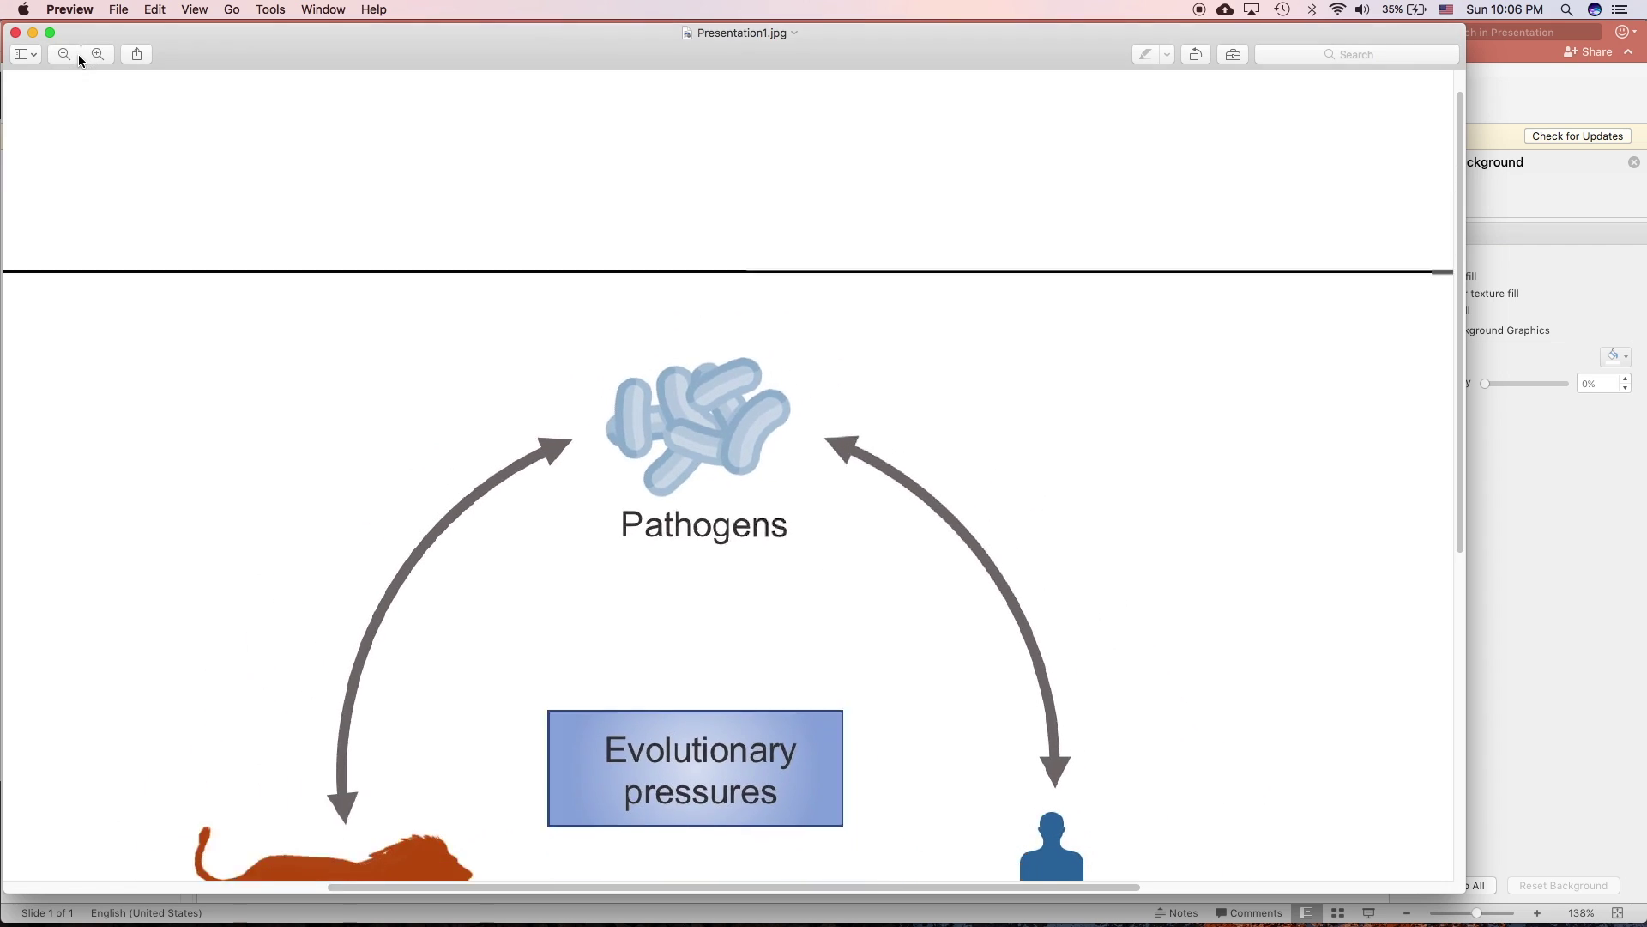
pyautogui.click(18, 33)
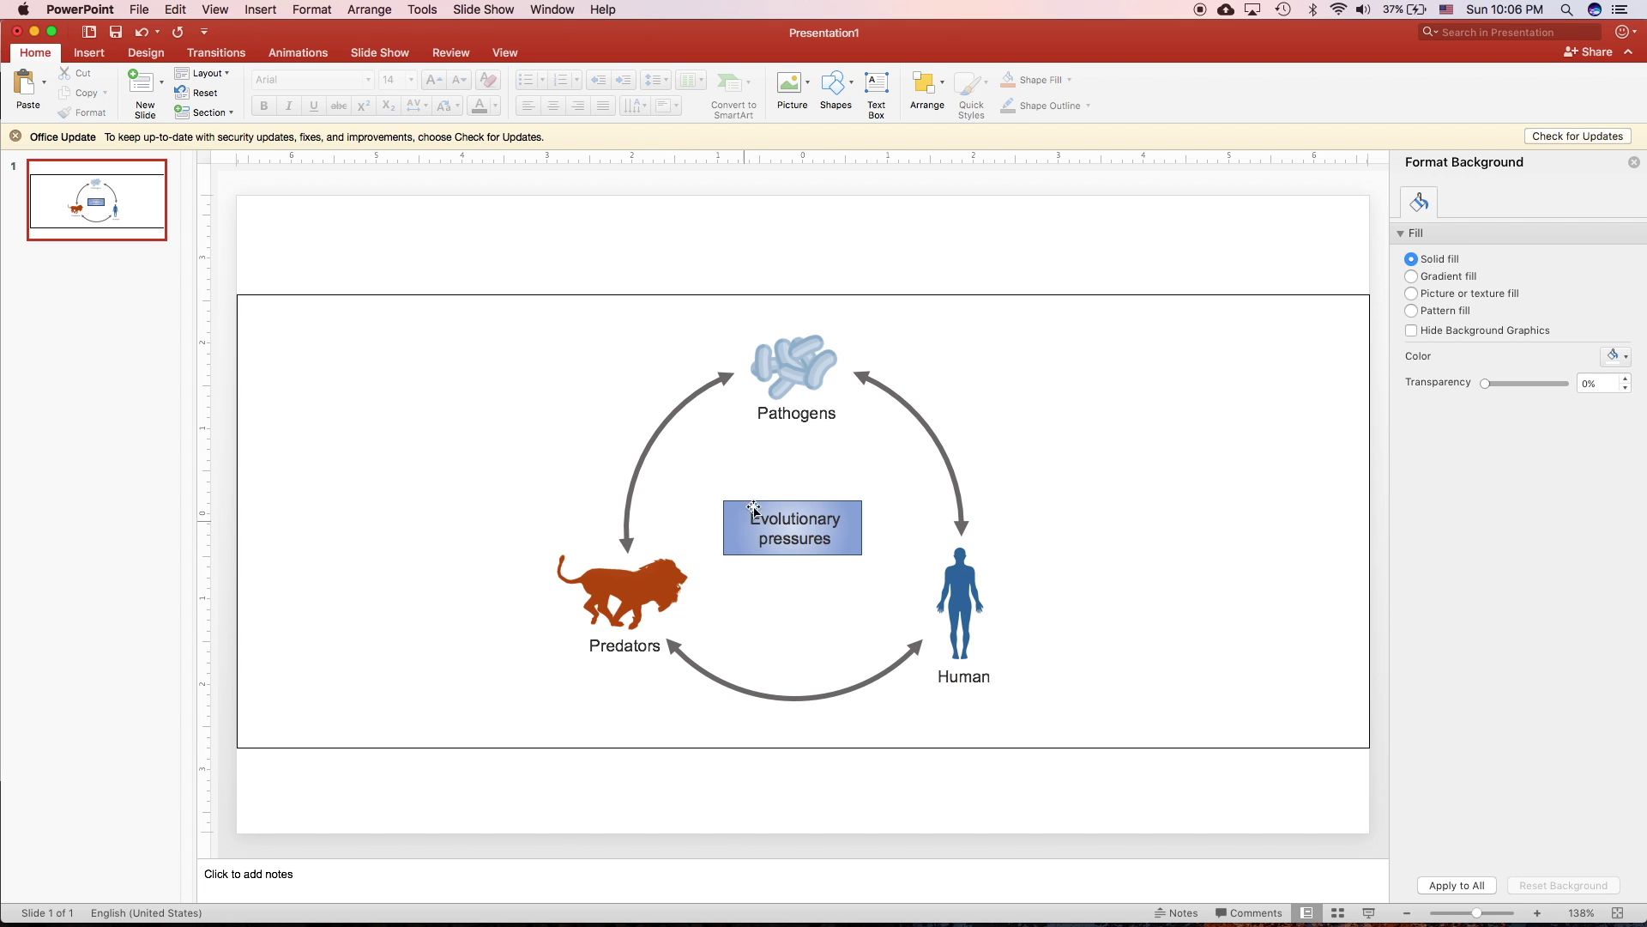
# - Bring Safari's Mind the Graph login page forward, dismiss Favorites, and log in to the editor
pyautogui.hotkey('ctrl', 'Up')
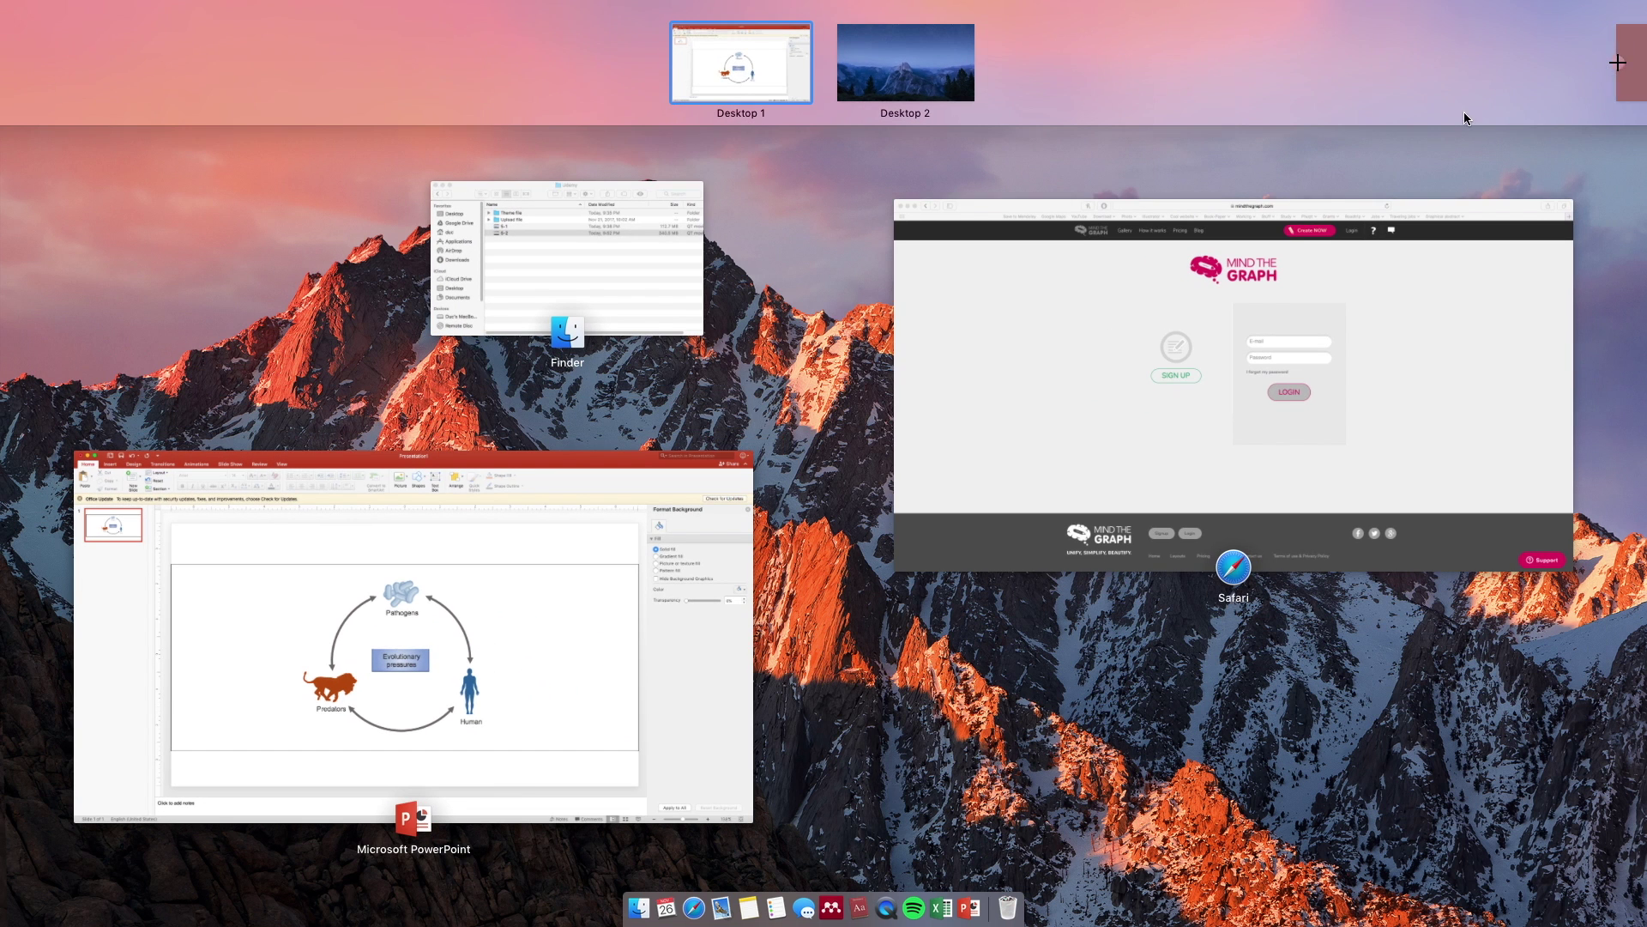
pyautogui.click(1295, 240)
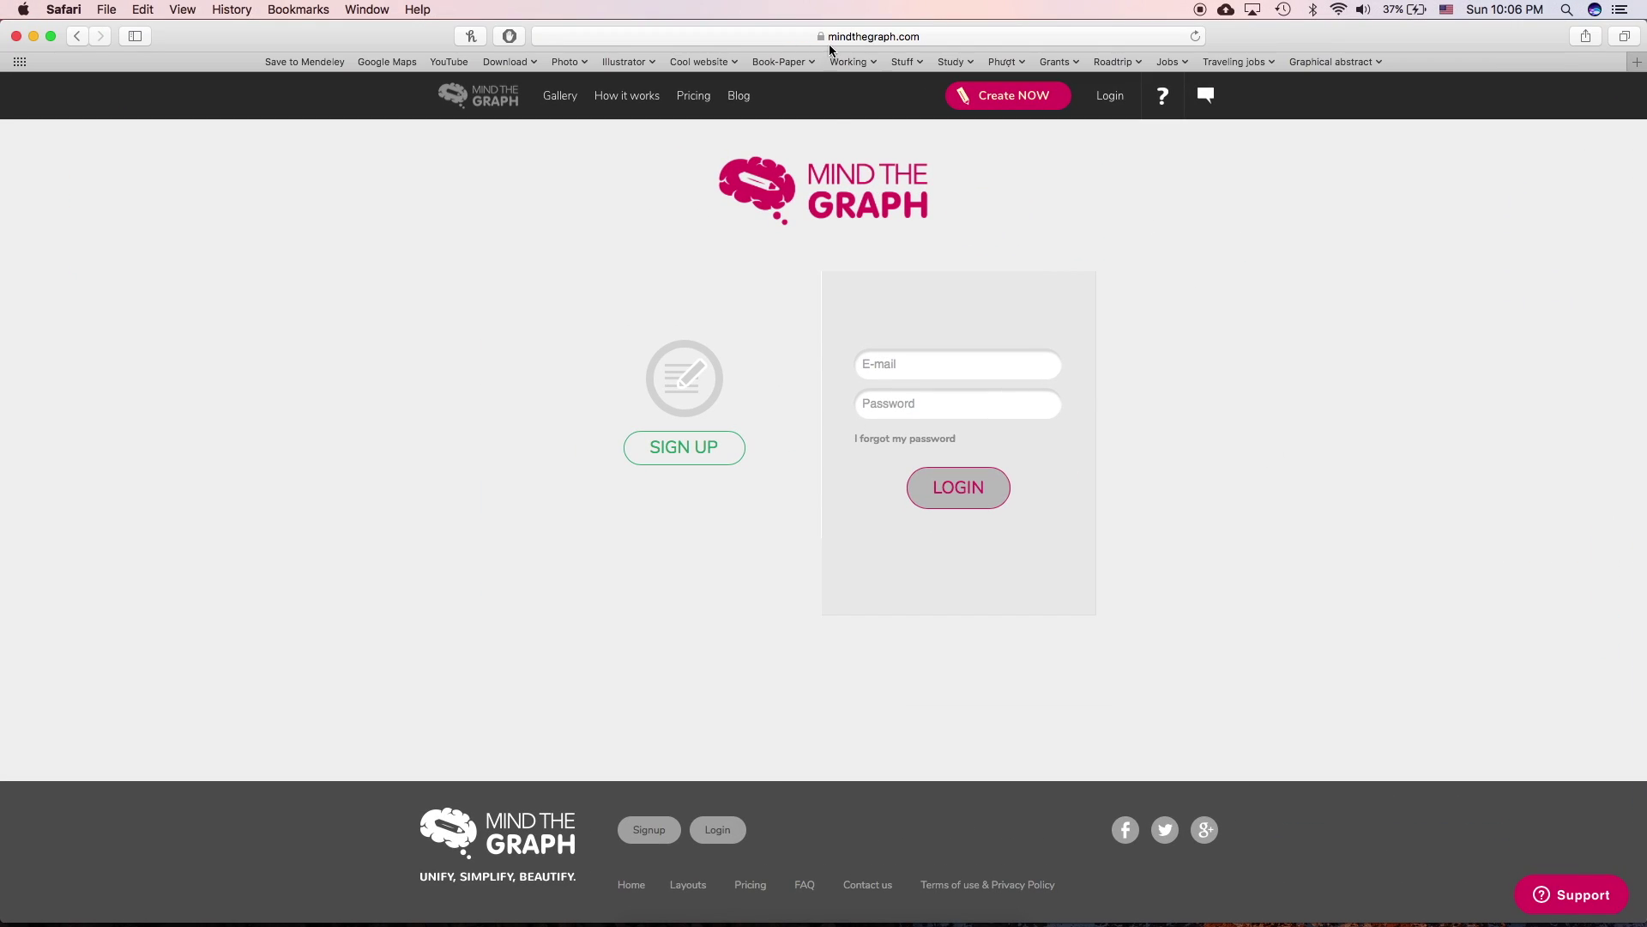
pyautogui.click(615, 39)
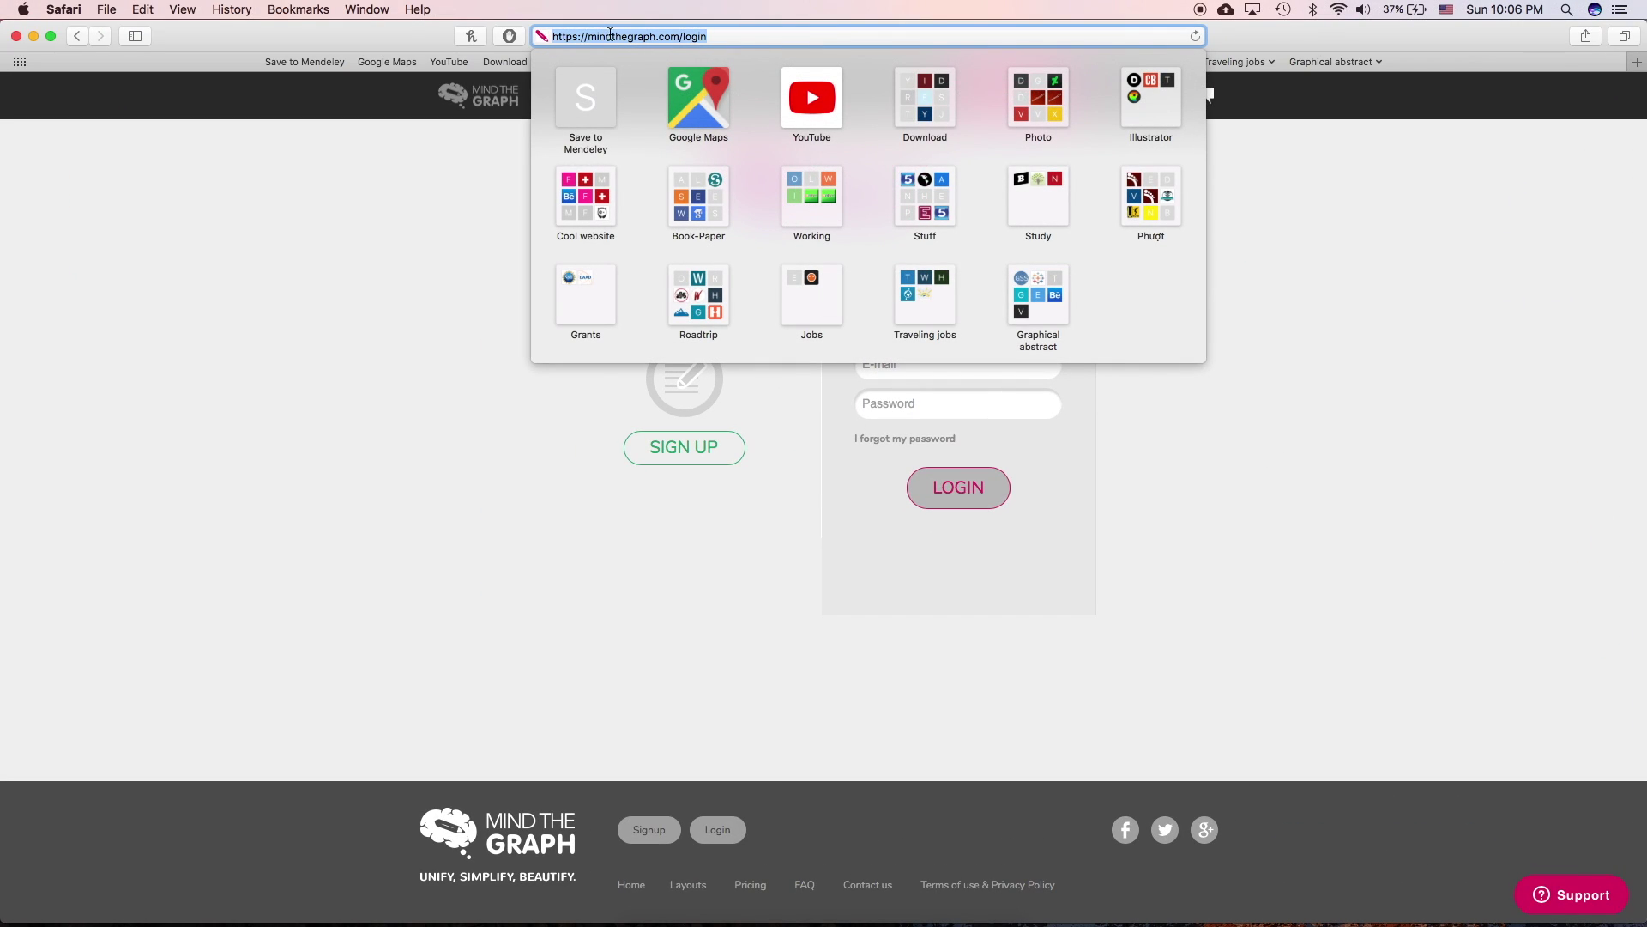
pyautogui.click(670, 39)
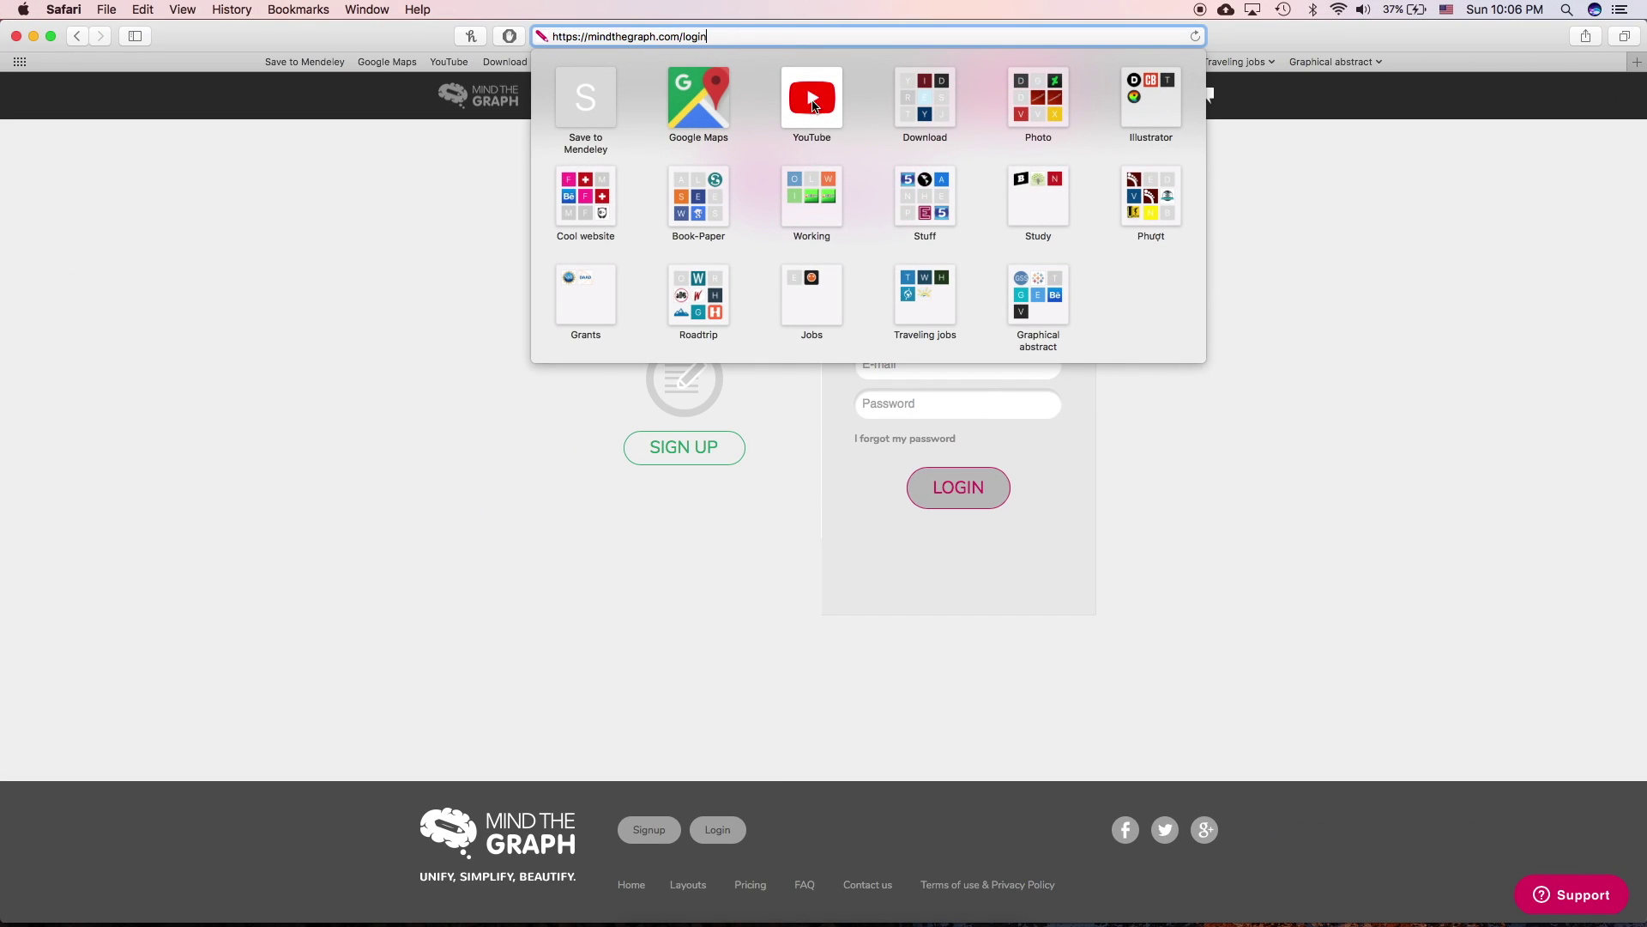
pyautogui.click(1396, 546)
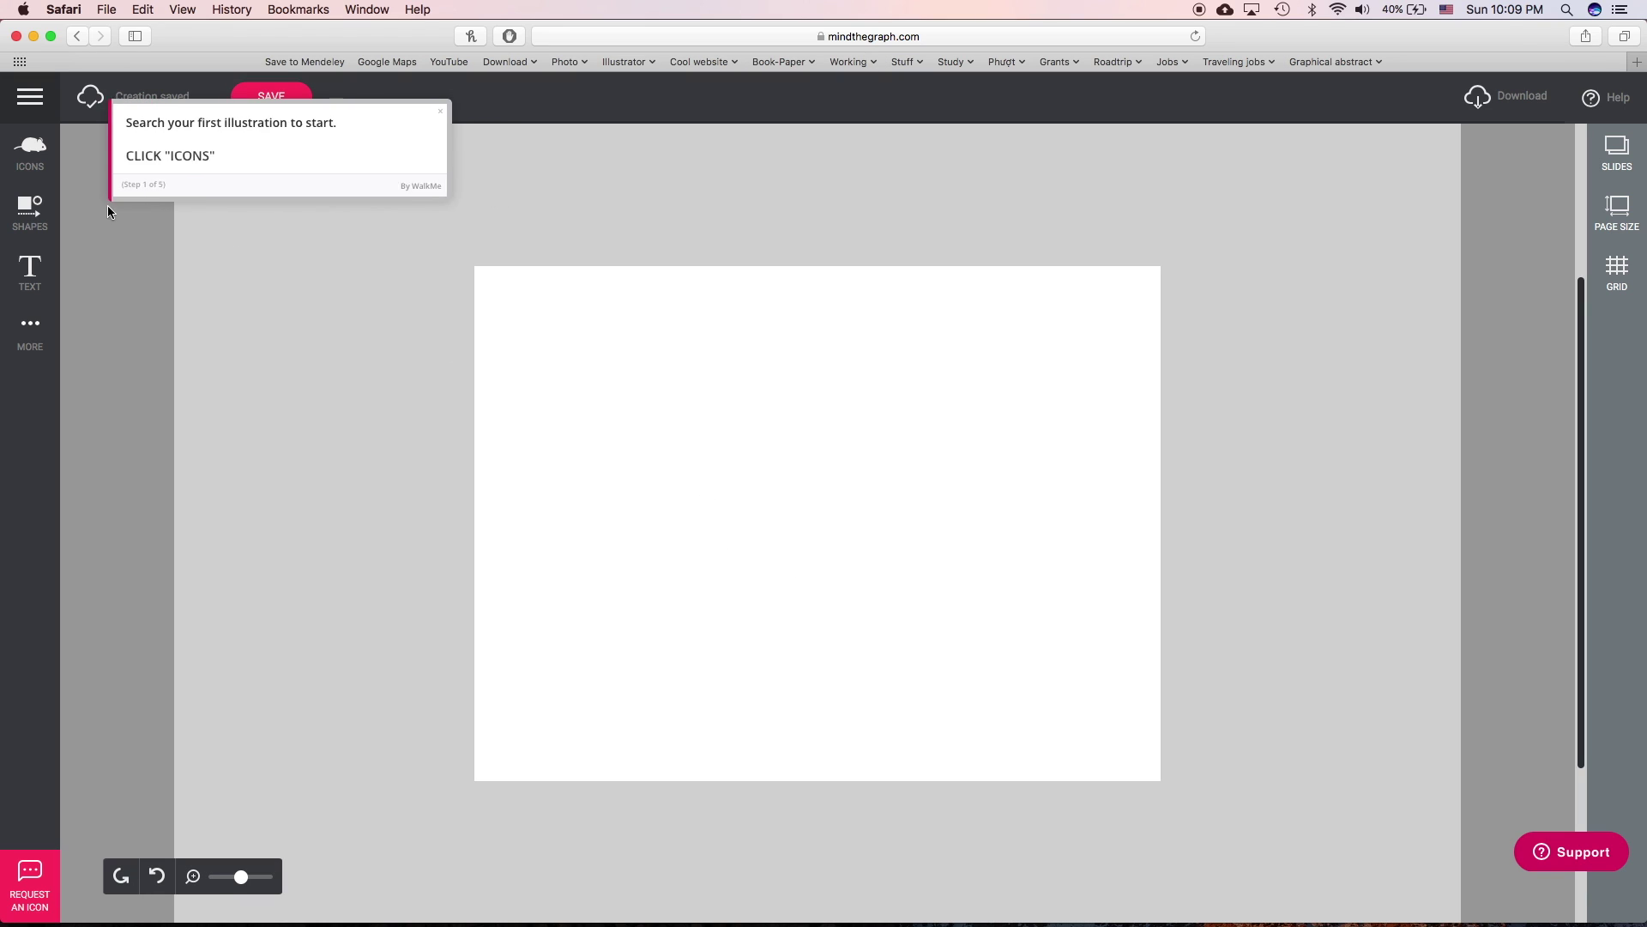
# - Search the icon library for 'bacteria' and browse the results
pyautogui.click(30, 151)
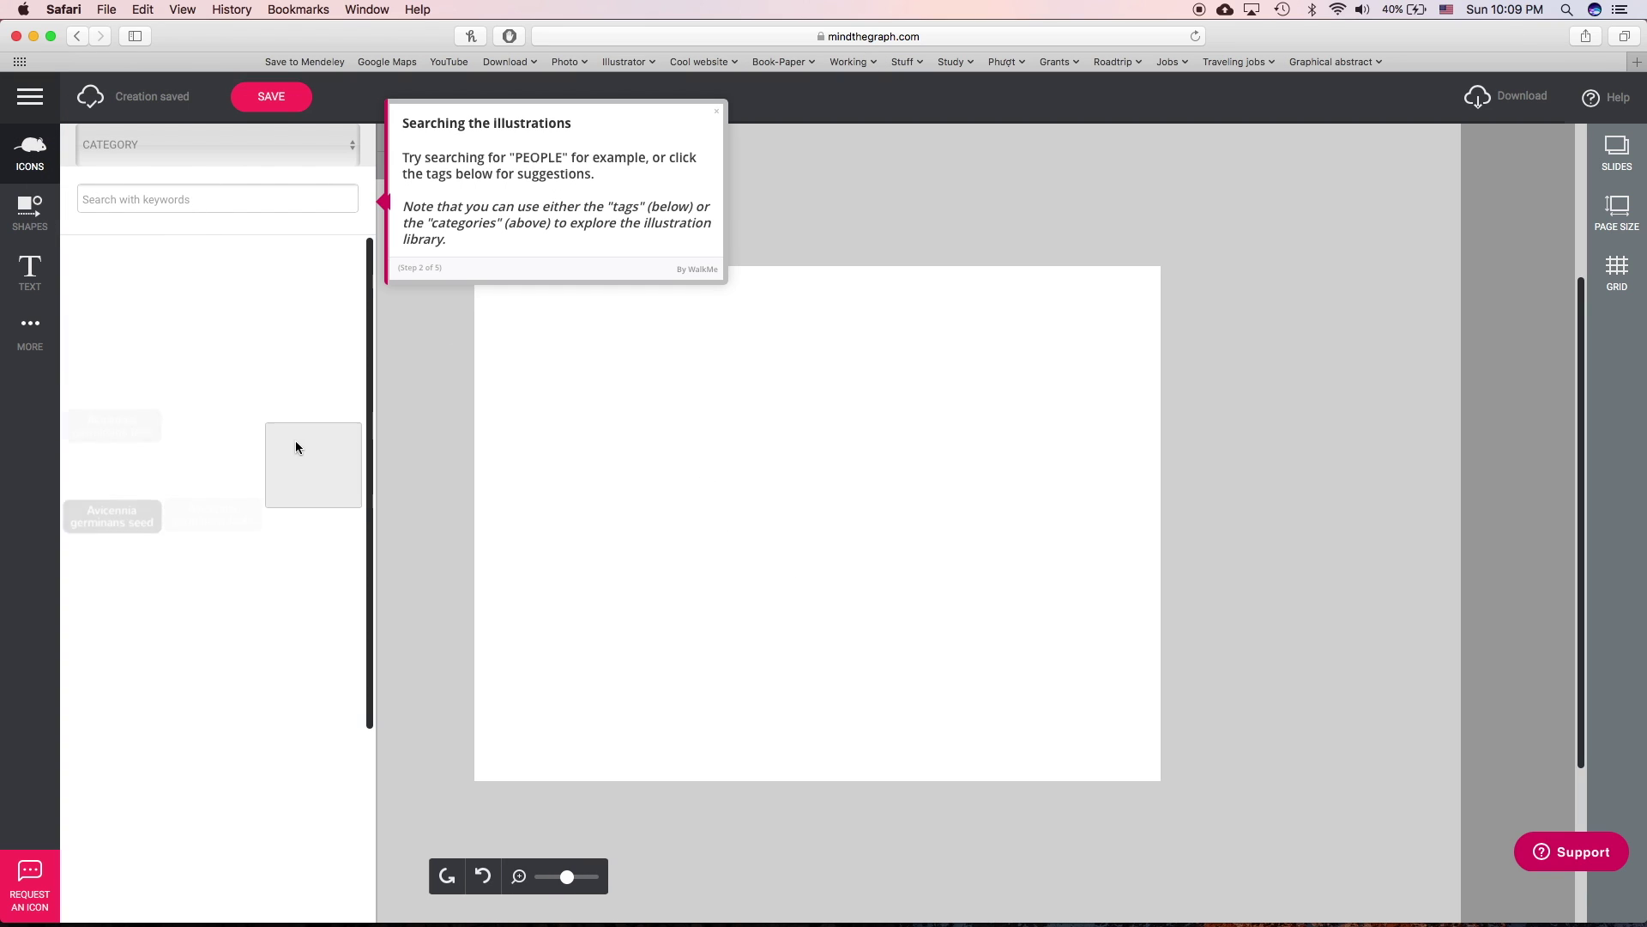
pyautogui.click(170, 202)
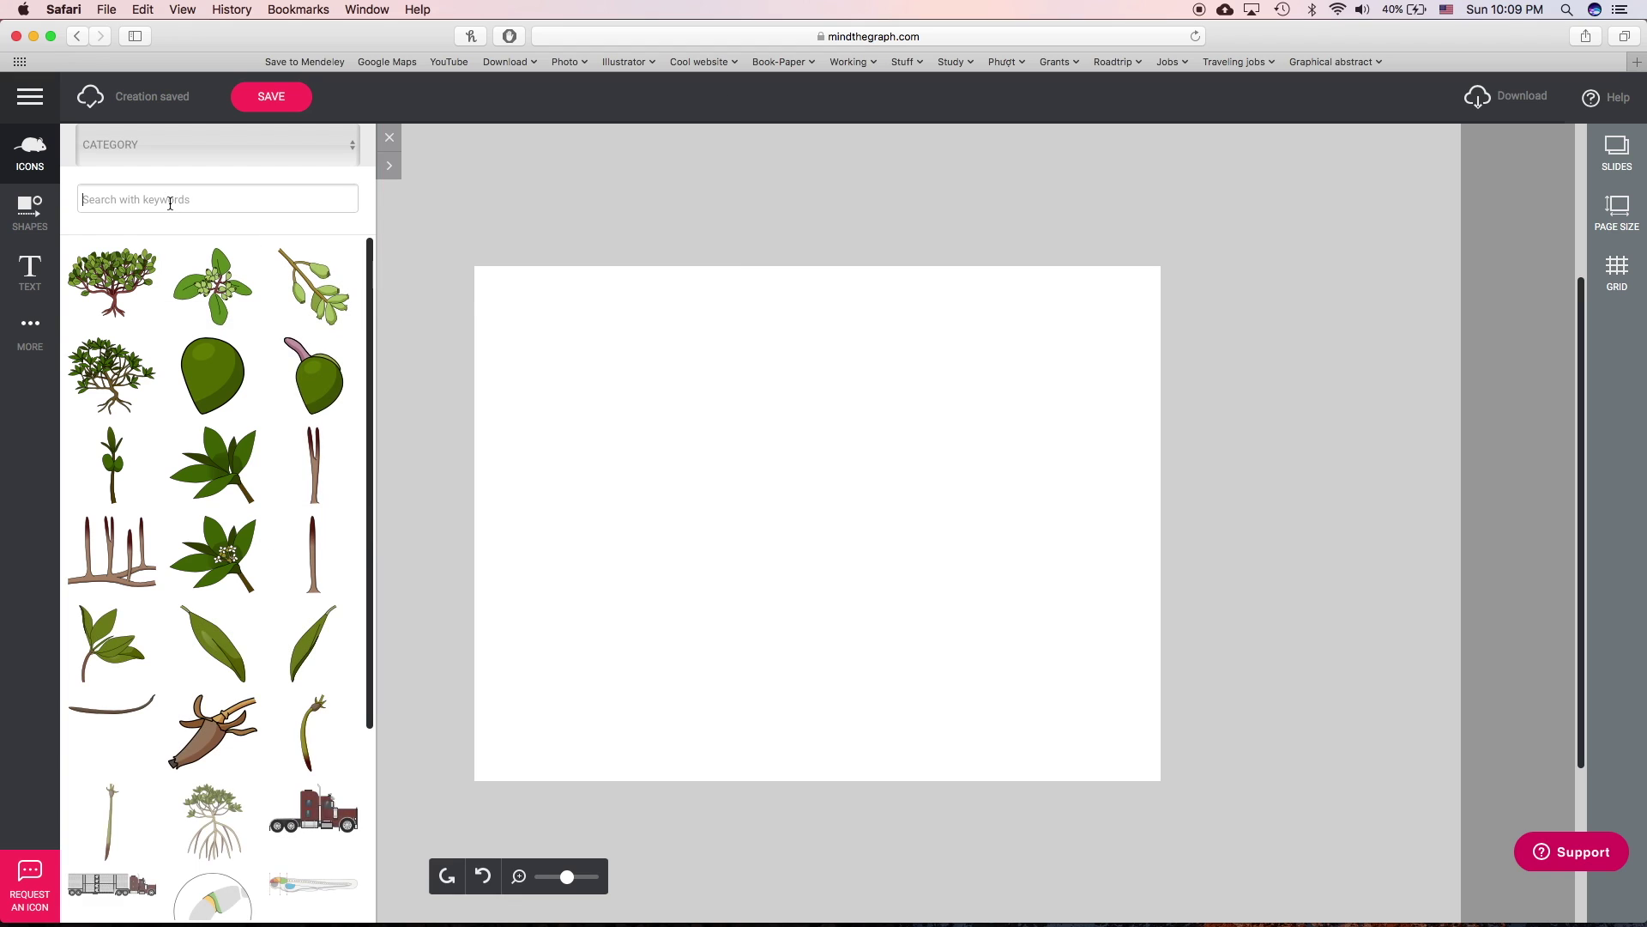
pyautogui.write('bact')
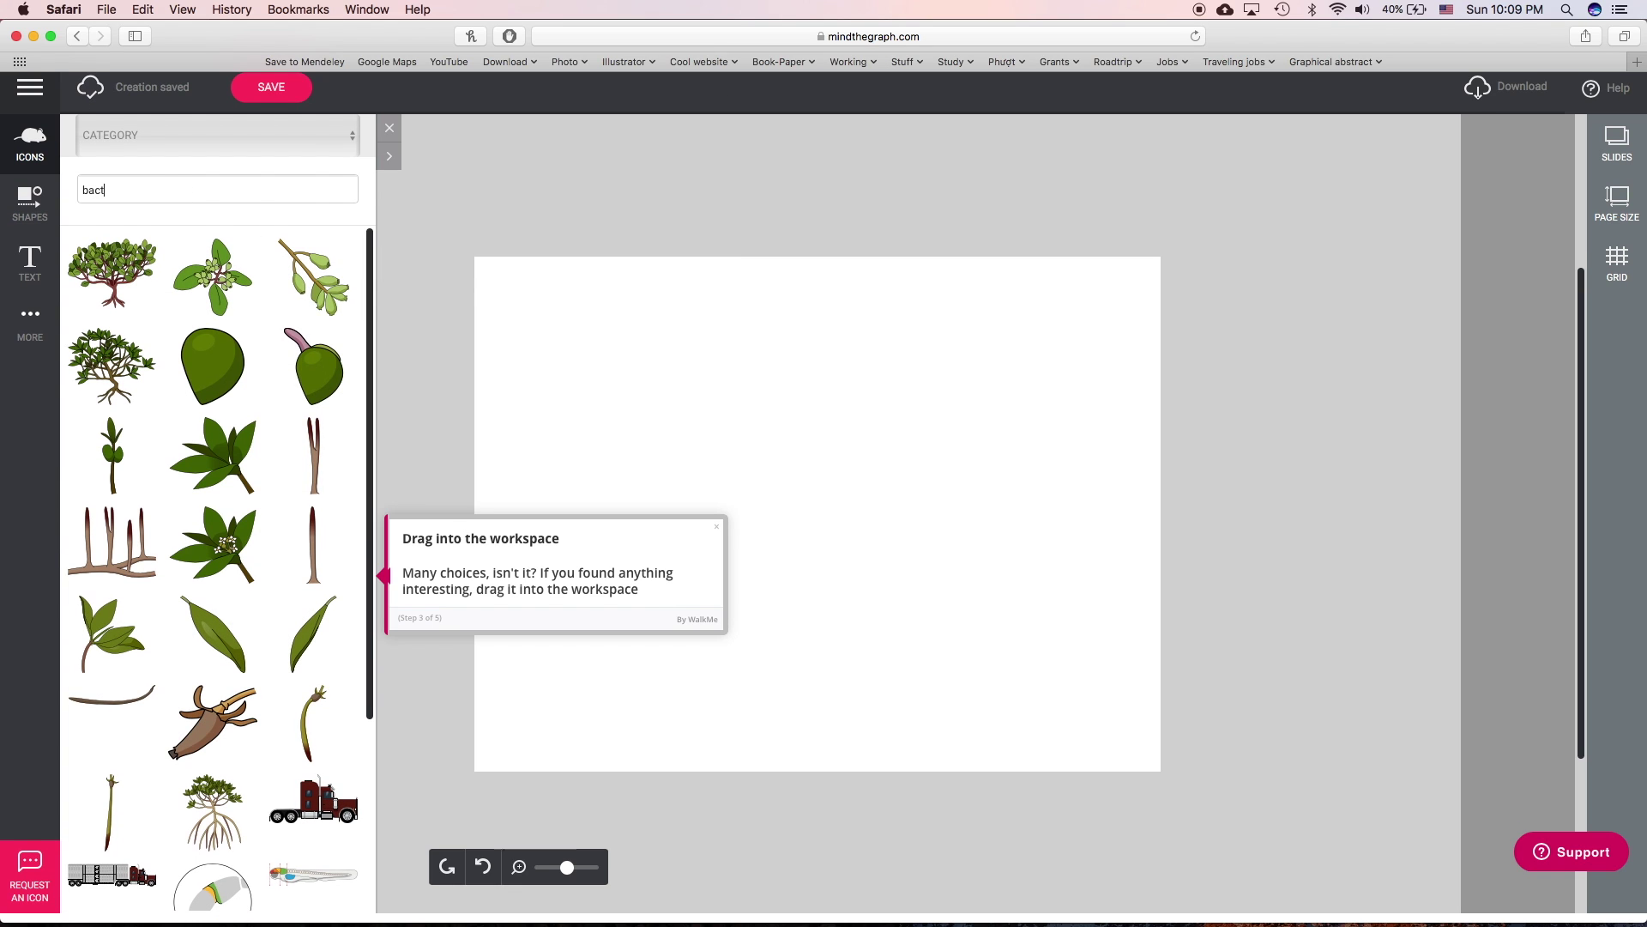
pyautogui.write('eria')
pyautogui.press('Return')
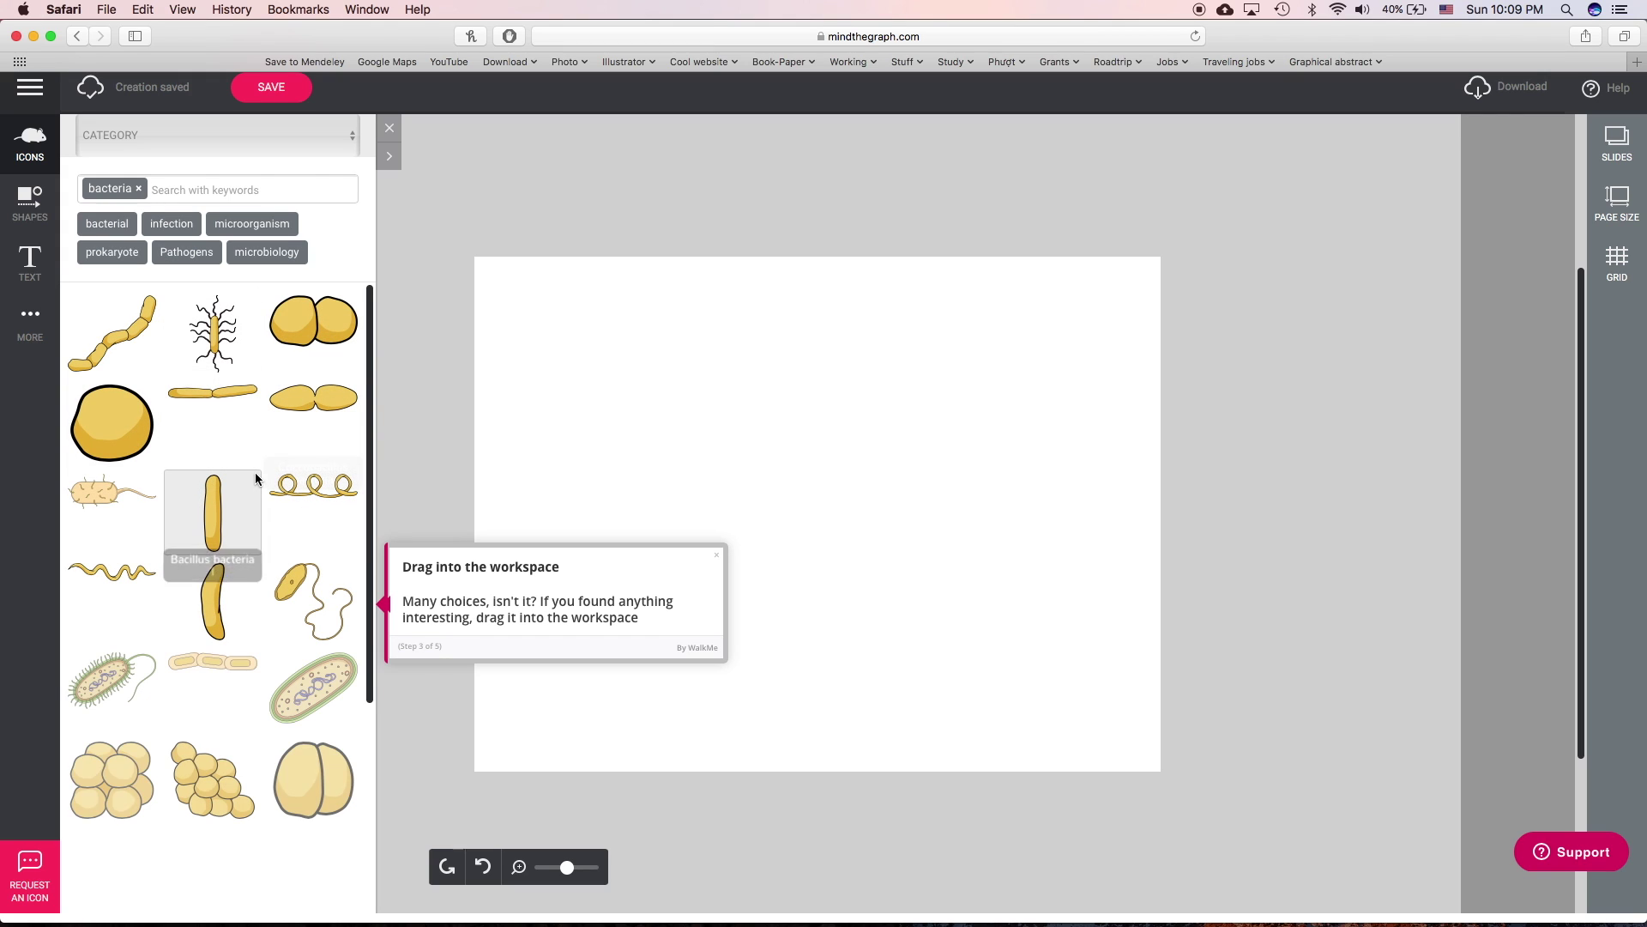
pyautogui.scroll(-3, 257, 481)
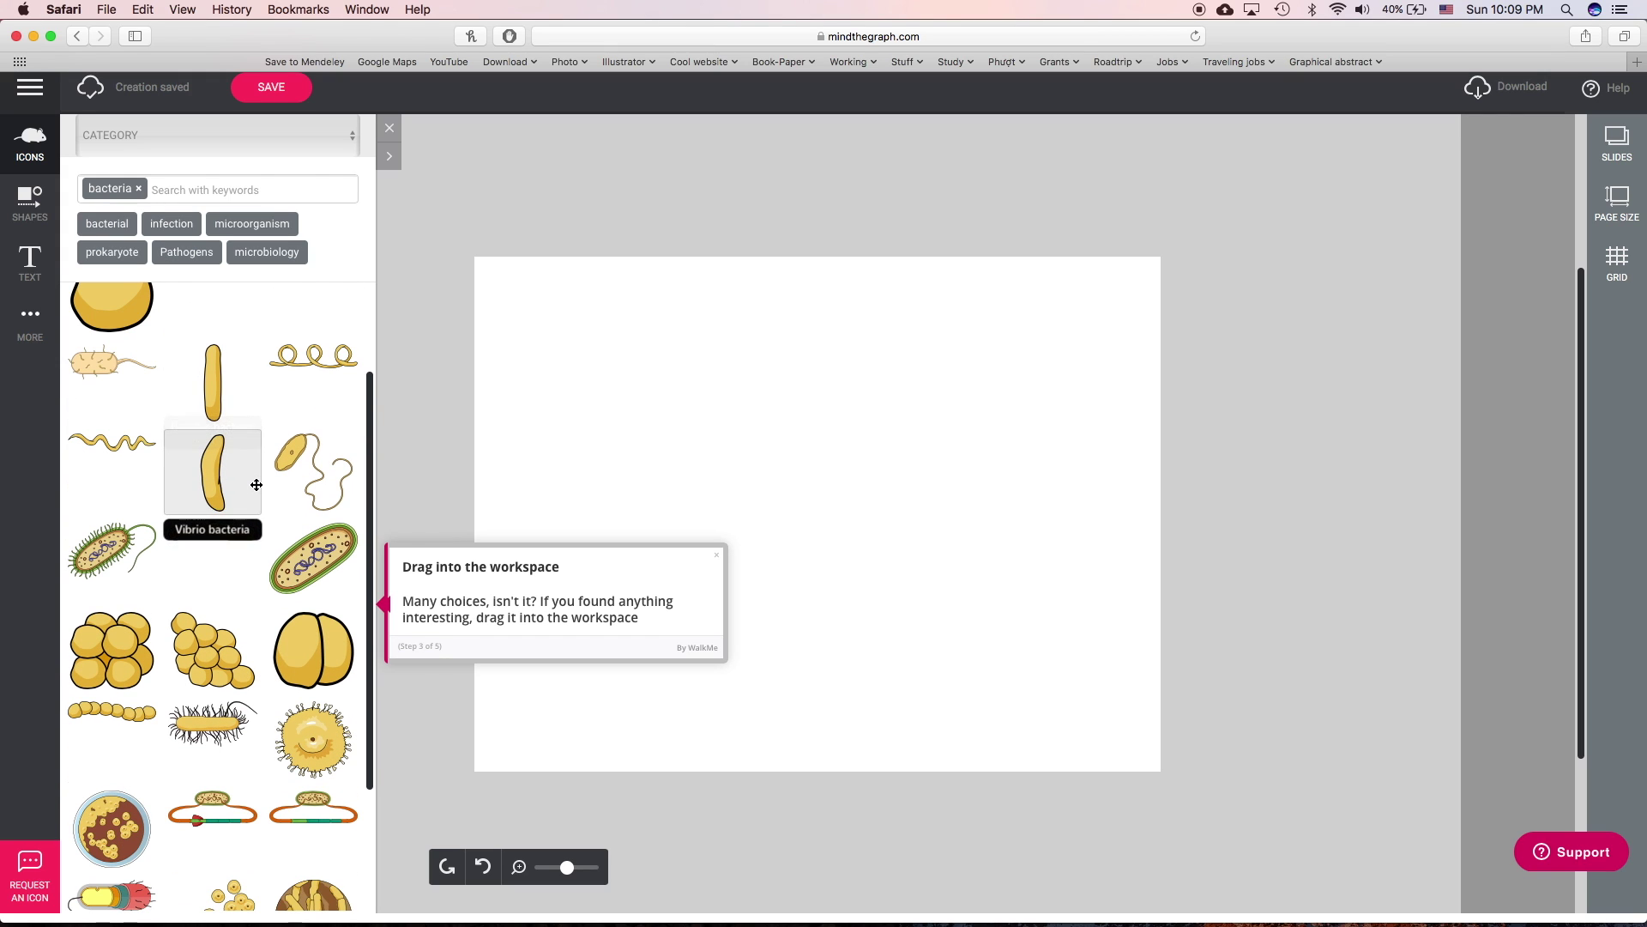
pyautogui.scroll(-5, 273, 496)
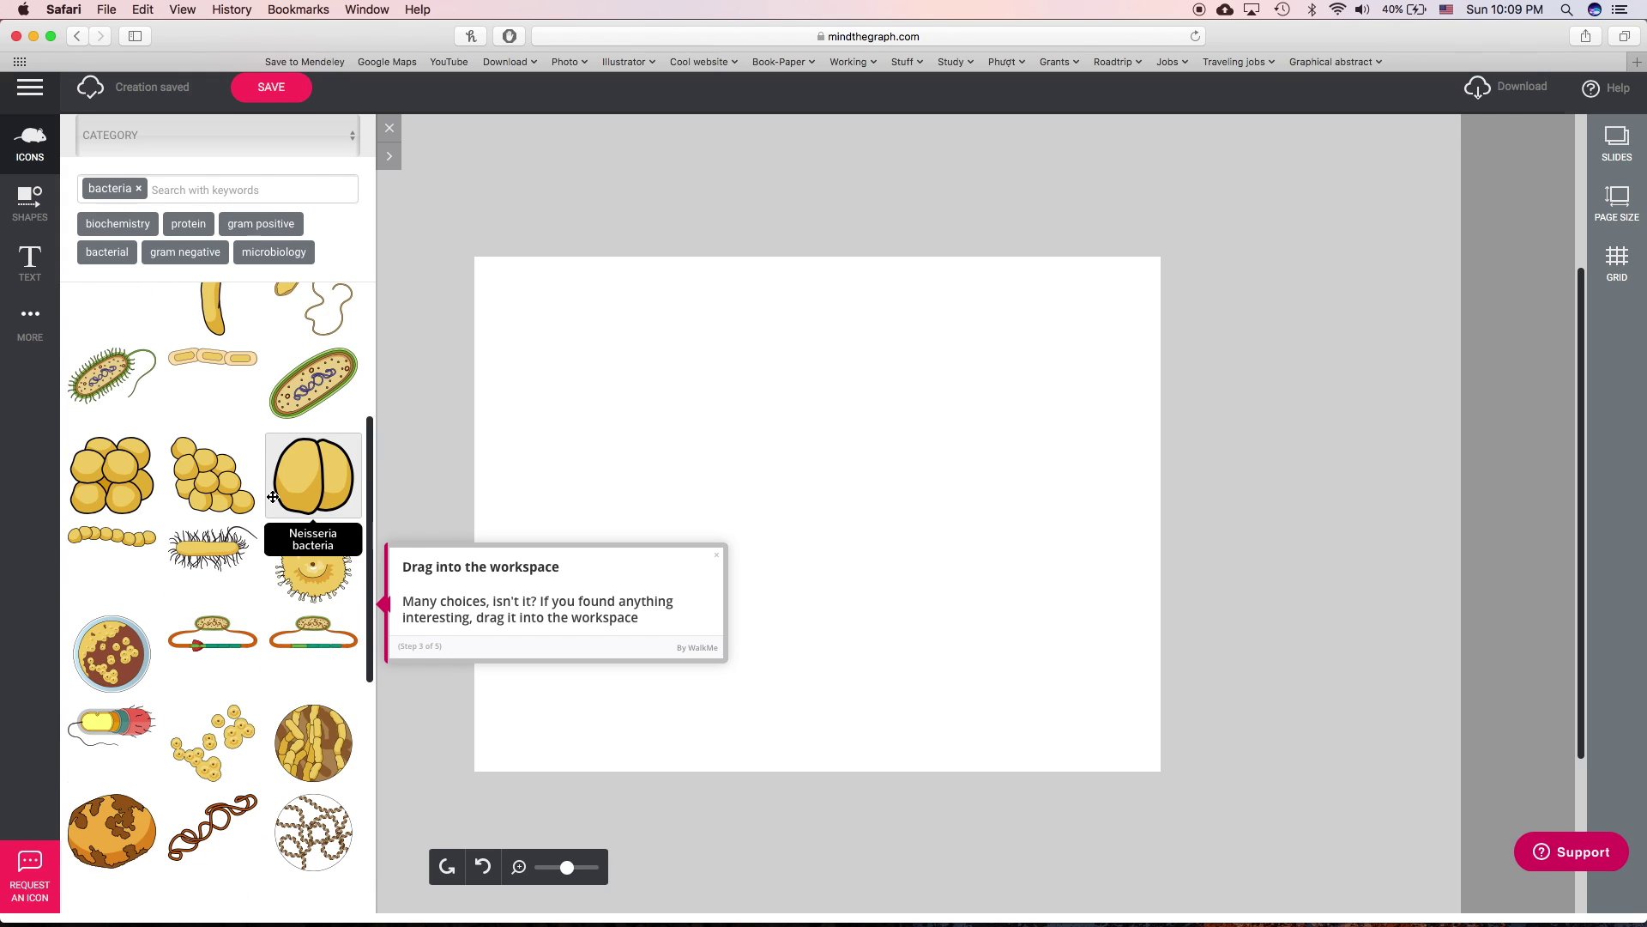
pyautogui.scroll(-9, 273, 496)
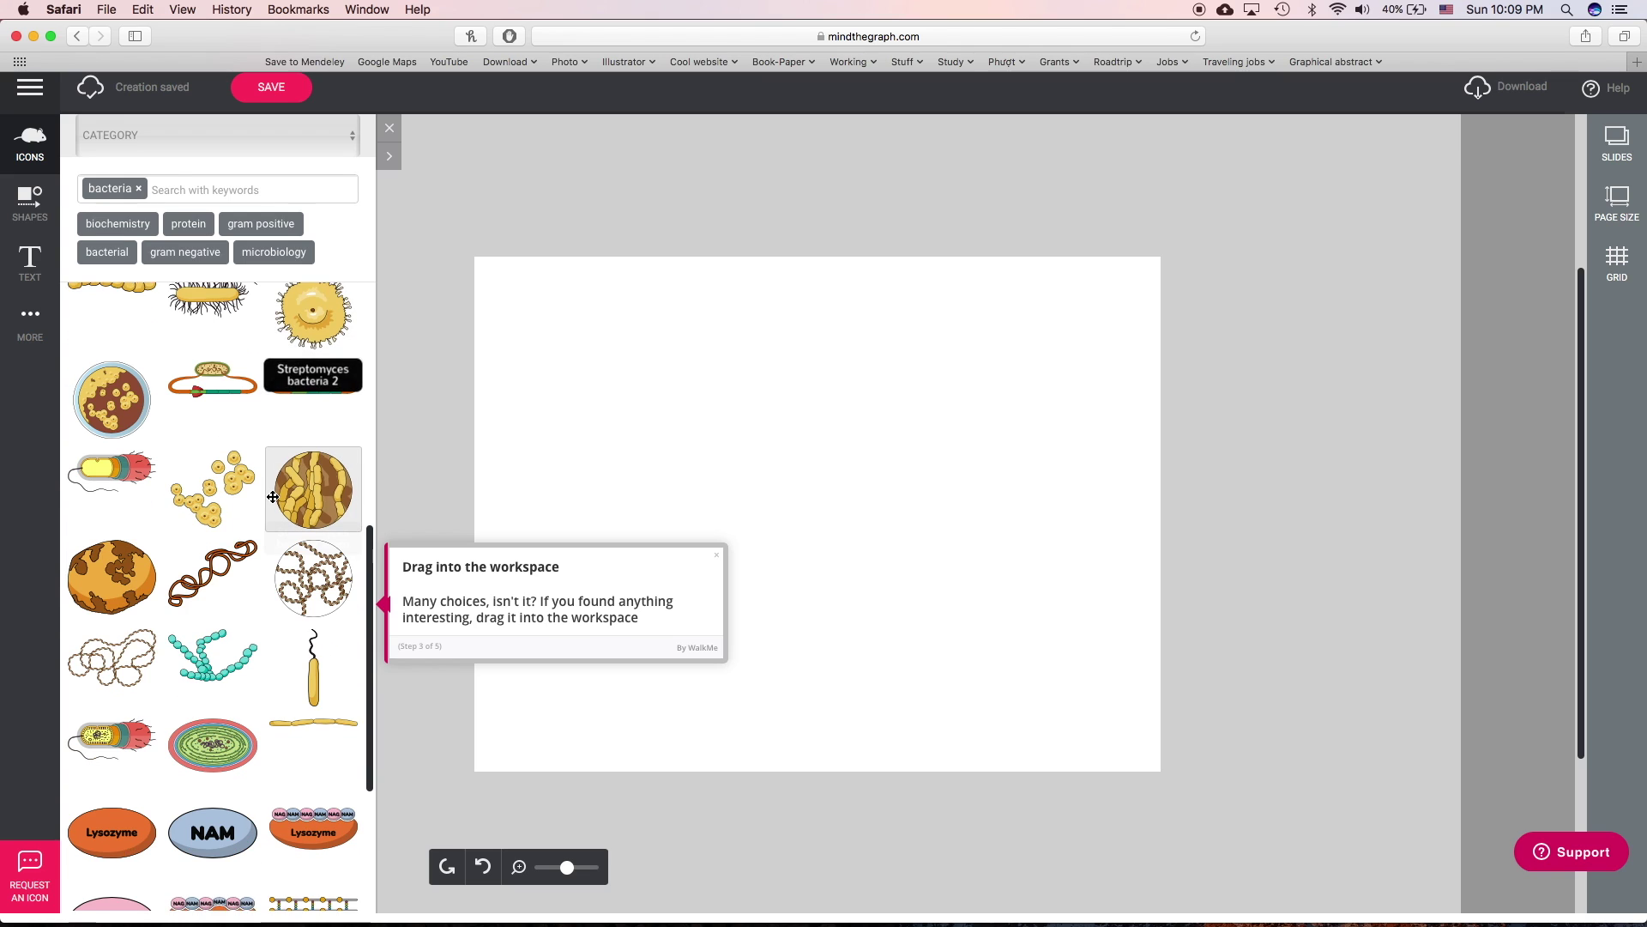
pyautogui.scroll(10, 273, 497)
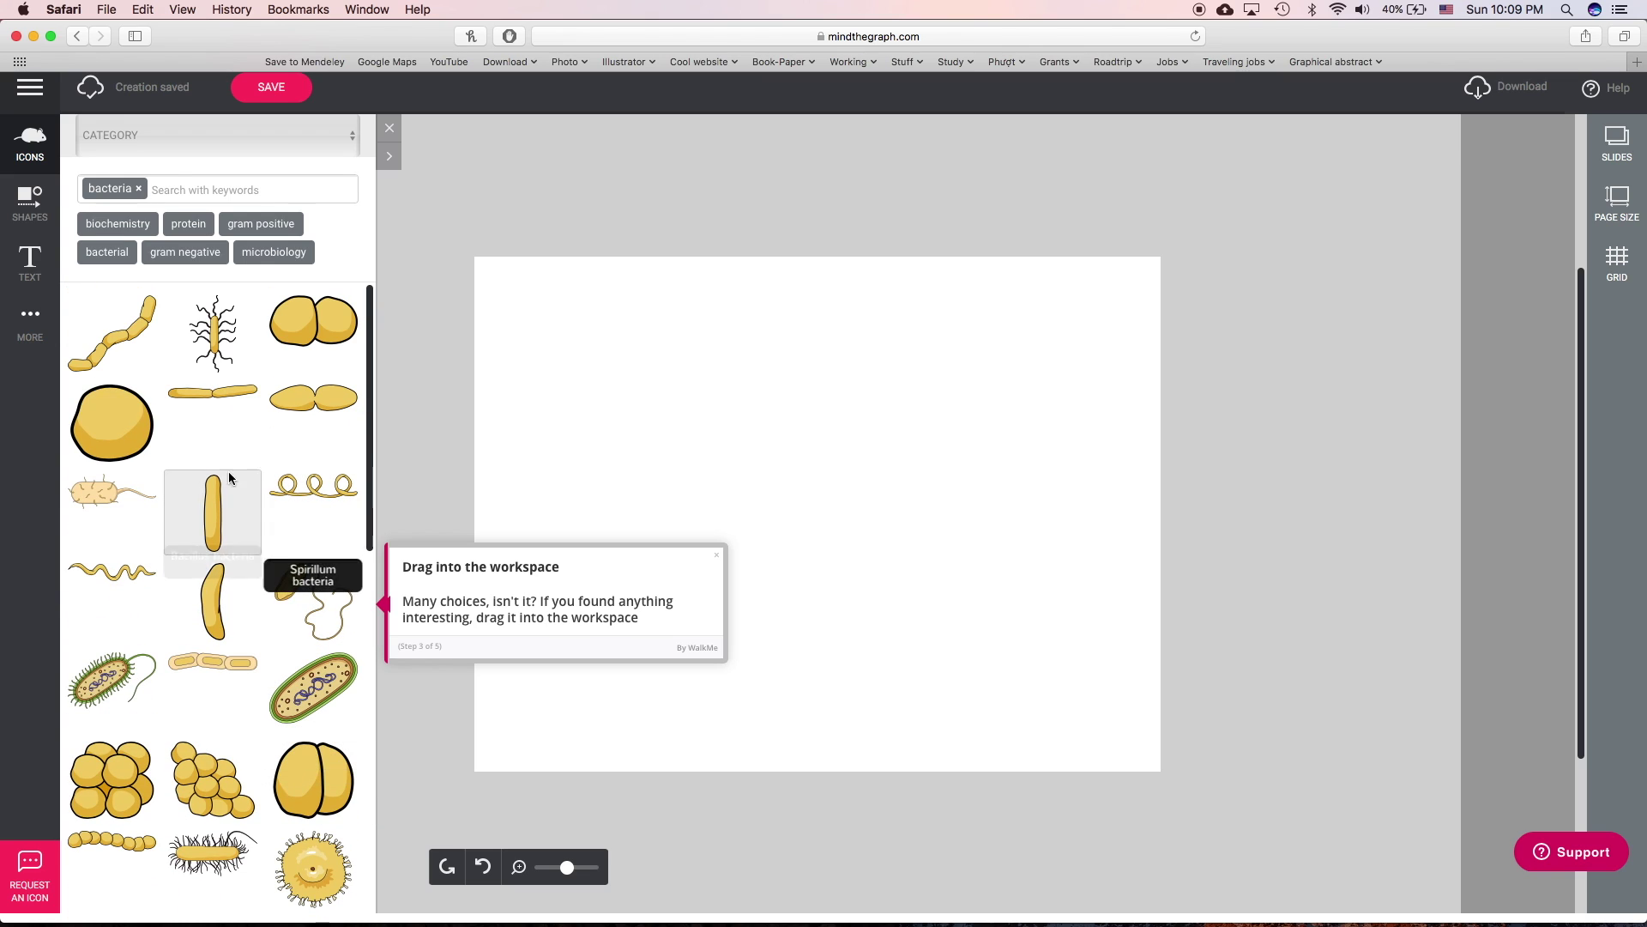
# - Place the Flagellated bacteria icon near the top of the canvas and shrink it
pyautogui.moveTo(108, 502); pyautogui.dragTo(742, 403)
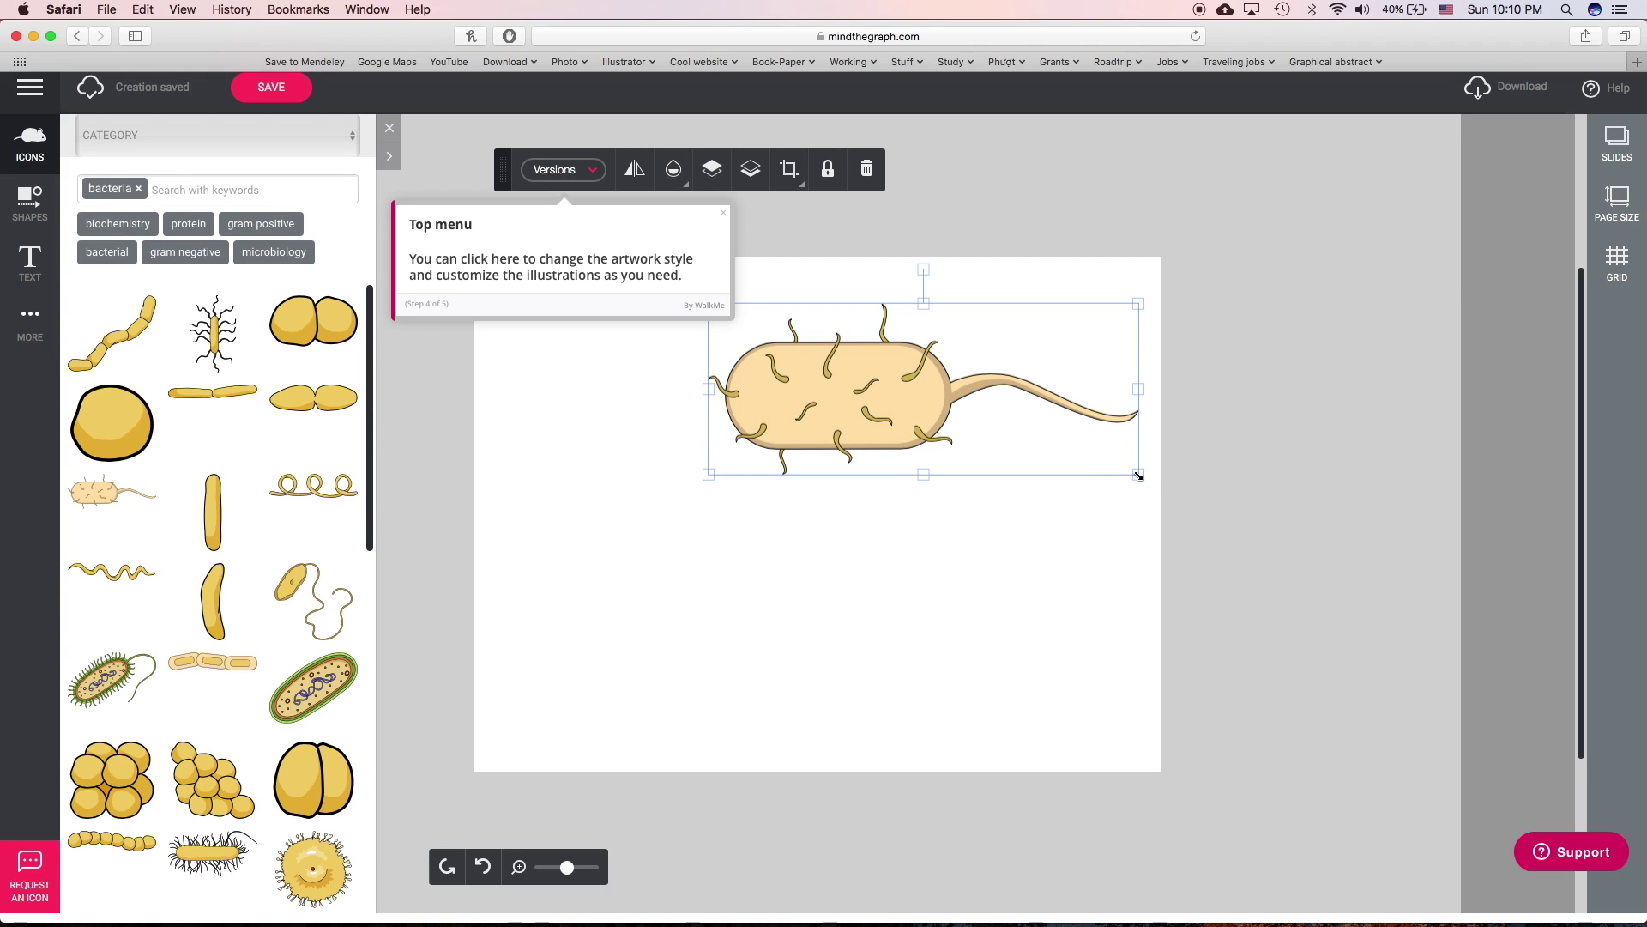
pyautogui.moveTo(1136, 471); pyautogui.dragTo(880, 402)
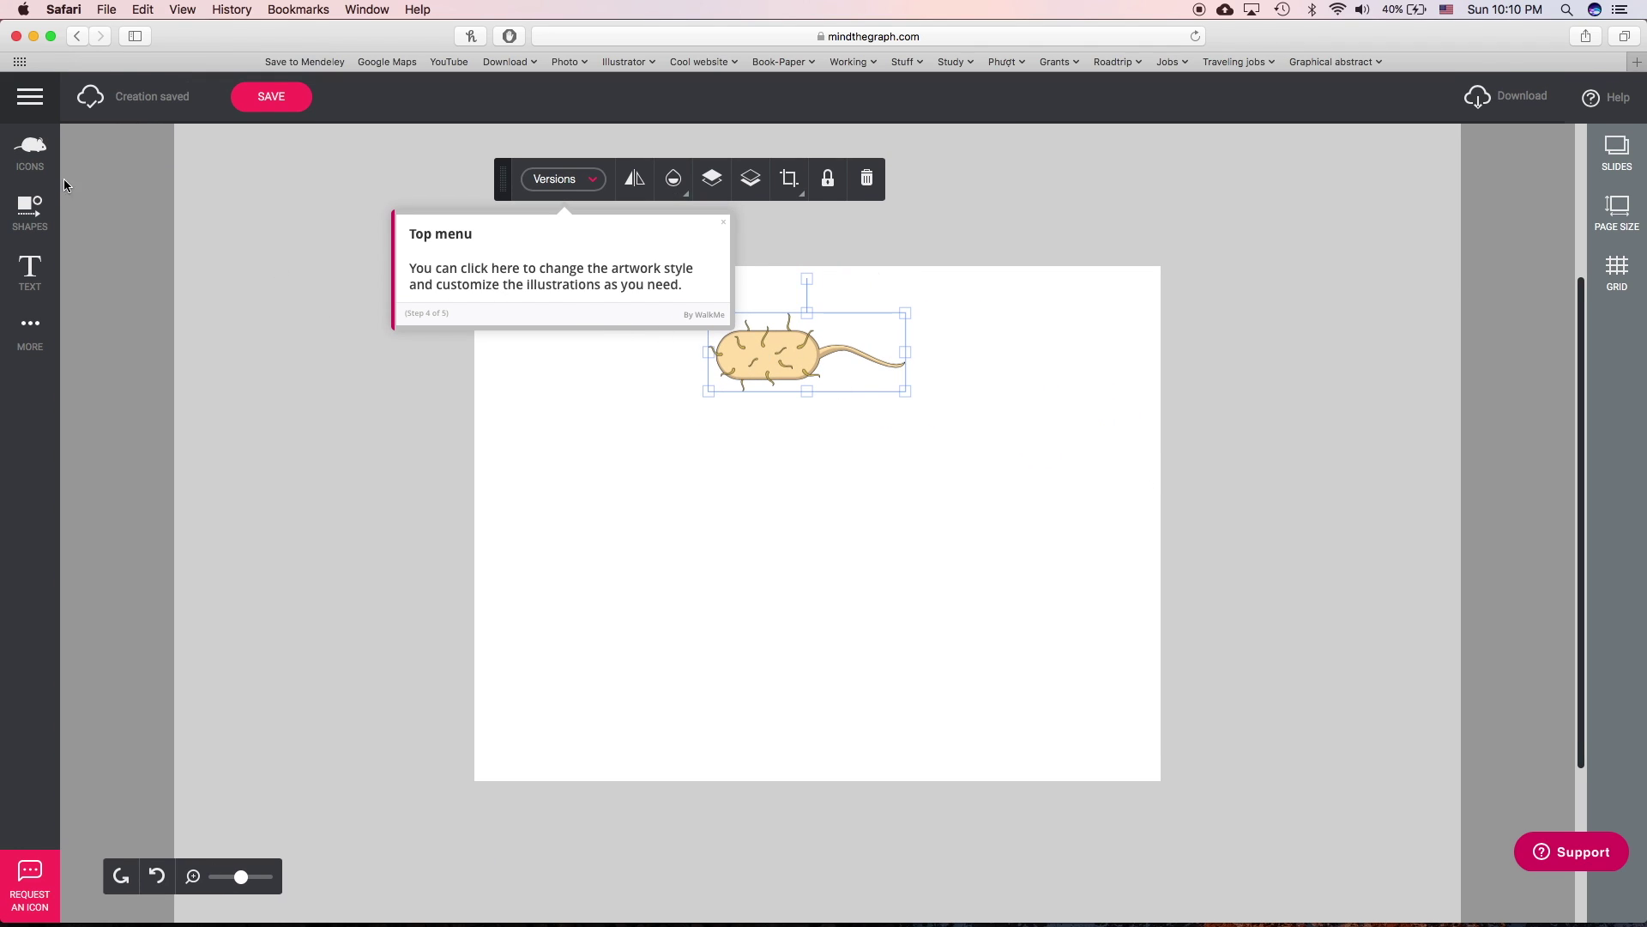
pyautogui.click(30, 150)
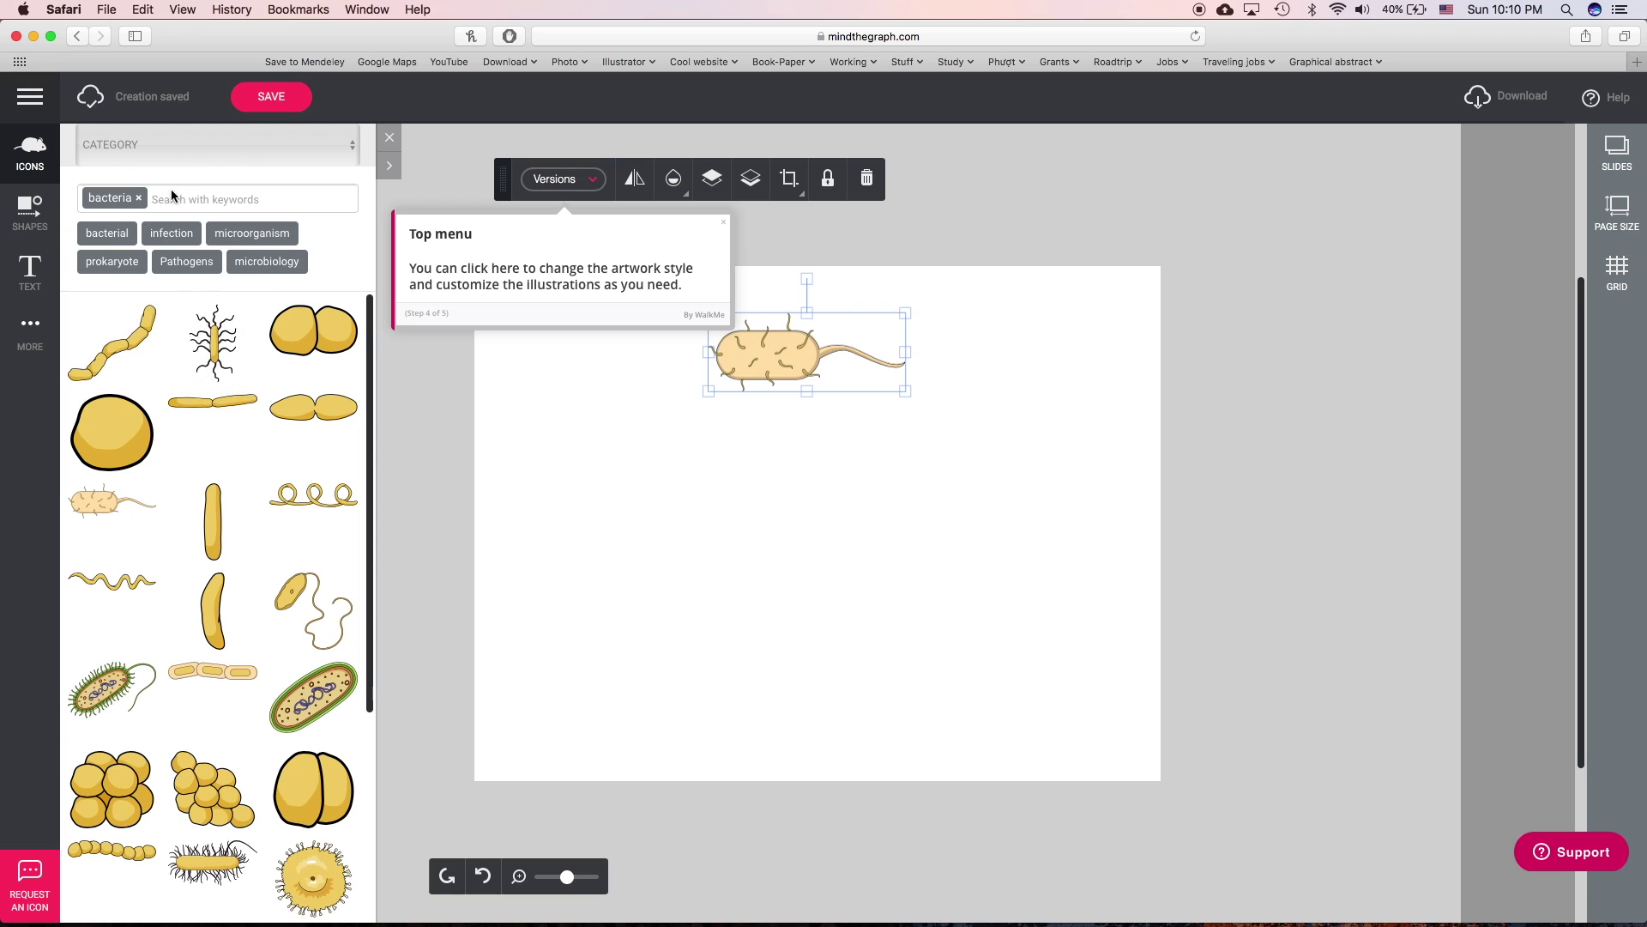
# - Replace the bacteria search with the keywords 'human' and 'body'
pyautogui.click(140, 198)
pyautogui.write('human')
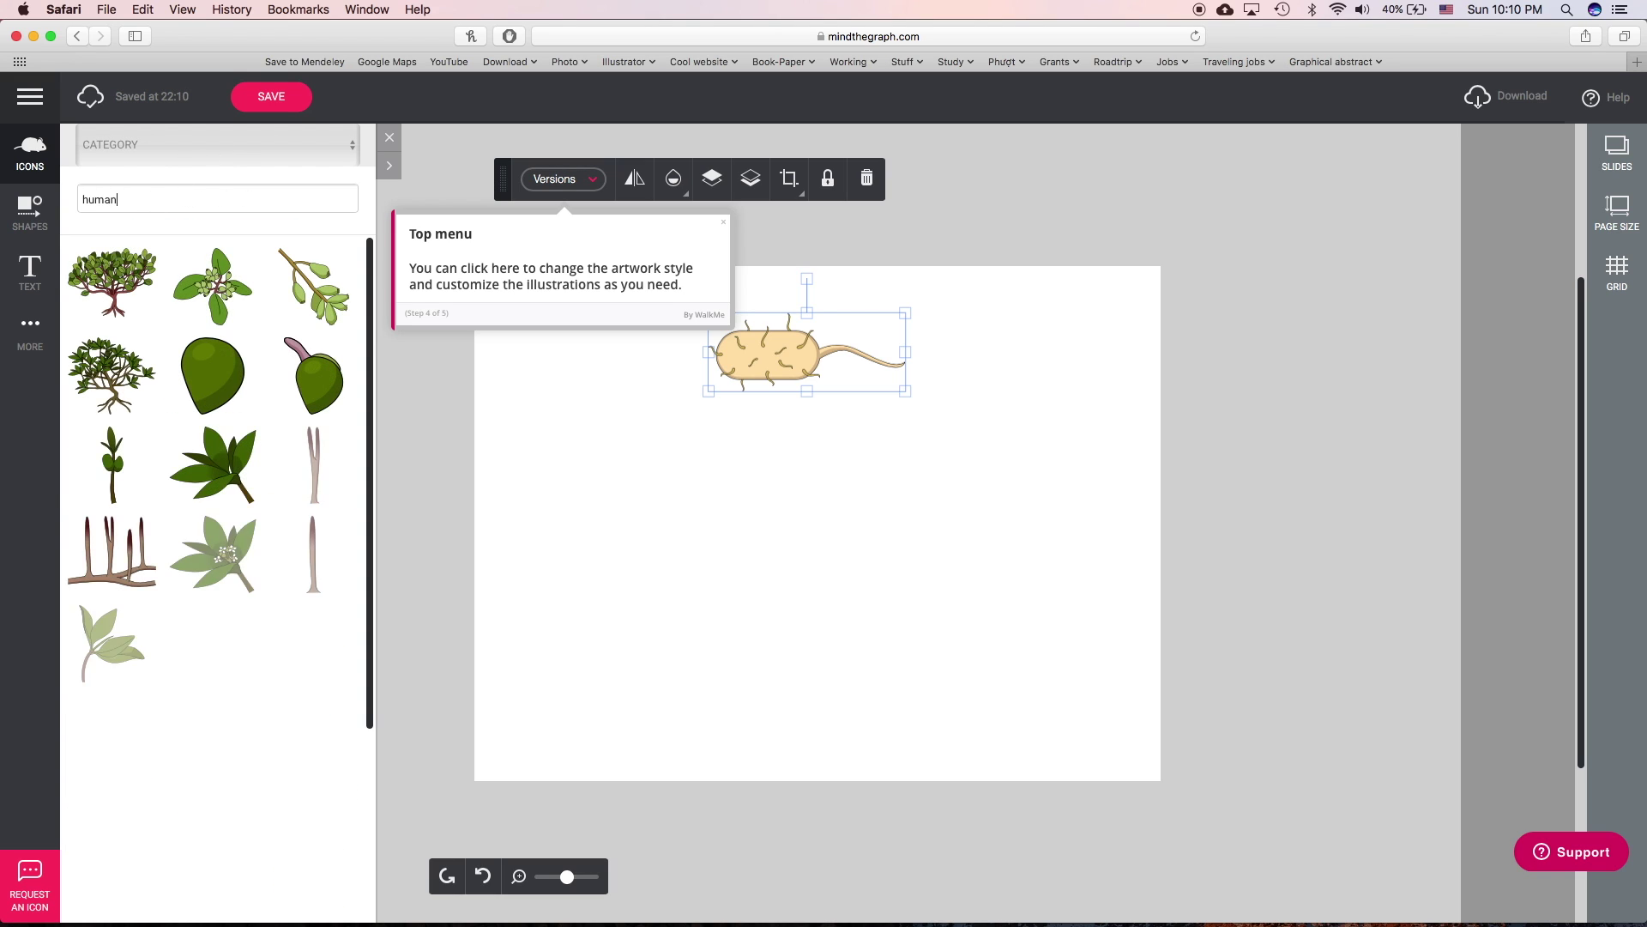
pyautogui.press('Return')
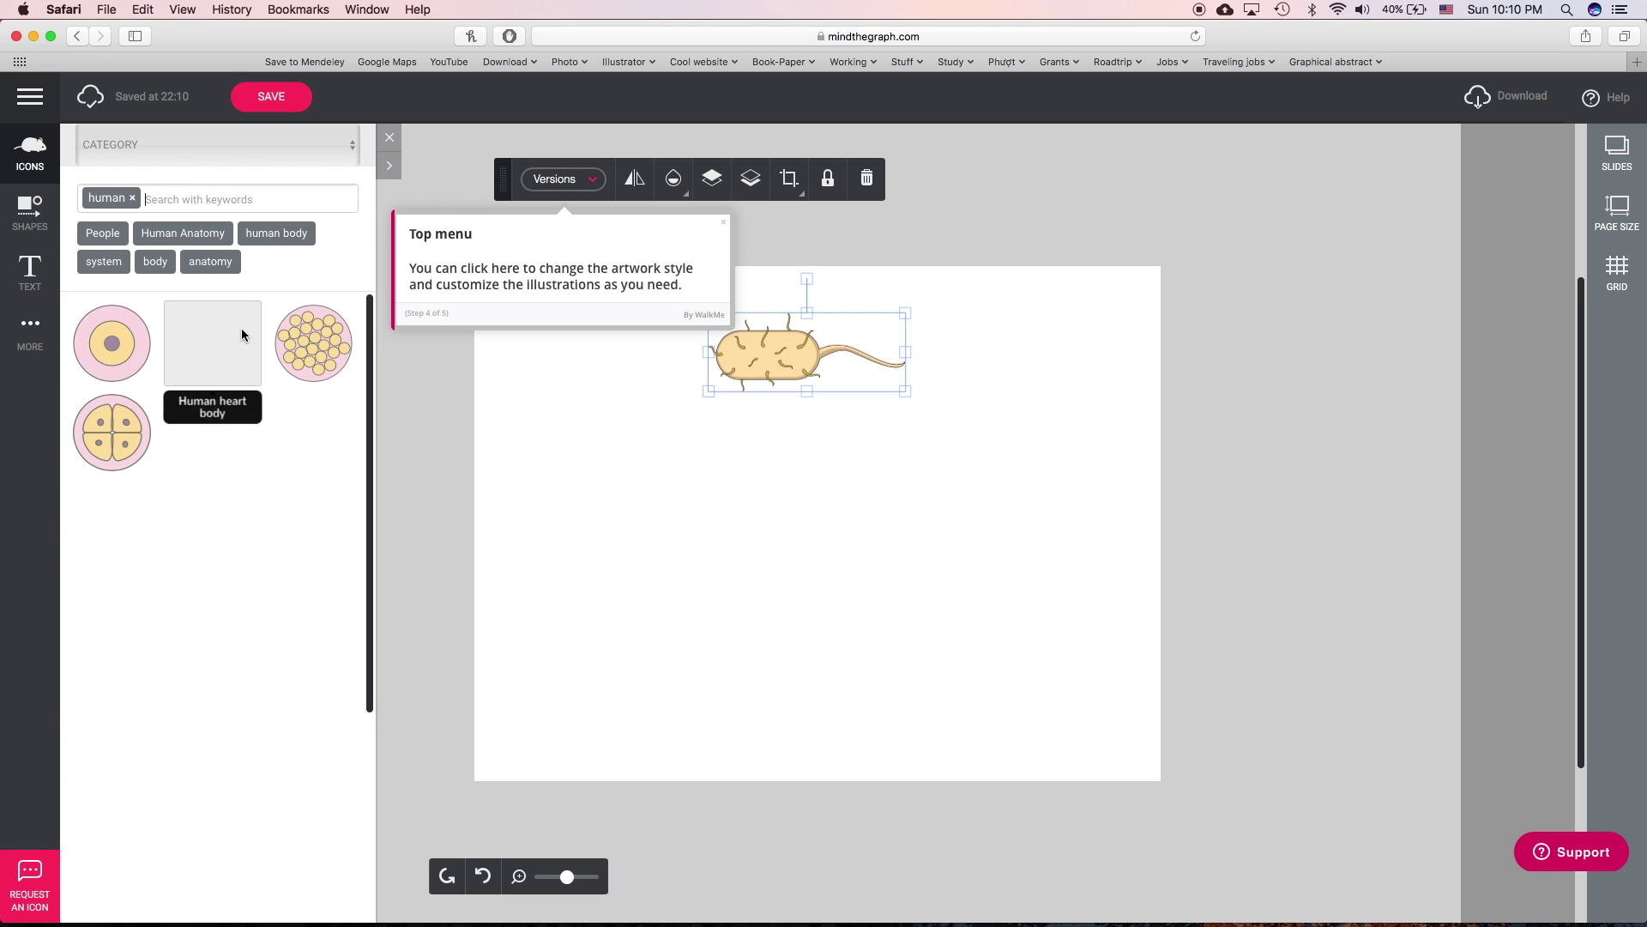
pyautogui.scroll(-5, 266, 395)
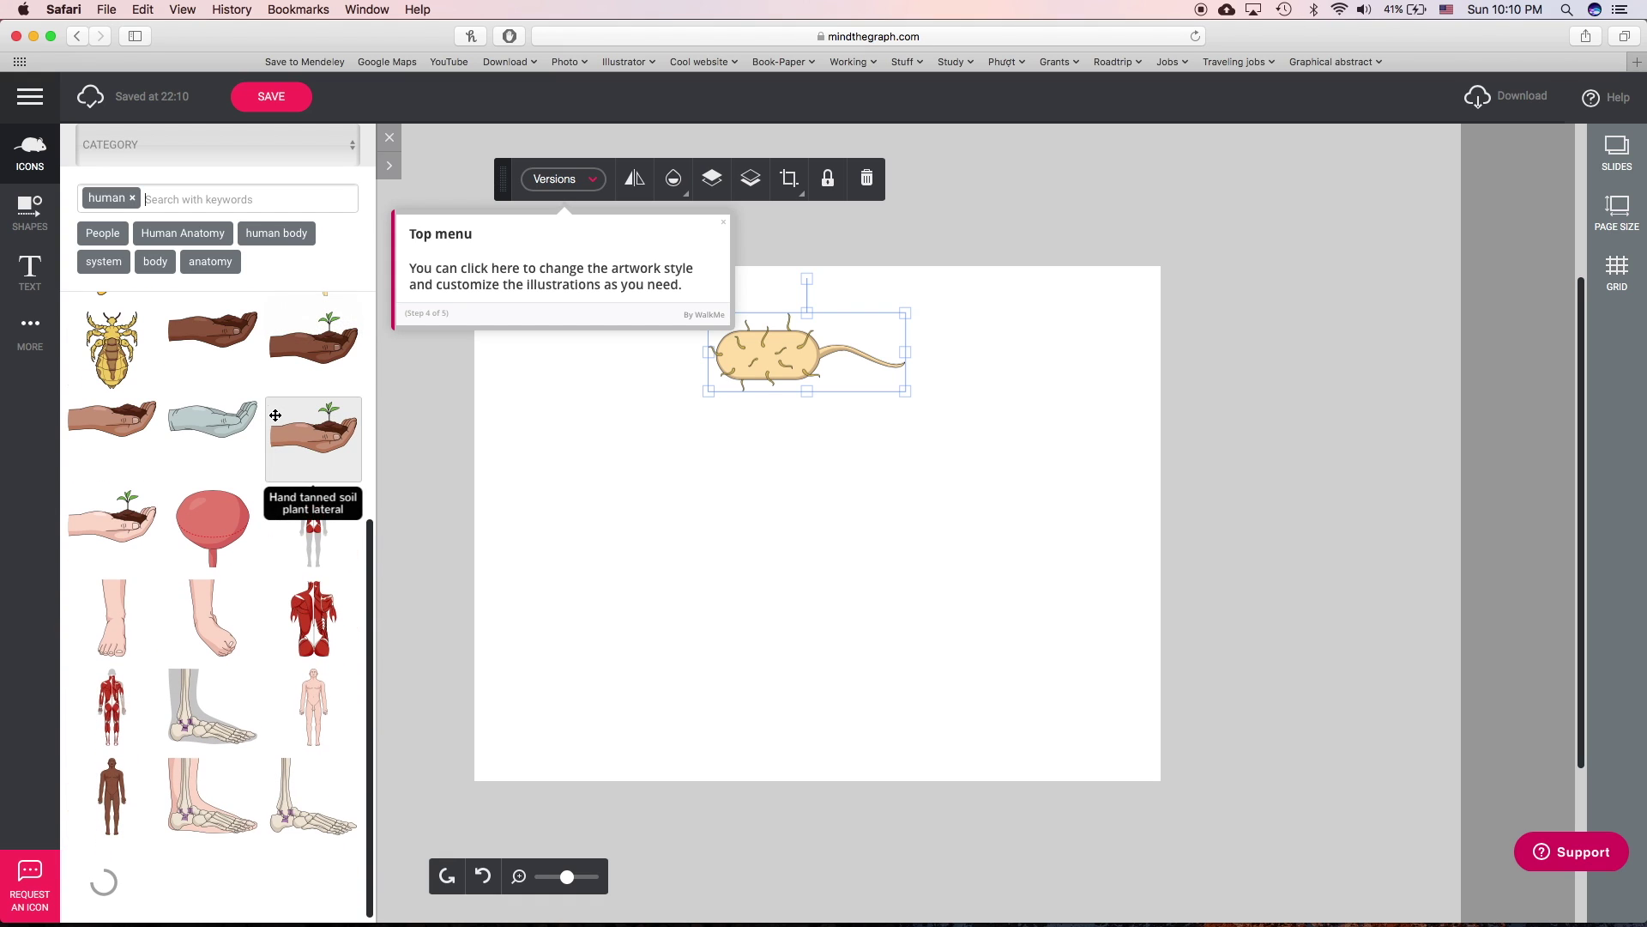
pyautogui.write('body')
pyautogui.press('Return')
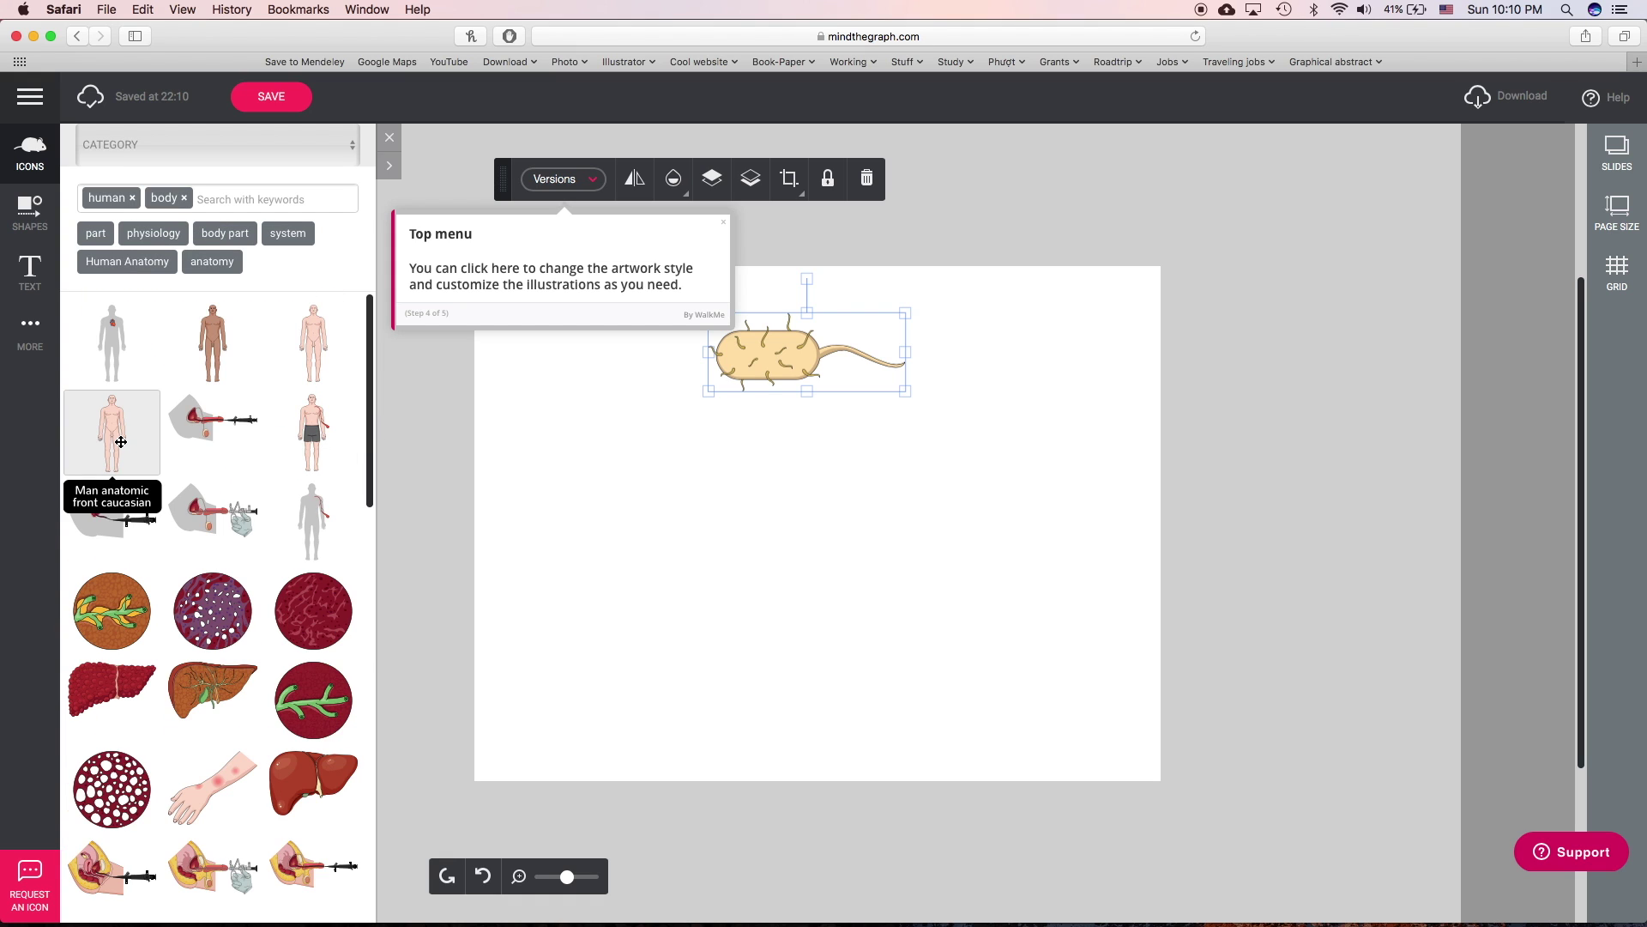
# - Place the anatomical man figure on the canvas, move it right, and shrink it
pyautogui.moveTo(771, 555); pyautogui.dragTo(792, 562)
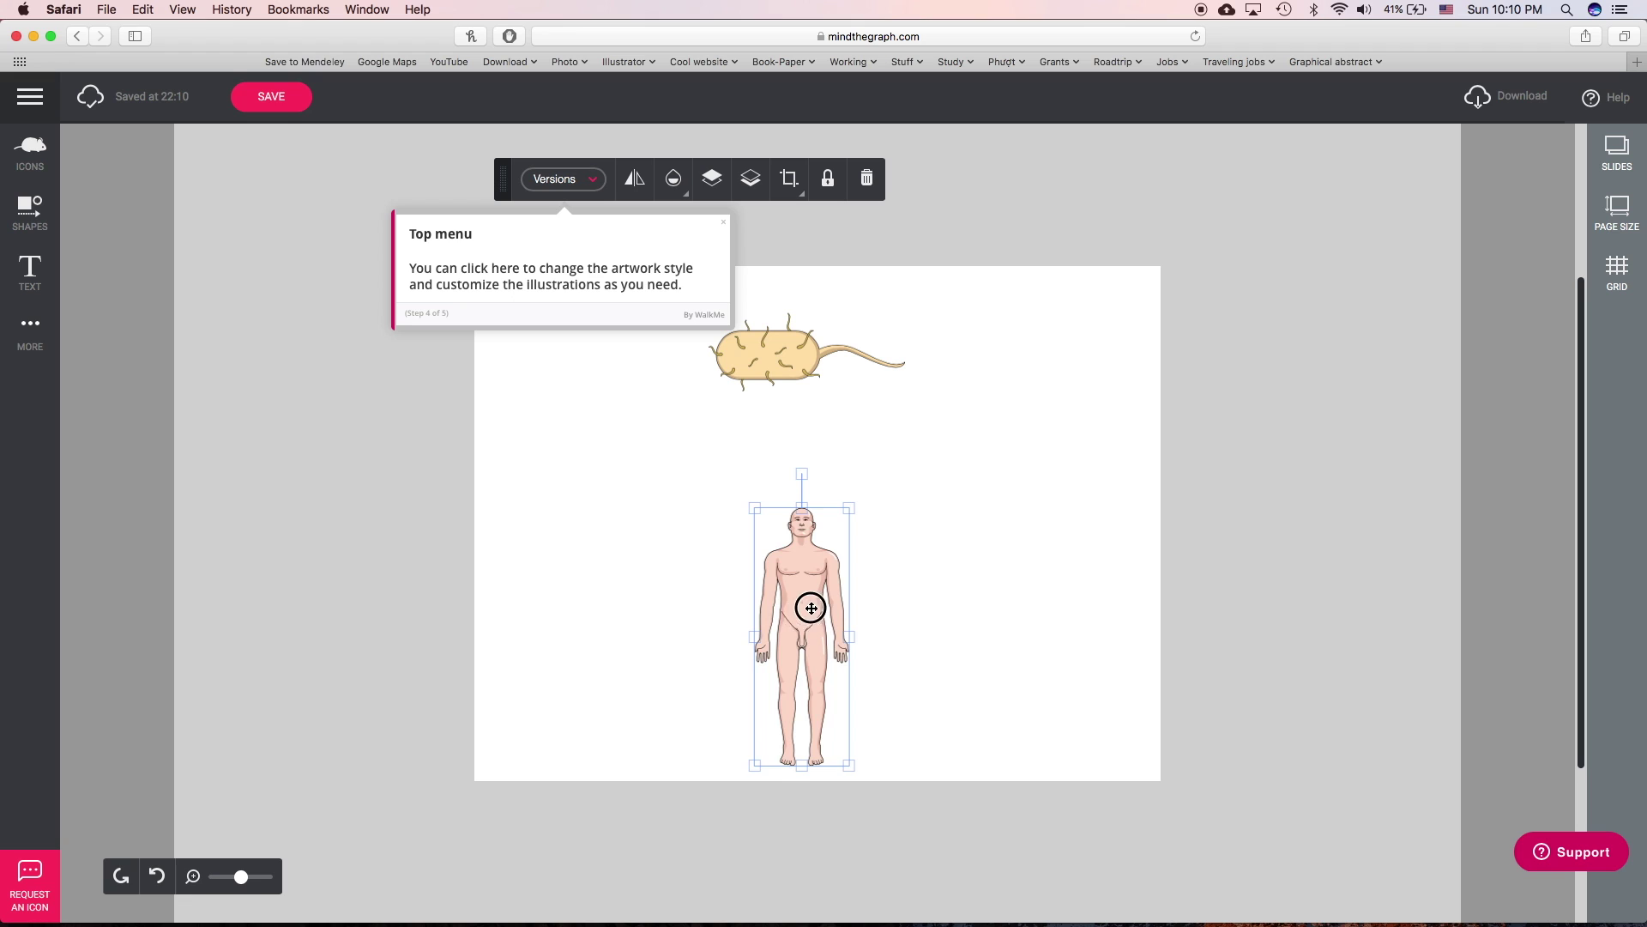
pyautogui.moveTo(811, 608); pyautogui.dragTo(969, 586)
pyautogui.moveTo(1015, 479); pyautogui.dragTo(970, 581)
pyautogui.click(30, 151)
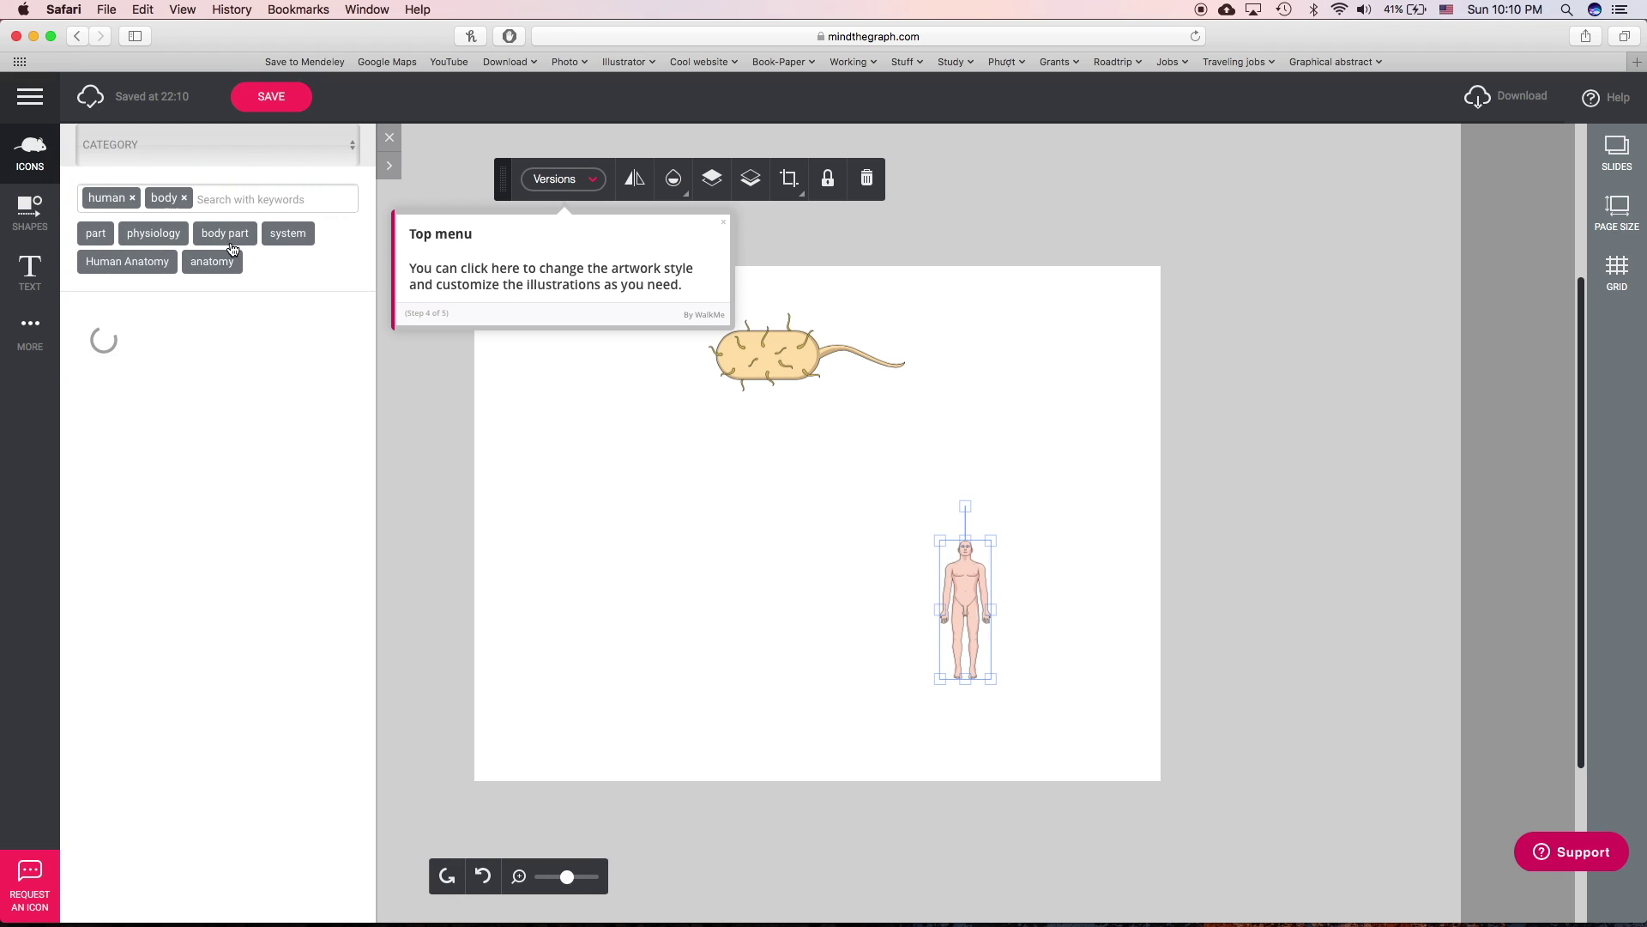
# - Search 'lion', drop the lion at lower left, and nudge the bacterium right and down
pyautogui.click(184, 197)
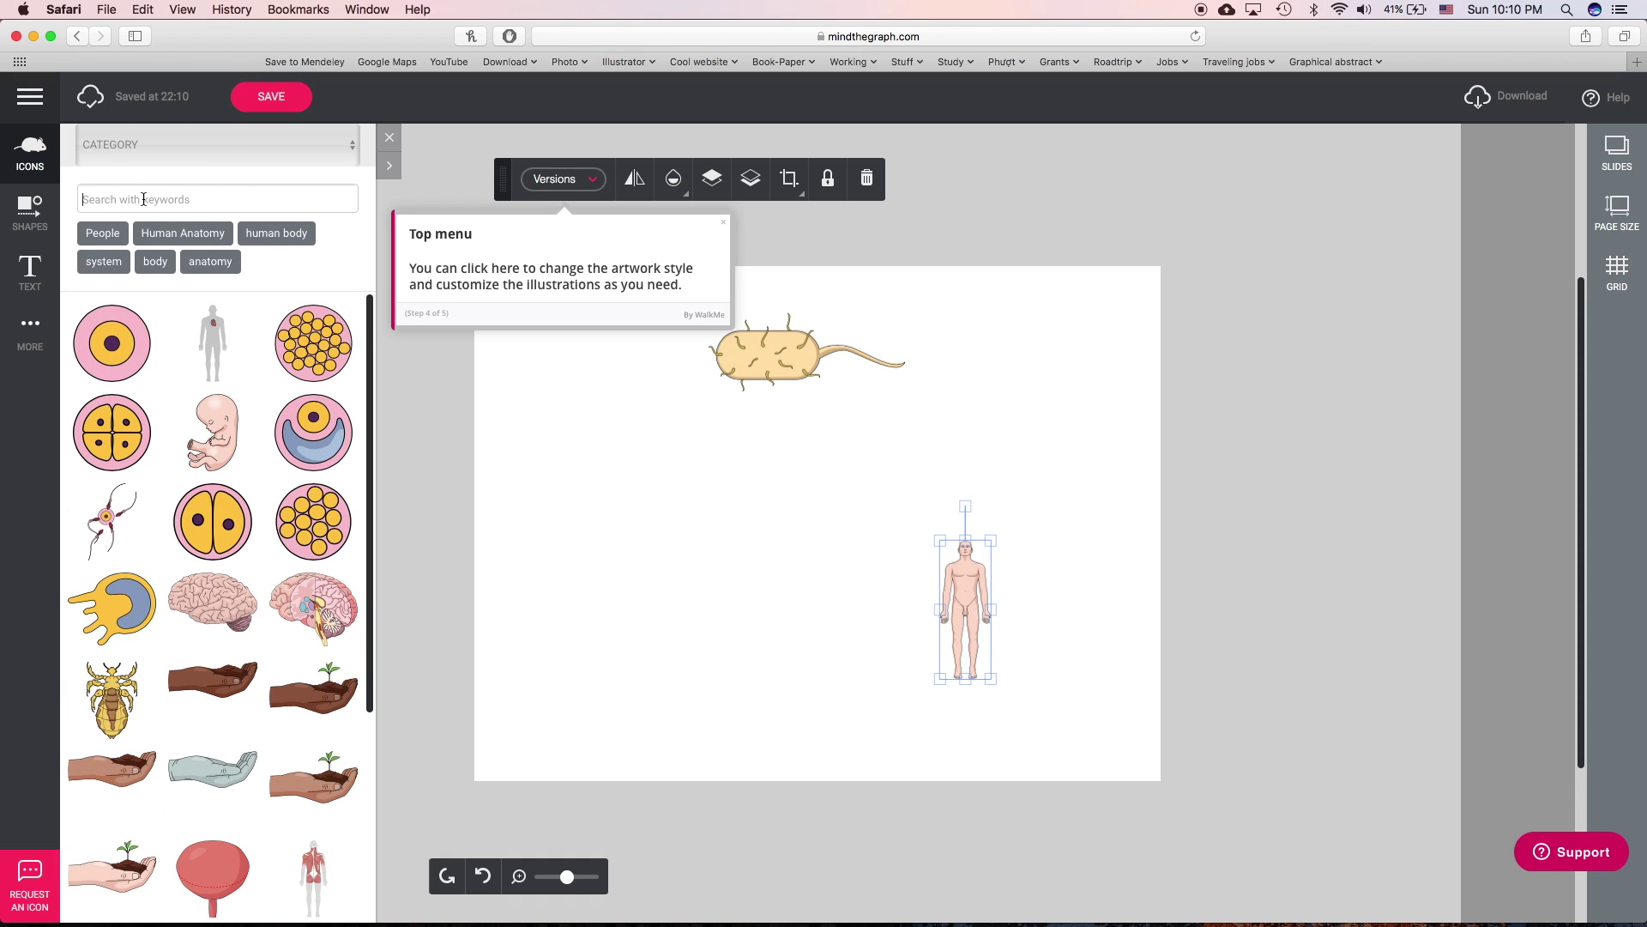
pyautogui.write('lio')
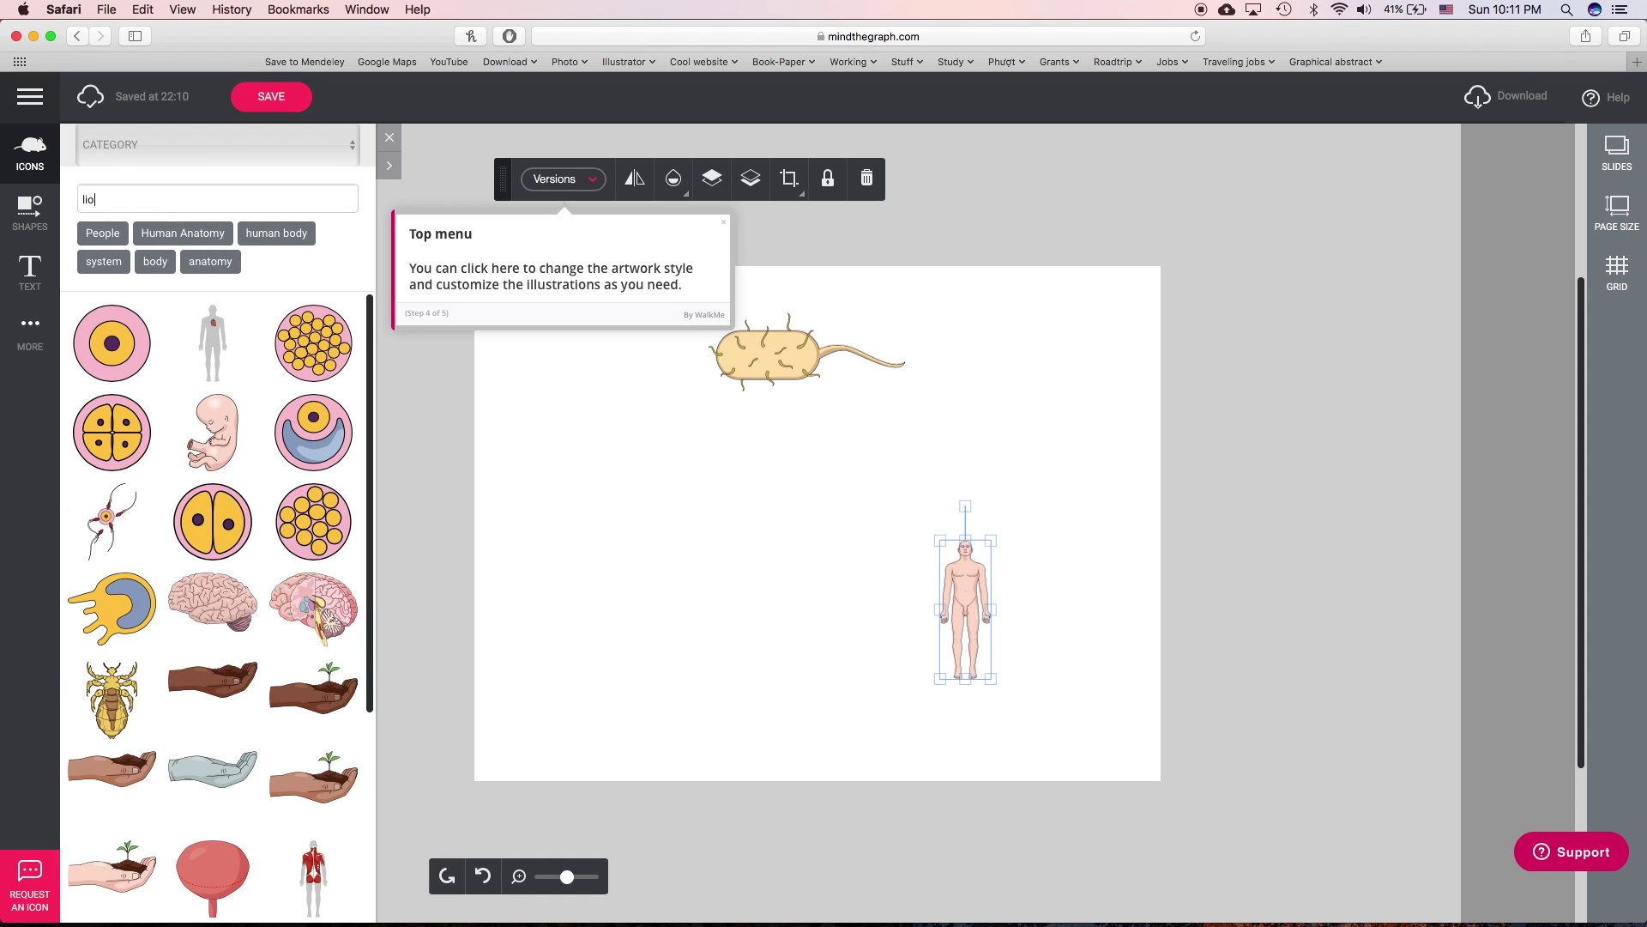
pyautogui.write('n')
pyautogui.press('Return')
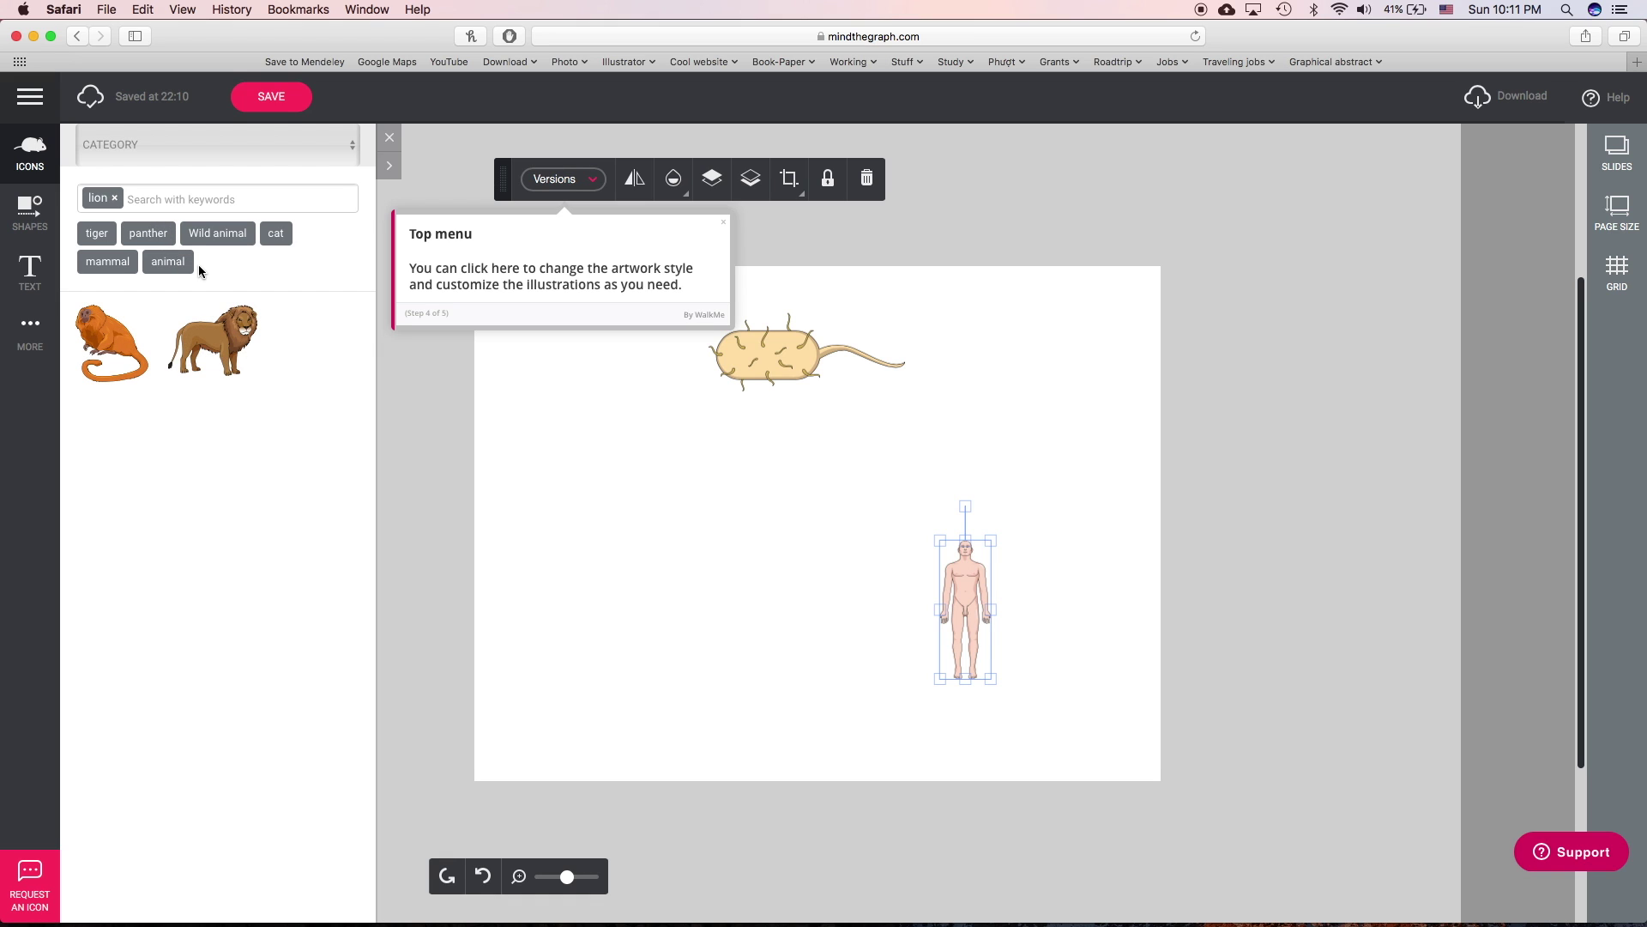
pyautogui.moveTo(230, 342); pyautogui.dragTo(684, 531)
pyautogui.moveTo(704, 589); pyautogui.dragTo(735, 568)
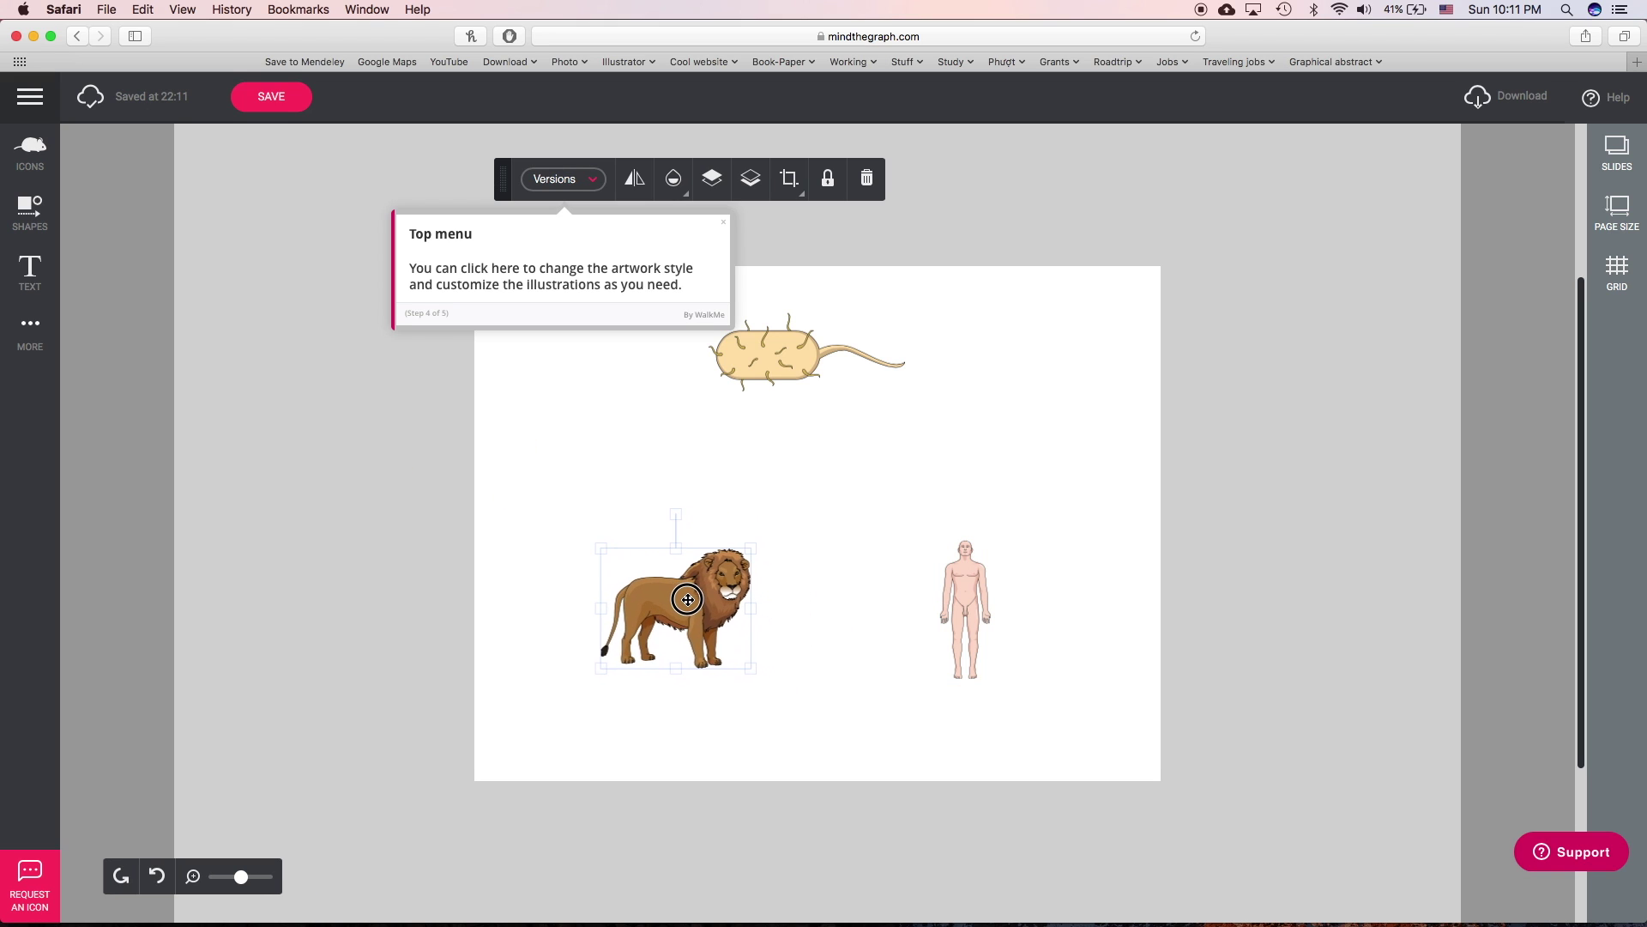
pyautogui.moveTo(798, 358); pyautogui.dragTo(849, 387)
pyautogui.click(744, 461)
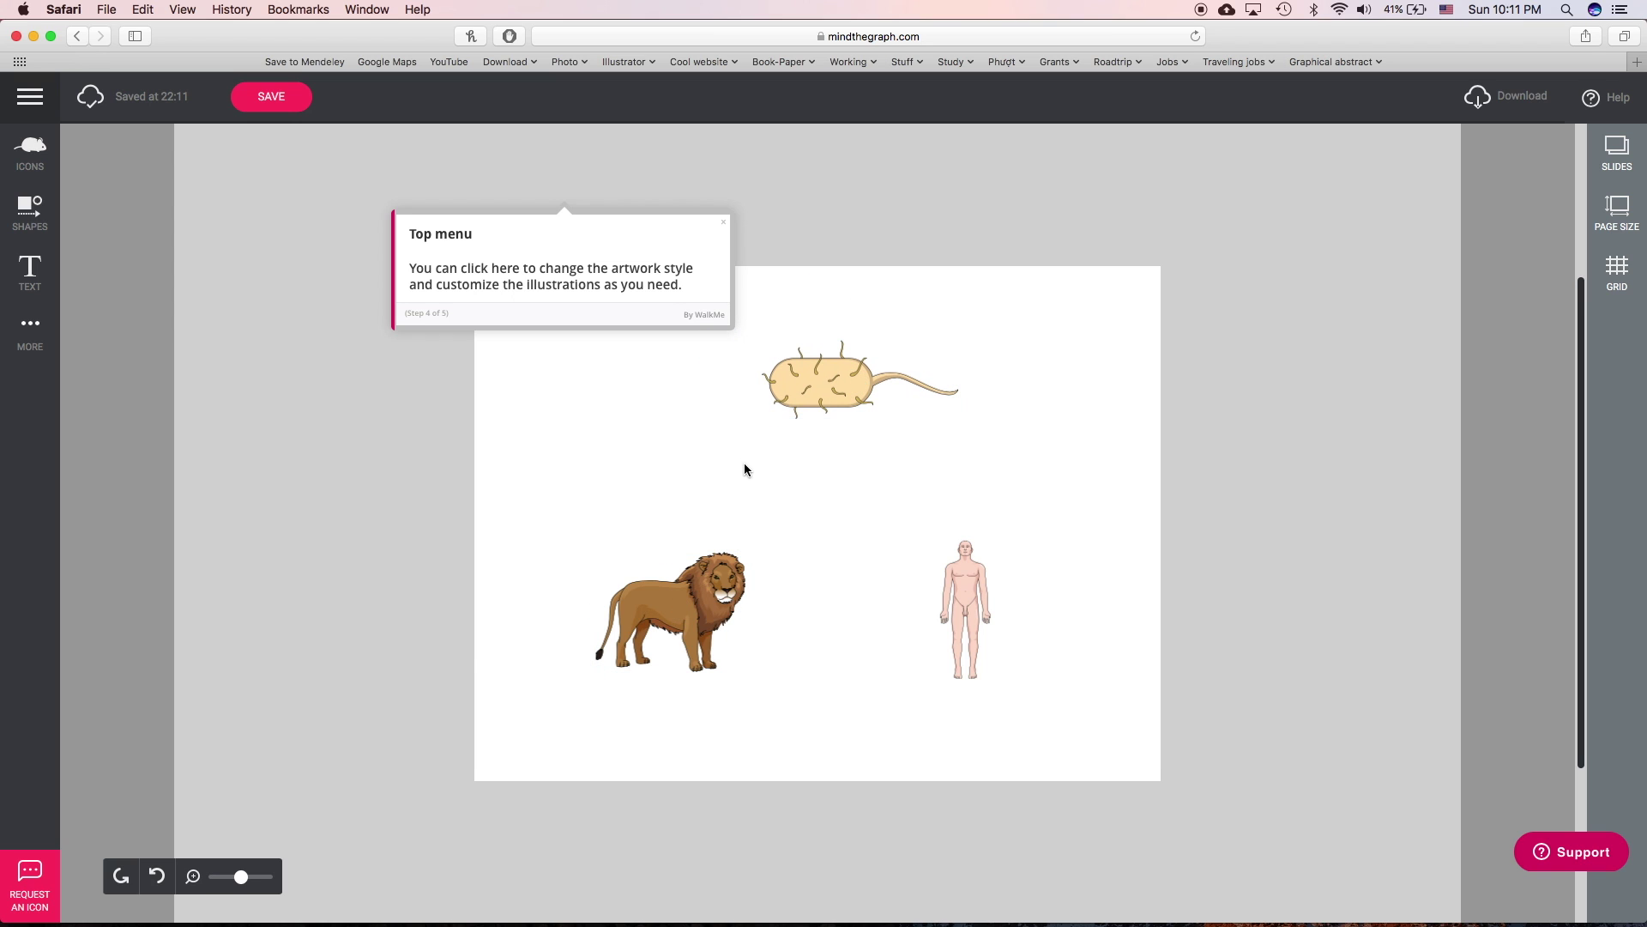